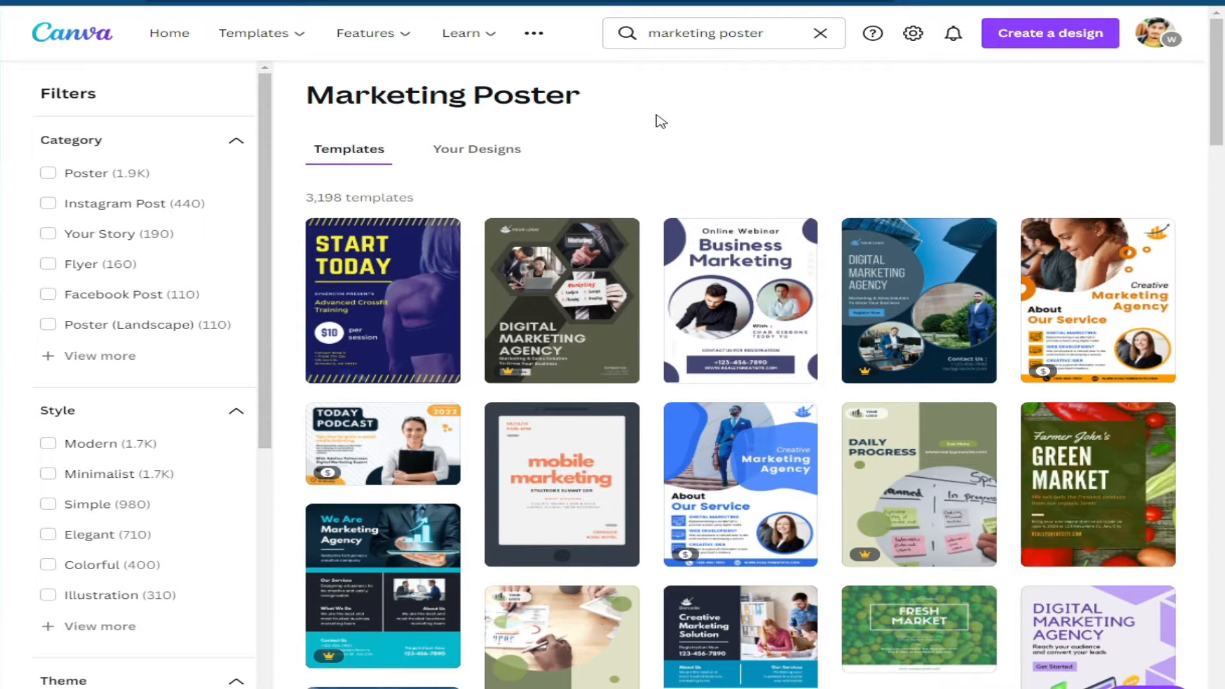
- Browse the marketing poster templates for a digital marketing agency design to recreate
scroll(661, 121, down, 2)
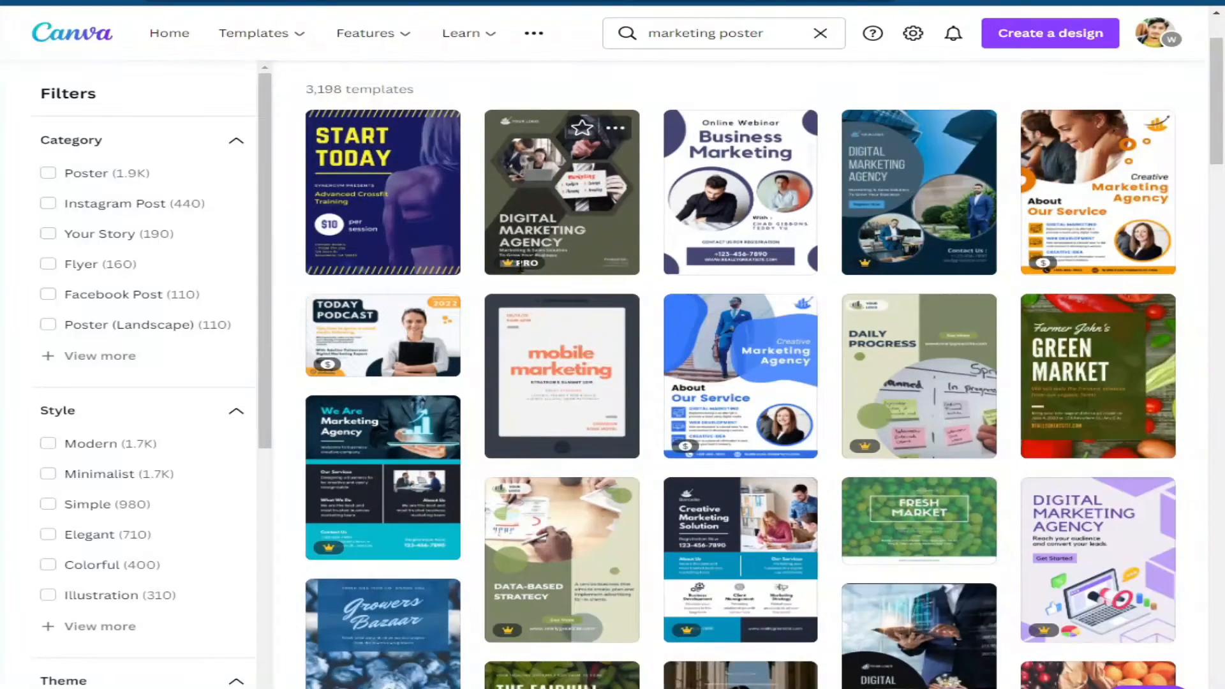
mouse_move(1066, 264)
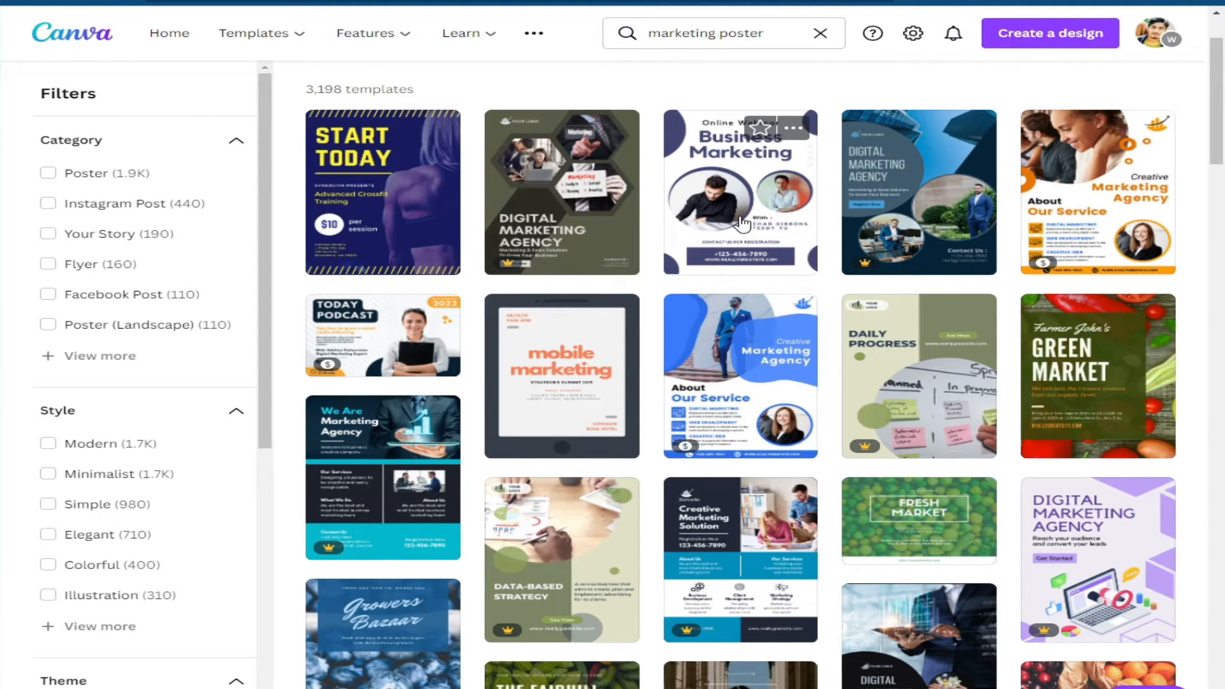
scroll(742, 222, down, 2)
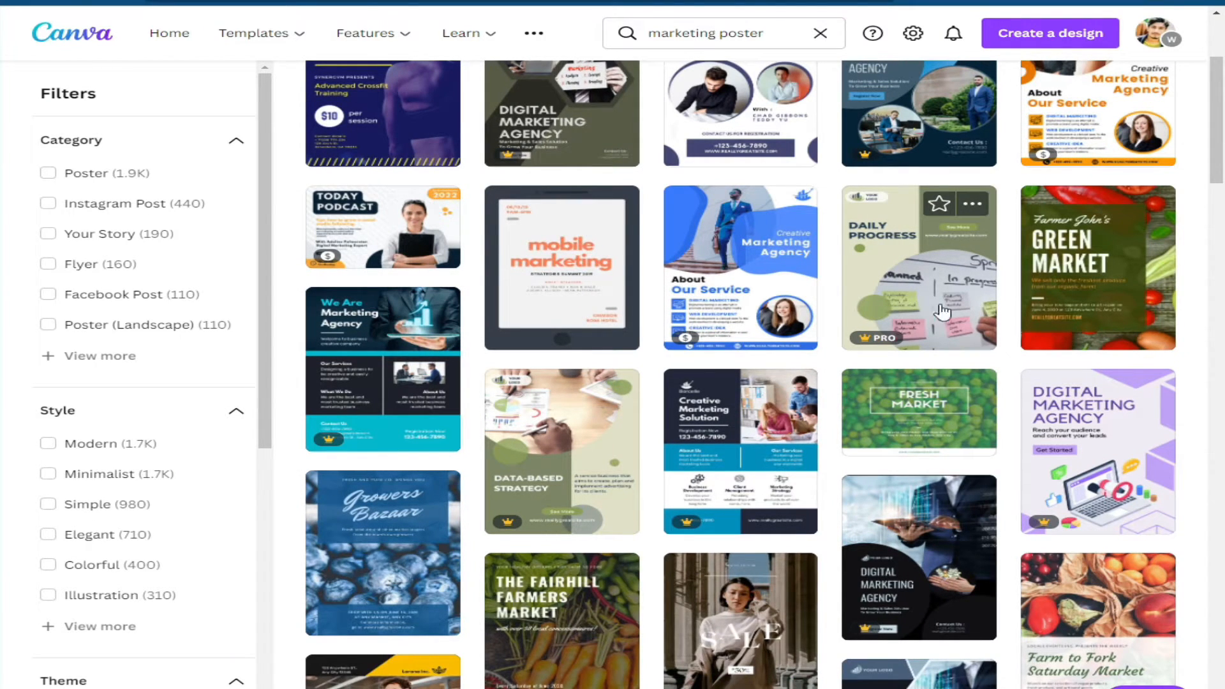
scroll(1085, 304, down, 4)
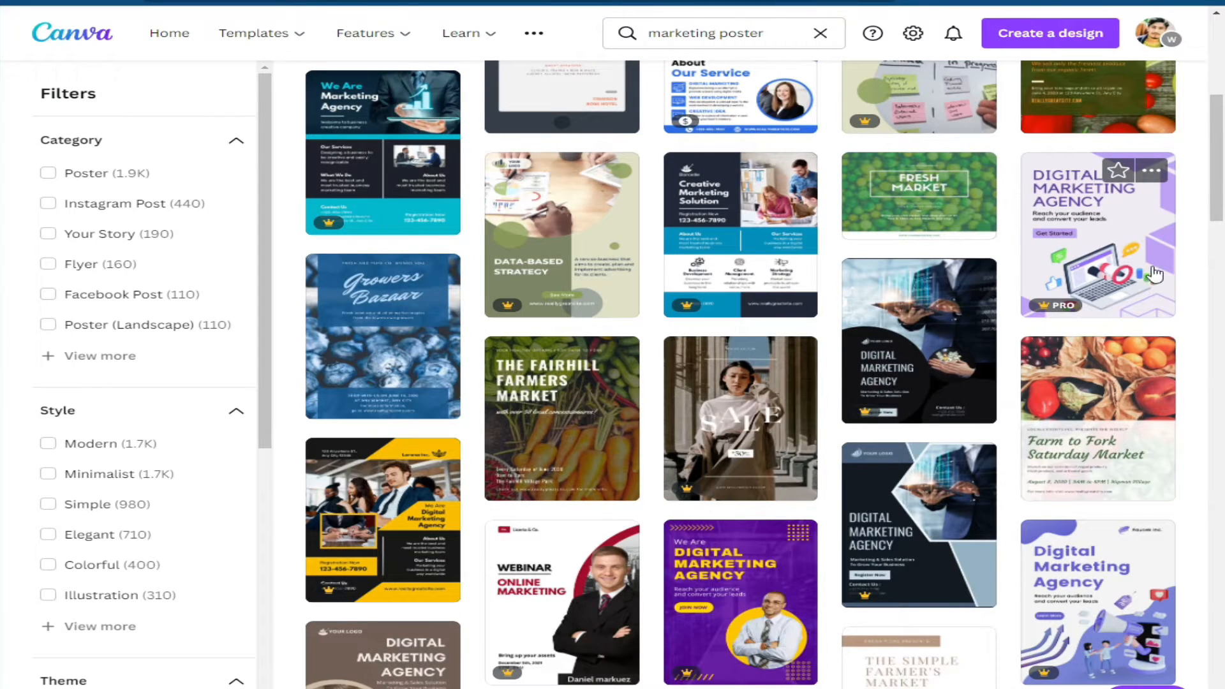
scroll(893, 275, down, 2)
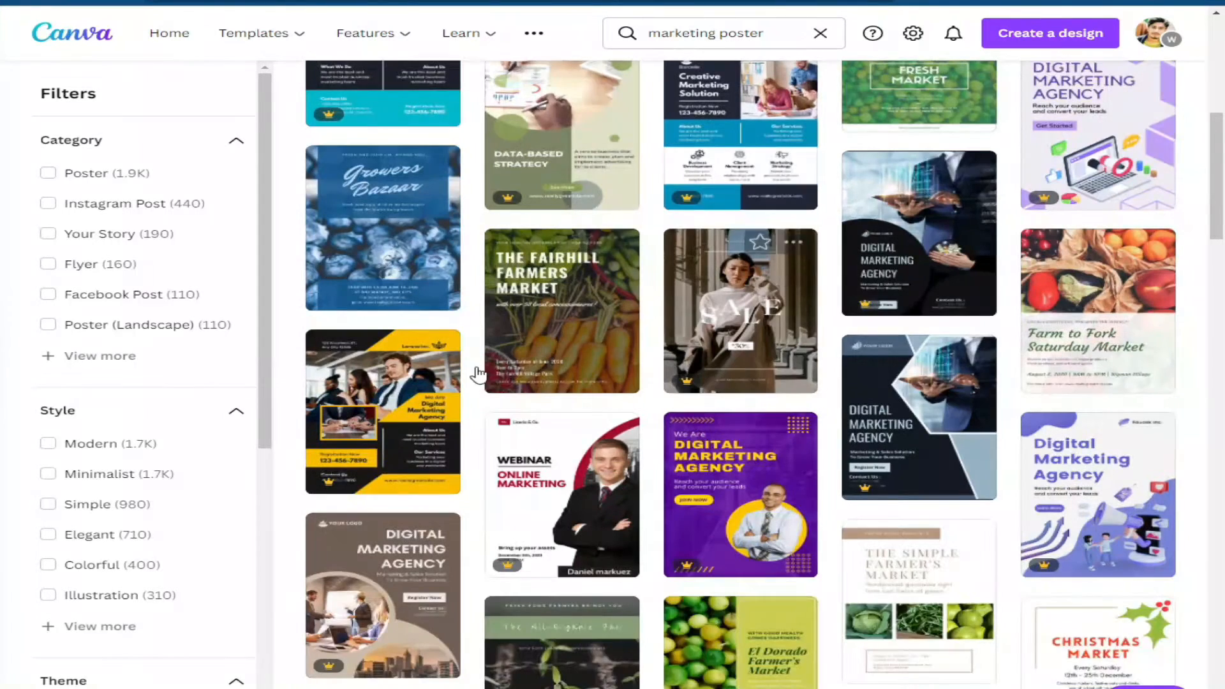
scroll(554, 414, down, 2)
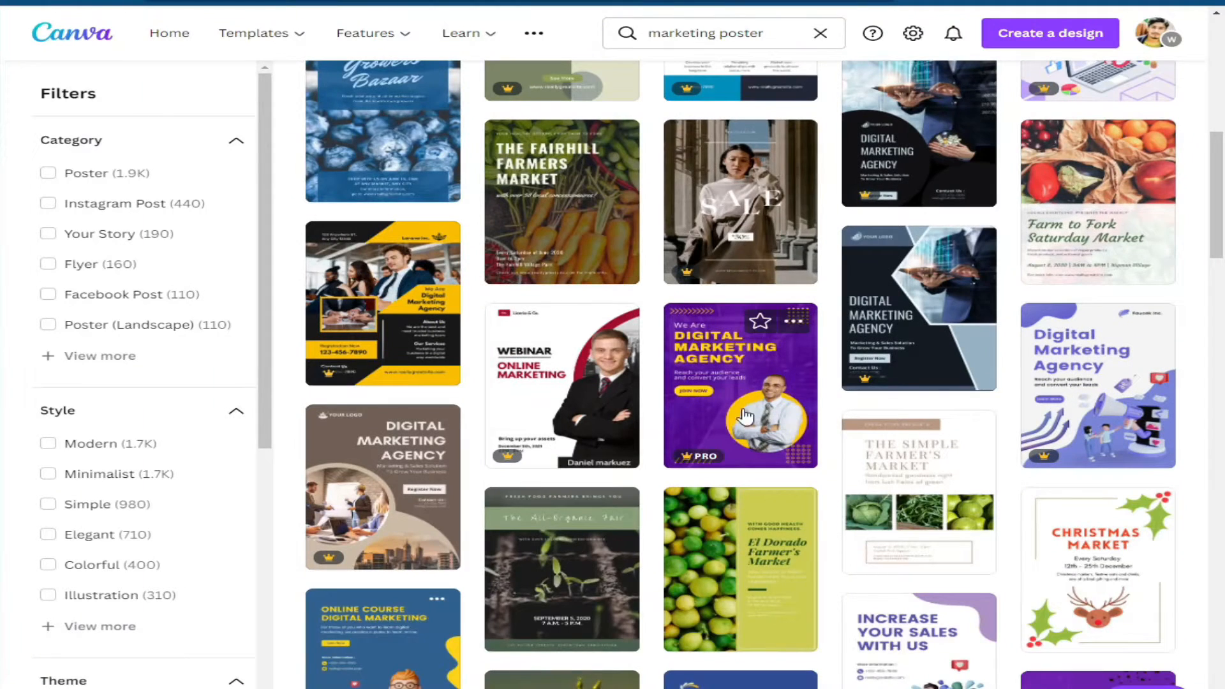
scroll(729, 407, down, 2)
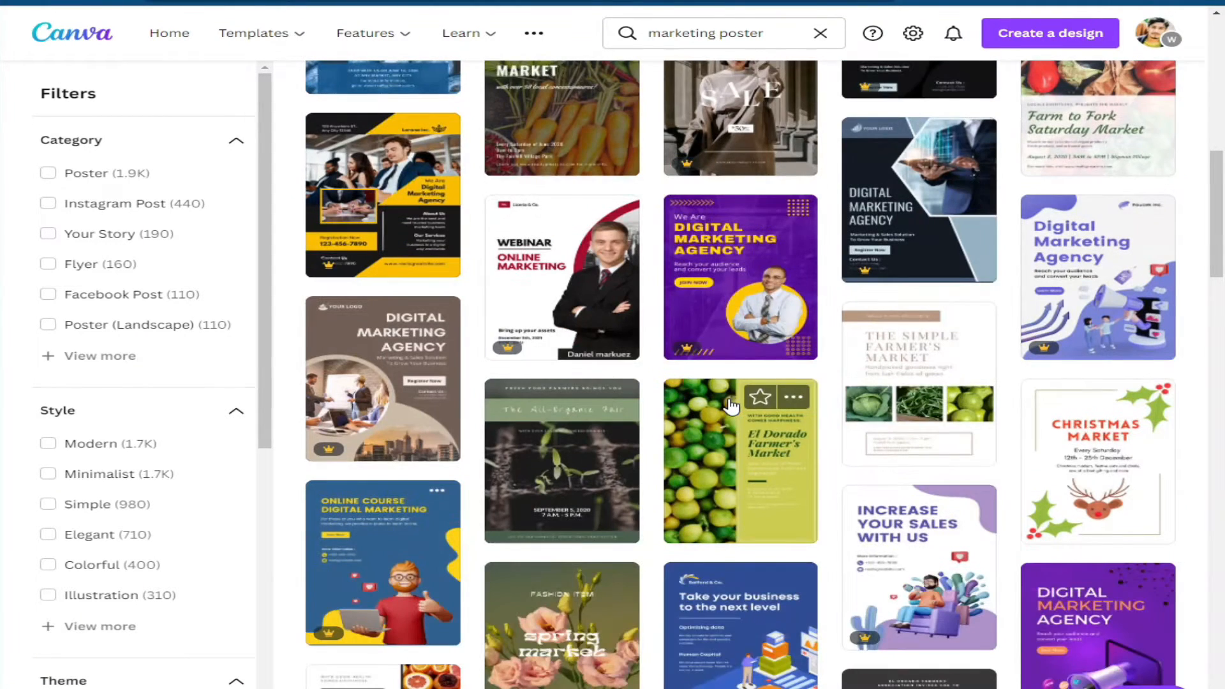
scroll(730, 406, up, 2)
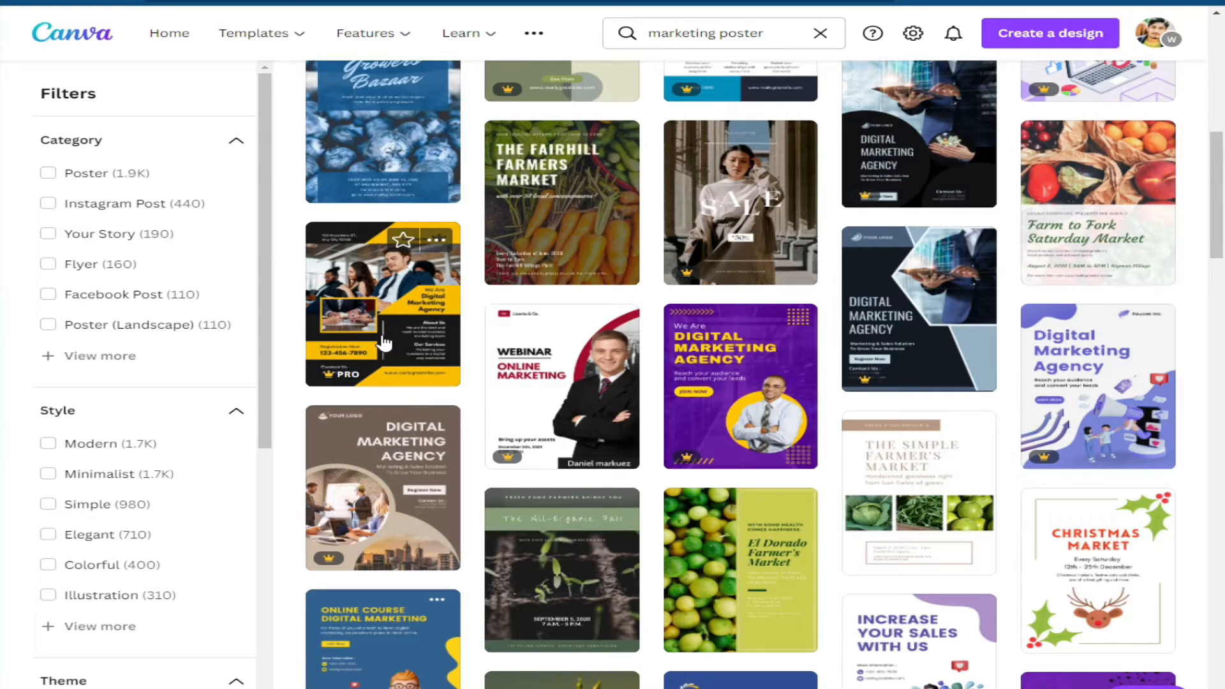
scroll(417, 329, down, 3)
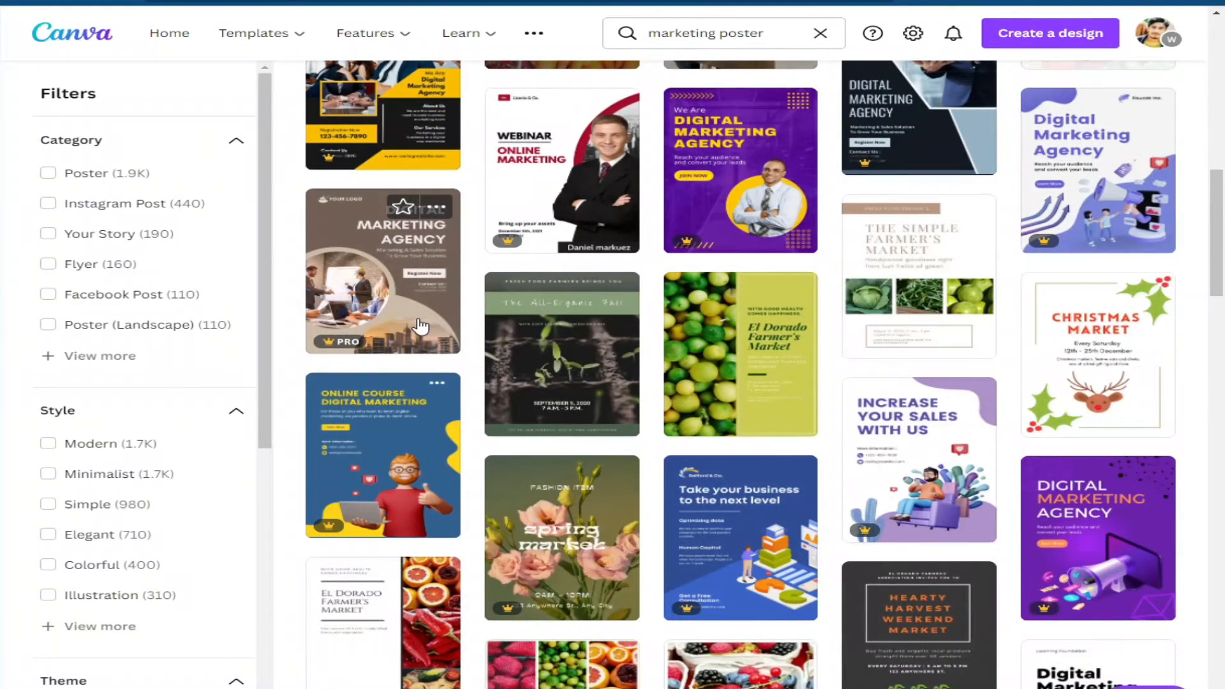
scroll(389, 300, down, 2)
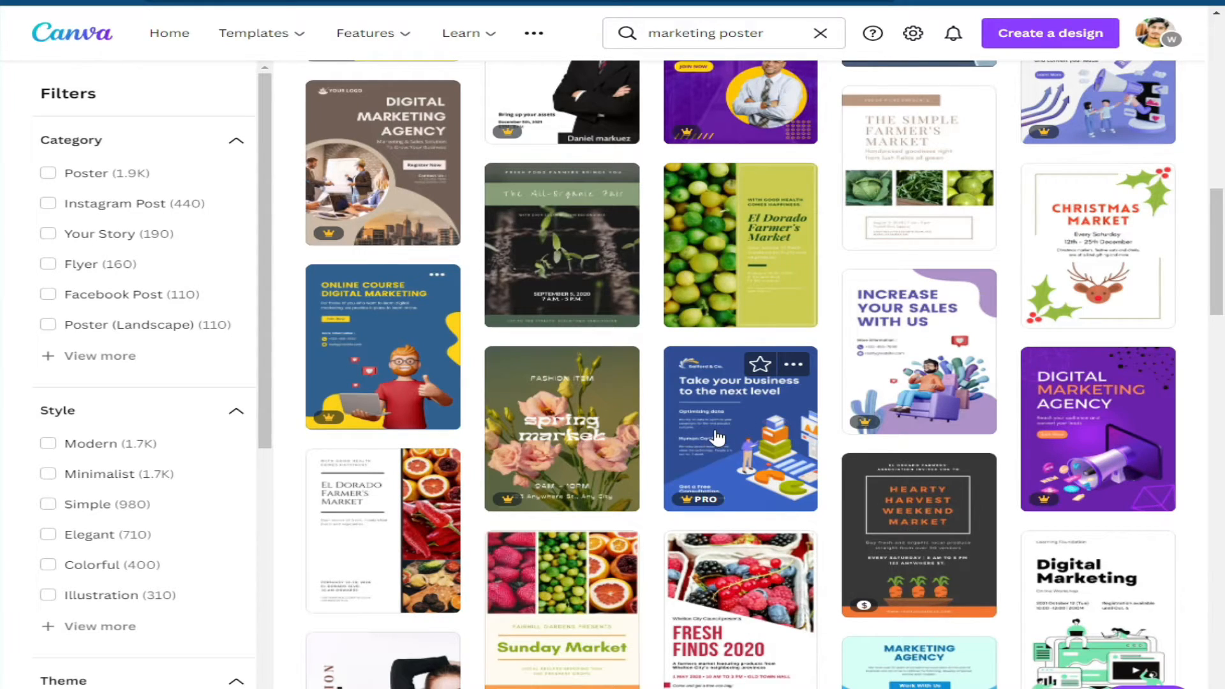
scroll(698, 438, down, 4)
scroll(711, 438, up, 6)
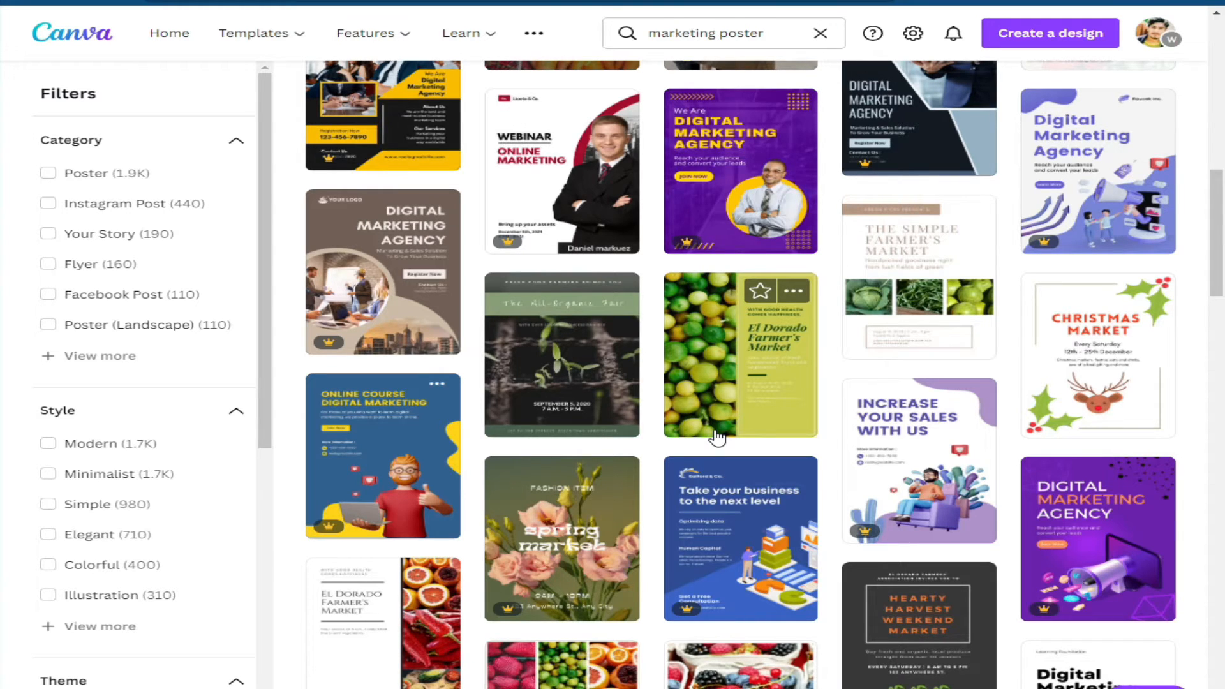
scroll(715, 437, up, 3)
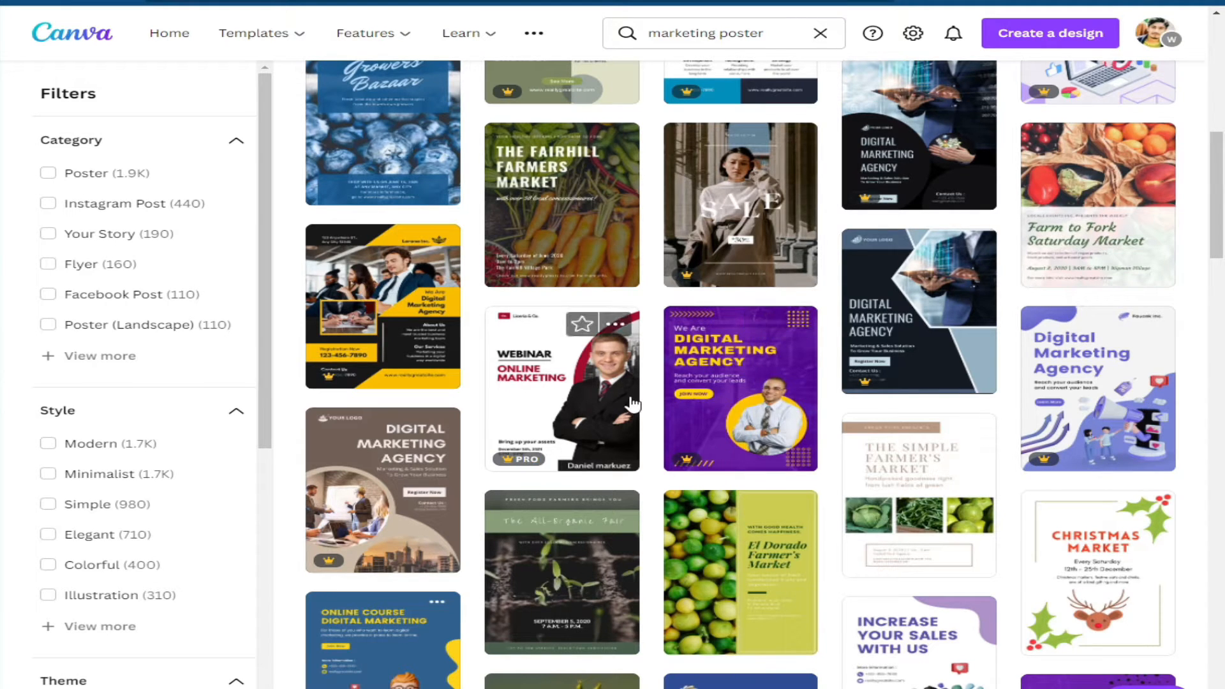
scroll(657, 482, up, 3)
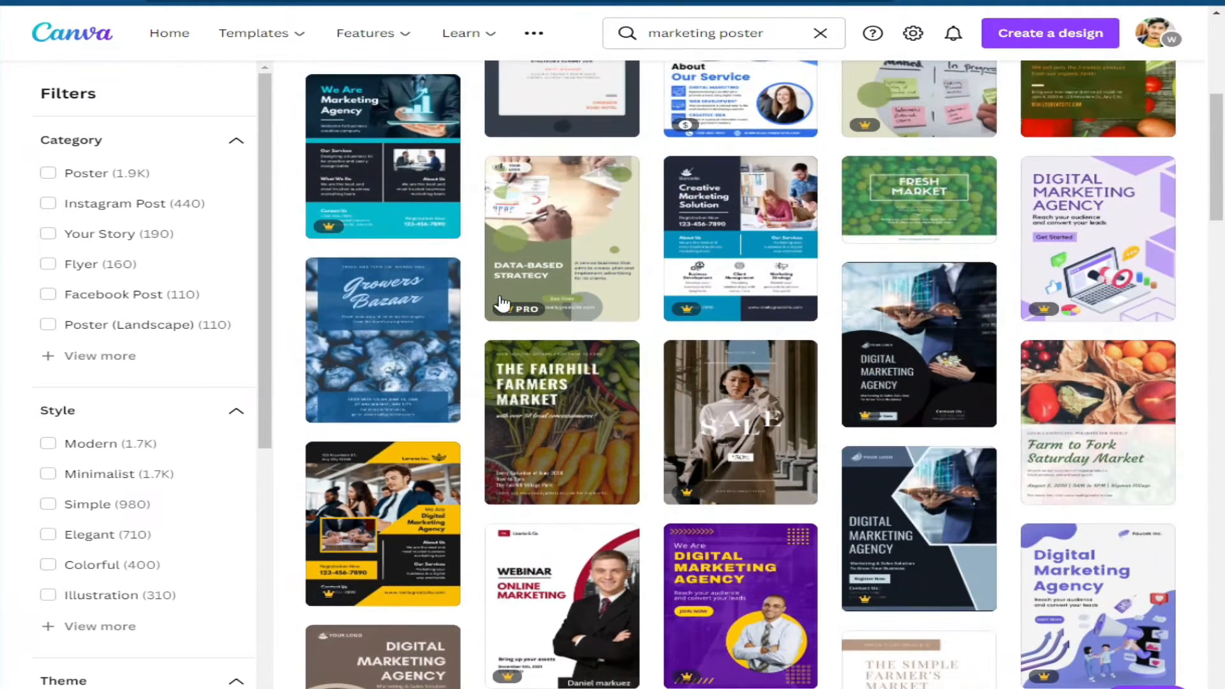
scroll(561, 299, up, 6)
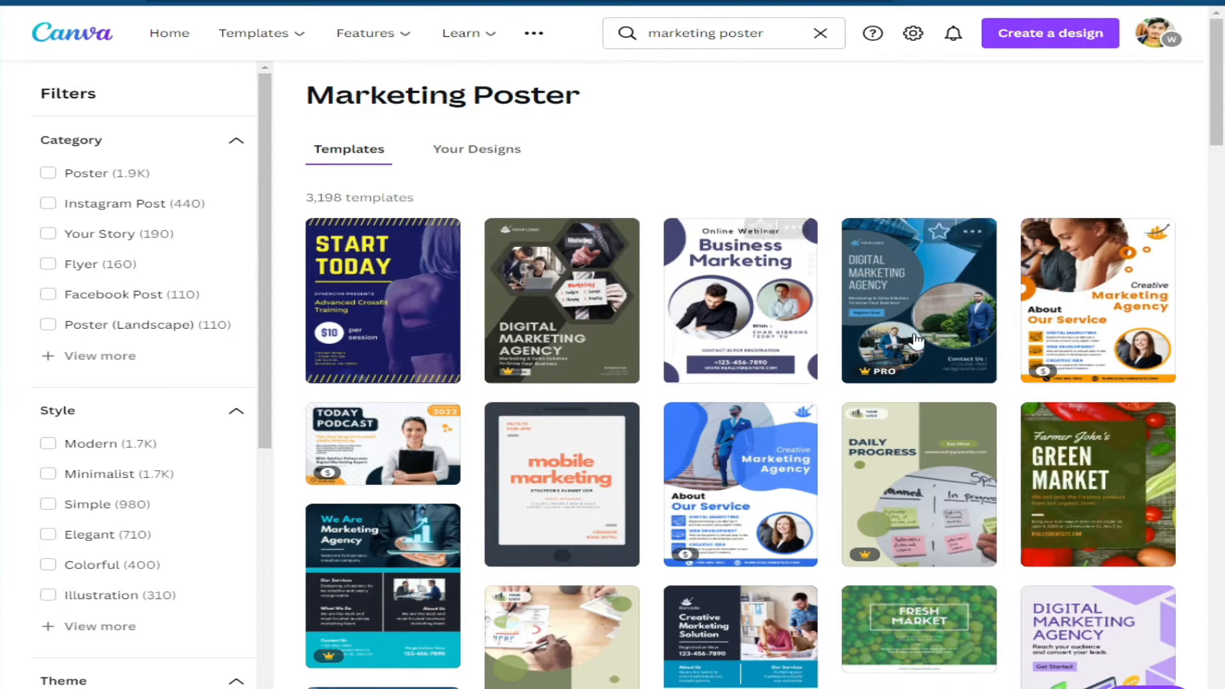
scroll(677, 292, down, 3)
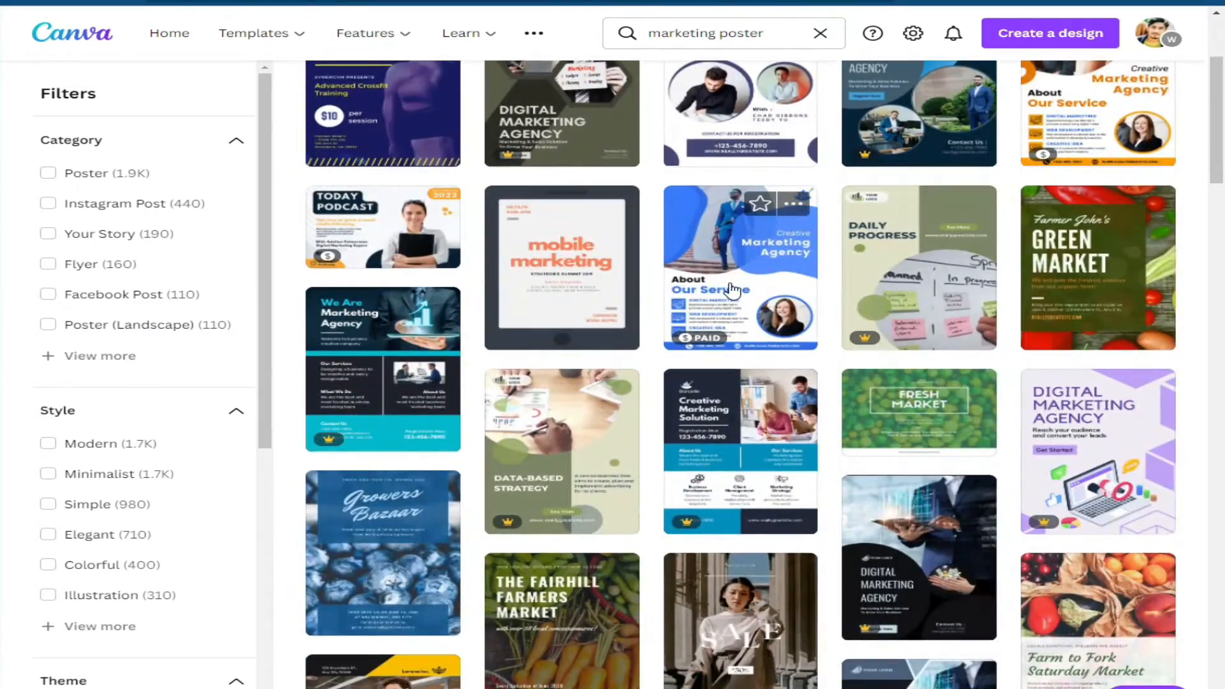
scroll(565, 308, down, 5)
scroll(564, 307, down, 15)
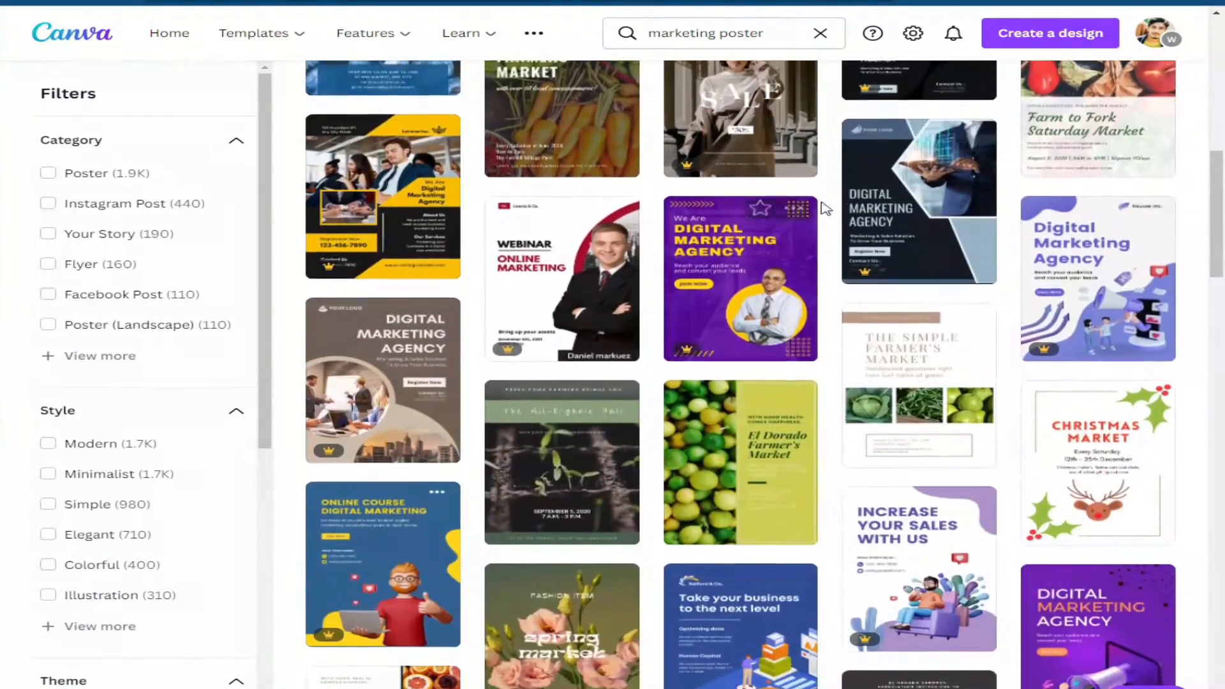
scroll(737, 301, down, 3)
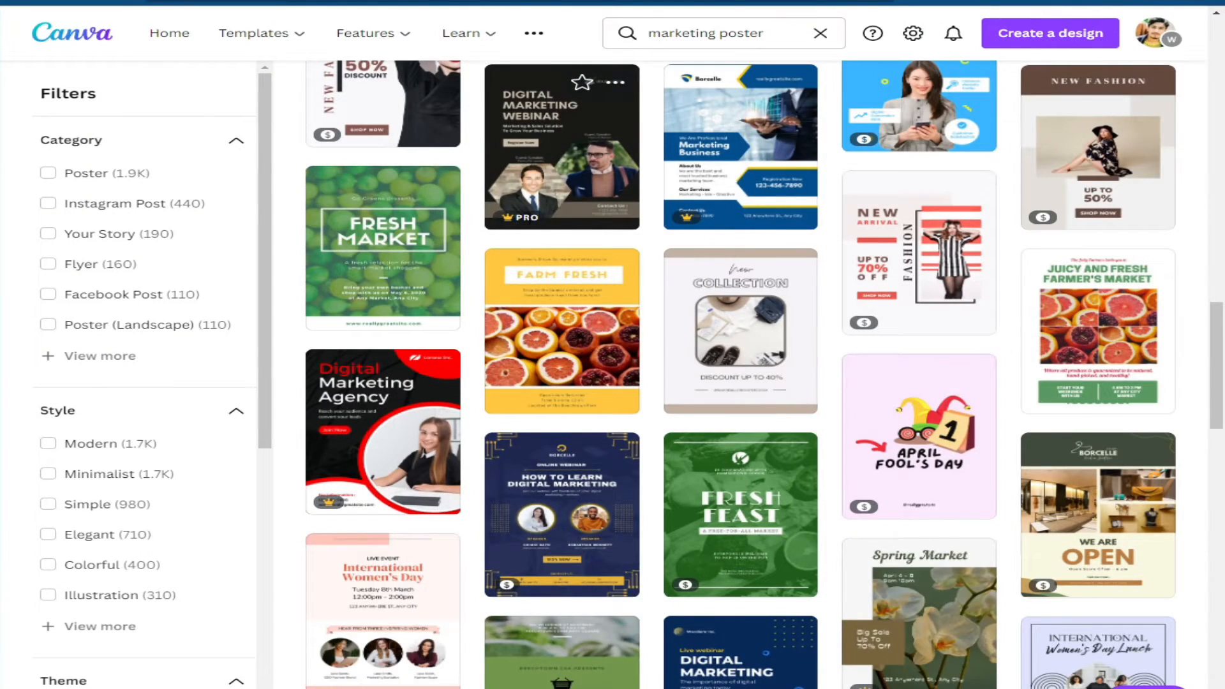
scroll(510, 217, down, 8)
scroll(786, 322, down, 2)
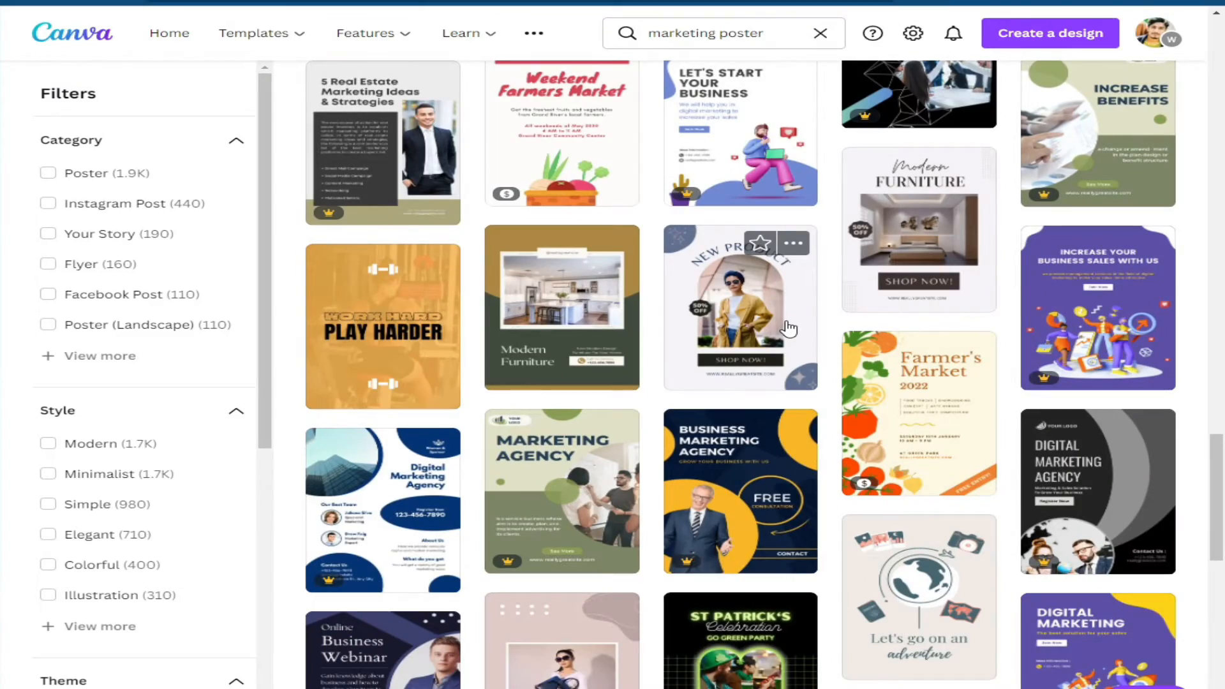
scroll(789, 328, up, 16)
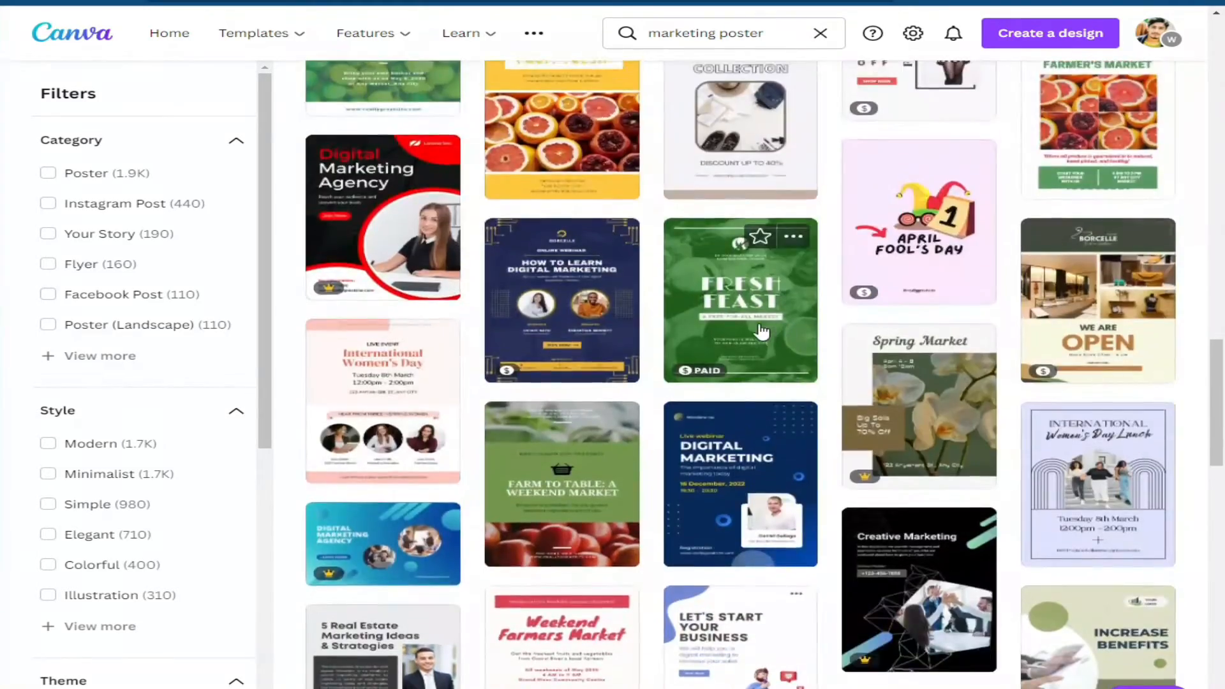
scroll(761, 330, up, 7)
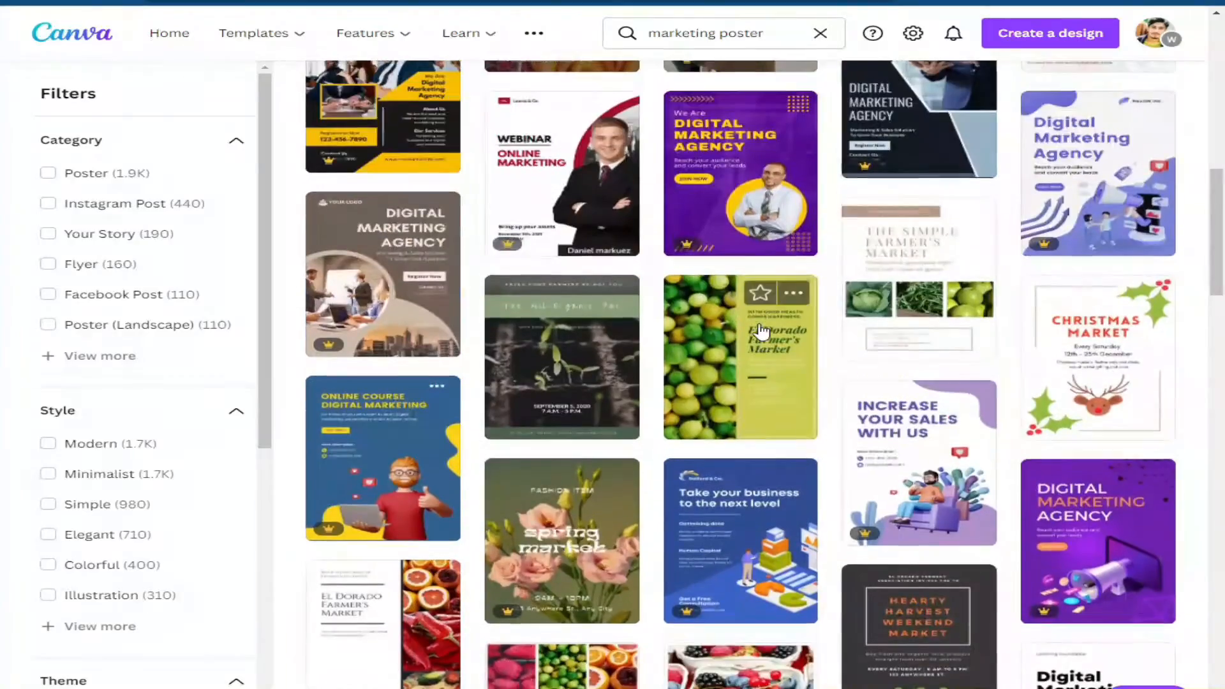
scroll(683, 288, up, 5)
scroll(638, 290, down, 3)
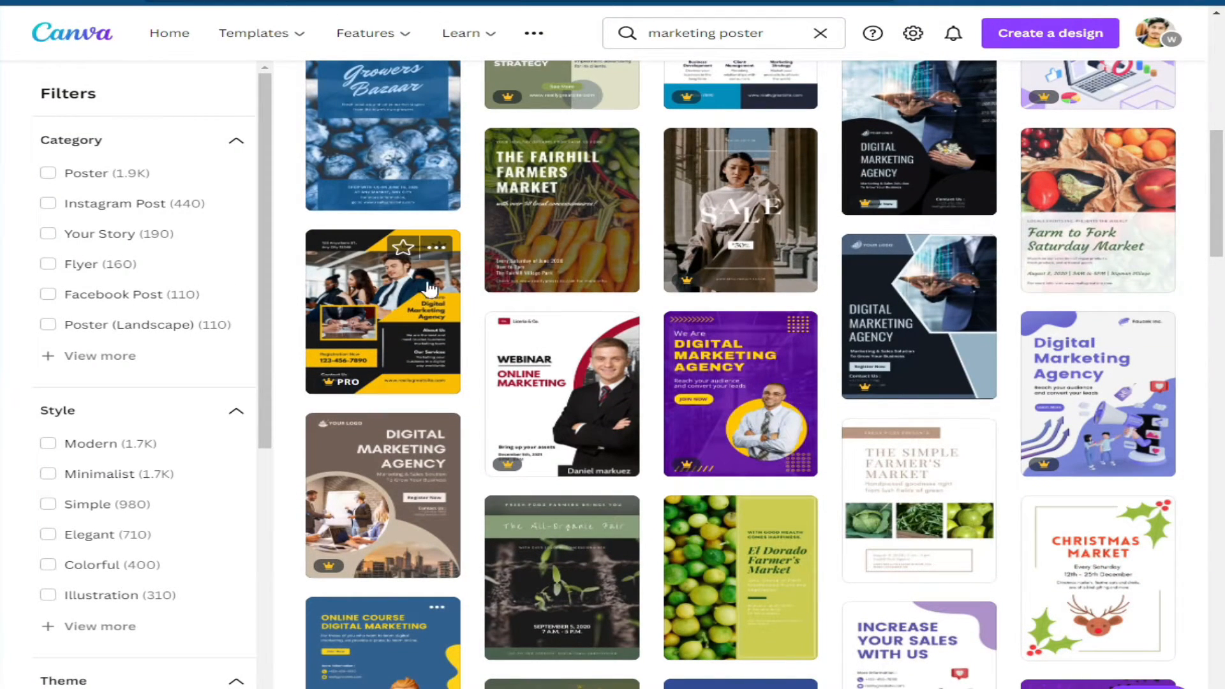
- Open the Black & Yellow Modern Digital Marketing Agency Poster template in a new browser tab
right_click(342, 257)
click(384, 269)
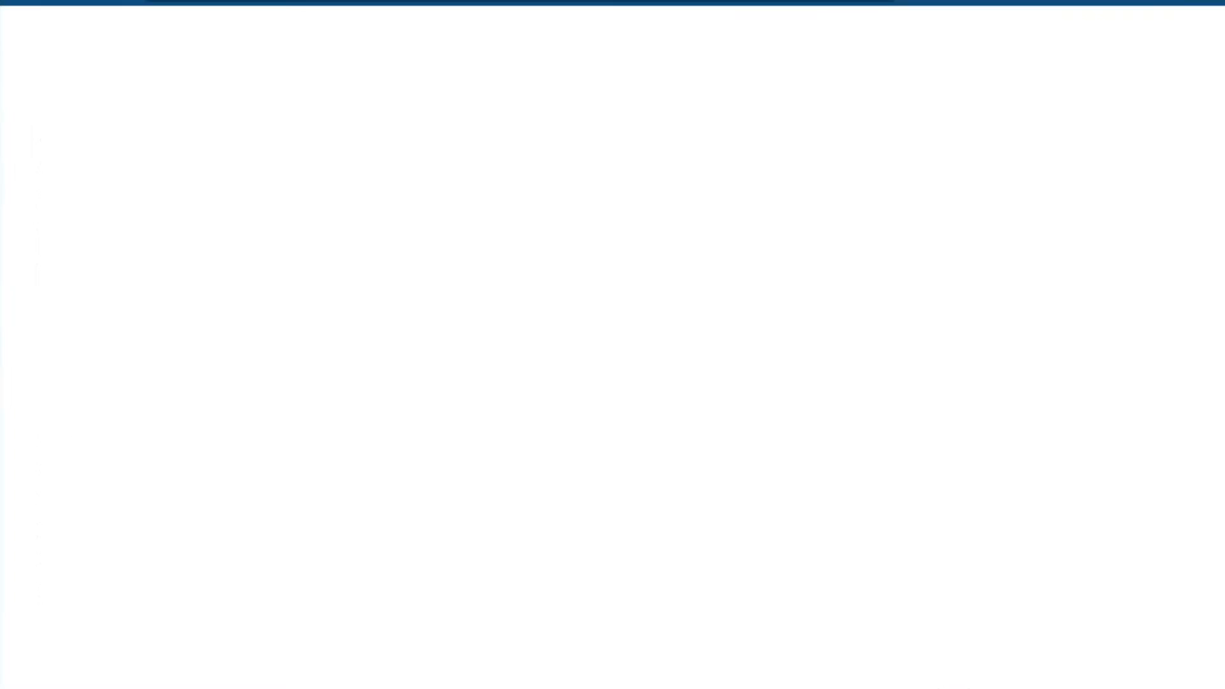
mouse_move(362, 21)
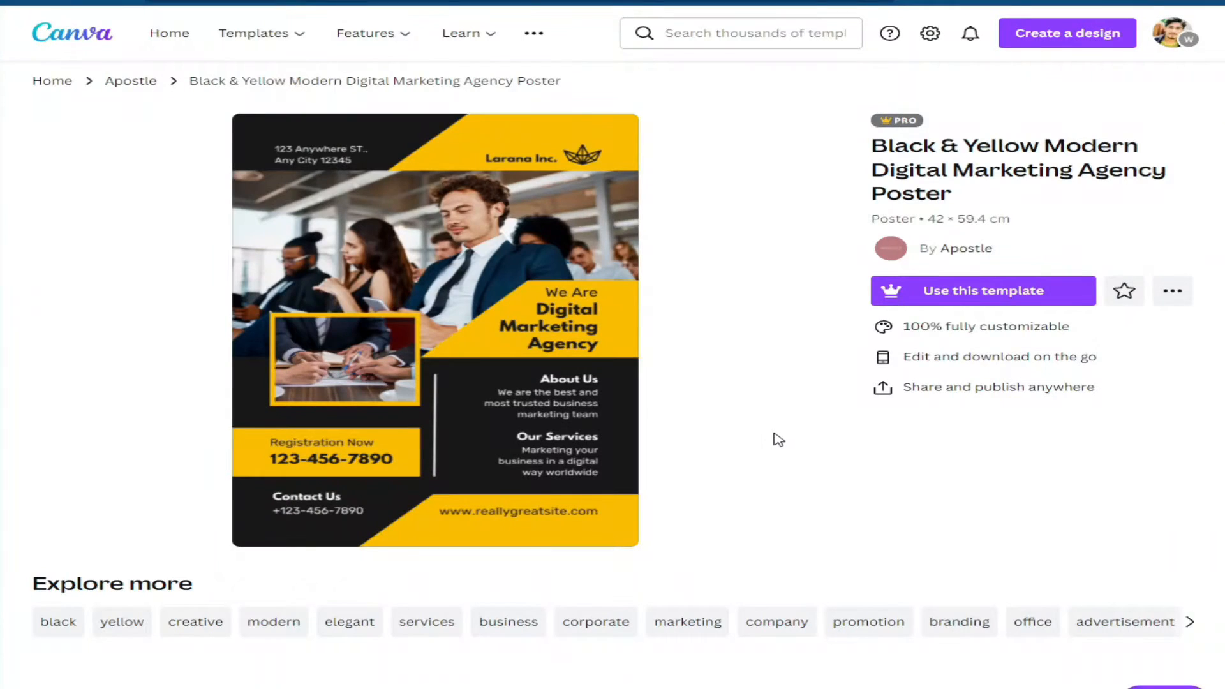
- Try to use the black and yellow poster template, review the Canva Pro trial offer and dismiss it
click(967, 299)
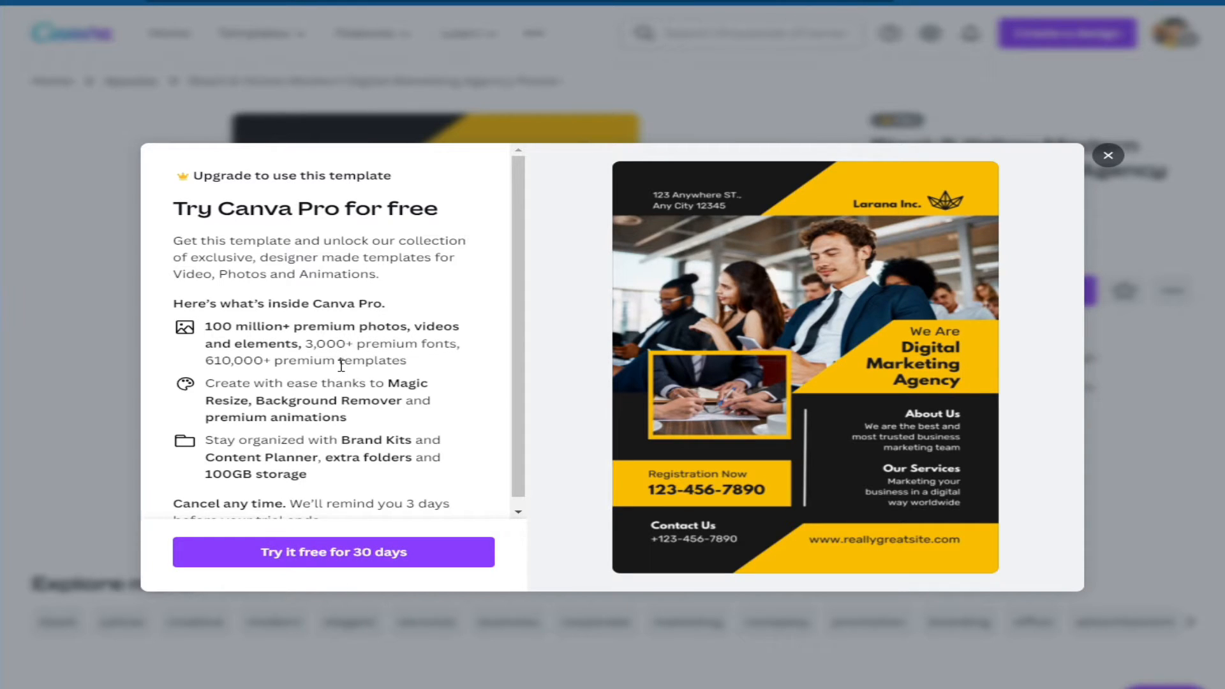
scroll(370, 377, down, 1)
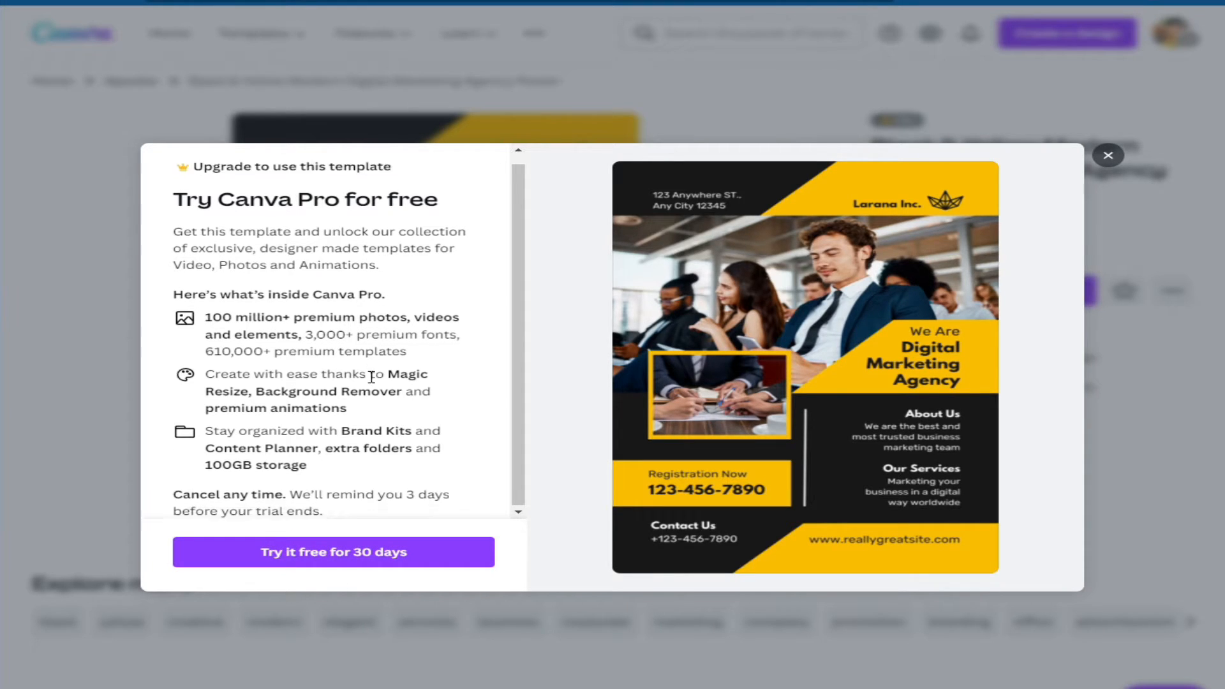
scroll(380, 323, up, 1)
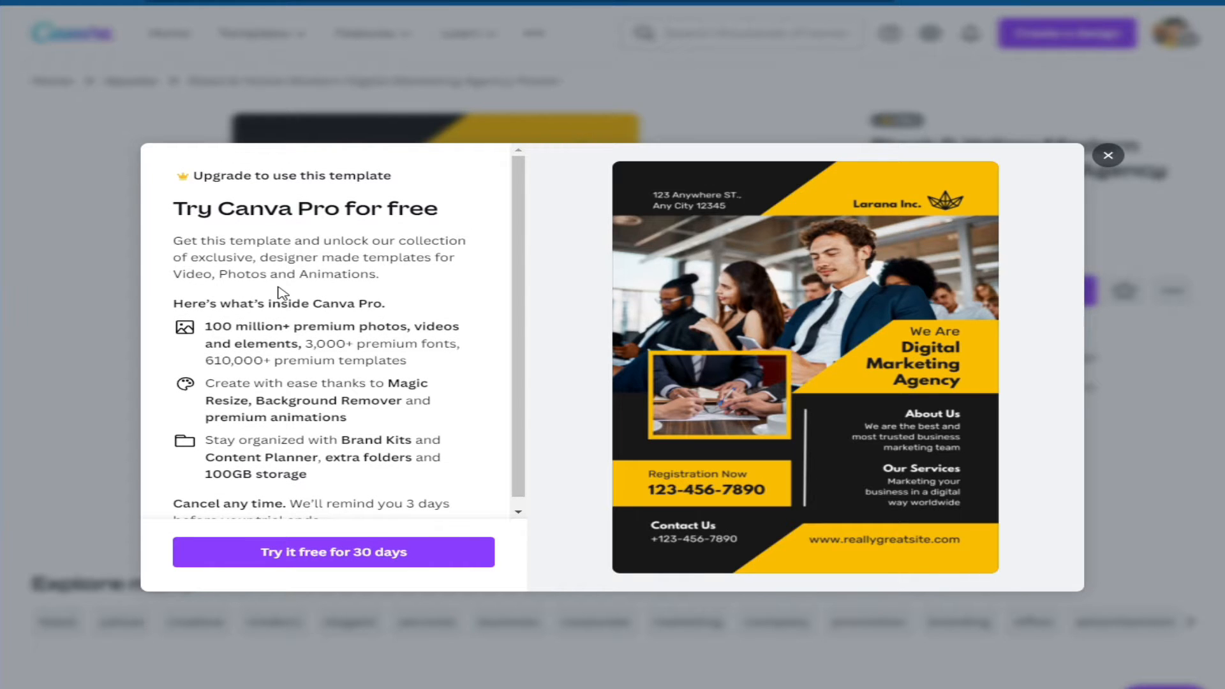
click(1107, 155)
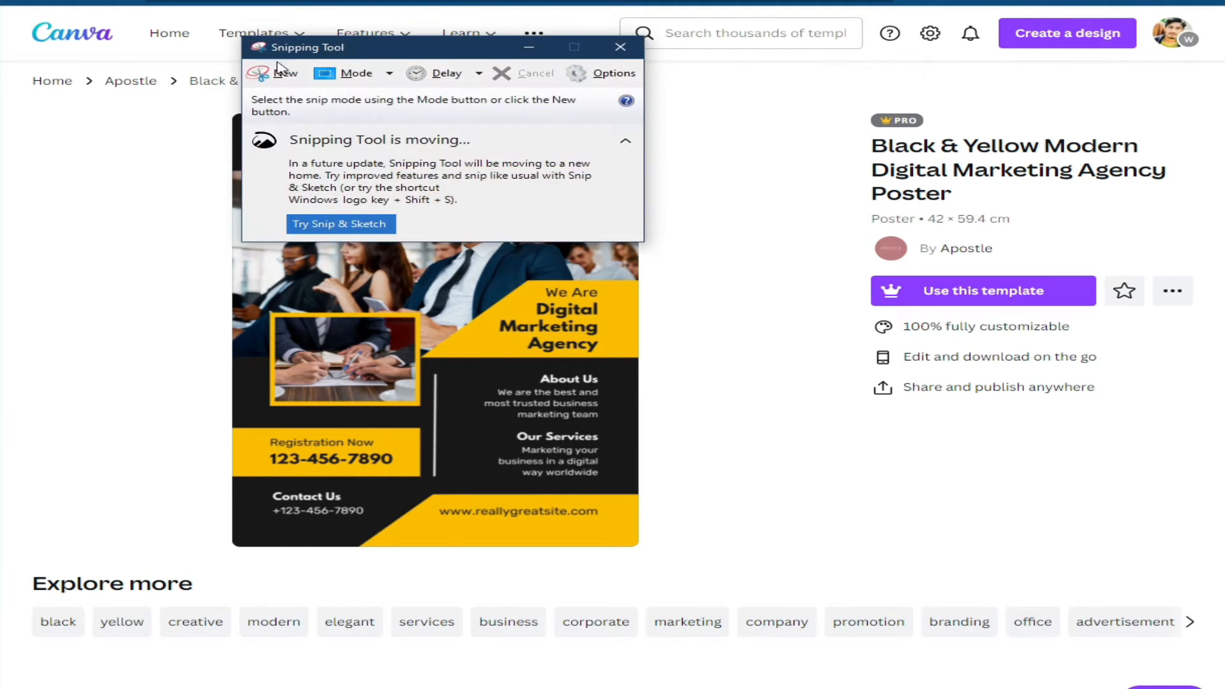
- Capture the poster preview with Snipping Tool and save it as PNG file "fsfs" in the Pictures folder
click(281, 74)
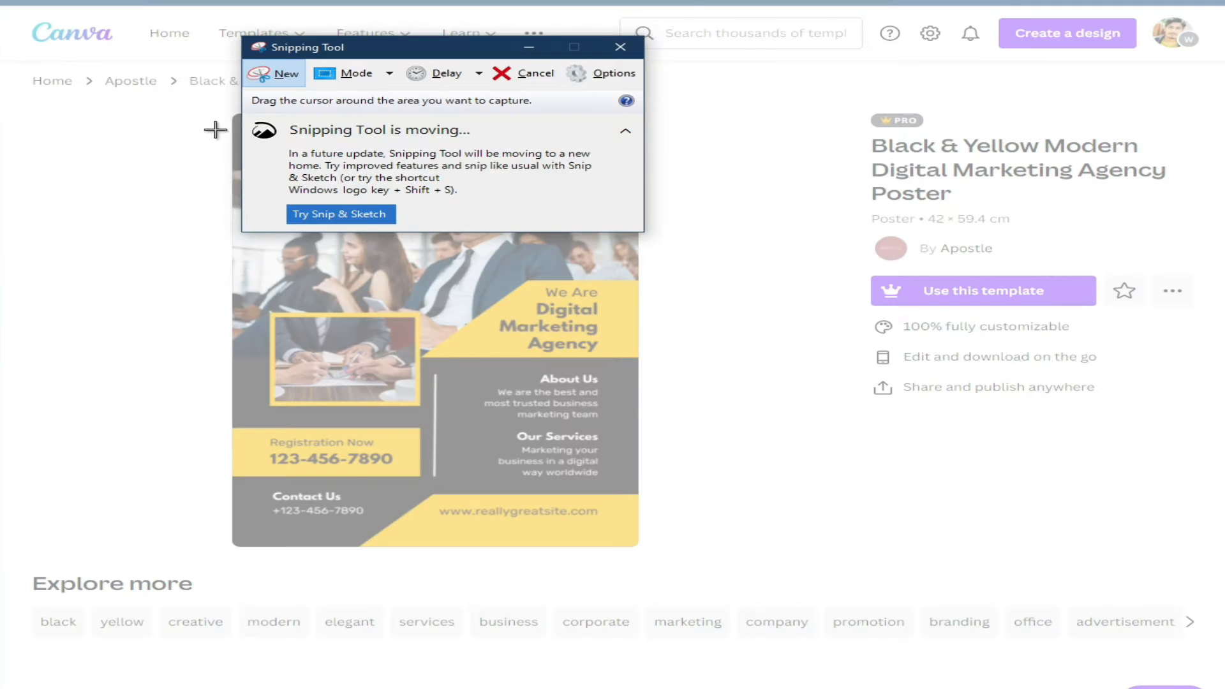
drag(225, 112, 648, 563)
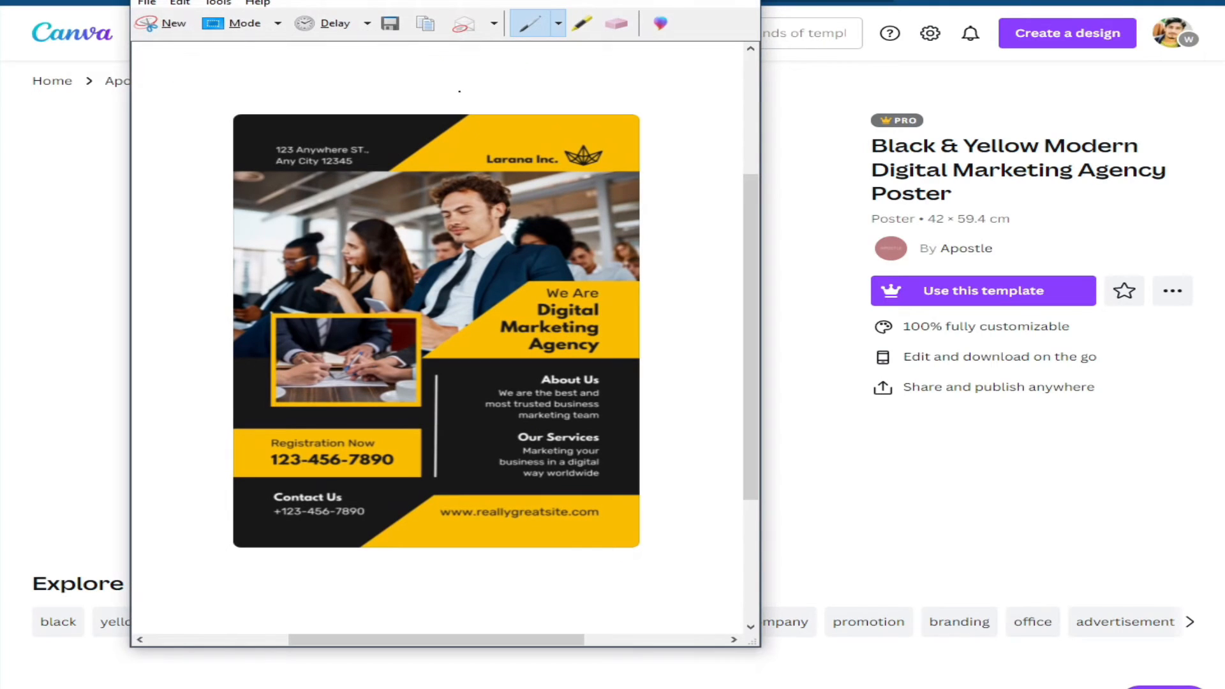
click(390, 24)
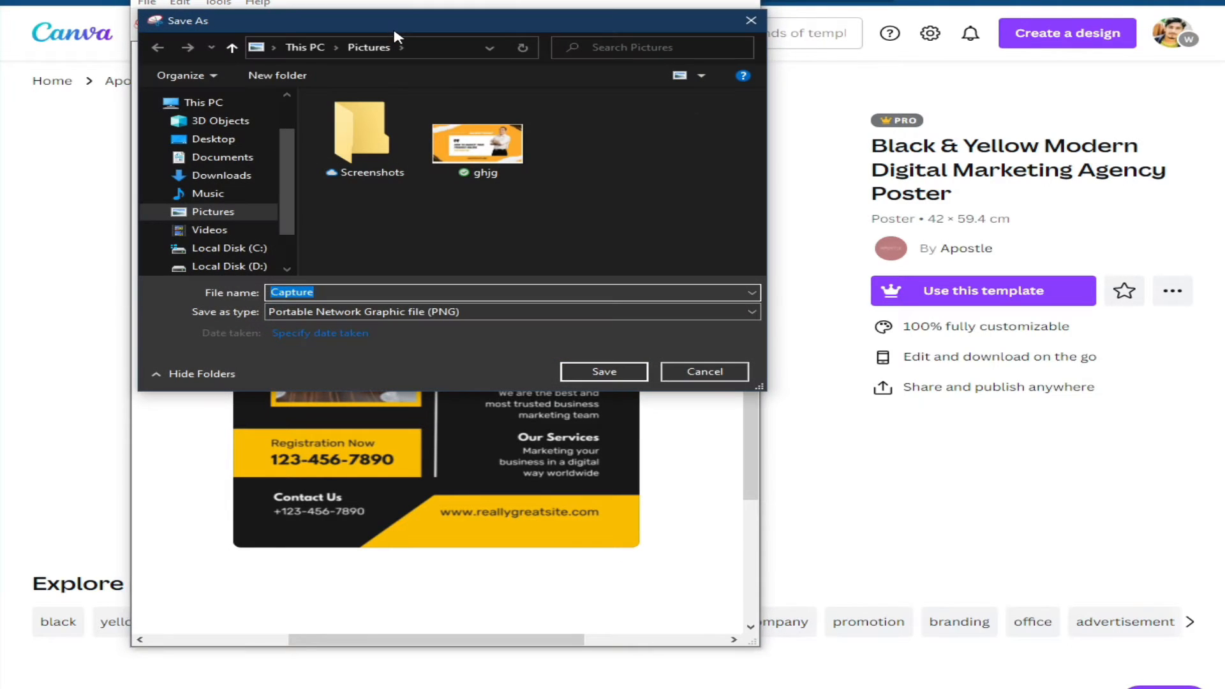
text(fsfs)
key(Return)
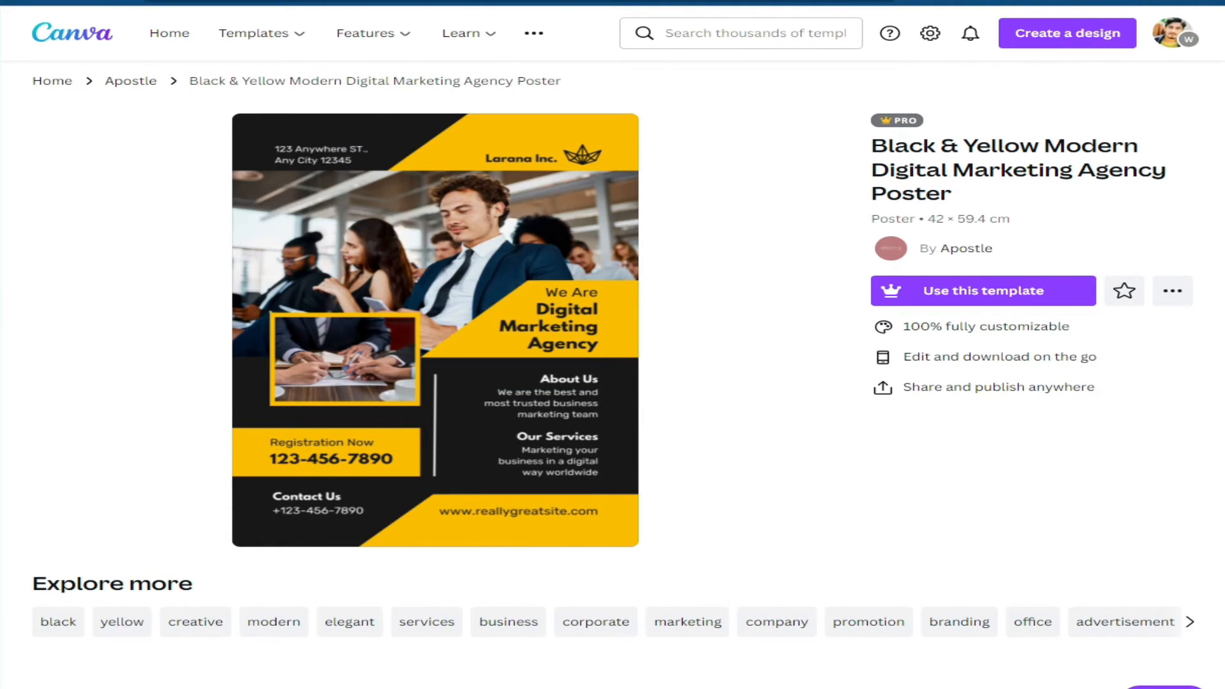
- Return to the marketing poster results and search the templates for "poster" instead, looking over the results
key(alt+Left)
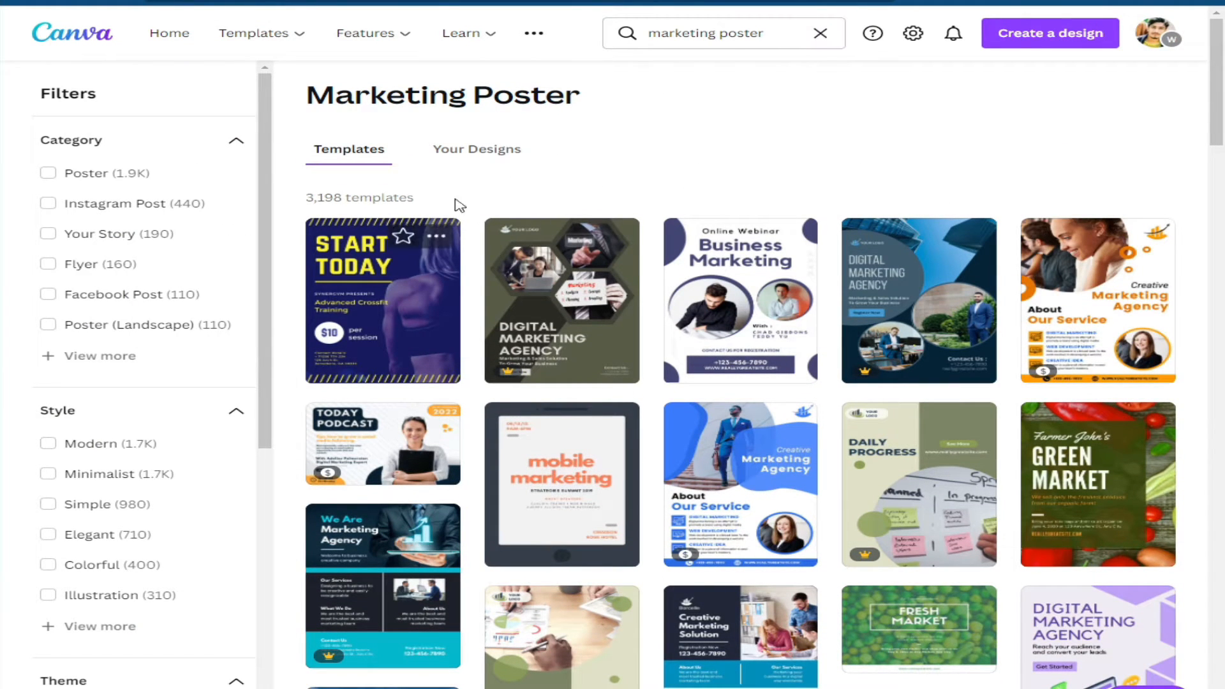
click(820, 34)
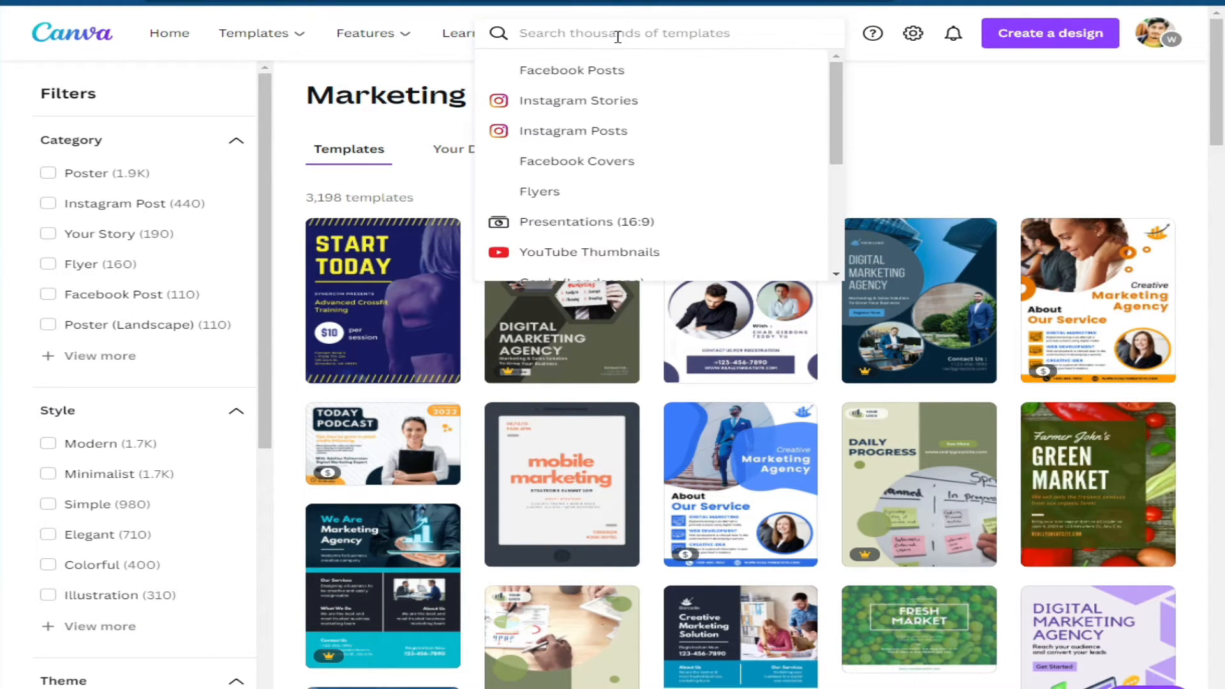
text(poster)
key(Return)
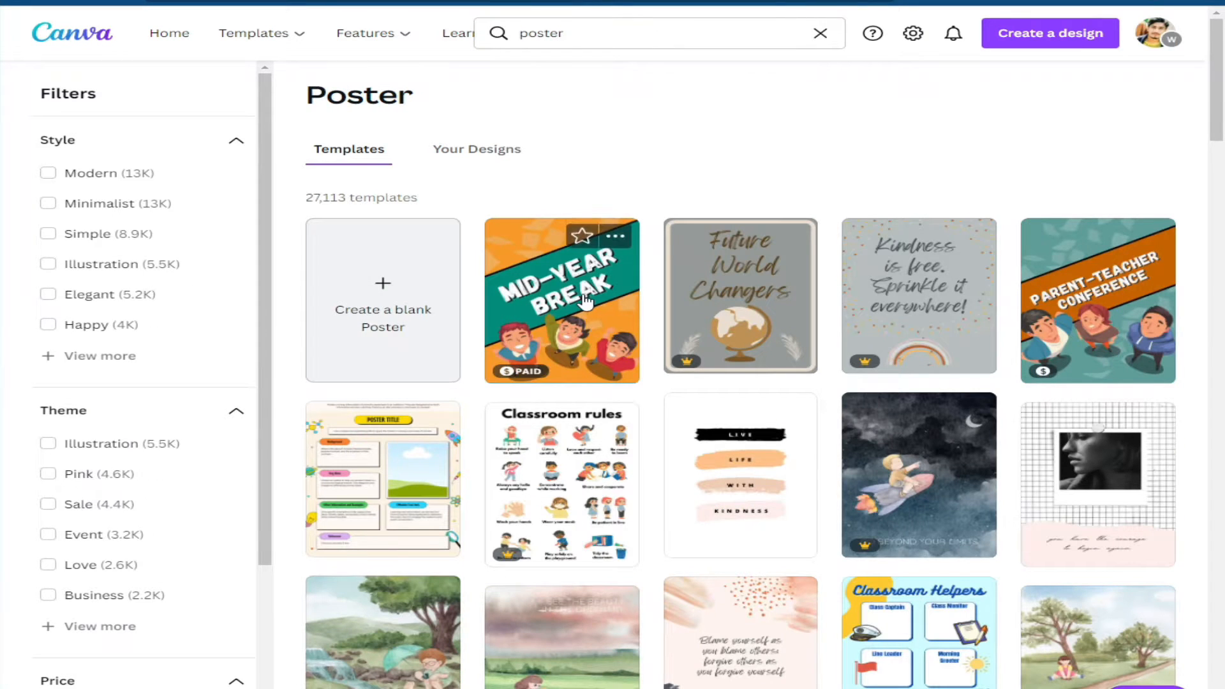
scroll(937, 292, down, 3)
scroll(936, 292, down, 3)
scroll(936, 293, up, 7)
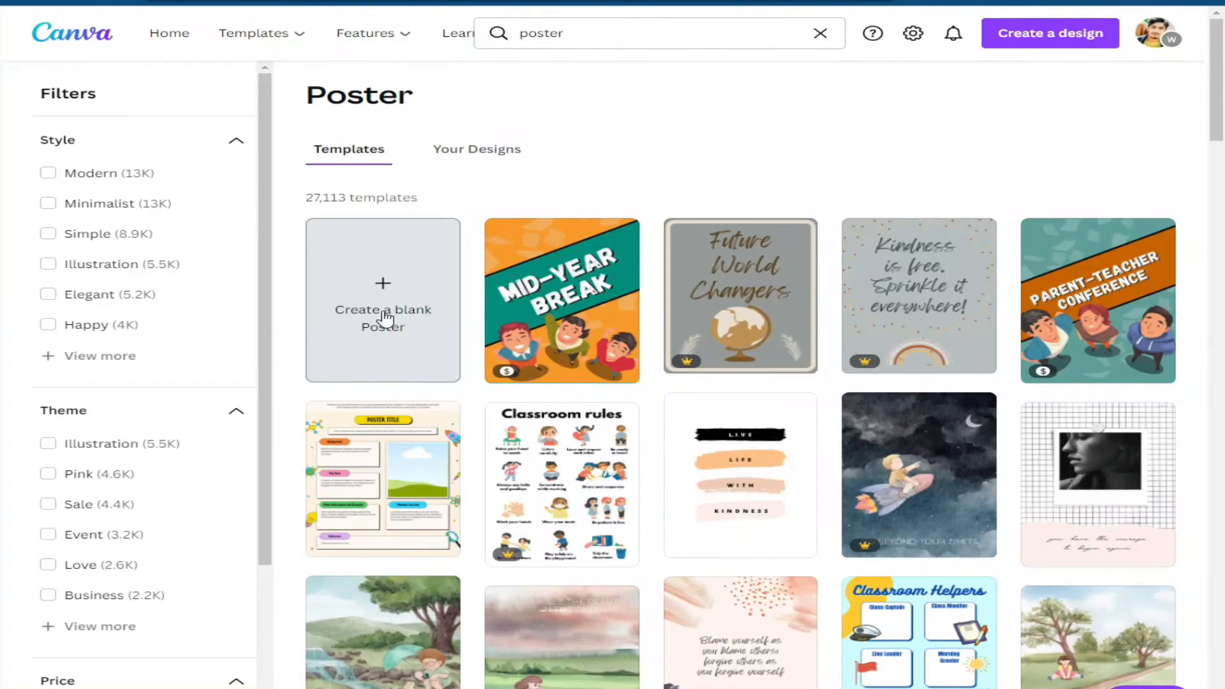
- Create a blank poster and upload the image file "hjhjj" from the Pictures folder
click(382, 288)
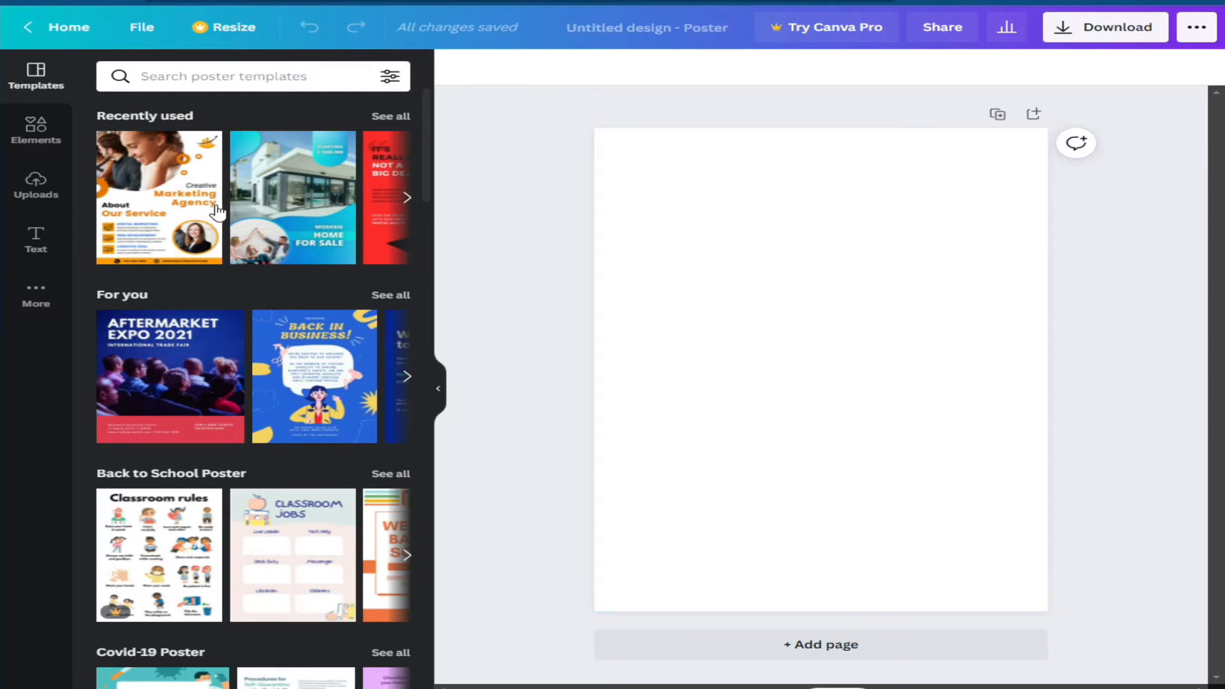
click(37, 185)
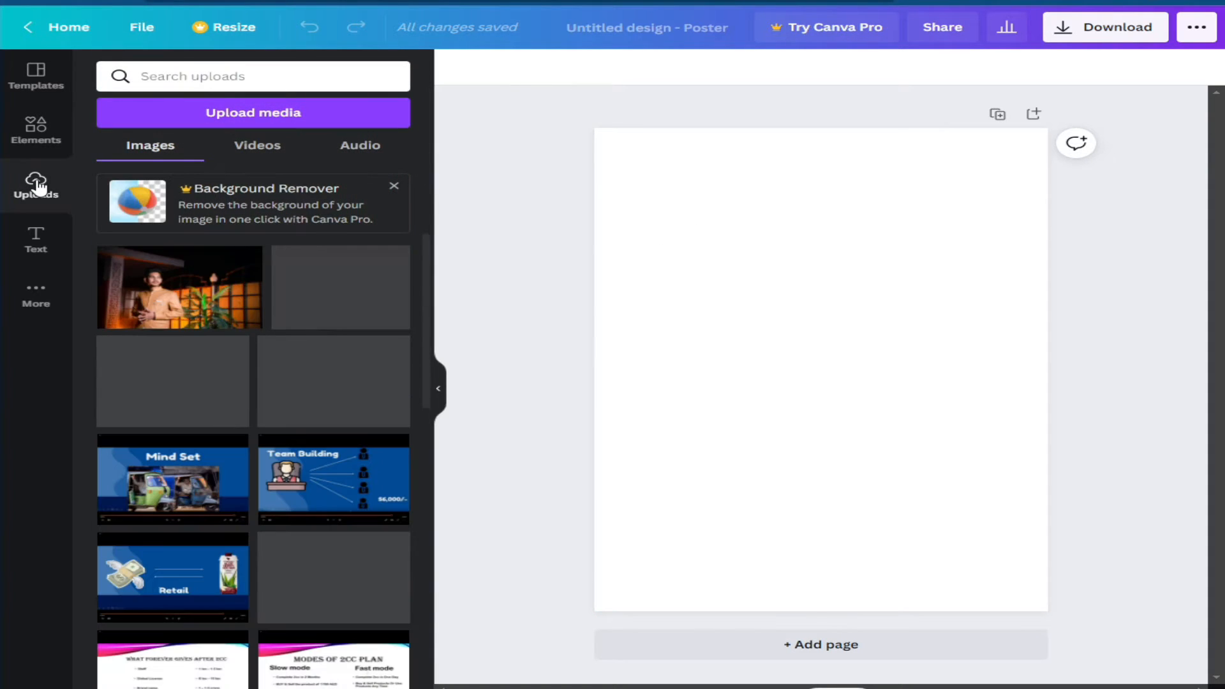
click(191, 118)
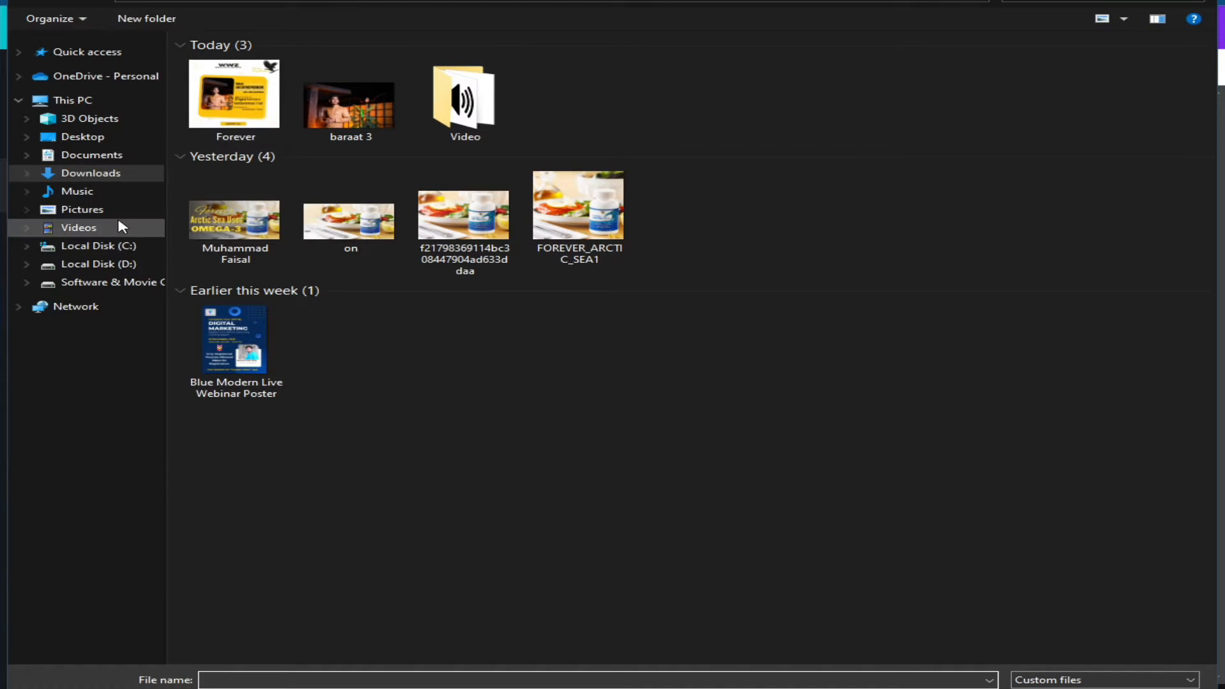
click(95, 211)
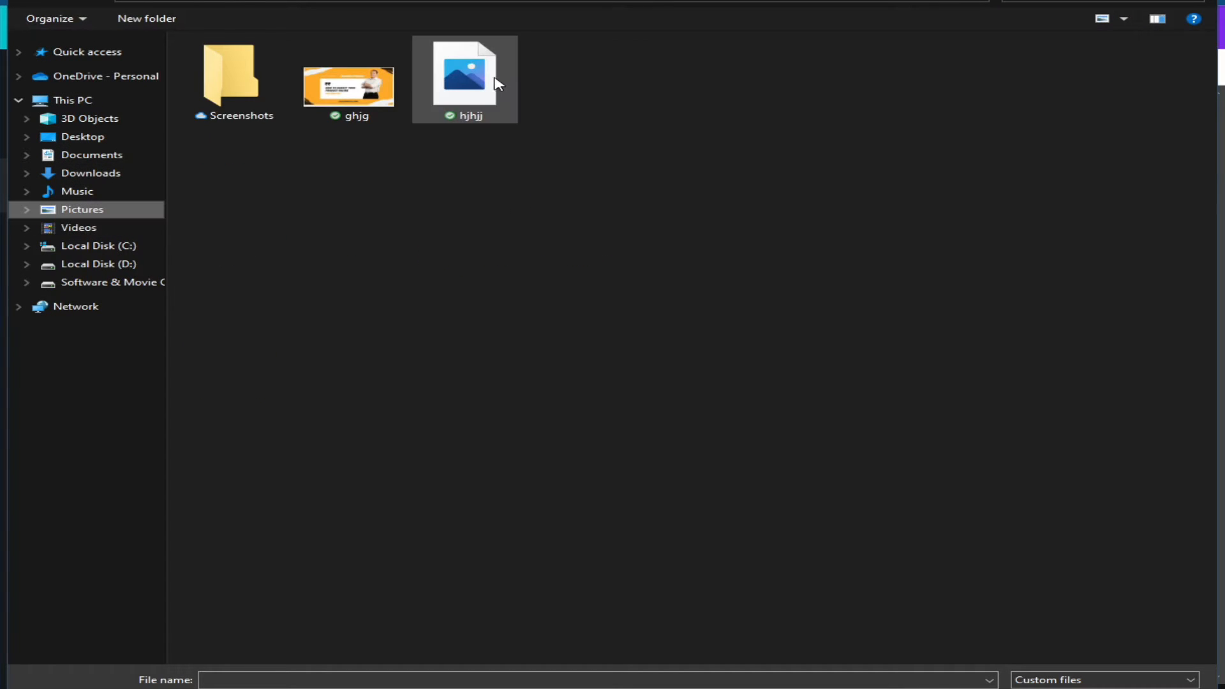
double_click(471, 84)
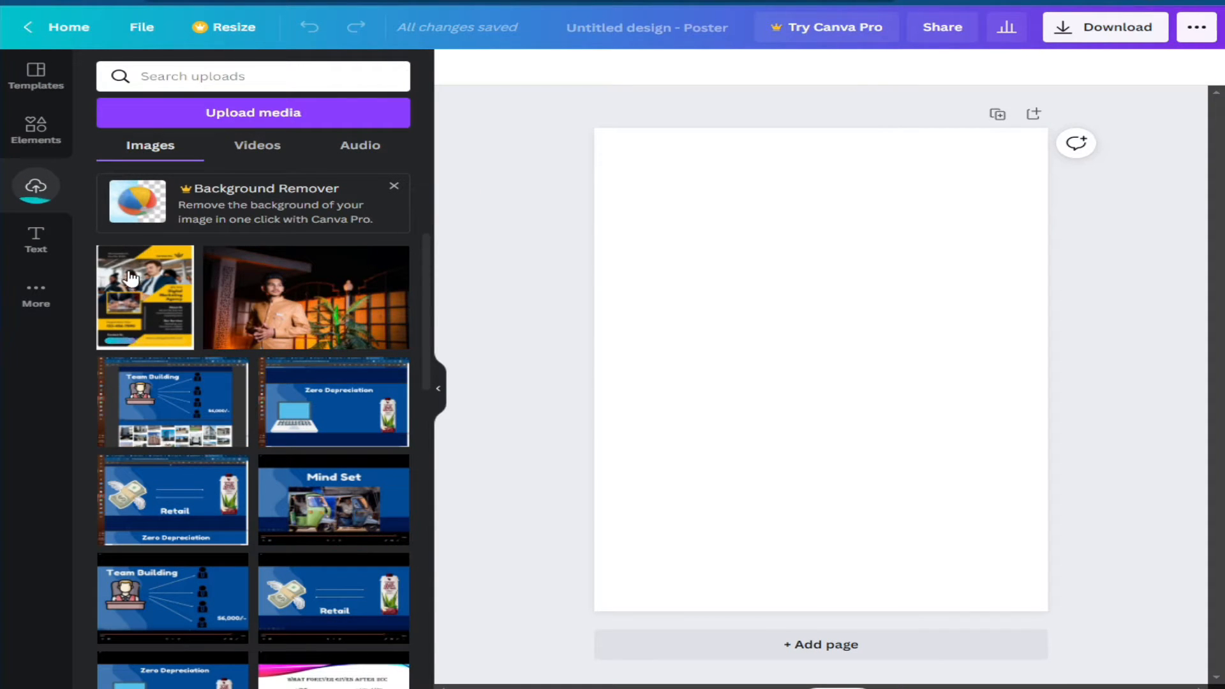
- Fill page 1 with the uploaded poster capture as a reference and add a blank second page
drag(171, 317, 791, 345)
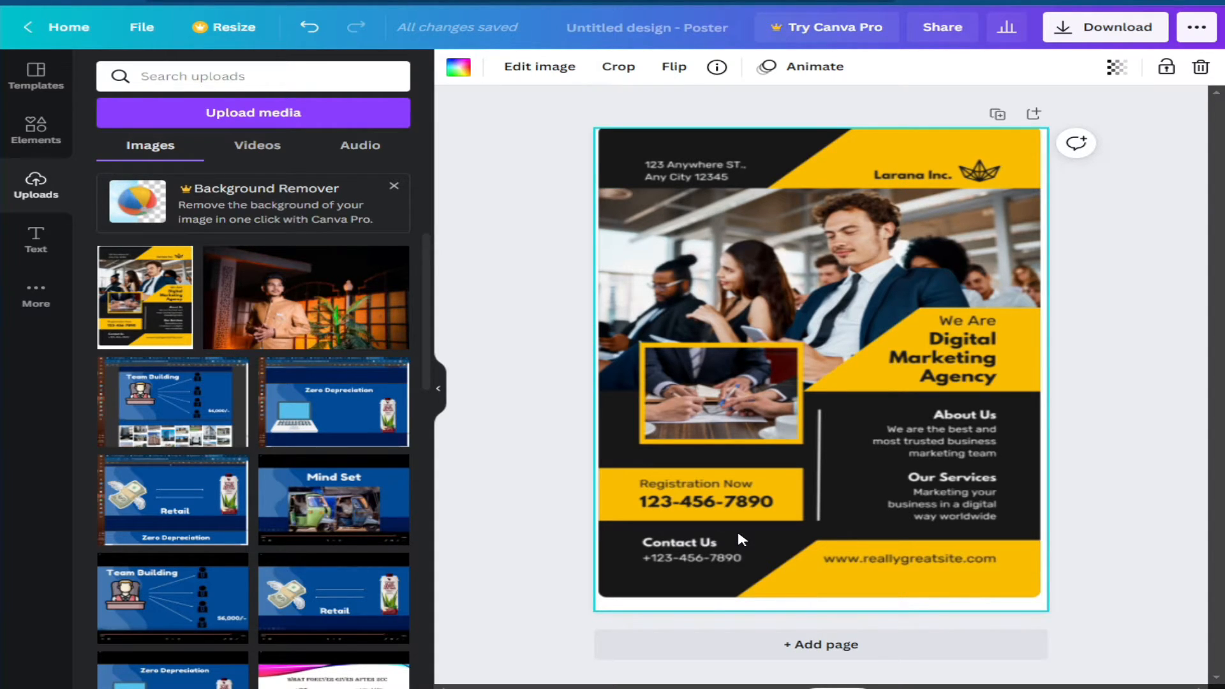
click(821, 646)
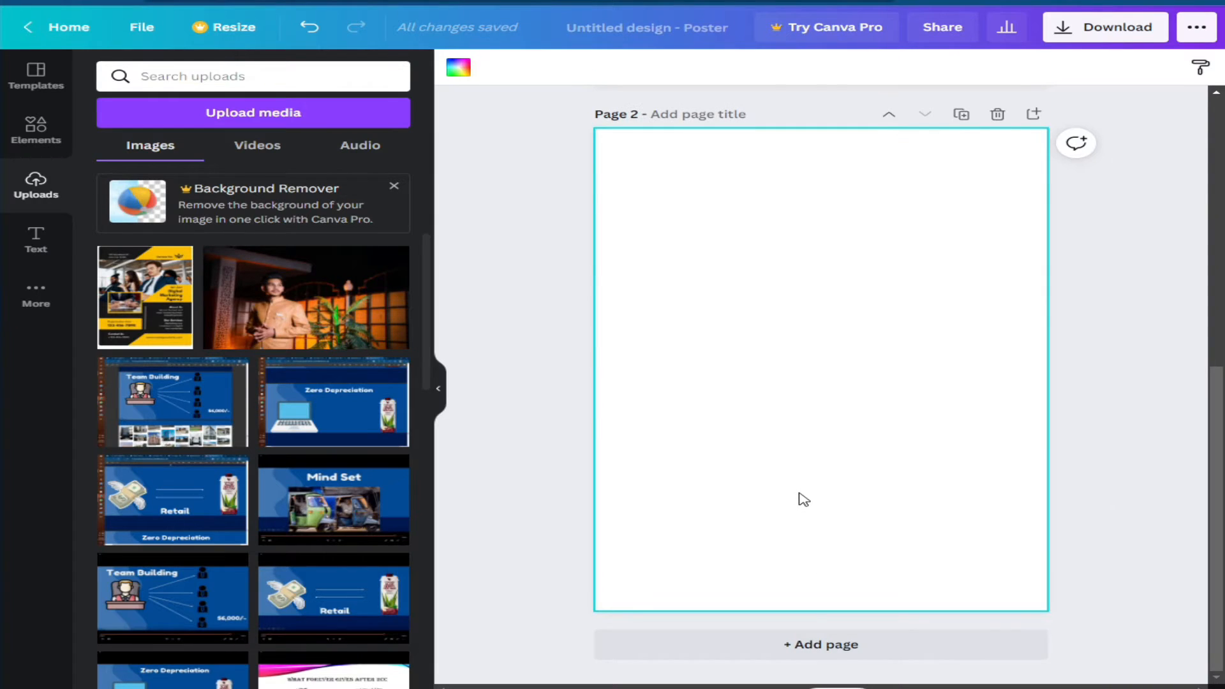
scroll(804, 499, up, 5)
scroll(806, 495, down, 5)
scroll(807, 498, up, 5)
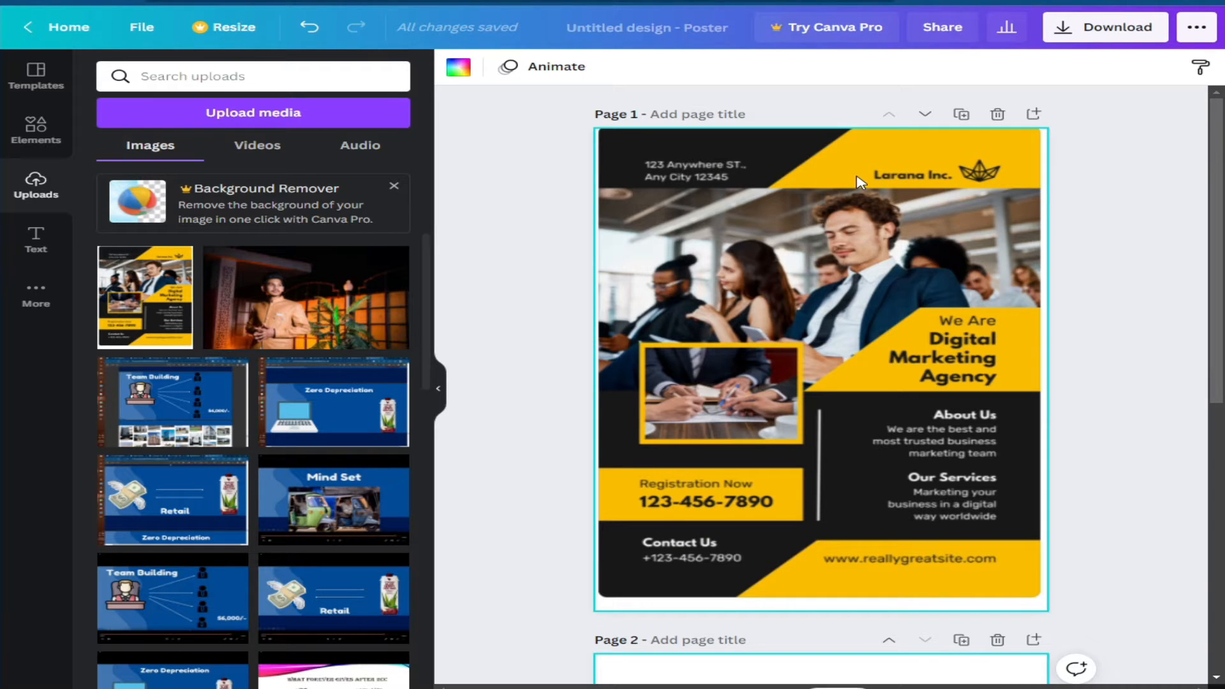
scroll(879, 162, down, 8)
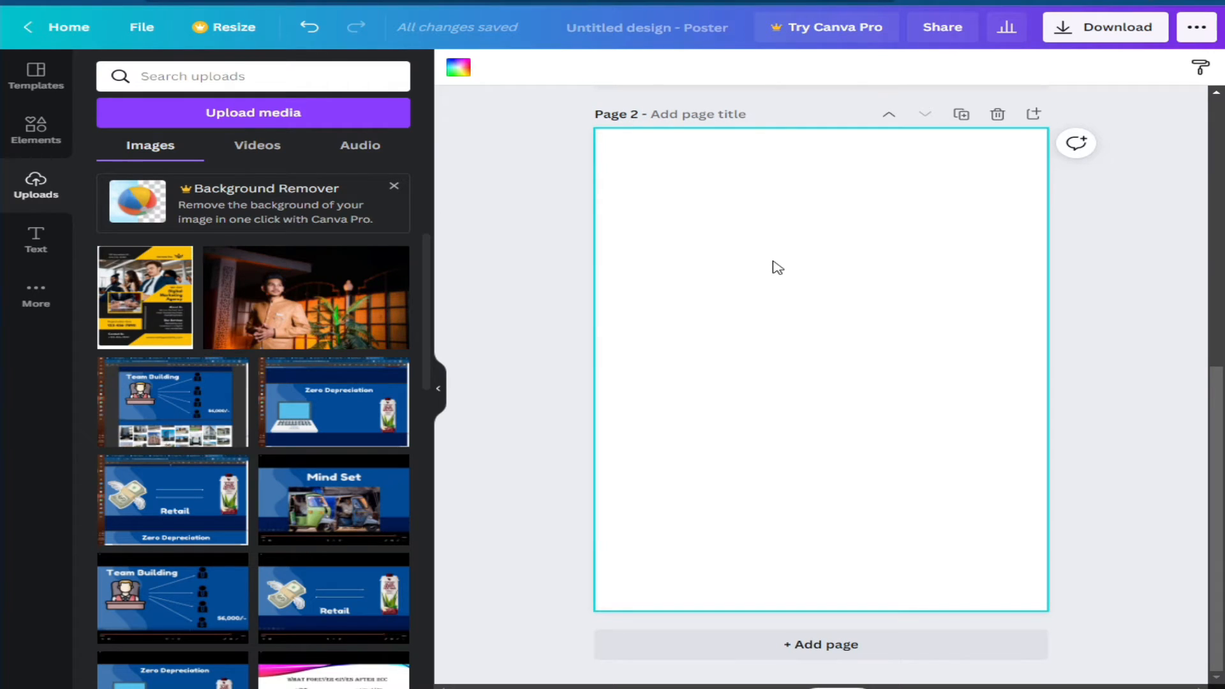
- Search the design elements for "shapes"
click(32, 130)
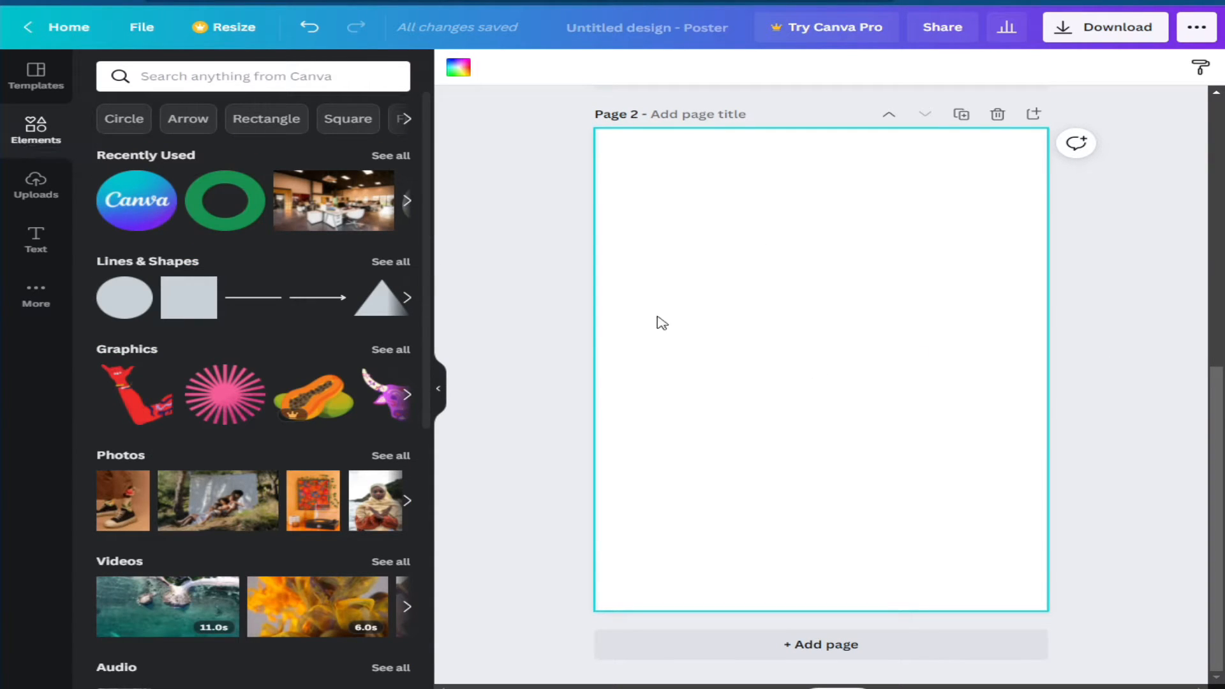
click(22, 131)
click(226, 76)
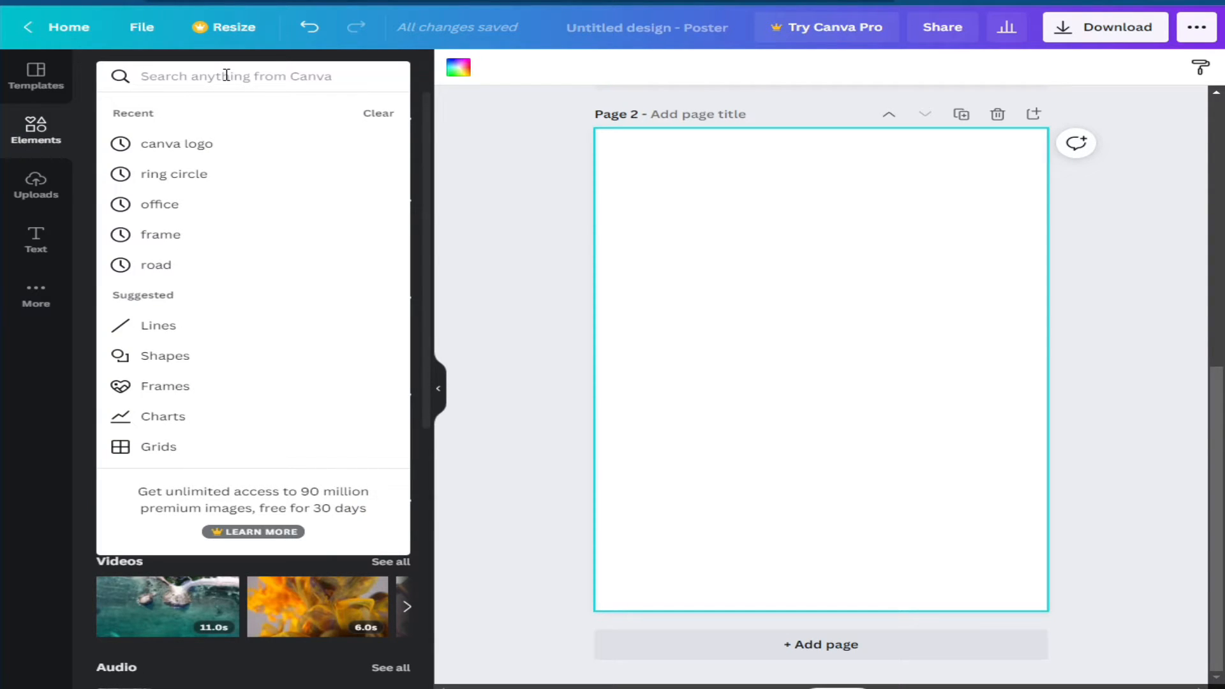
text(shap)
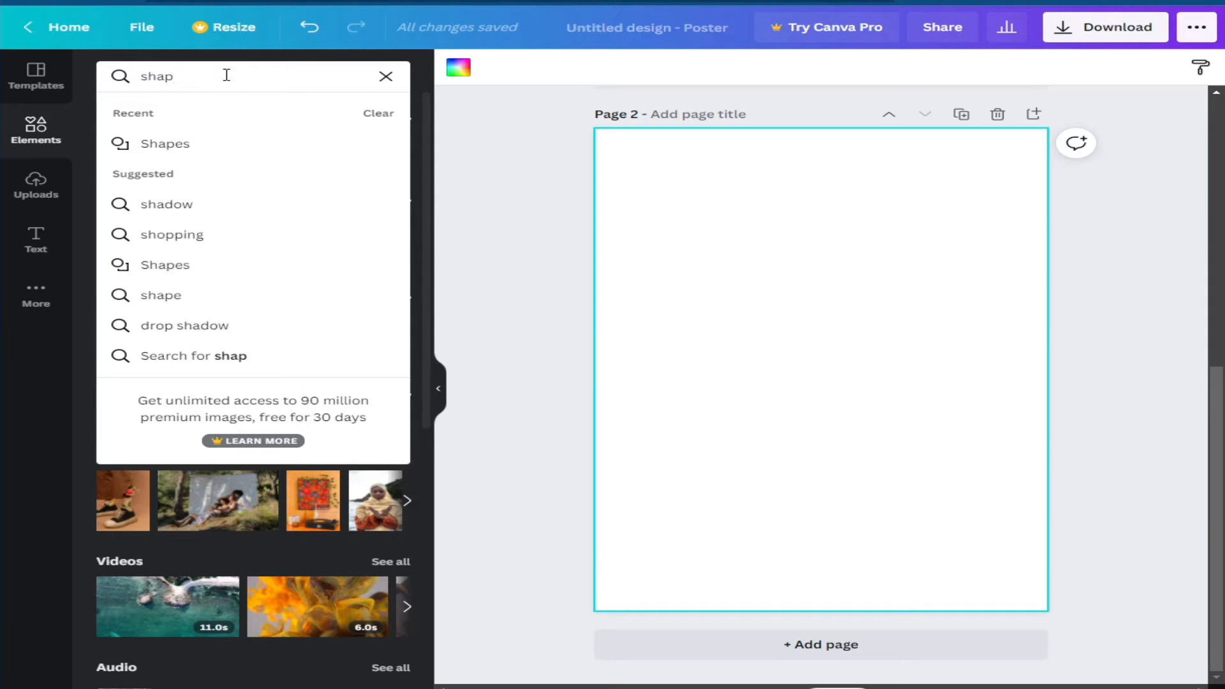
text(es)
key(Return)
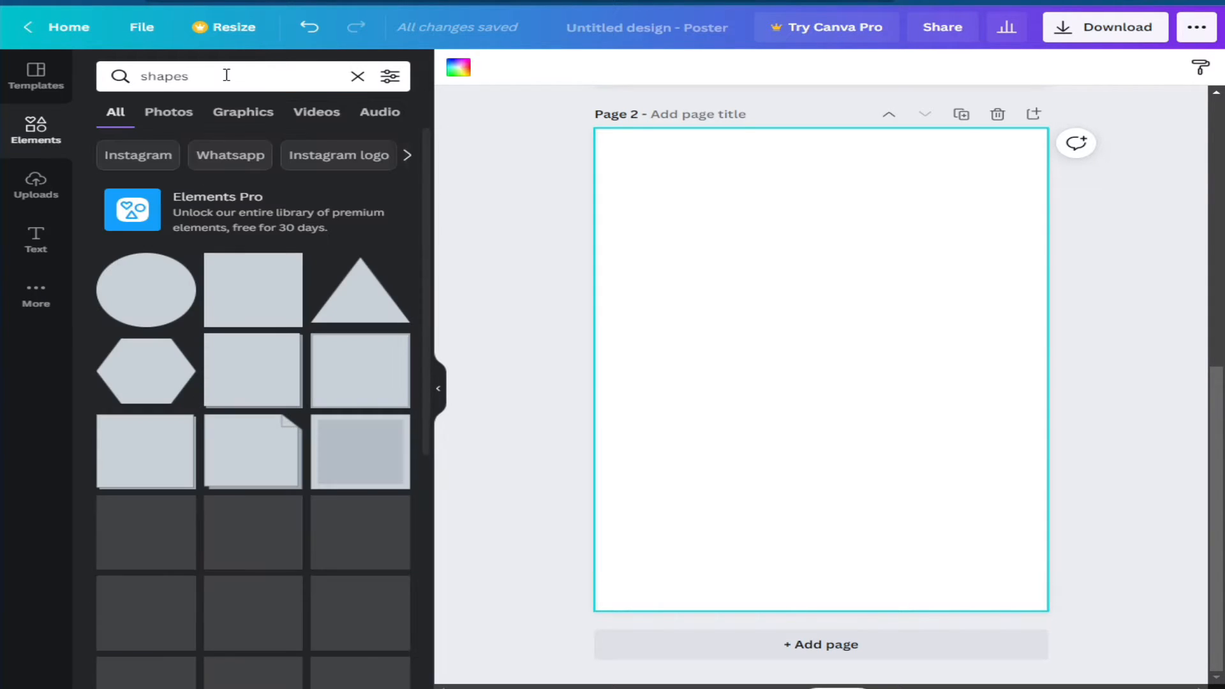
- Find a slanted parallelogram matching the reference poster's header and add it to page 2
scroll(219, 377, down, 10)
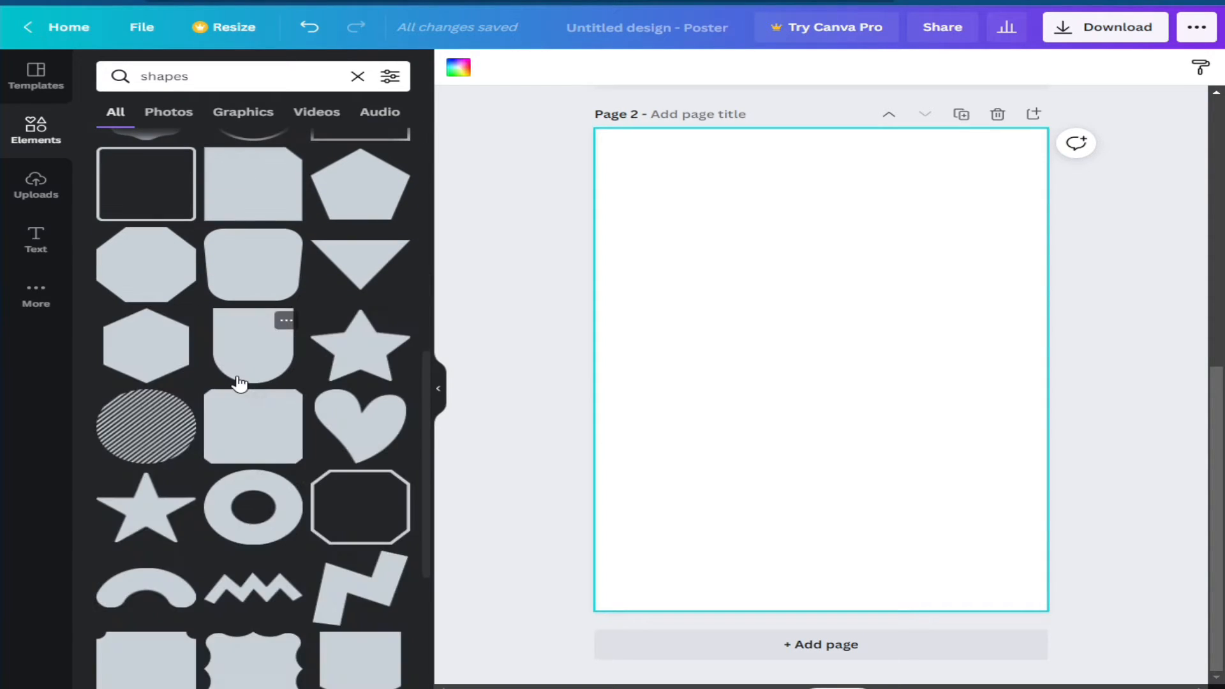
scroll(239, 383, down, 4)
scroll(240, 383, down, 10)
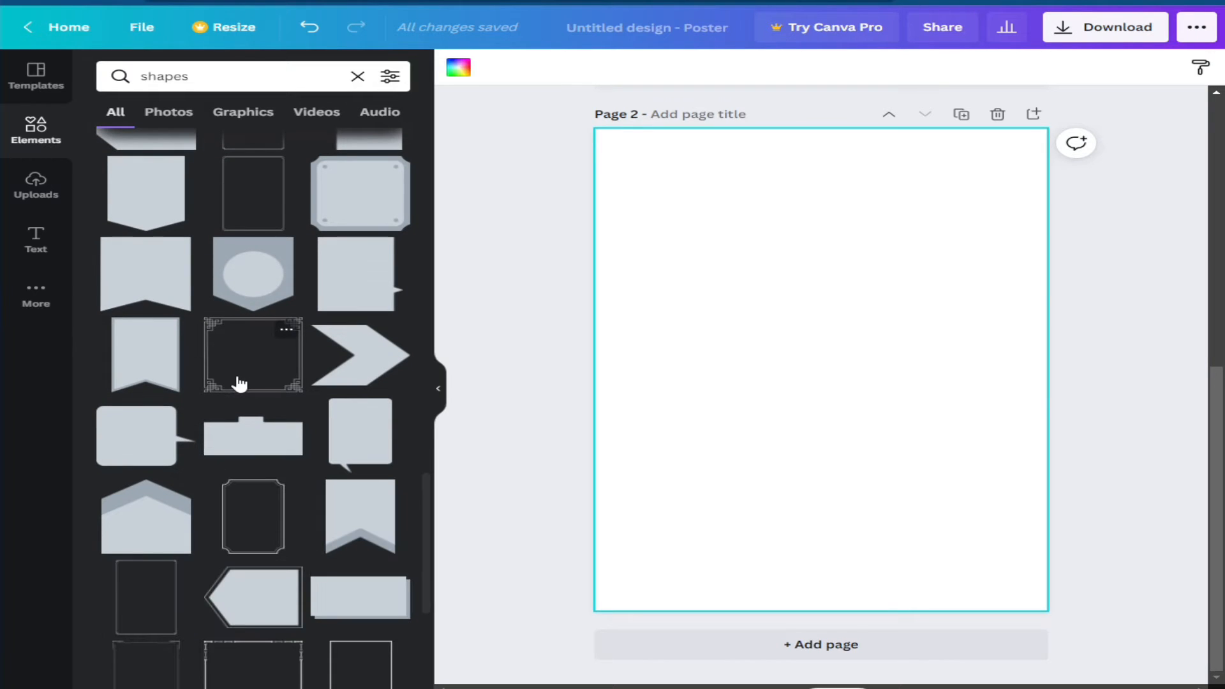
scroll(240, 383, down, 5)
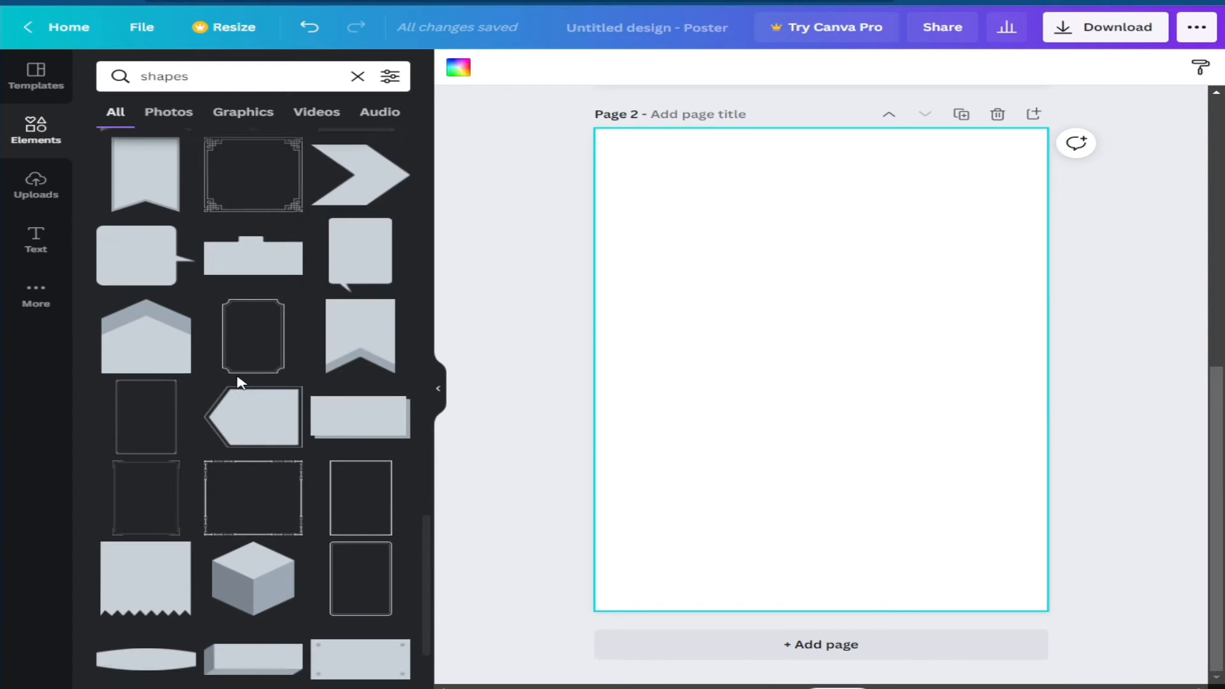
scroll(239, 382, down, 5)
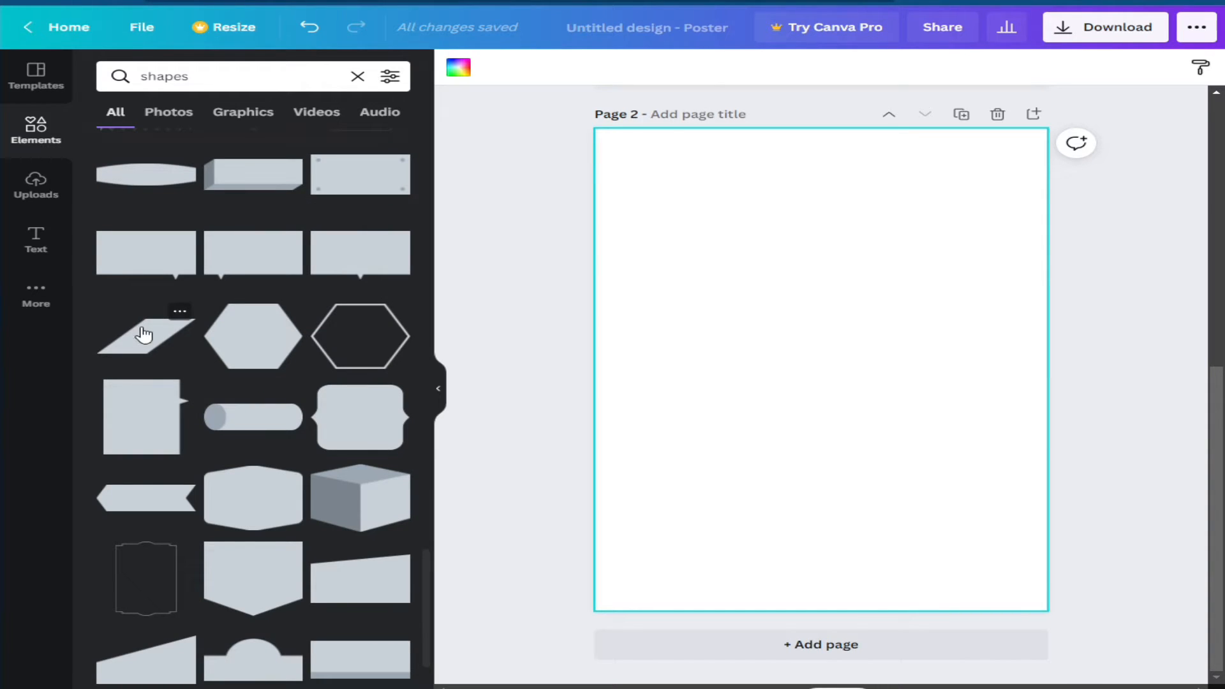
scroll(787, 295, up, 5)
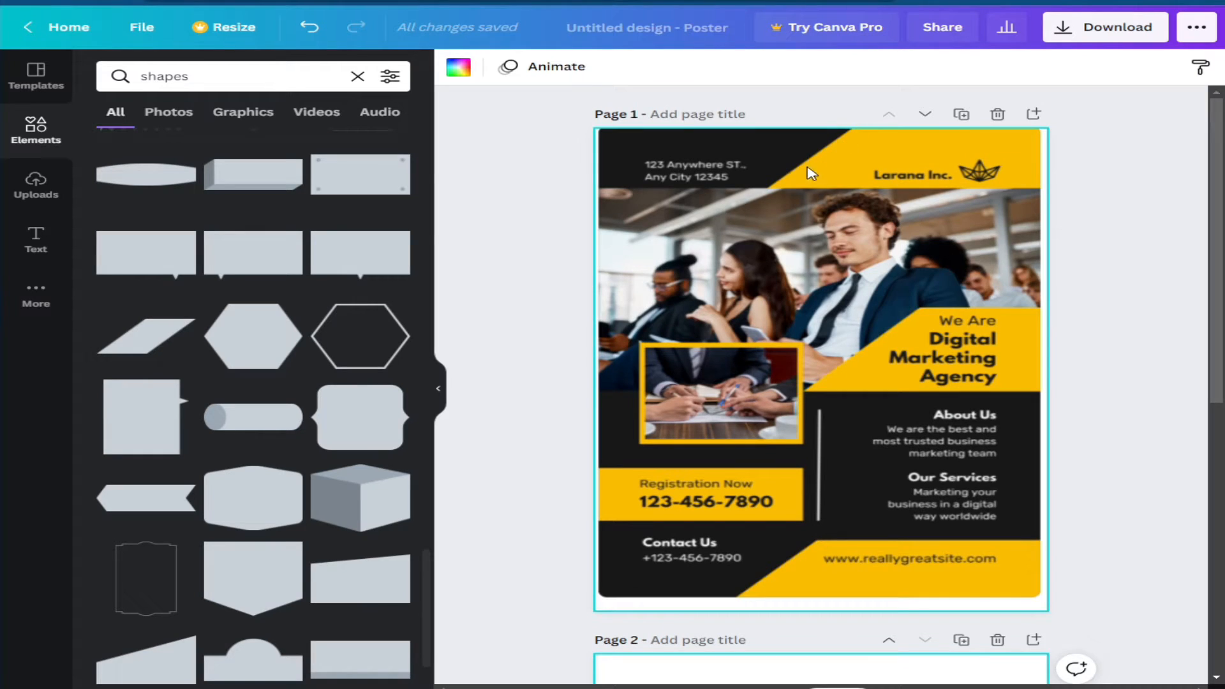
scroll(150, 358, down, 3)
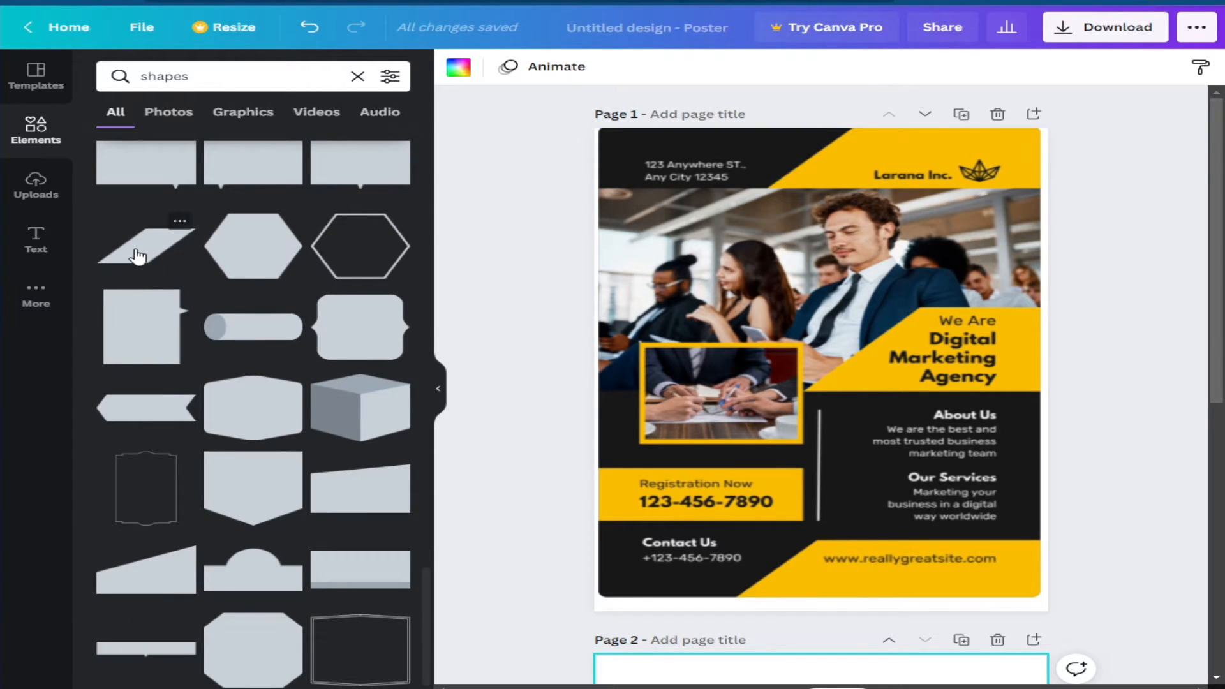
scroll(809, 336, down, 2)
scroll(809, 336, down, 5)
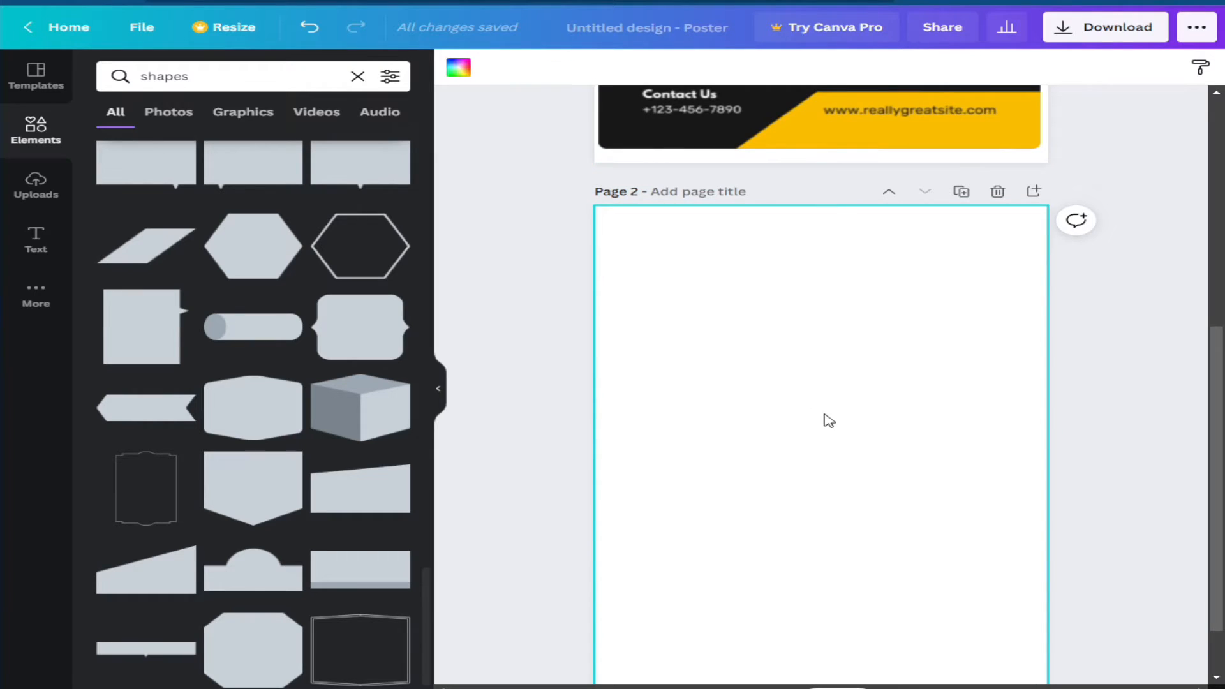
click(138, 249)
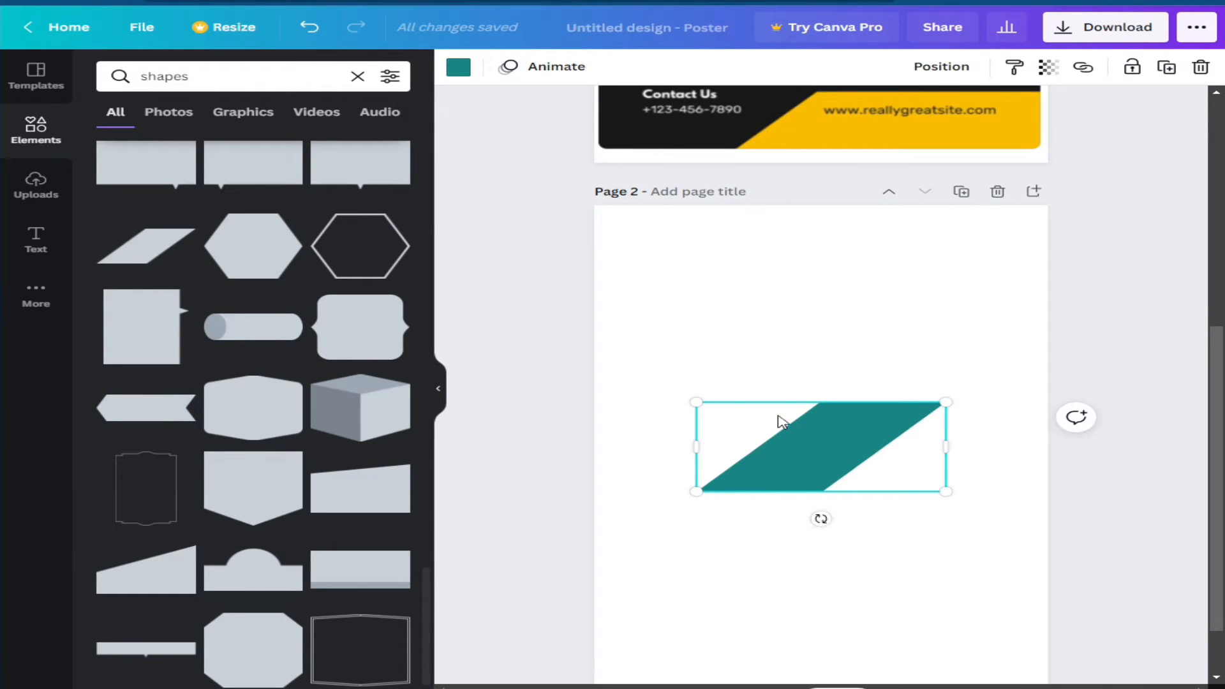
- Rotate the parallelogram and enlarge it into a header band running off the upper-left corner of page 2
drag(795, 521, 722, 507)
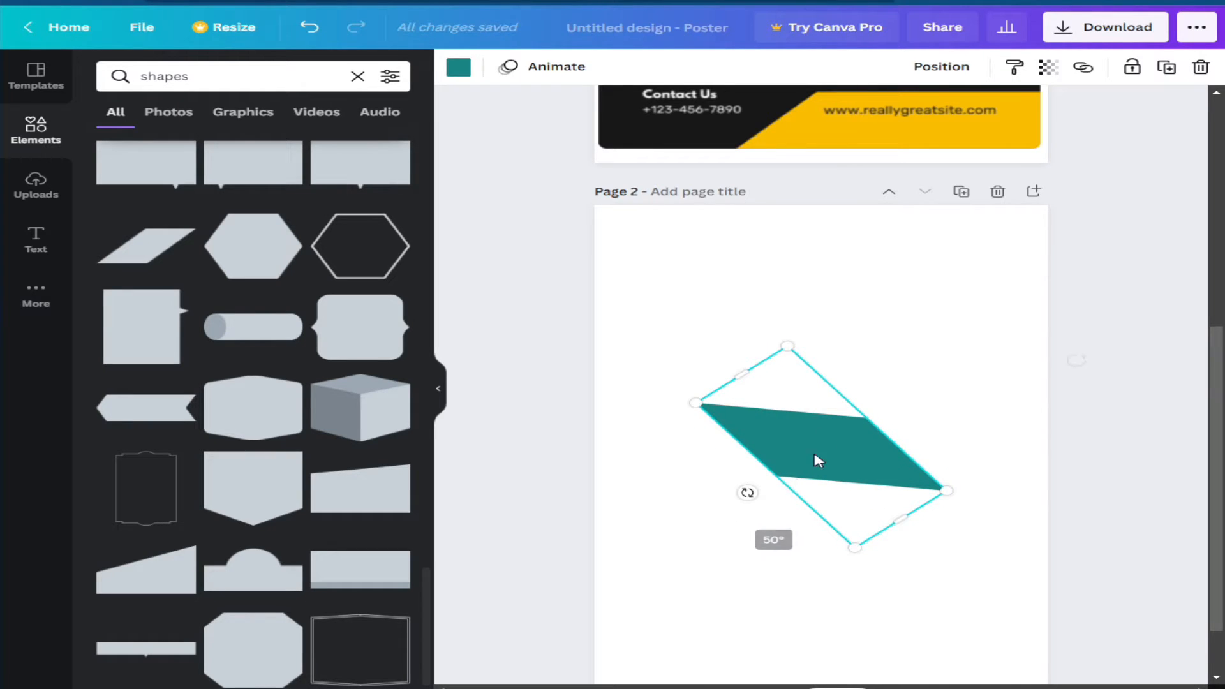
drag(833, 438, 740, 237)
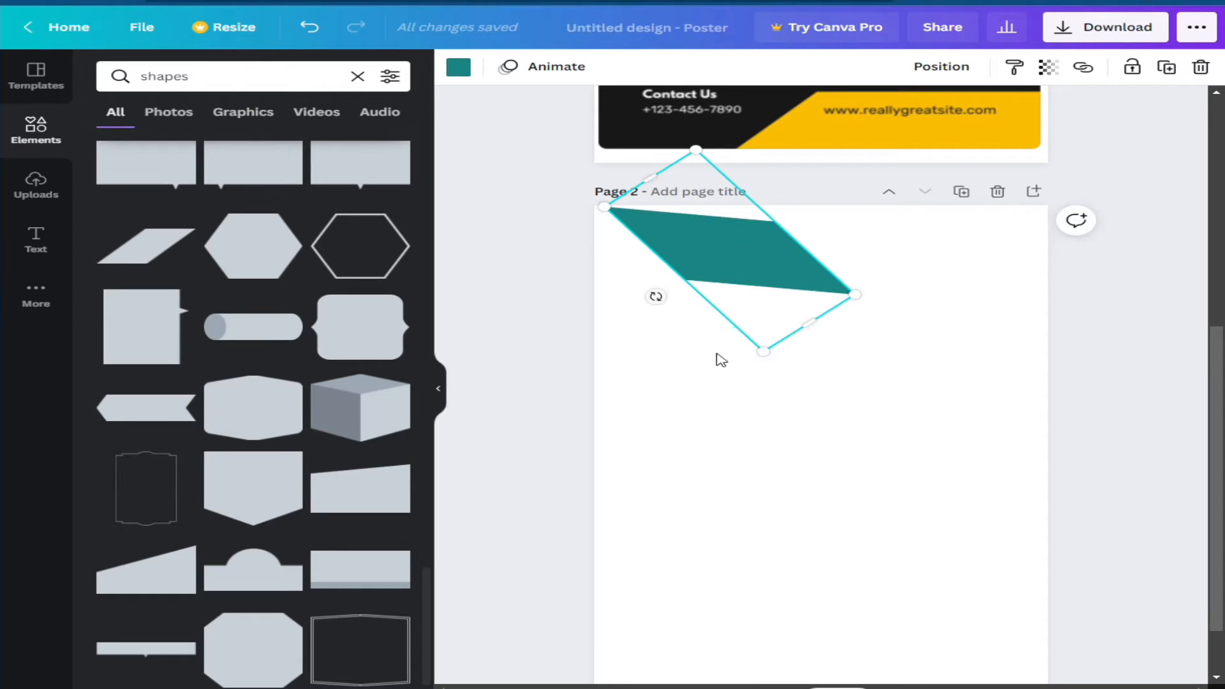
drag(655, 297, 661, 301)
drag(697, 245, 693, 231)
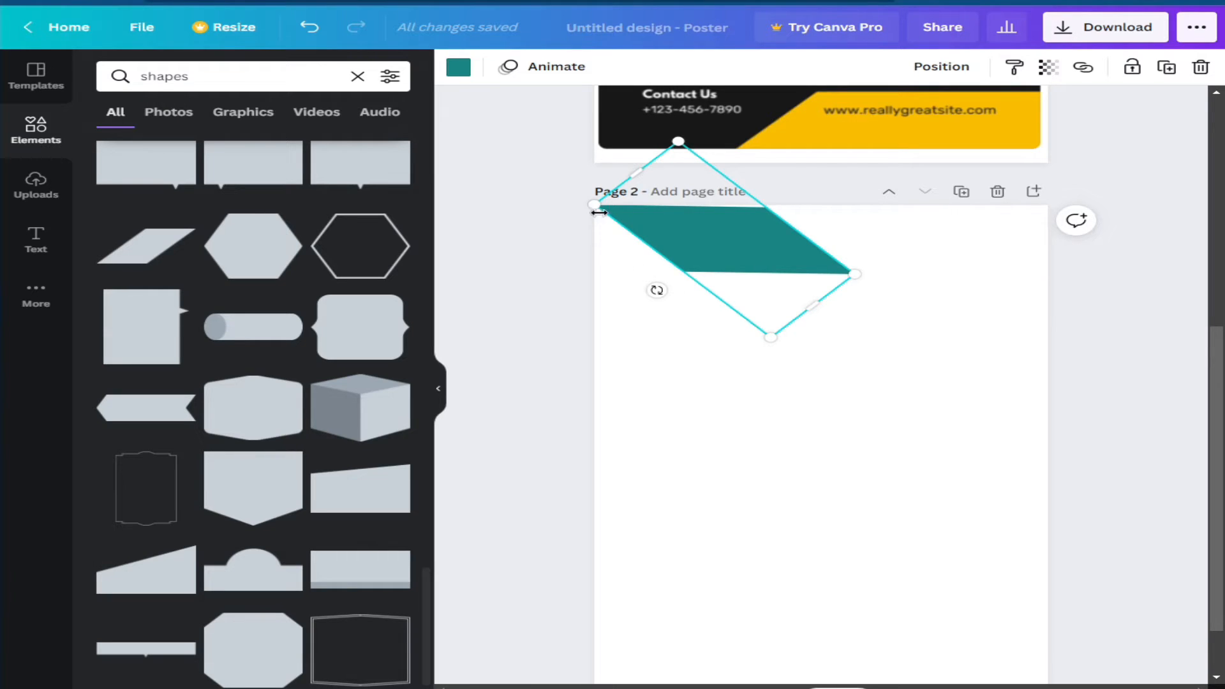
drag(598, 212, 438, 186)
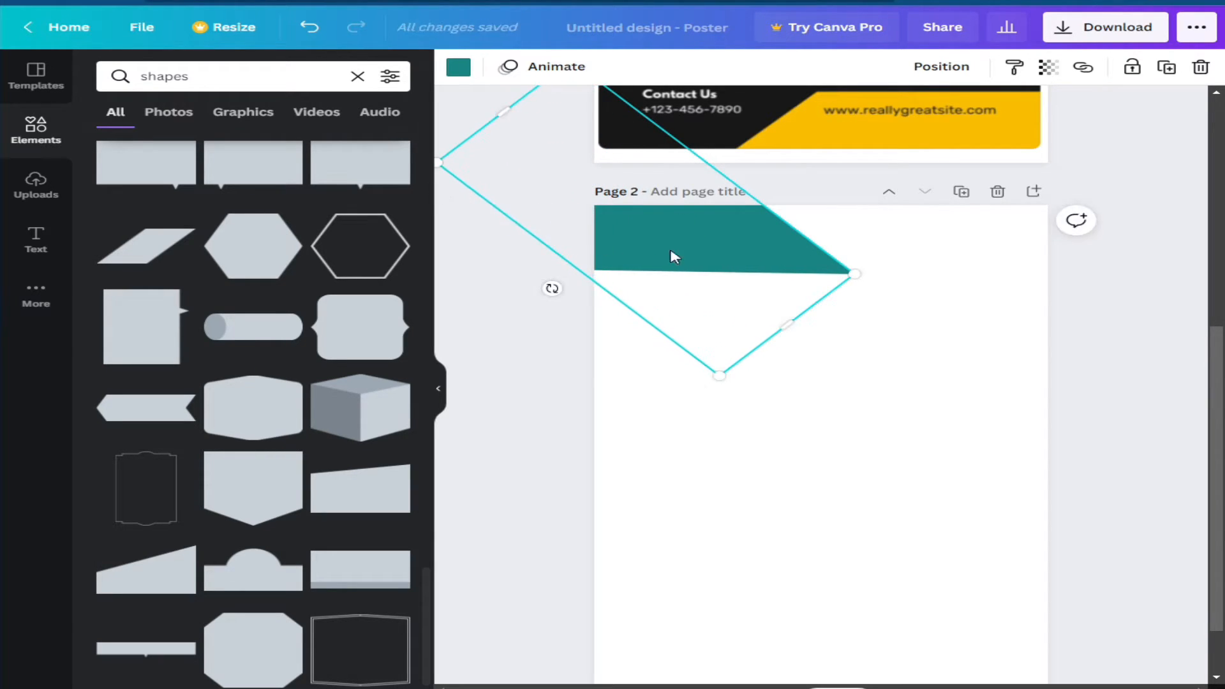
drag(709, 250, 712, 242)
click(983, 373)
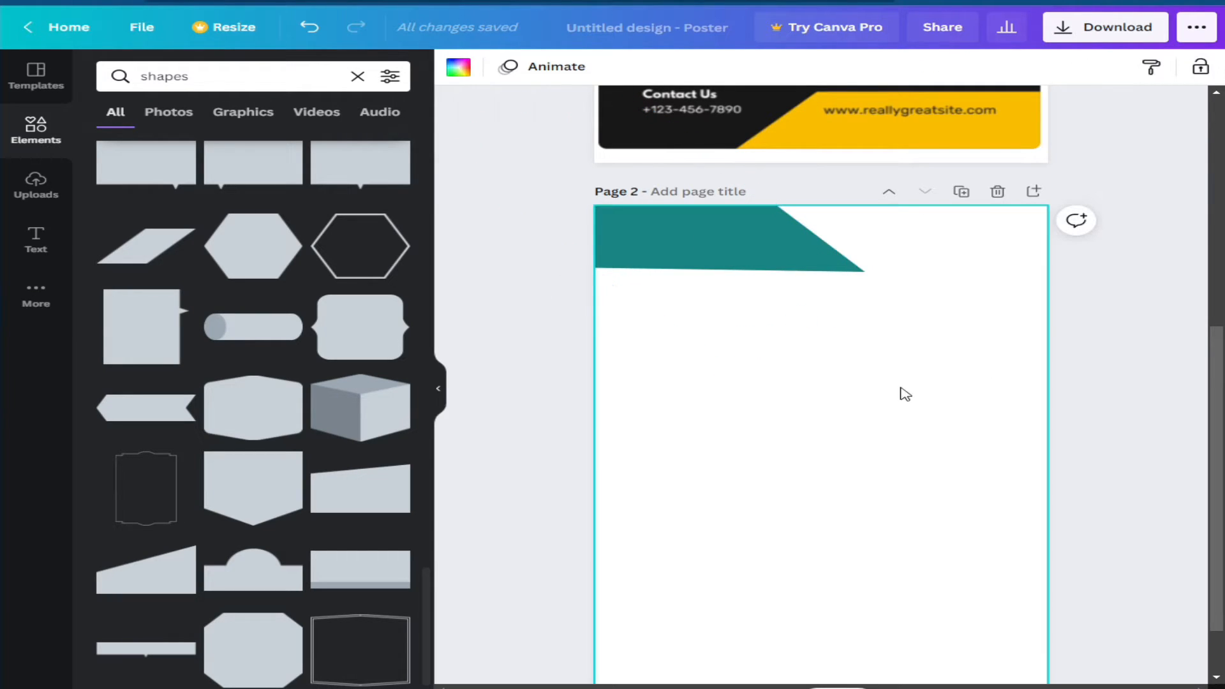
- Recolor the header parallelogram black
click(735, 241)
click(459, 67)
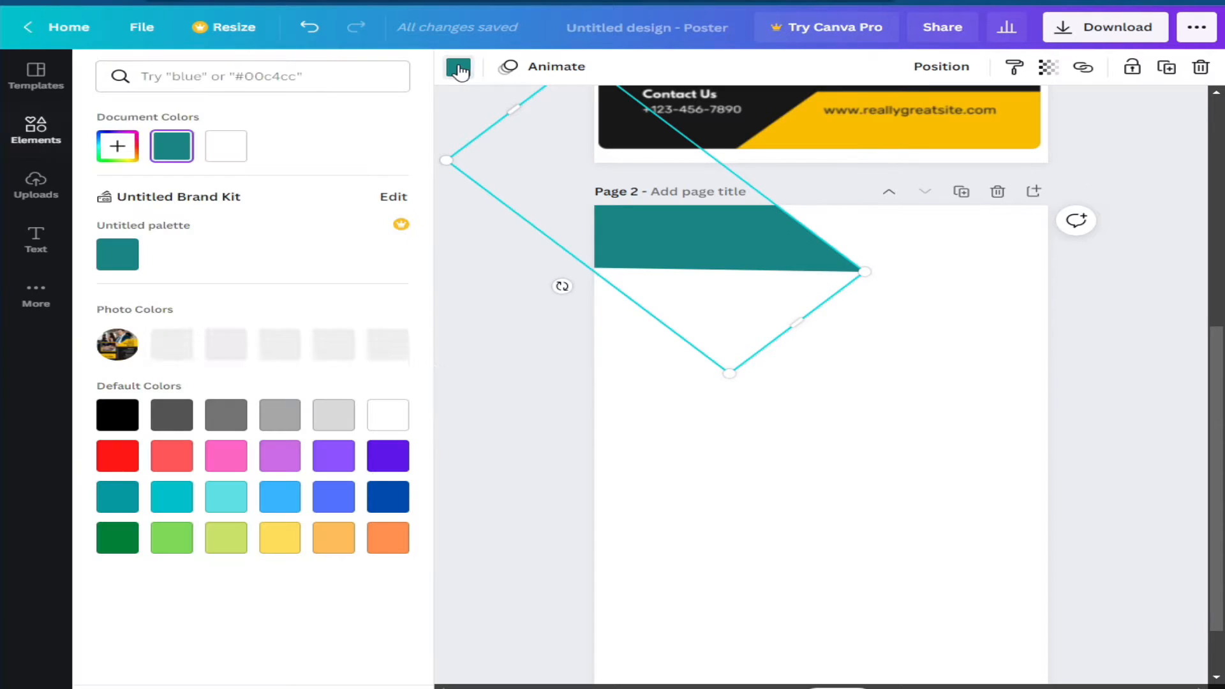
click(119, 413)
key(Escape)
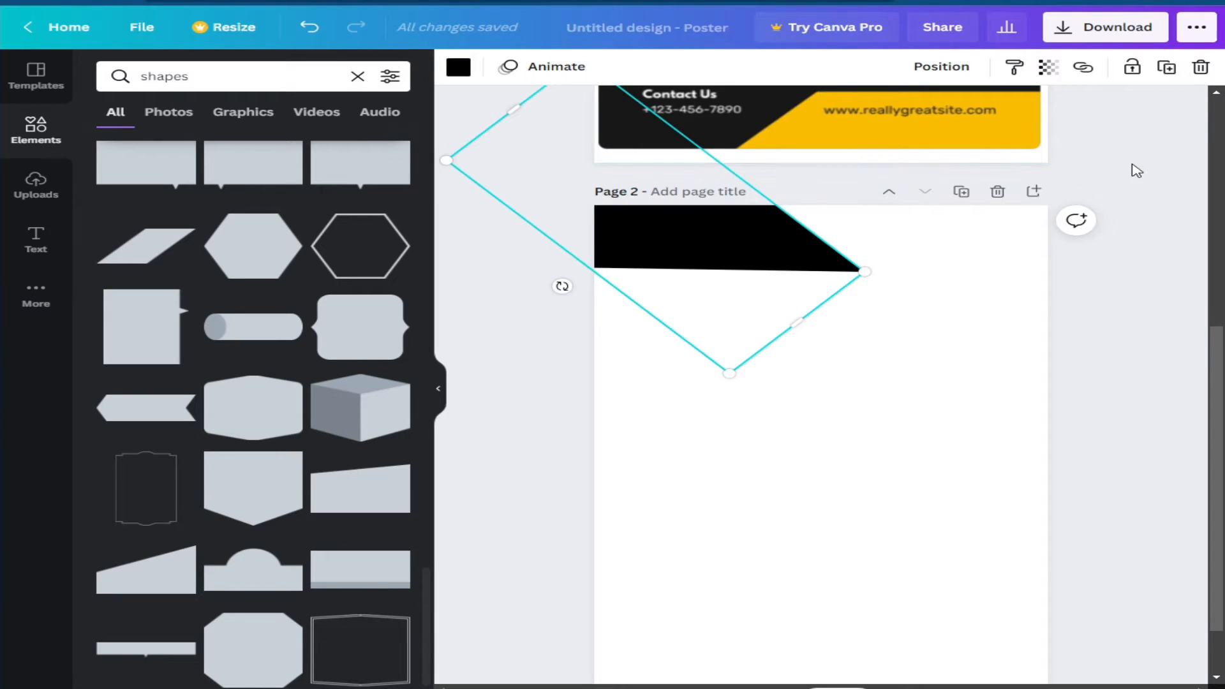
click(893, 424)
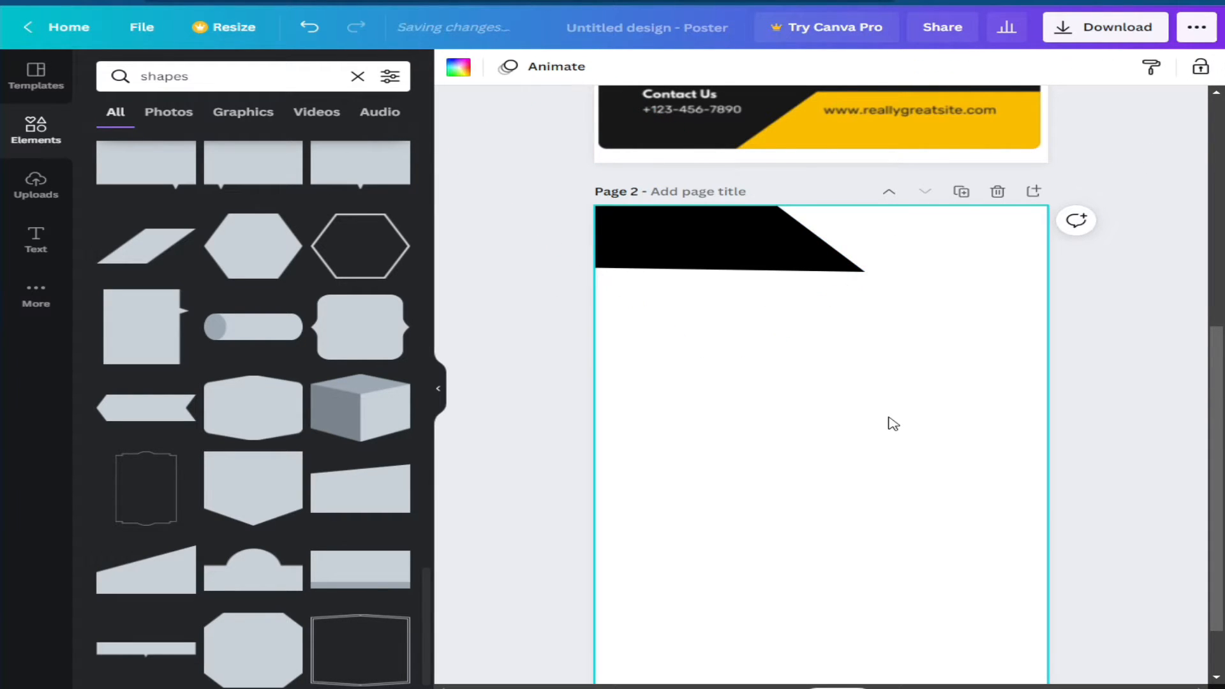
- Duplicate the black parallelogram and fit the smaller copy against the first one's slanted edge along the page's upper edge
click(678, 232)
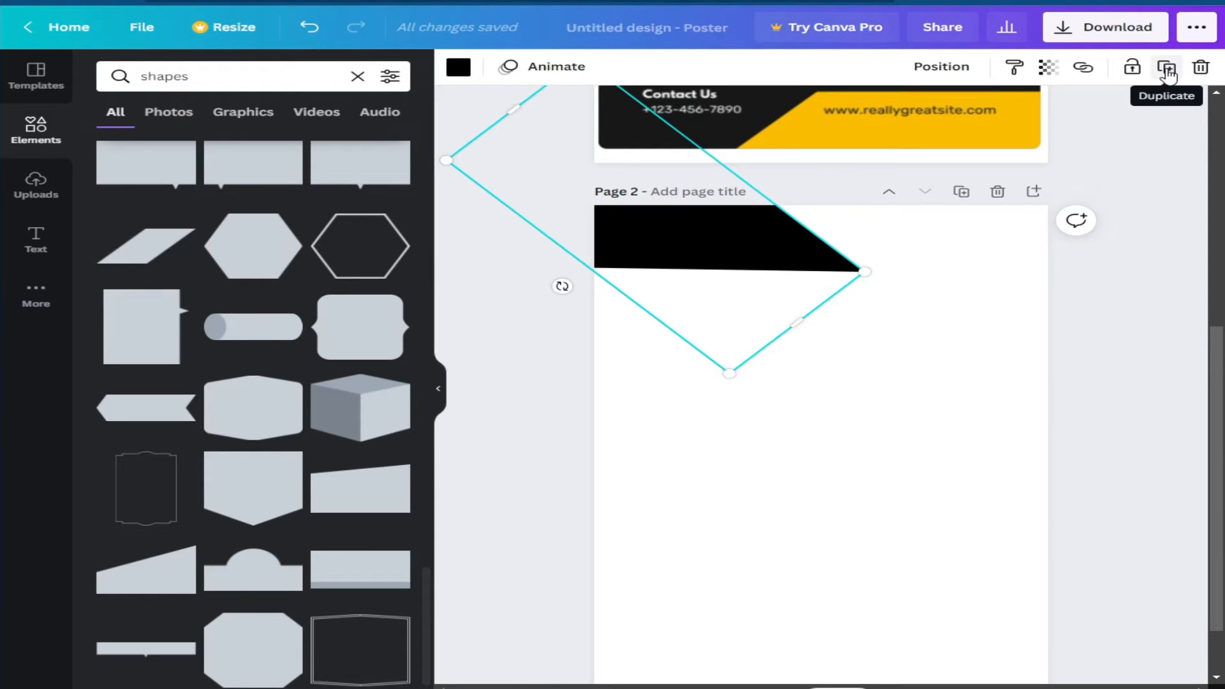
click(1170, 68)
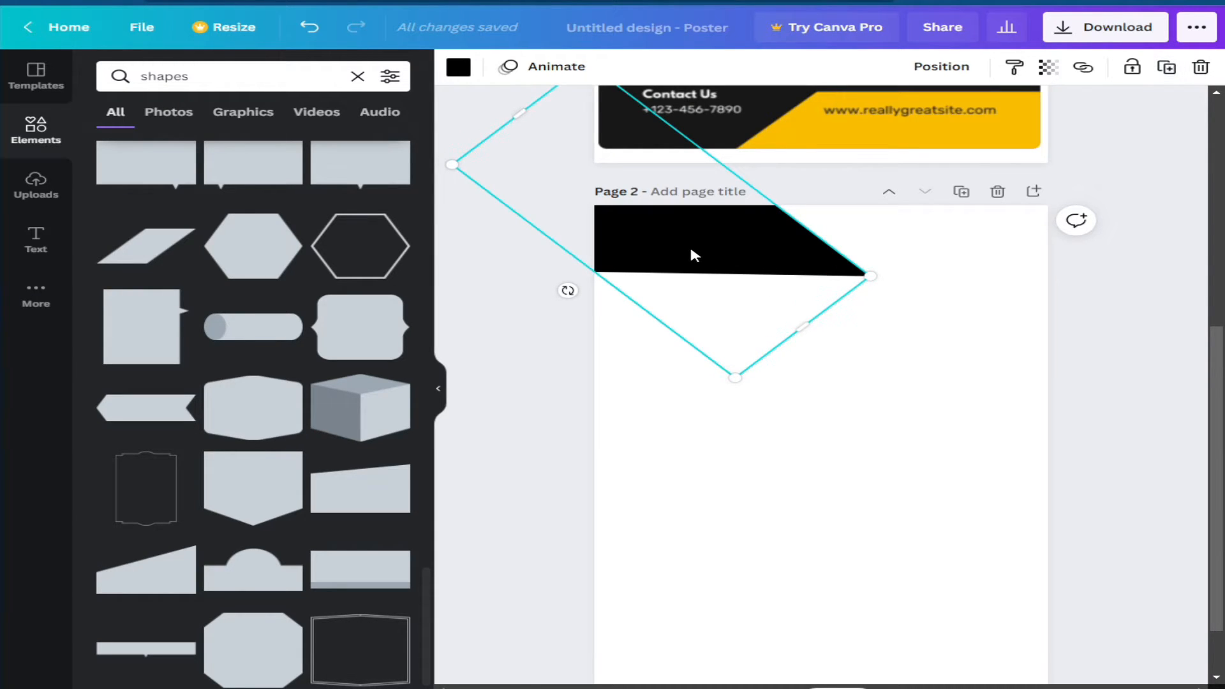
drag(694, 255, 1005, 284)
drag(1045, 415, 1048, 358)
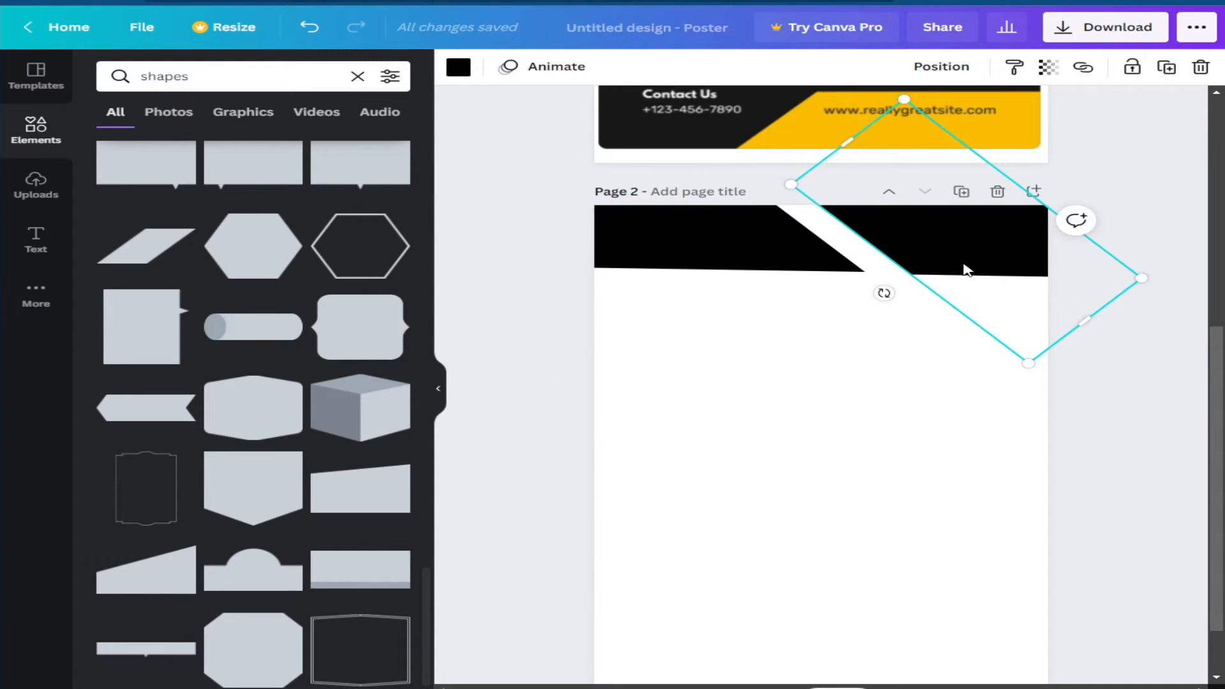
drag(963, 268, 918, 261)
click(863, 347)
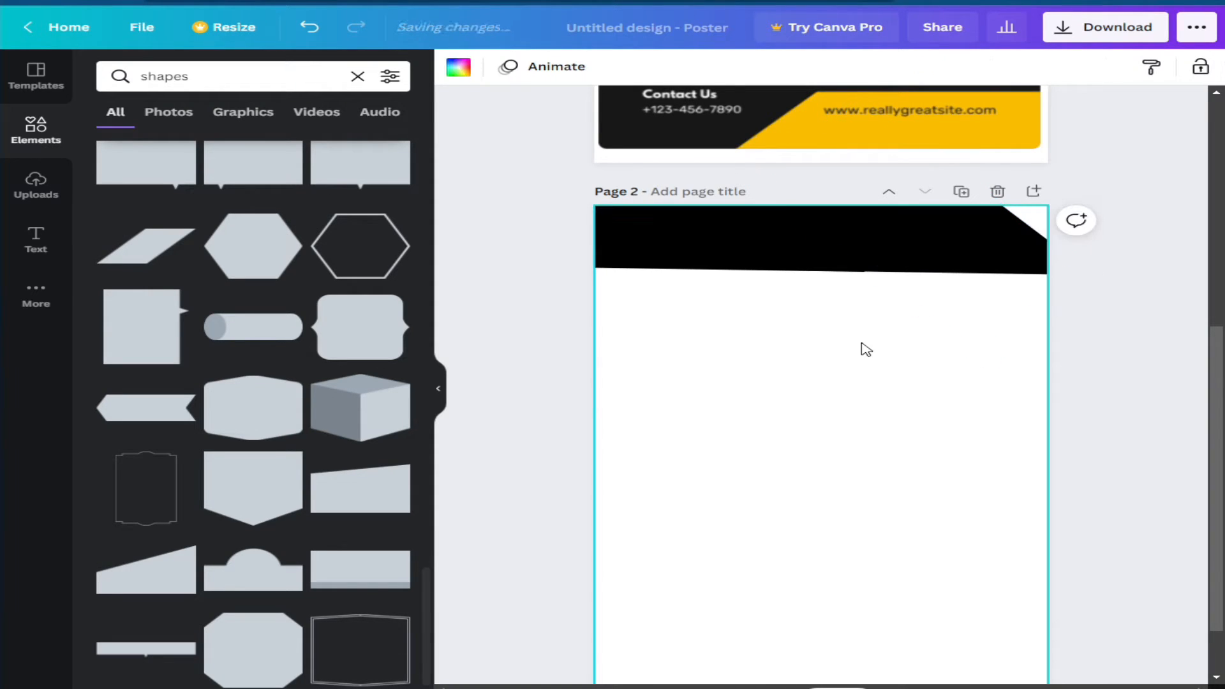
- Enlarge the duplicated parallelogram to cover the upper-right corner of page 2, keeping it flush against the first band
click(1080, 265)
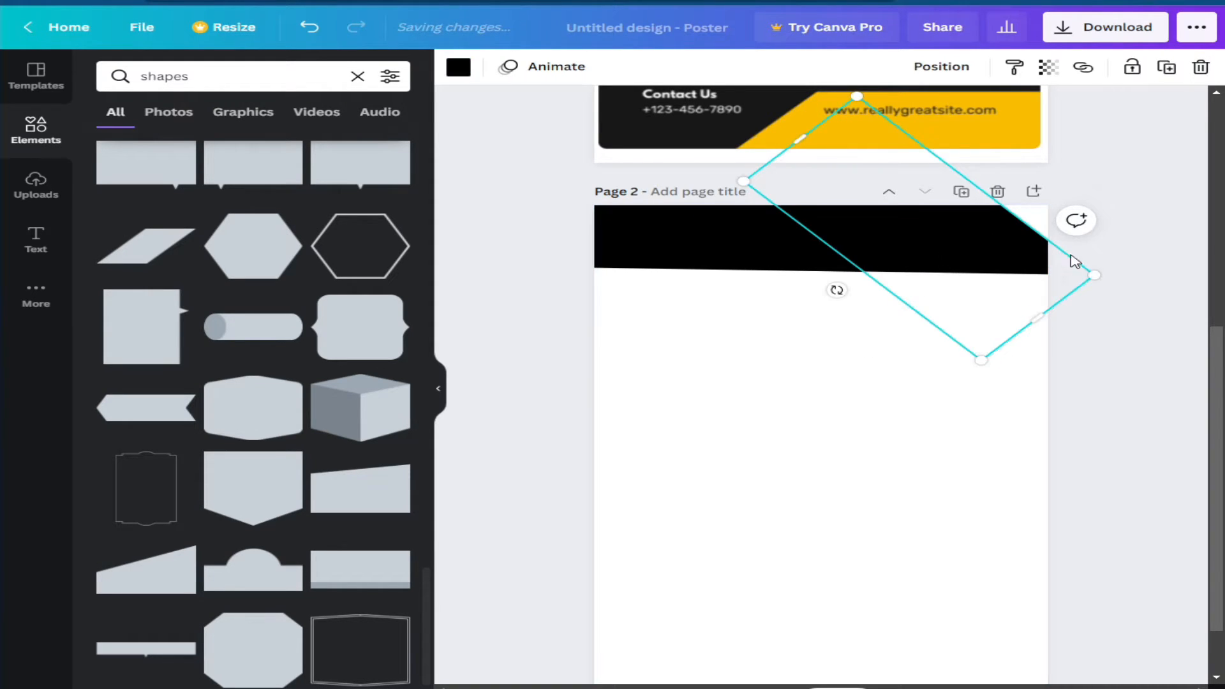
drag(1093, 268, 1189, 281)
drag(940, 282, 907, 253)
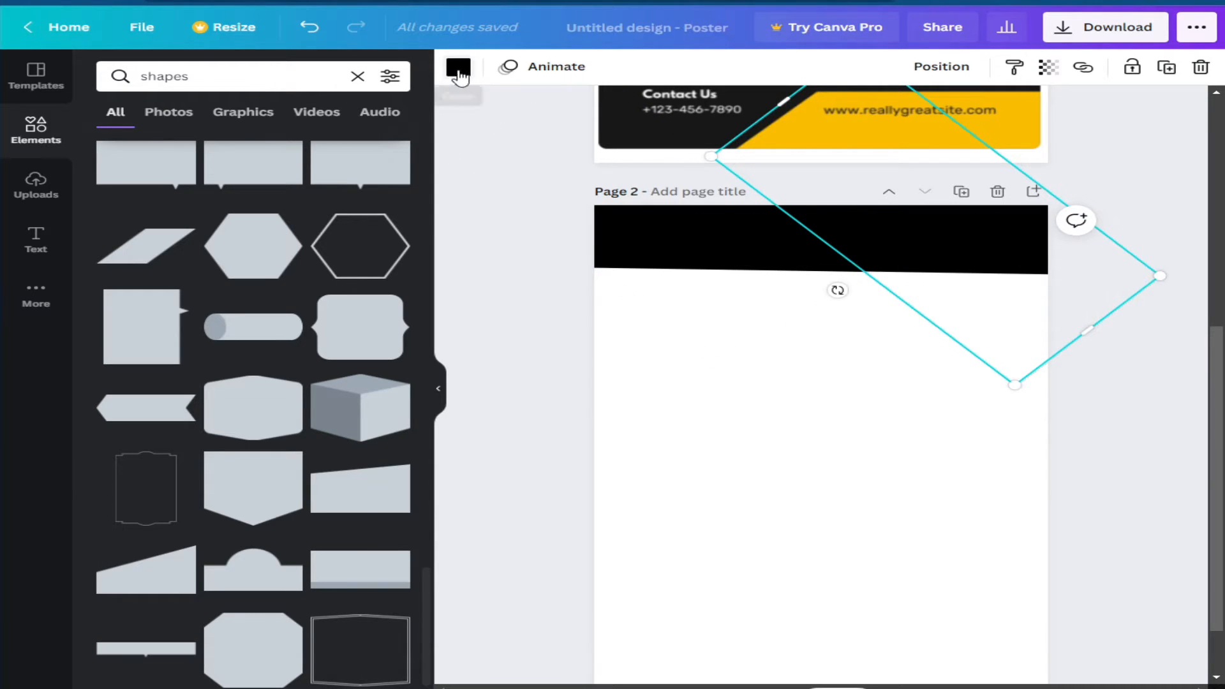
- Recolor the duplicated header parallelogram with the yellow sampled from the reference poster photo
click(460, 69)
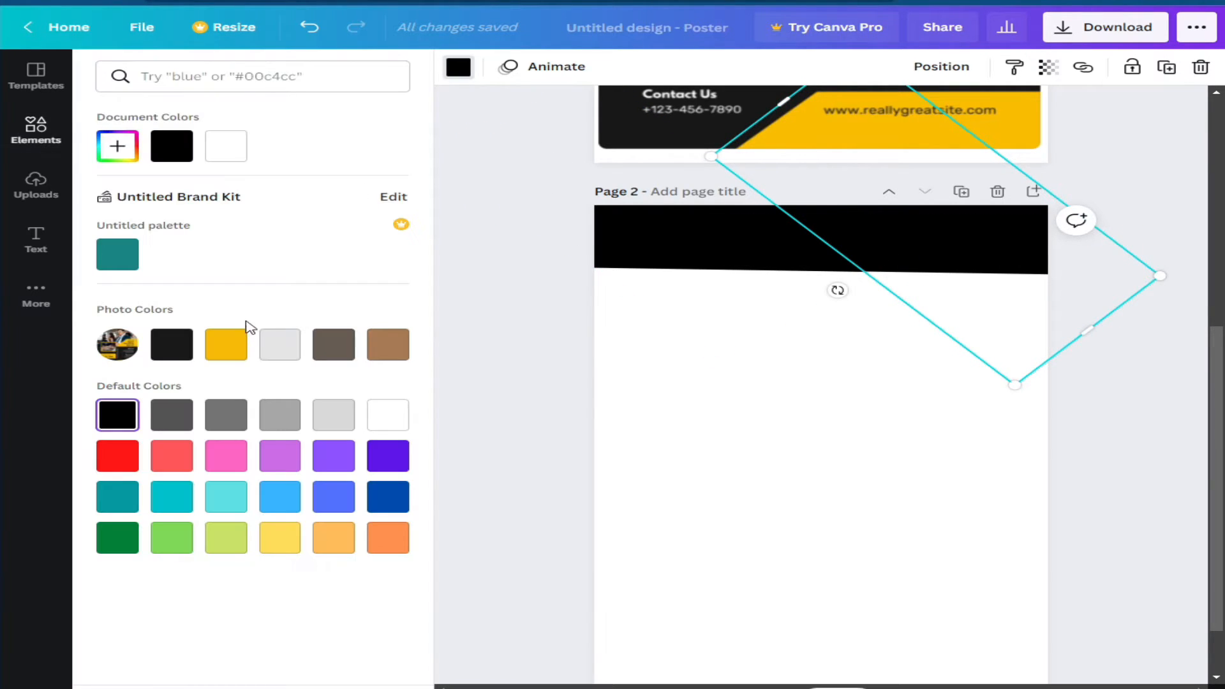
click(226, 346)
key(Escape)
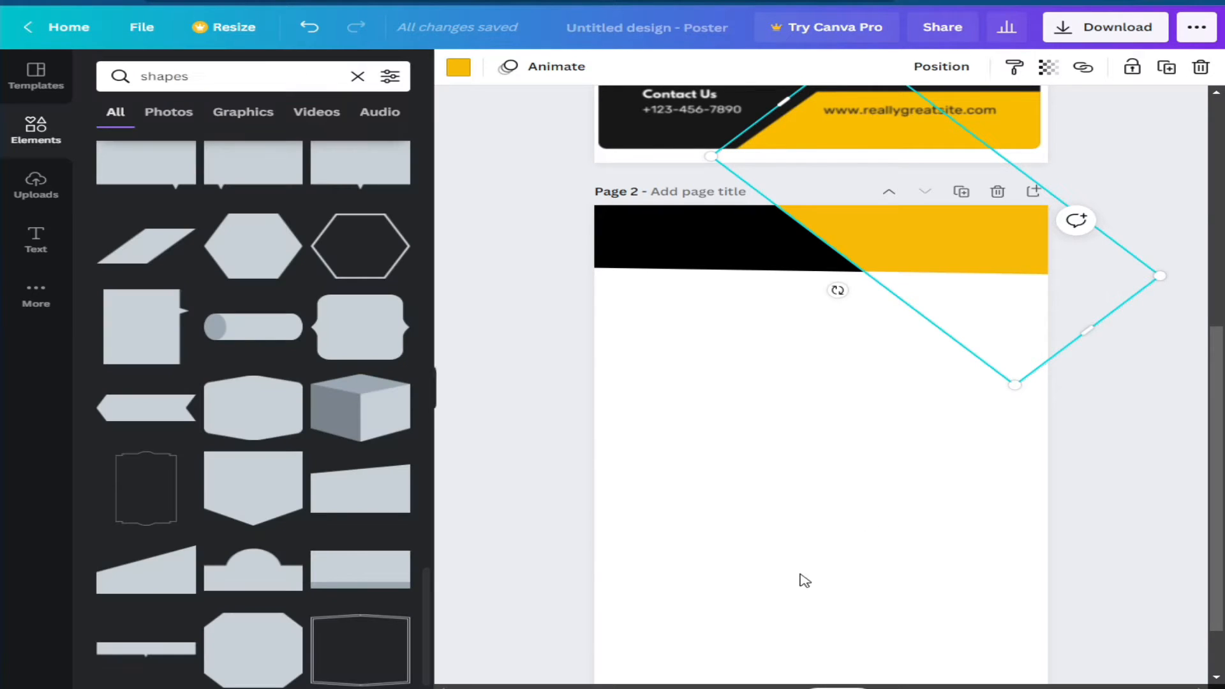
key(Delete)
- Compare page 2's header with the reference poster and nudge the black band slightly toward the yellow band's slanted edge
scroll(776, 547, up, 6)
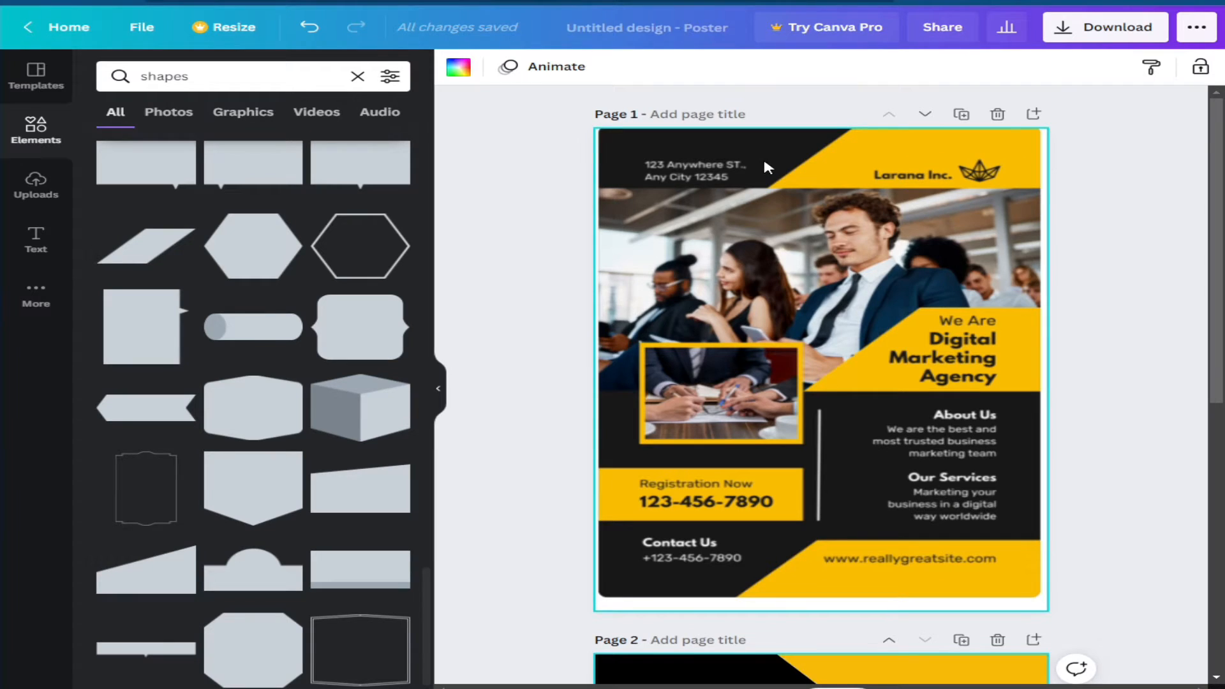
scroll(893, 383, down, 5)
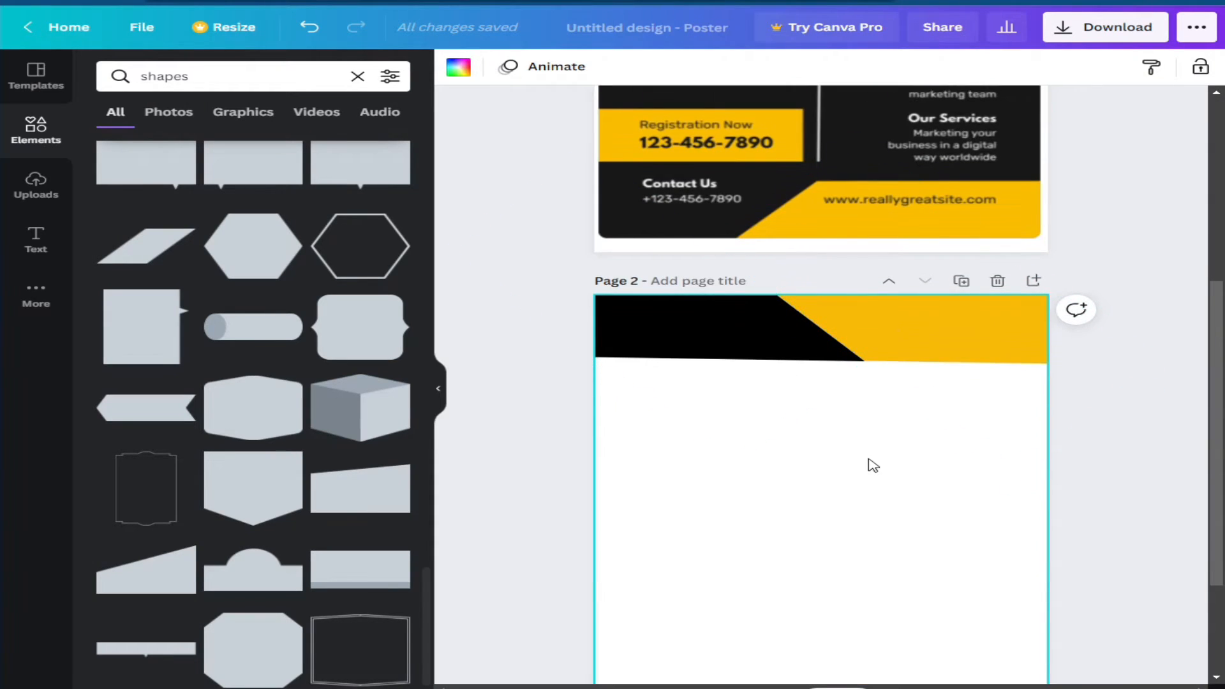
scroll(873, 465, up, 5)
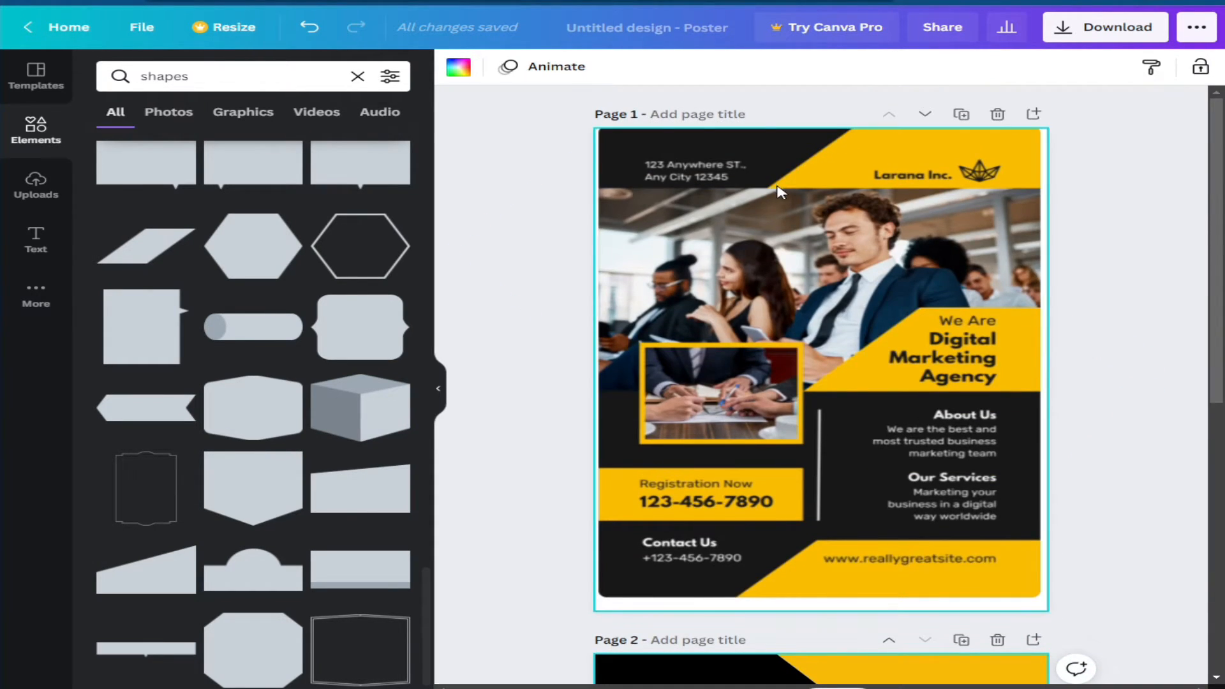
scroll(804, 300, down, 5)
scroll(827, 209, up, 5)
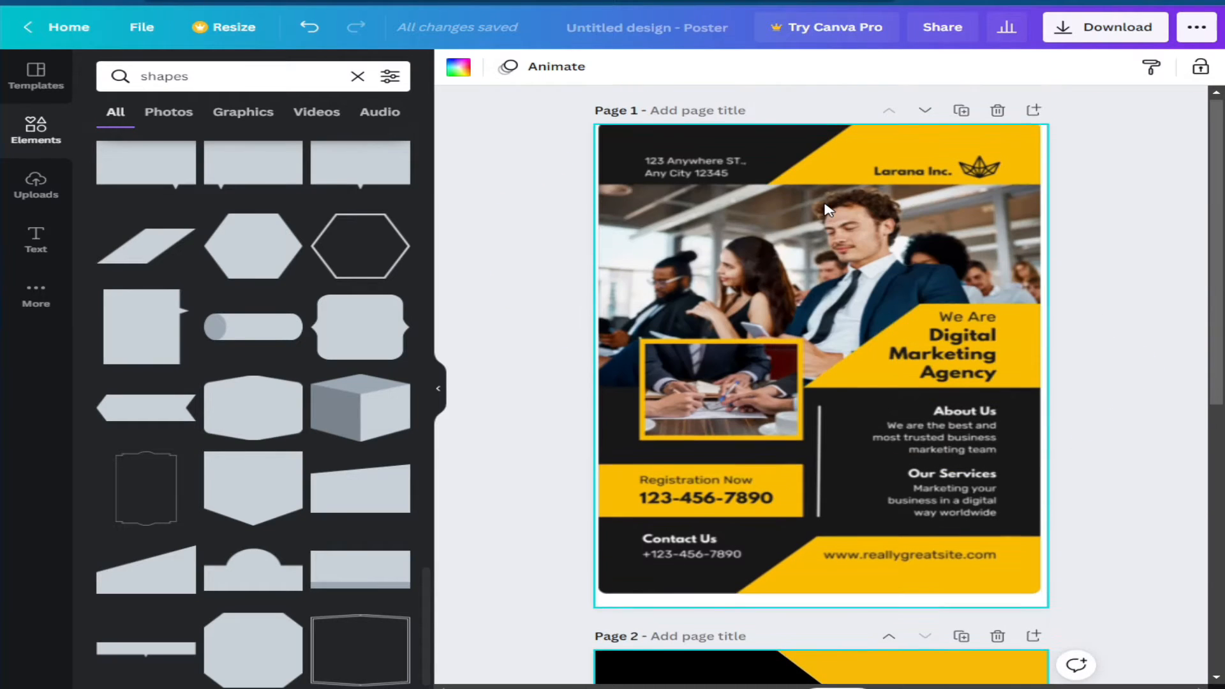
scroll(827, 209, down, 5)
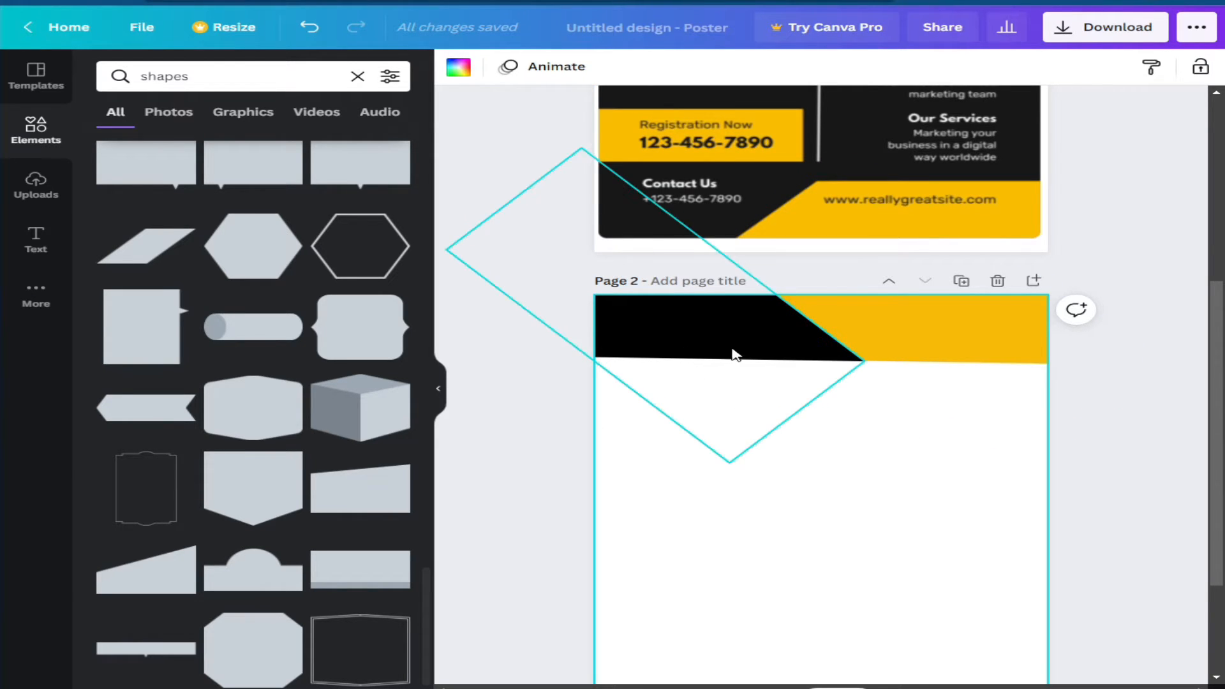
mouse_move(721, 338)
mouse_down()
mouse_move(730, 350)
mouse_move(719, 331)
mouse_up()
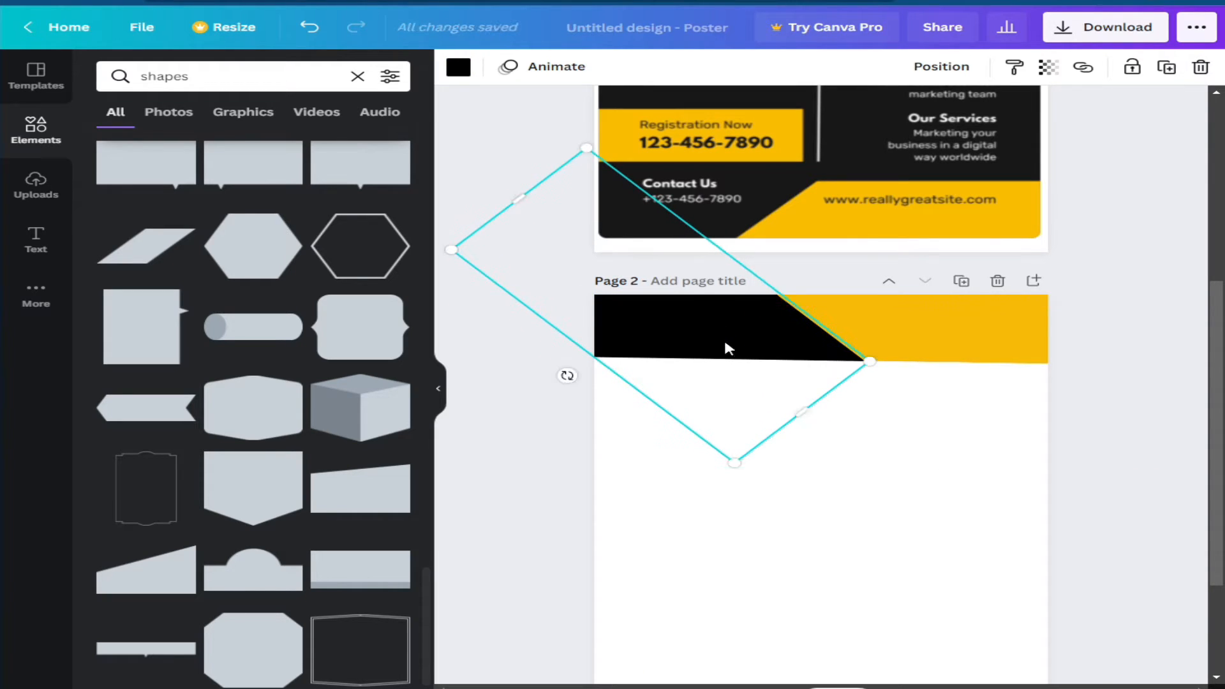
click(732, 385)
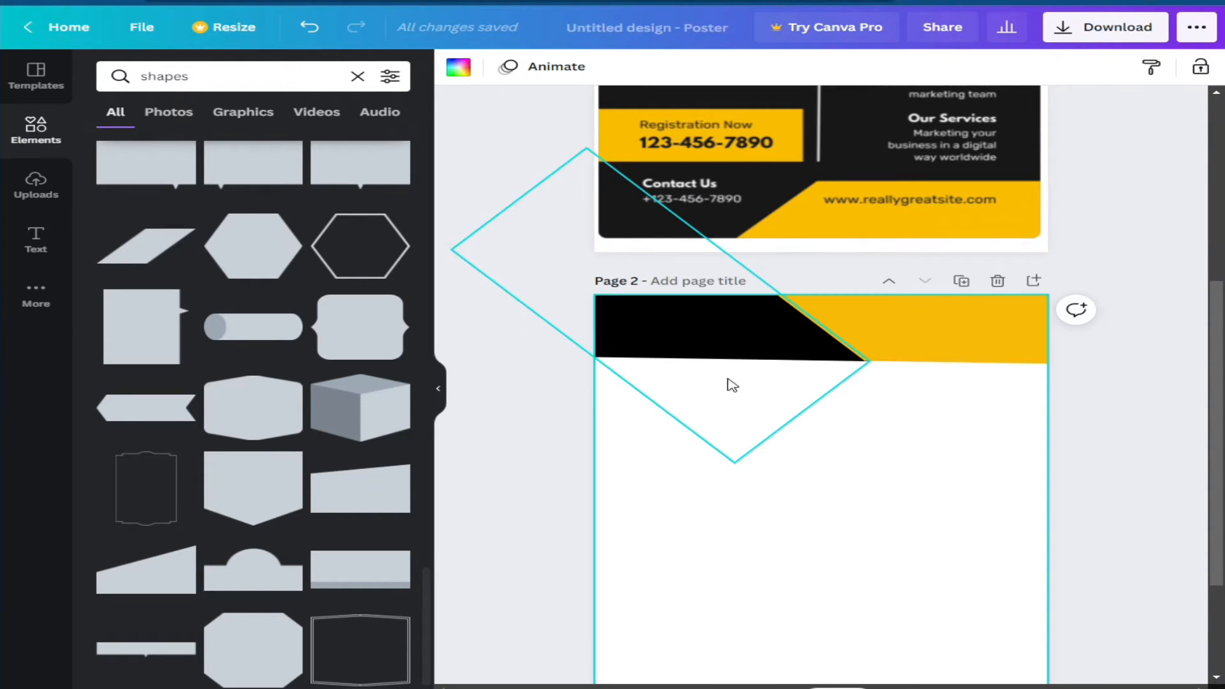
- Lock the black and yellow header bands in place on page 2
click(710, 332)
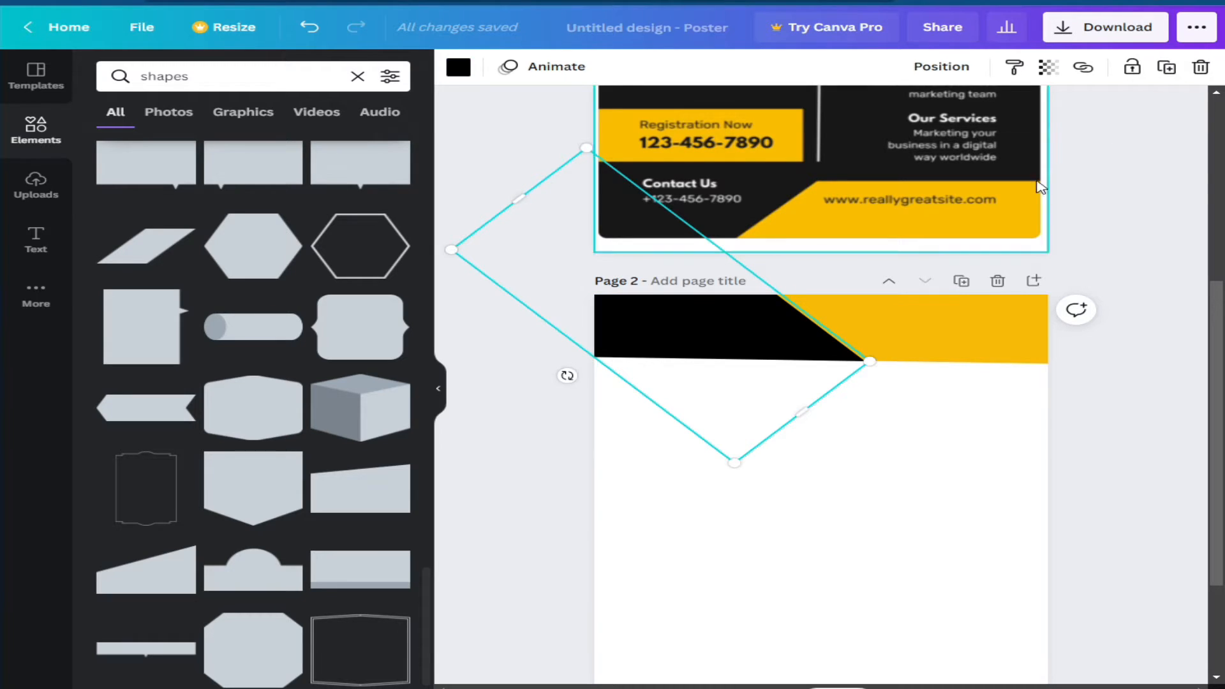
click(1134, 69)
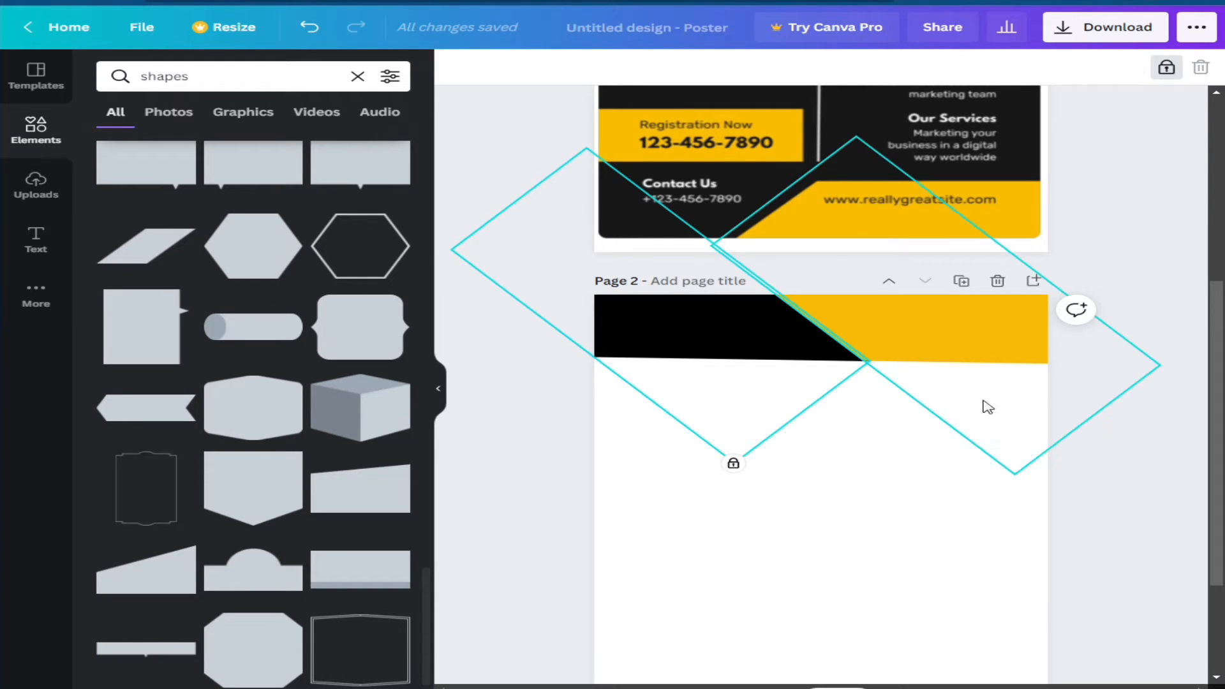
click(954, 328)
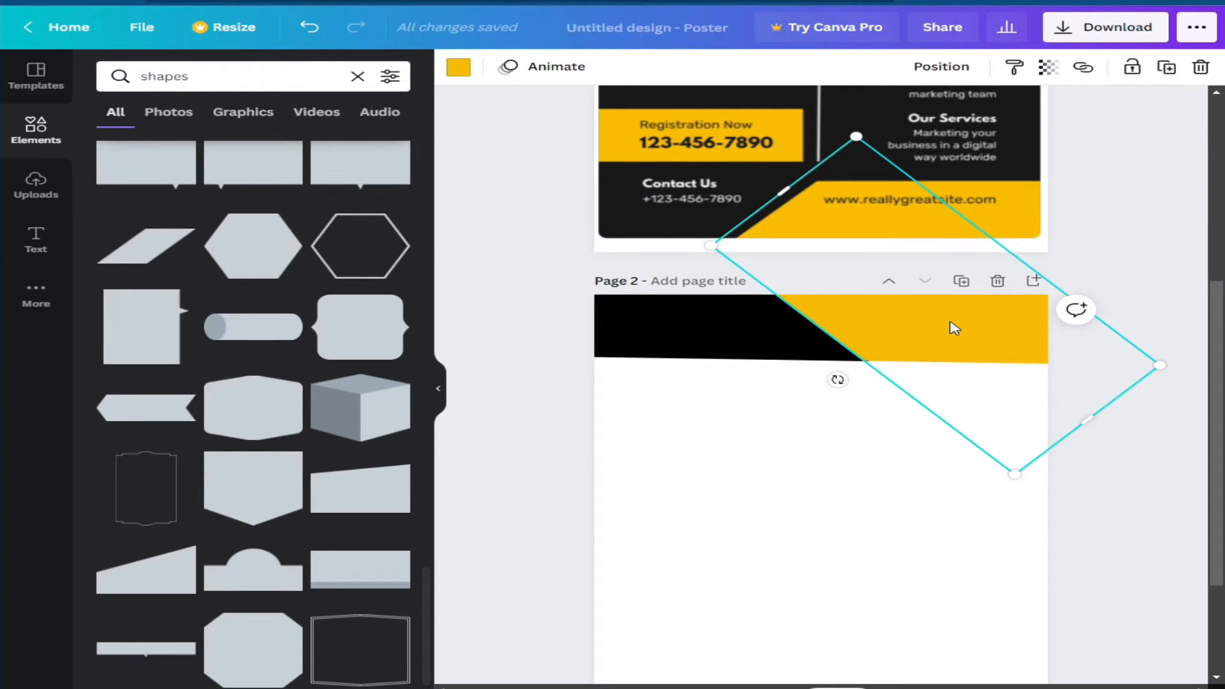
click(1128, 68)
click(793, 536)
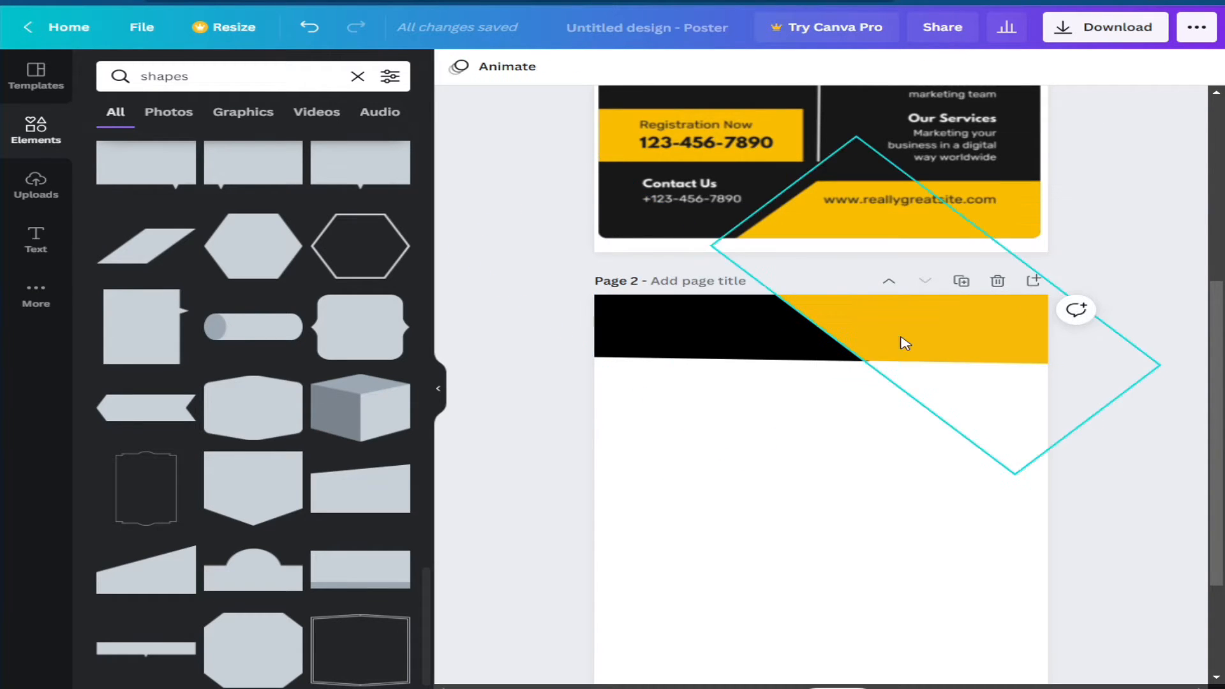
click(896, 486)
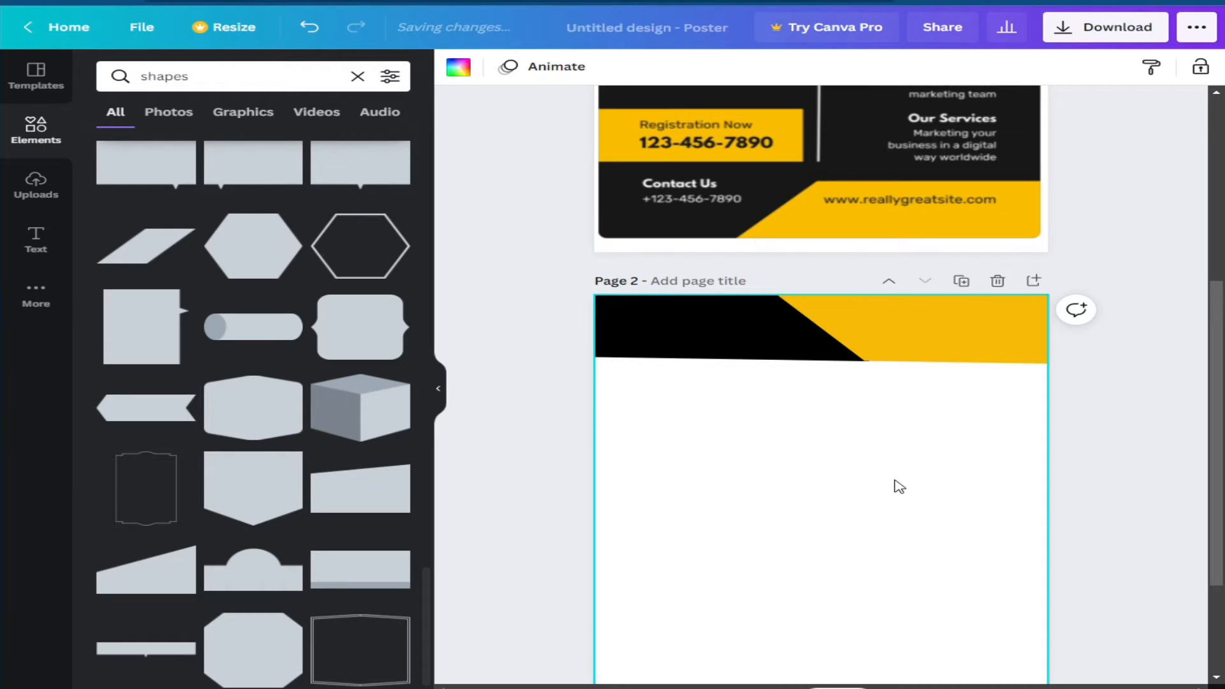
- Add a body text box over the black header band, narrowed so the placeholder text wraps onto two lines
scroll(904, 474, up, 5)
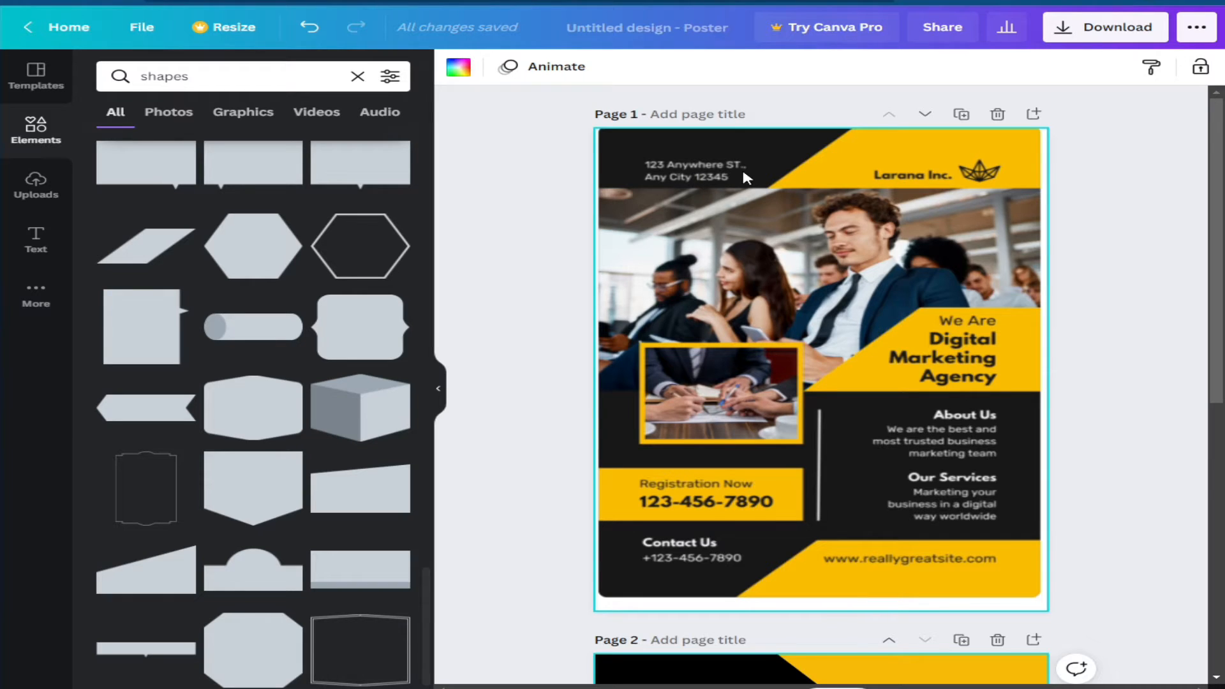
scroll(746, 178, down, 3)
click(744, 514)
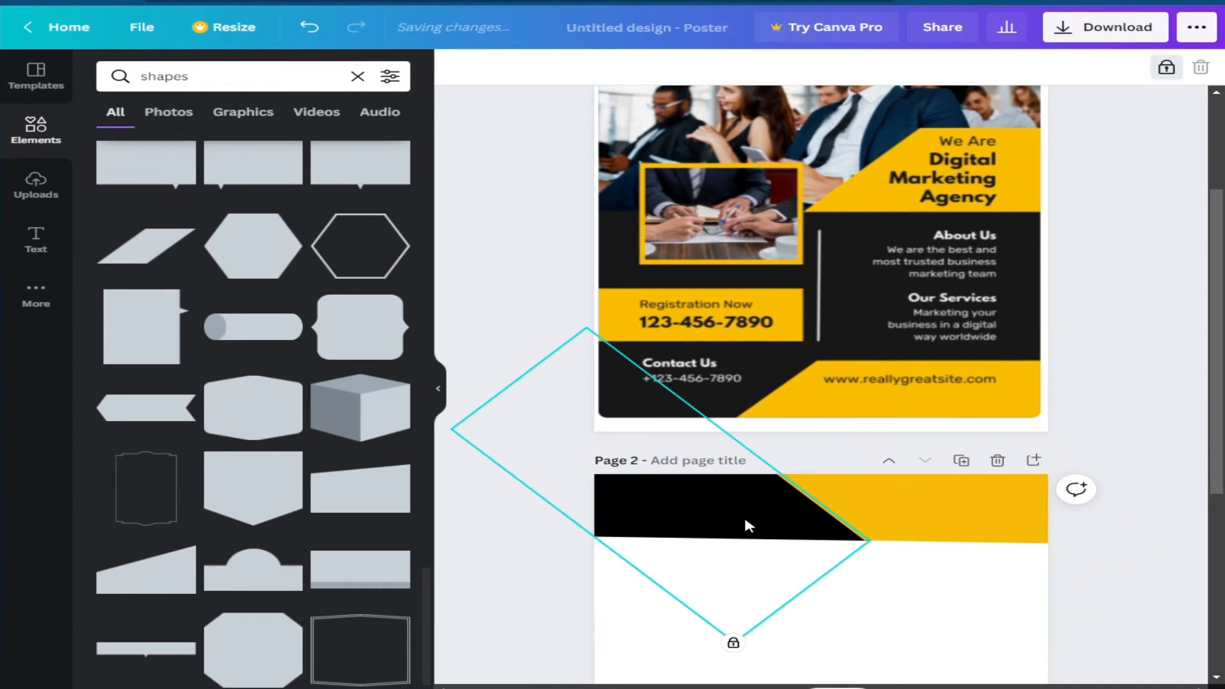
click(36, 239)
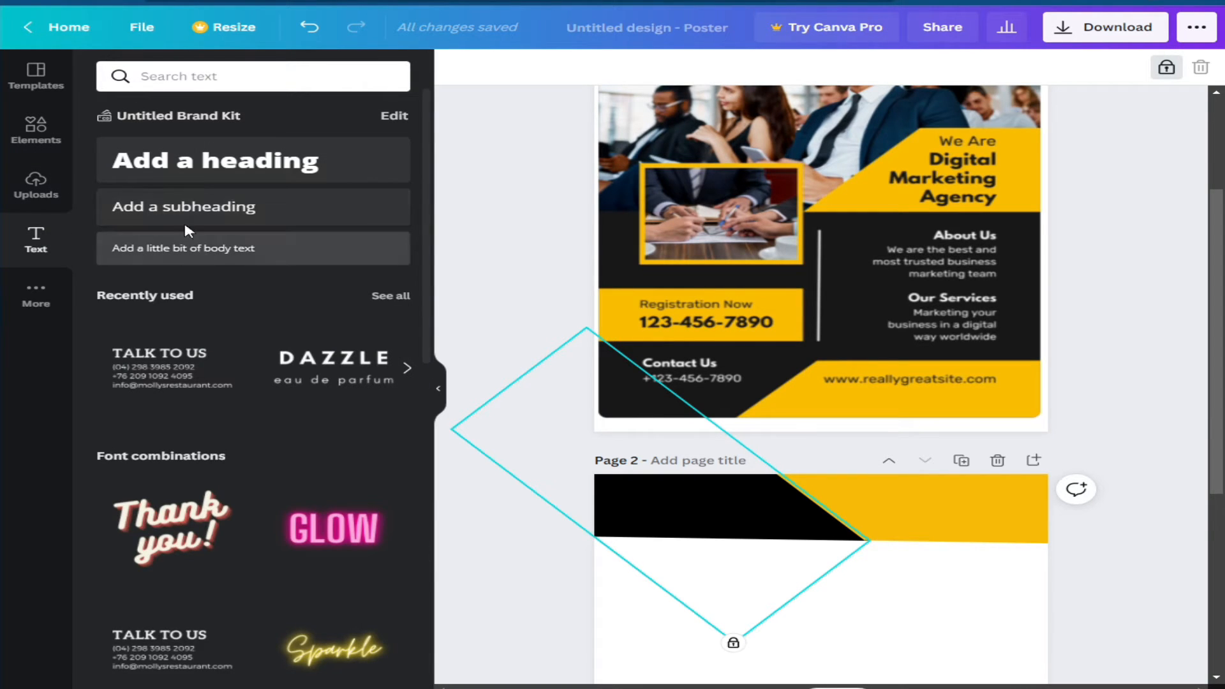
click(195, 253)
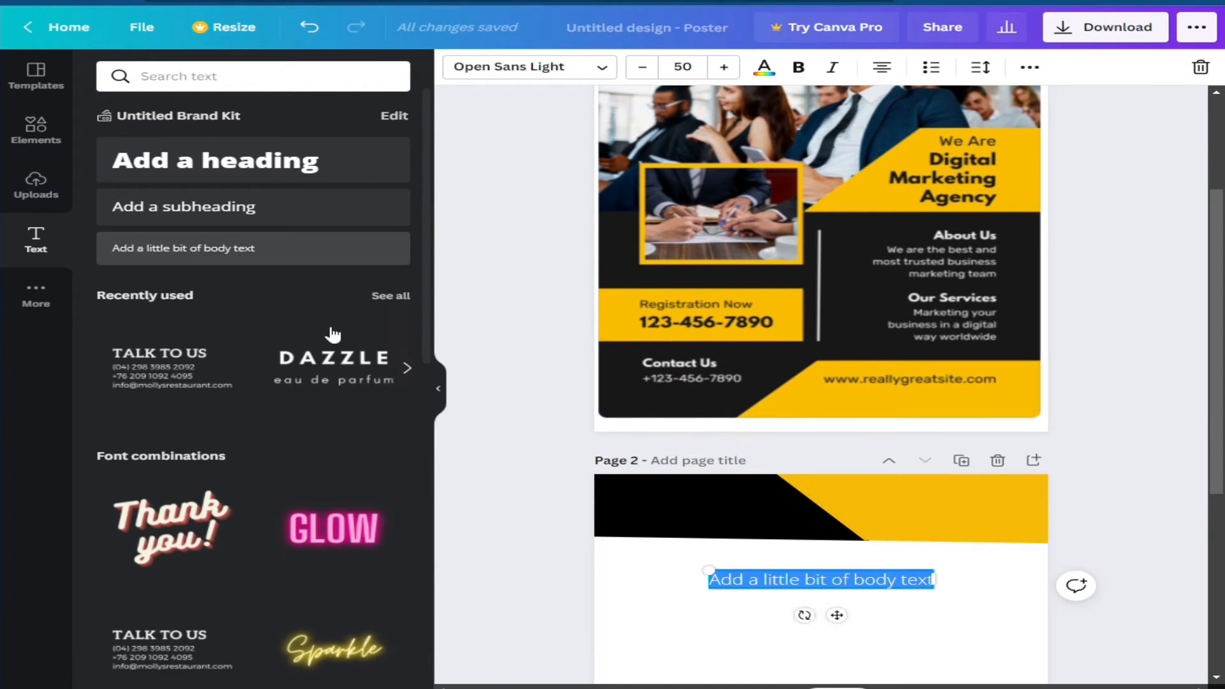
drag(754, 574, 738, 541)
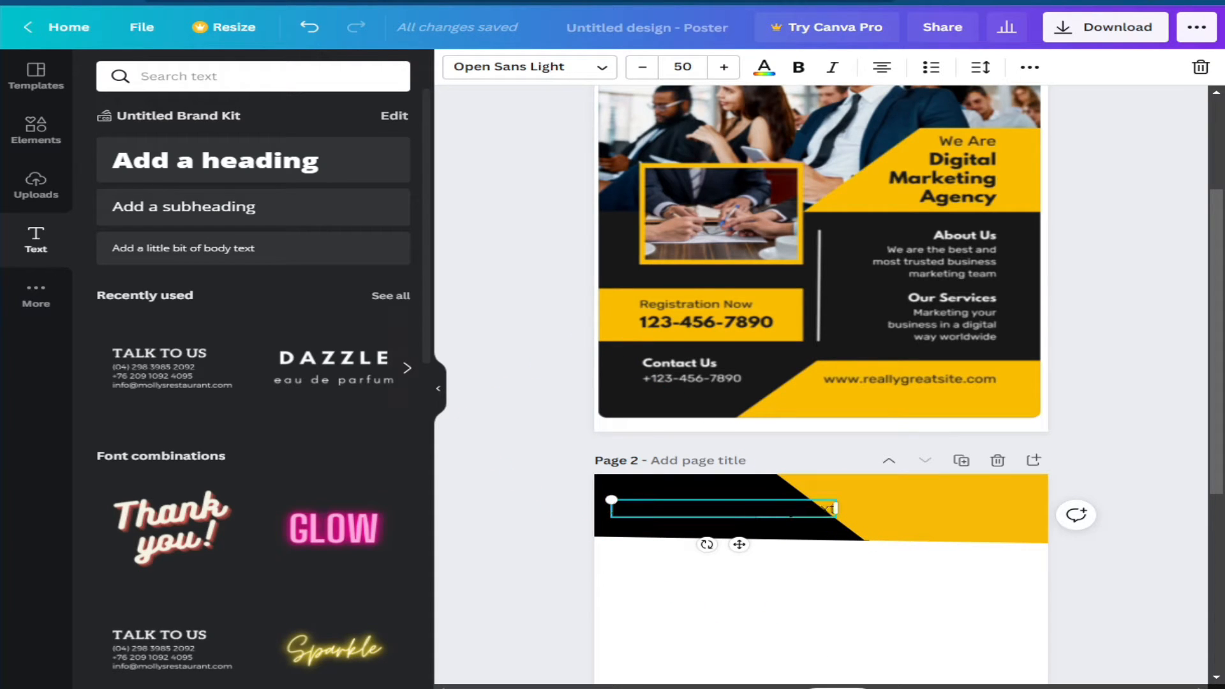
key(Return)
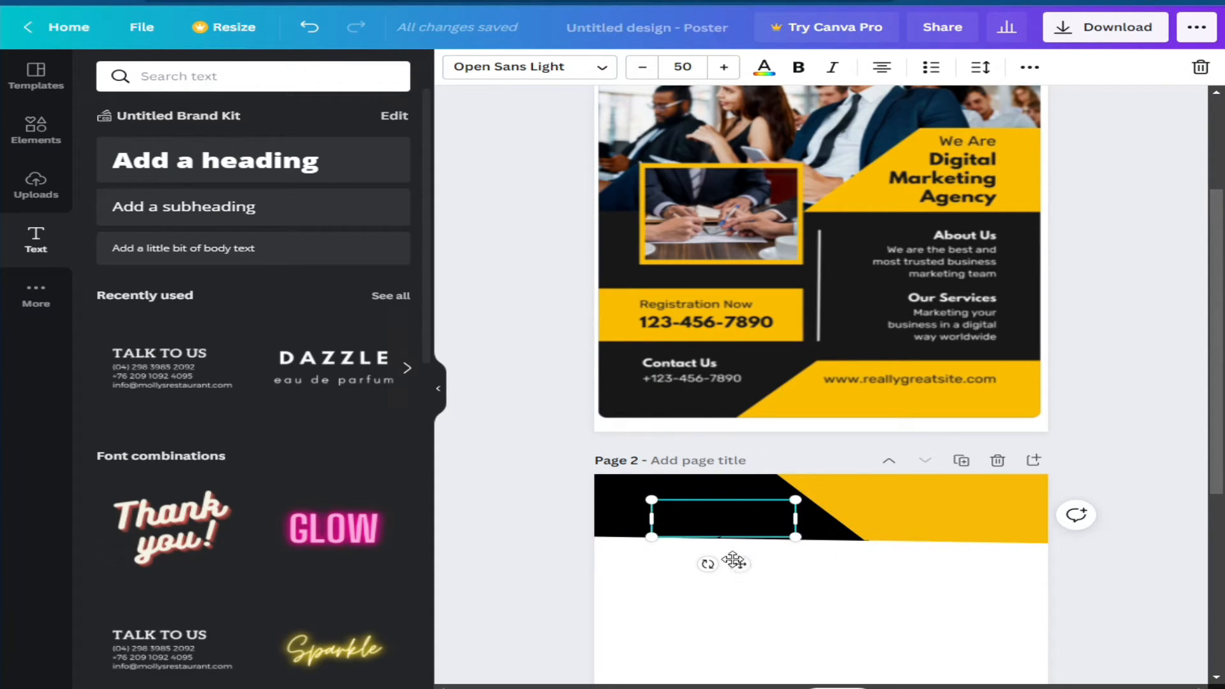
drag(734, 561, 728, 552)
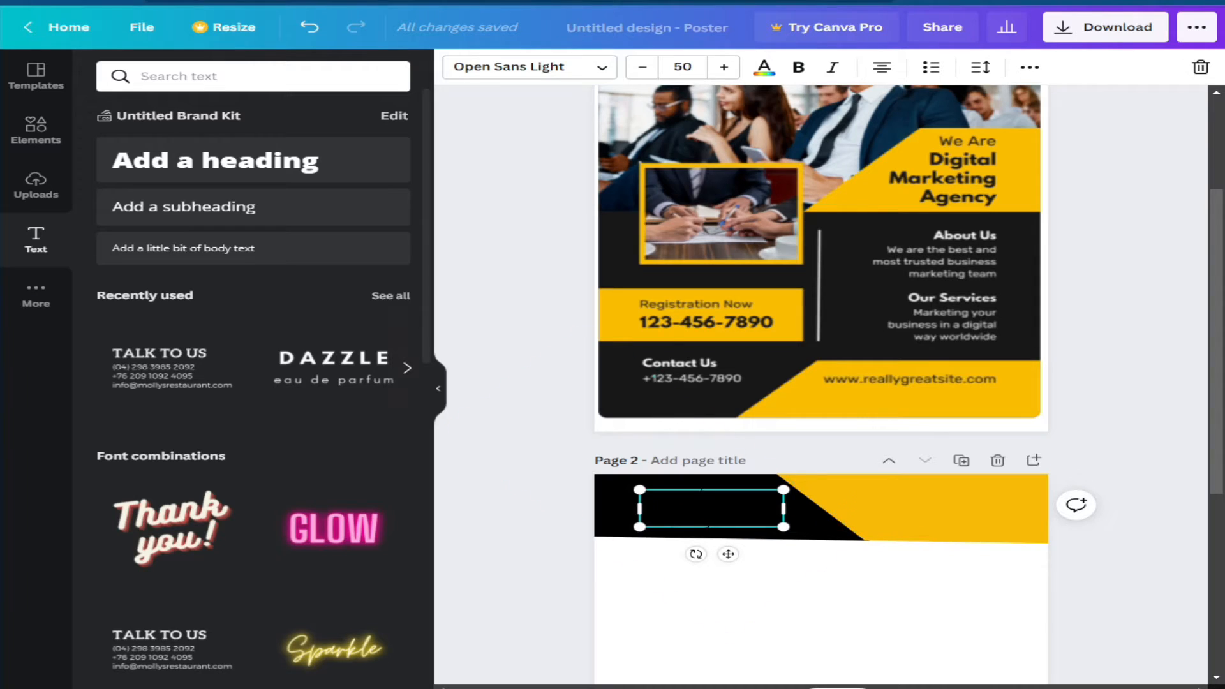
- Color the header body text white and shift it slightly toward the page's left edge
click(766, 70)
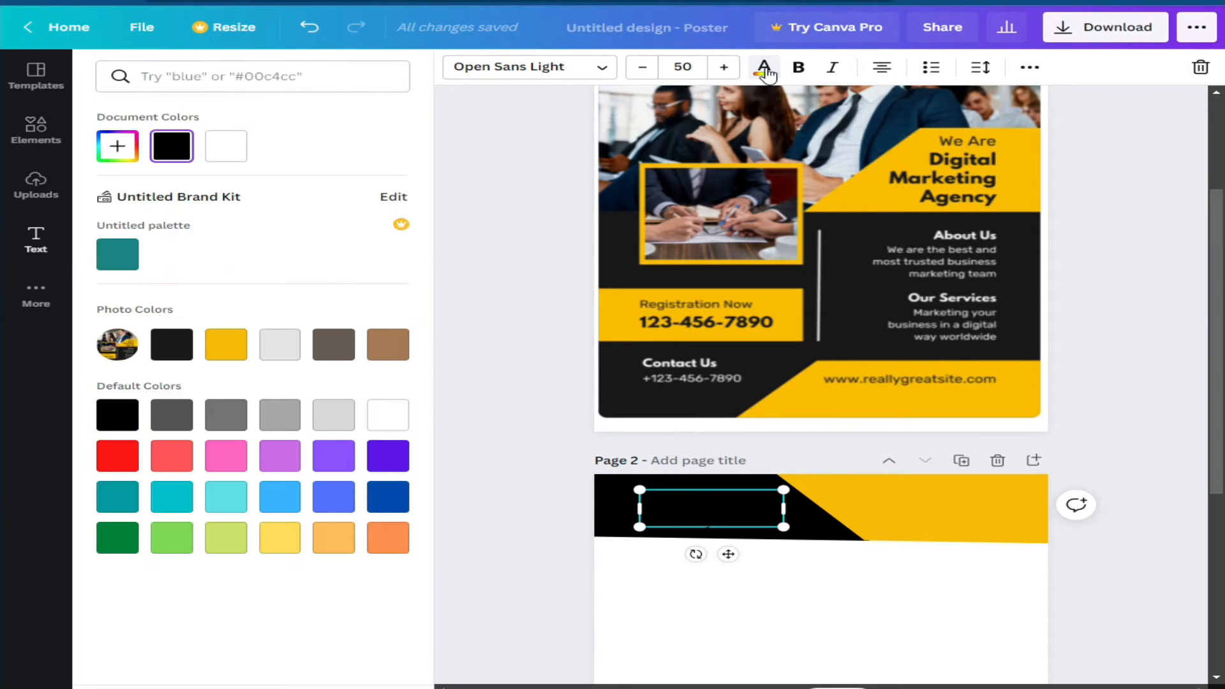
click(234, 148)
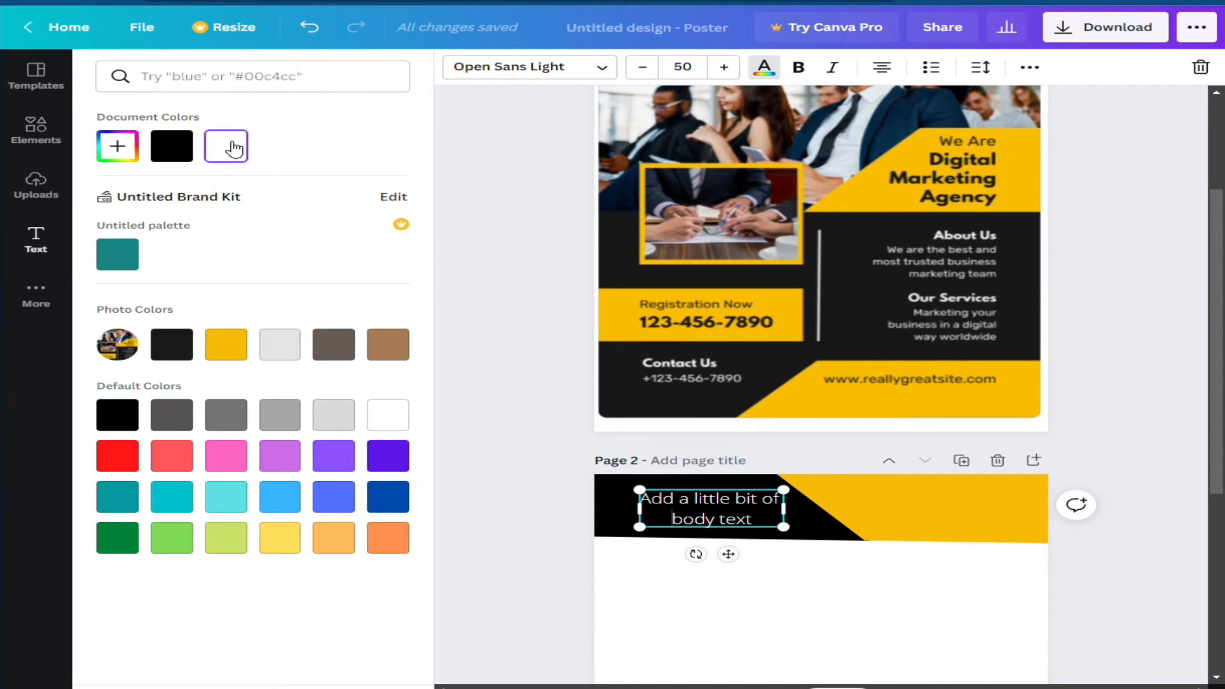
drag(723, 554, 715, 553)
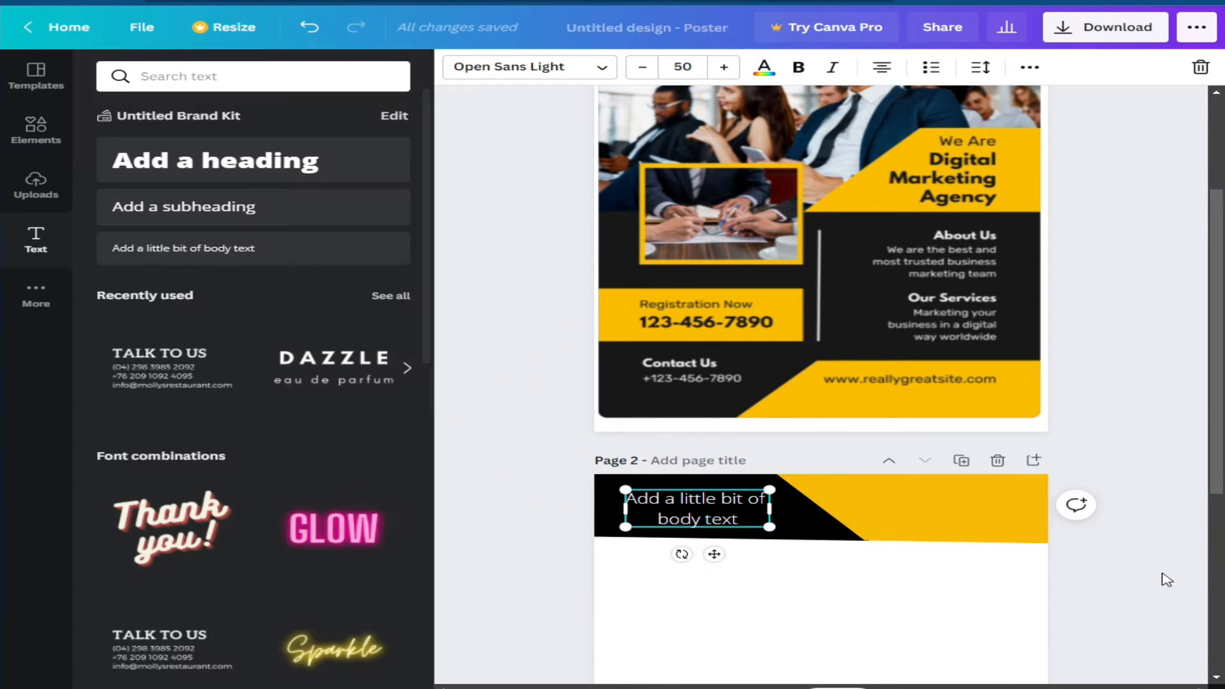
click(758, 643)
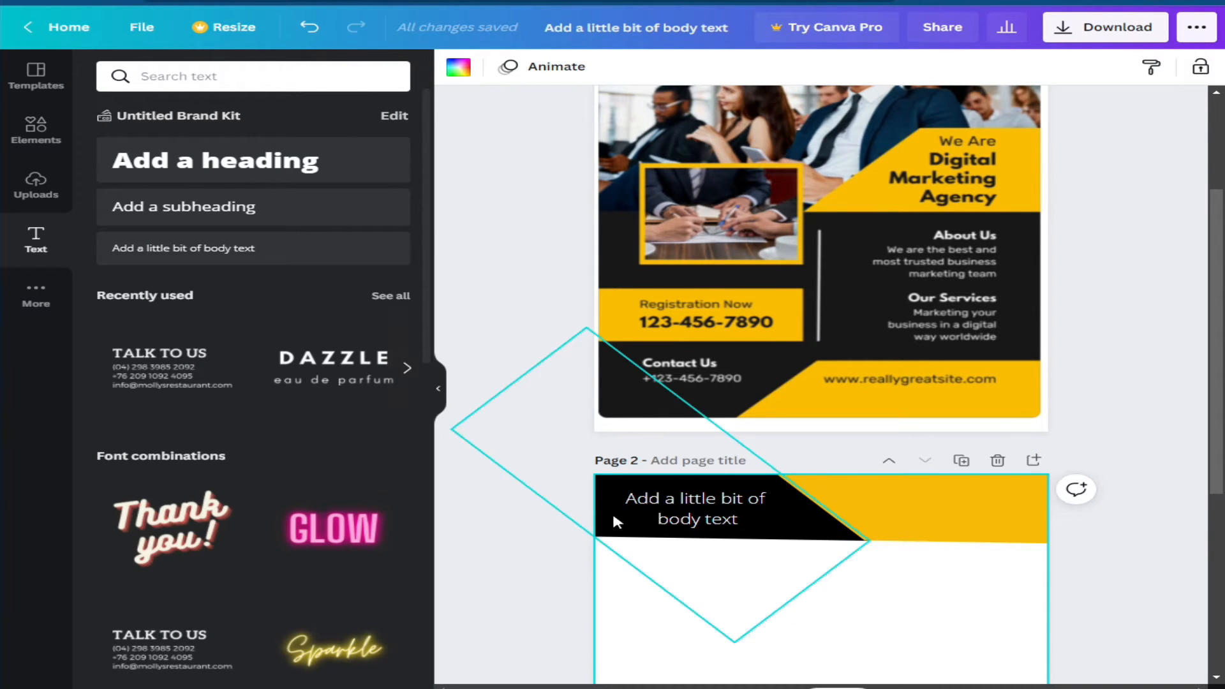
- Add the square Health Revolution logo from the uploads and shrink it to fit inside the yellow header band near the page's right edge
click(904, 528)
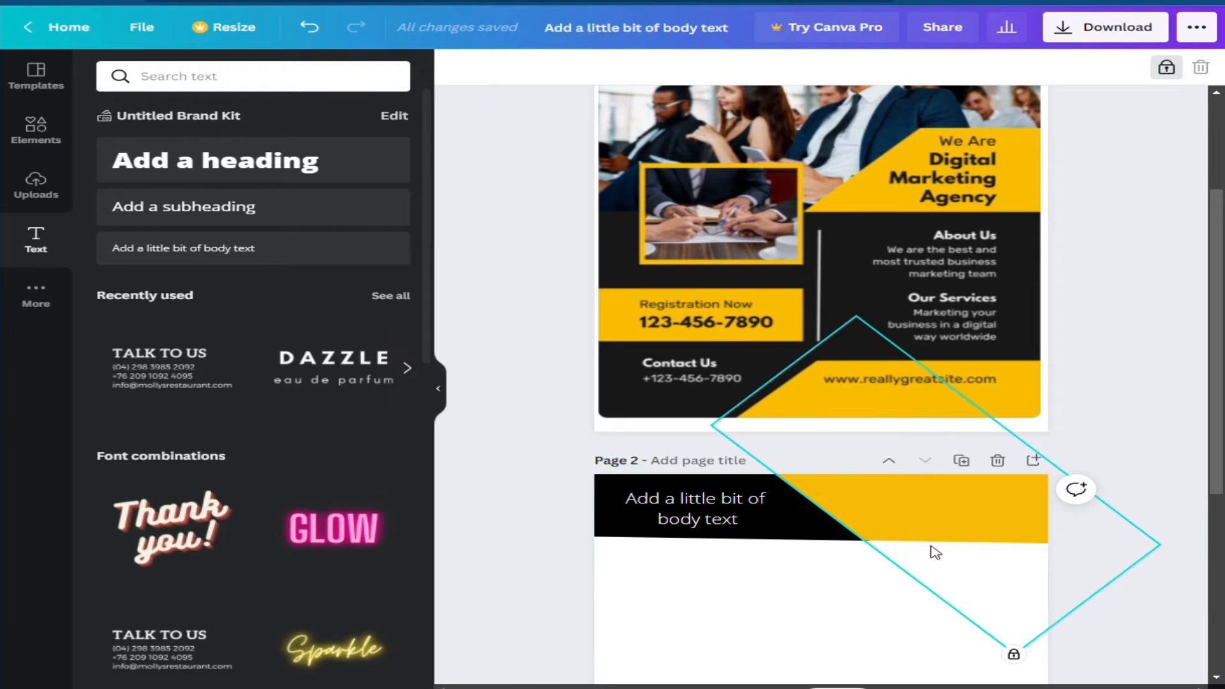
scroll(932, 549, up, 3)
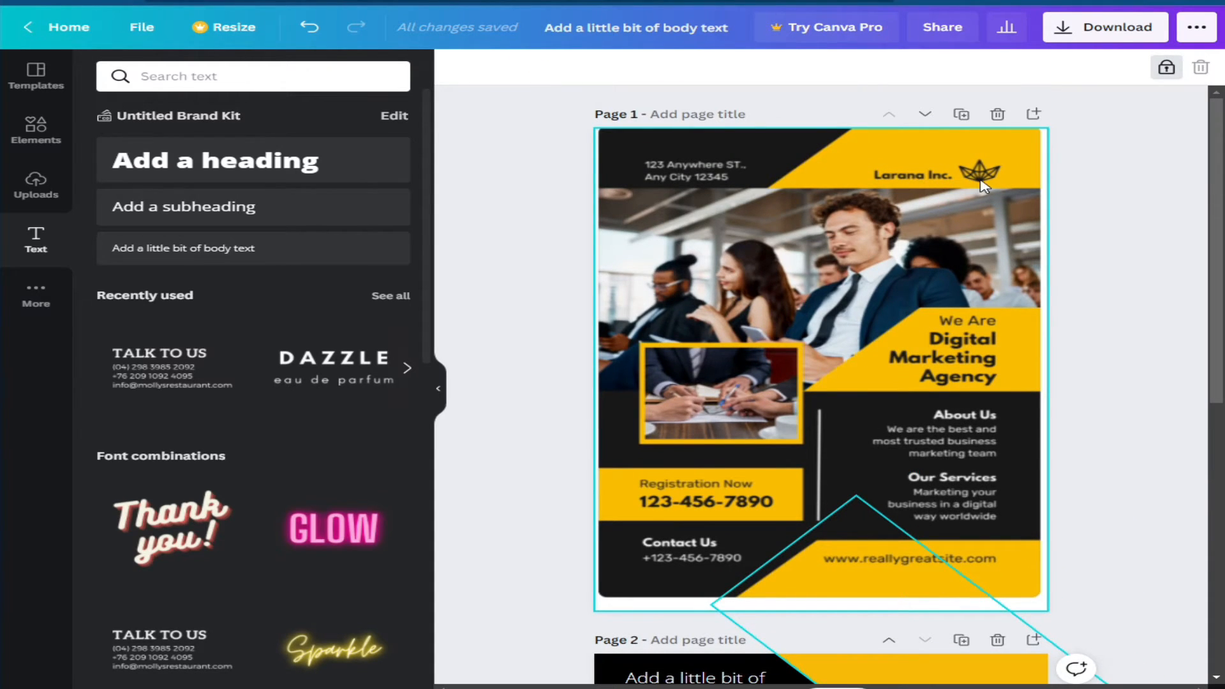
scroll(978, 255, down, 5)
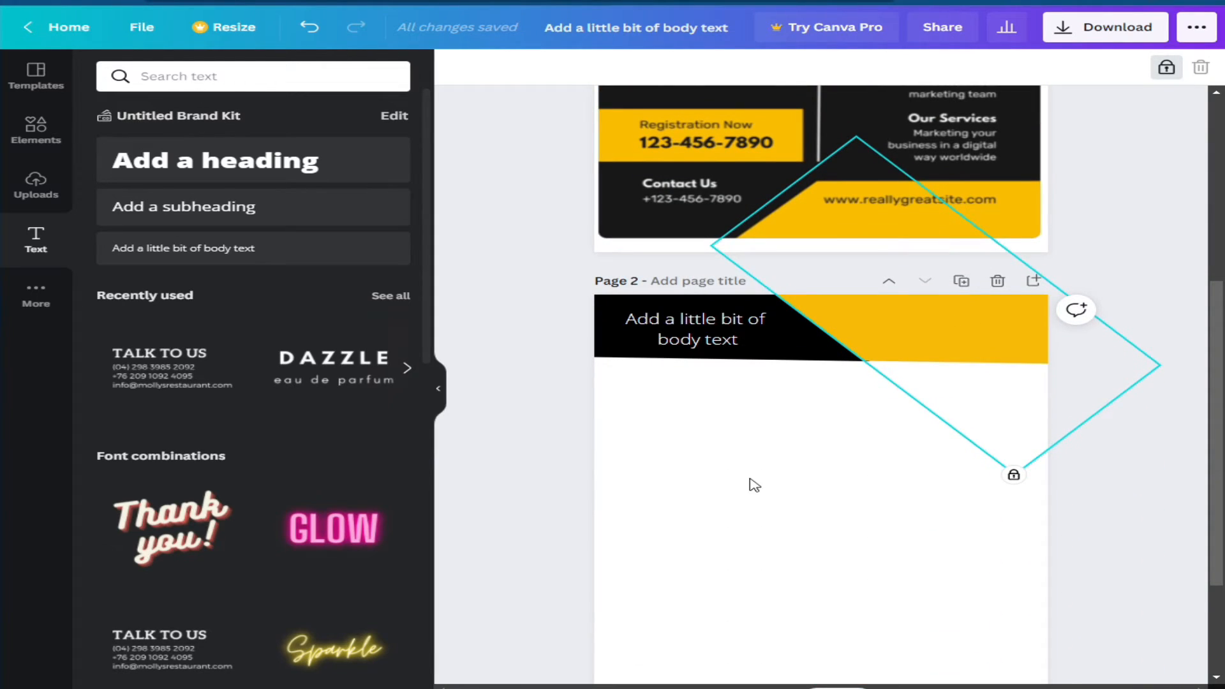
click(723, 478)
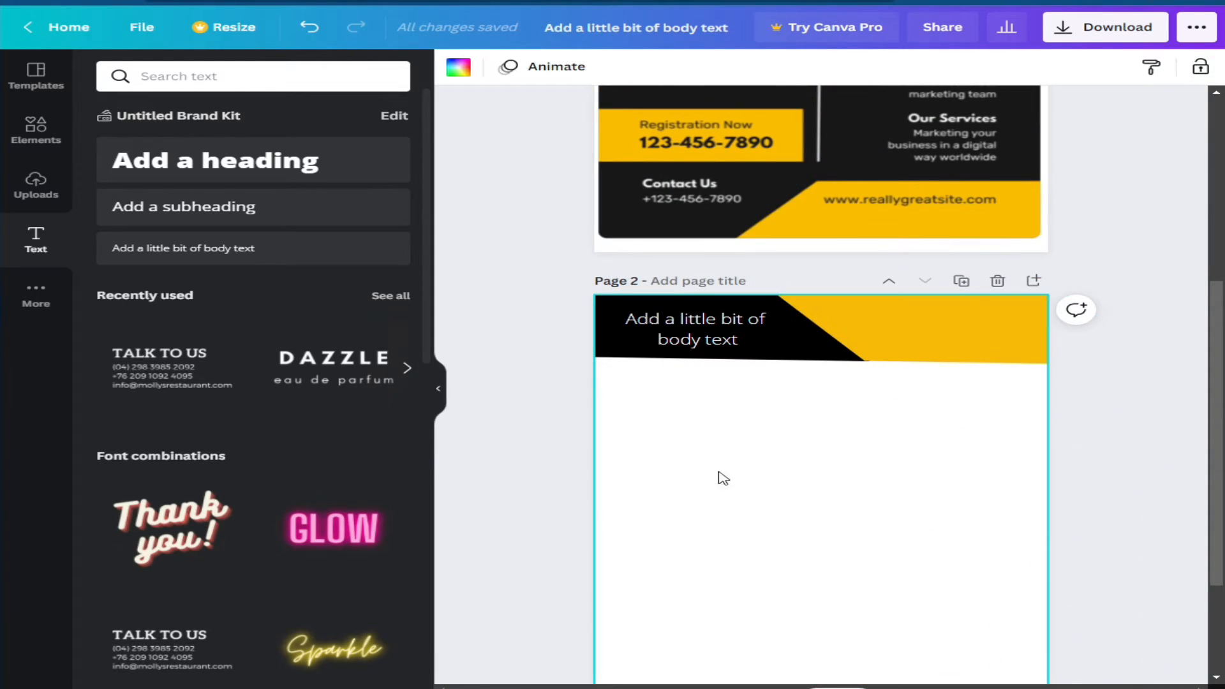
click(59, 185)
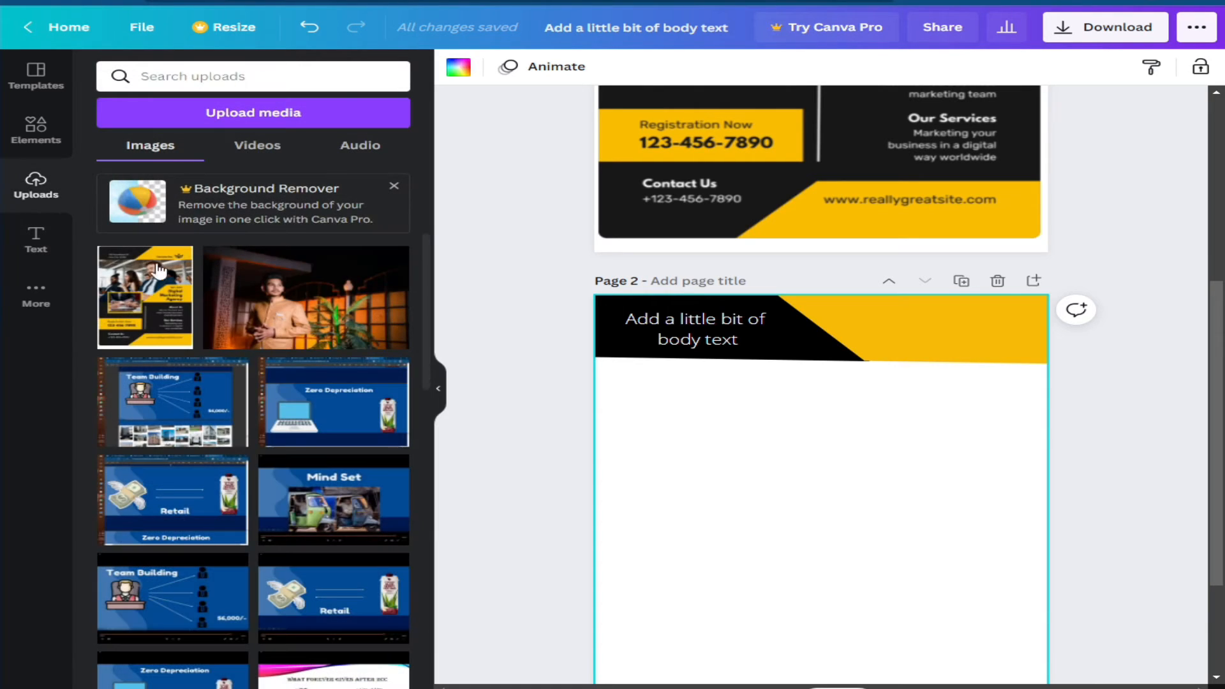
scroll(172, 281, down, 15)
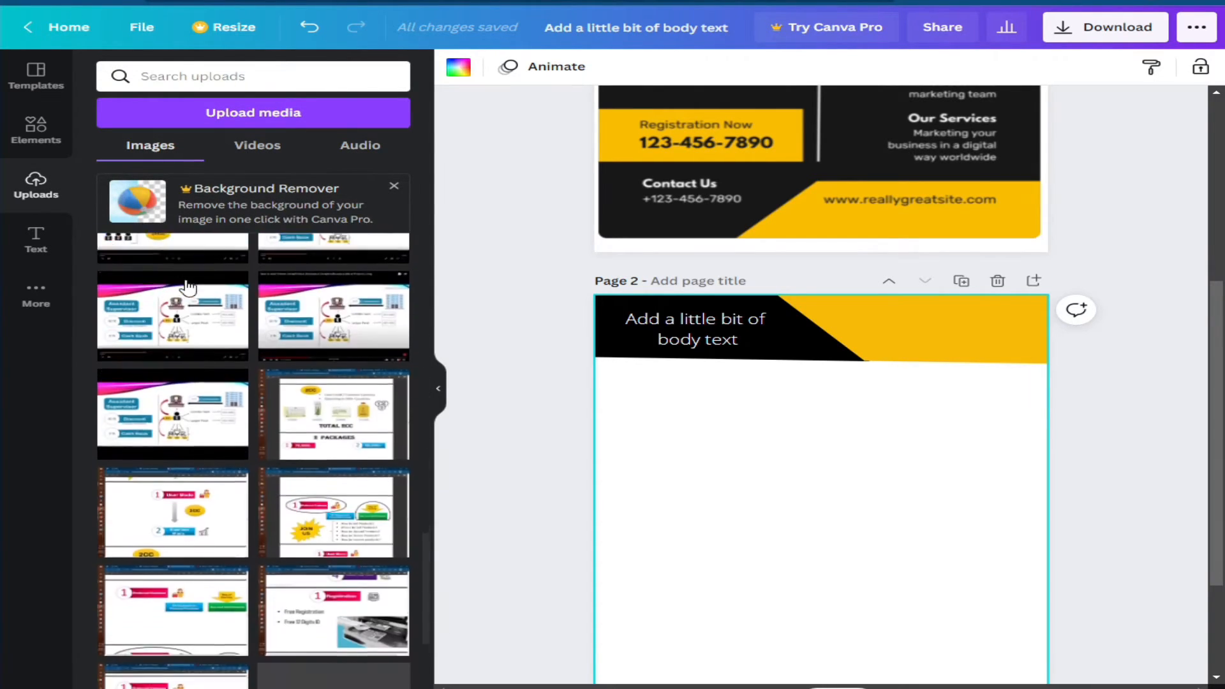
scroll(187, 287, down, 15)
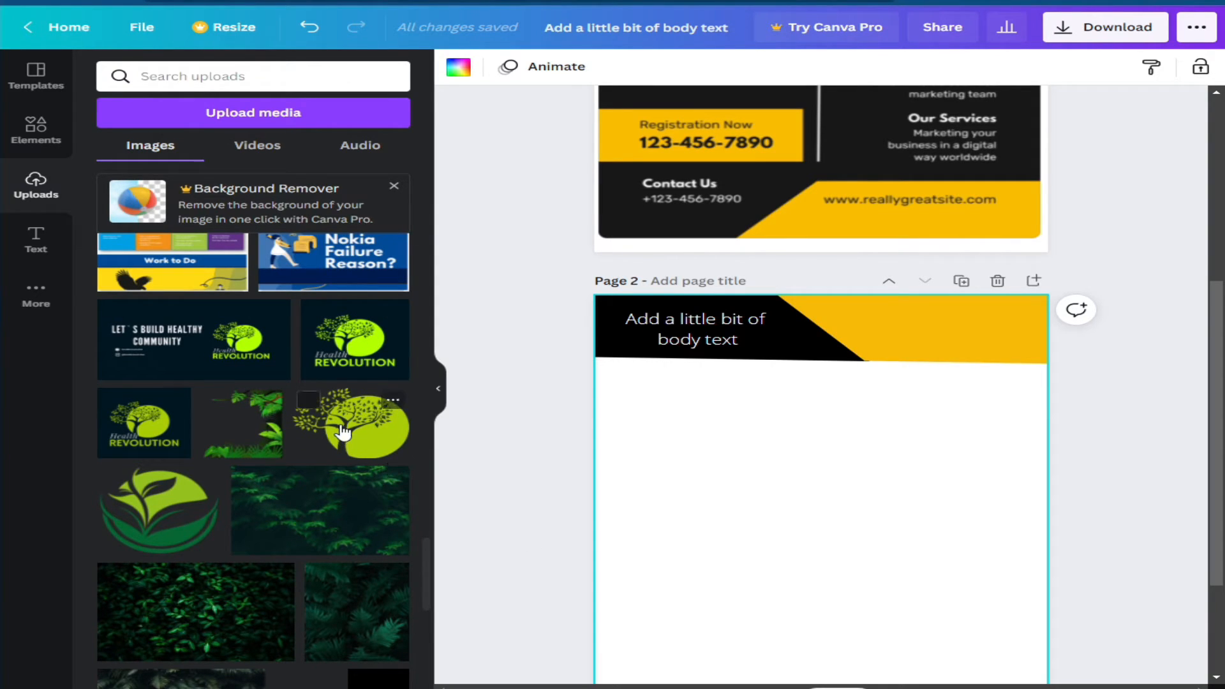
click(350, 345)
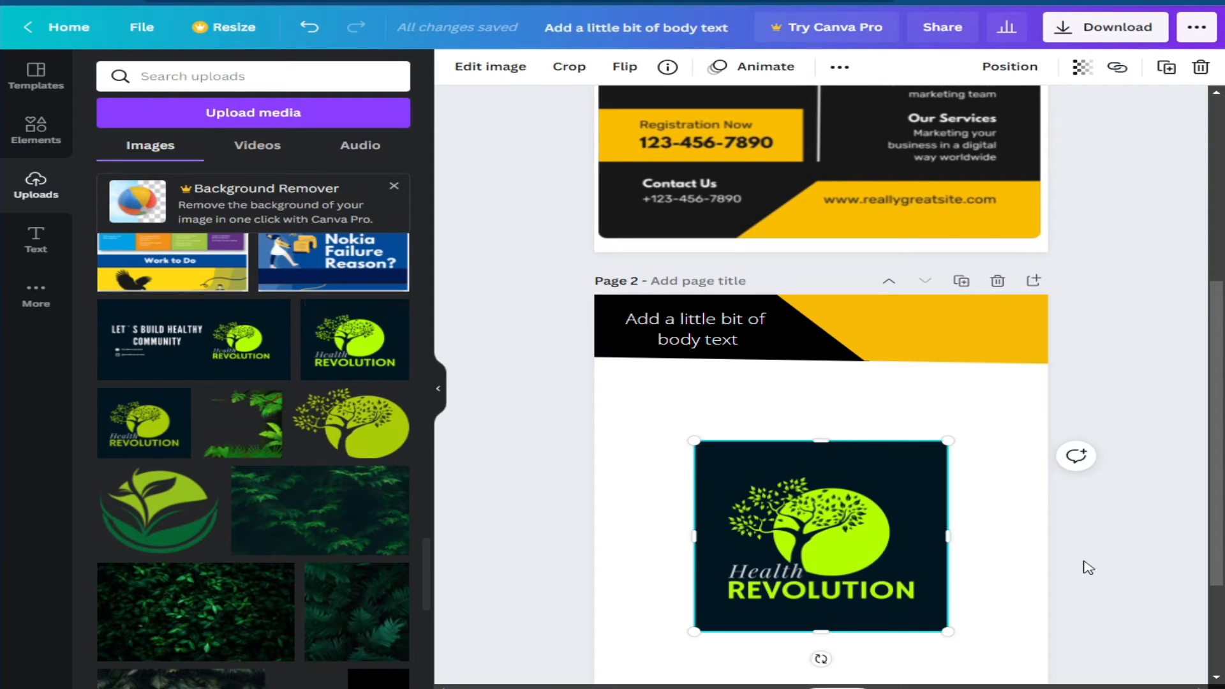
drag(809, 543, 900, 481)
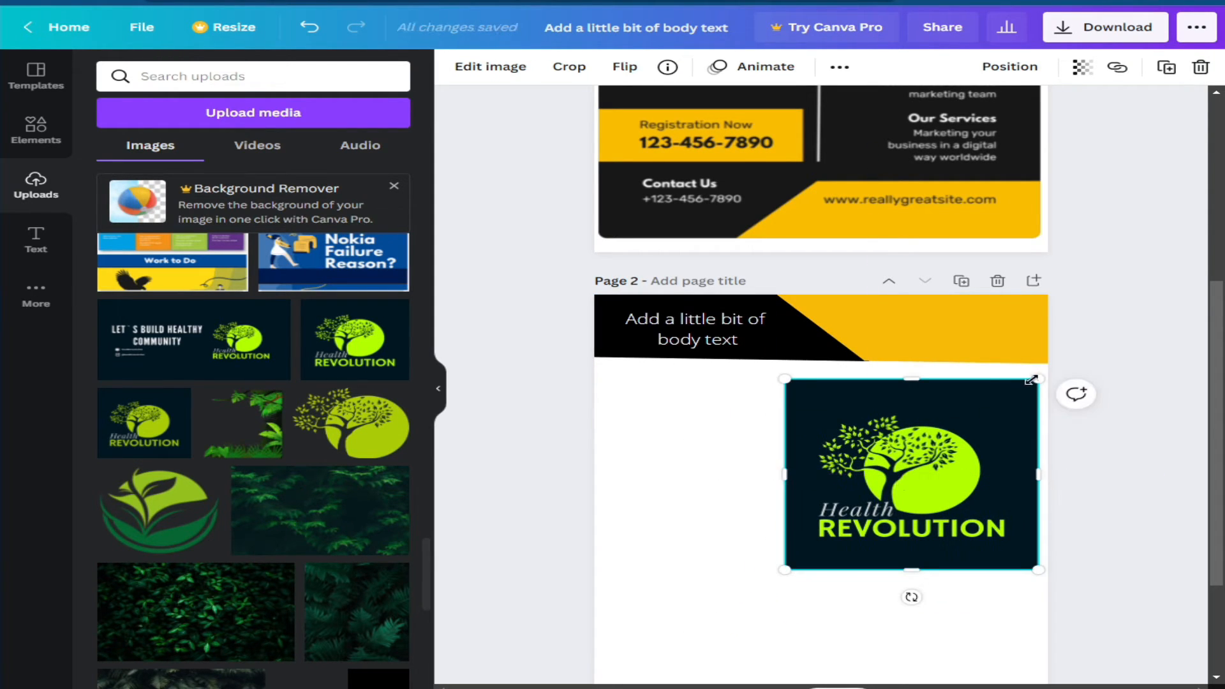
mouse_move(1031, 379)
mouse_down()
mouse_move(869, 506)
mouse_move(870, 483)
mouse_move(983, 304)
mouse_move(1004, 299)
mouse_up()
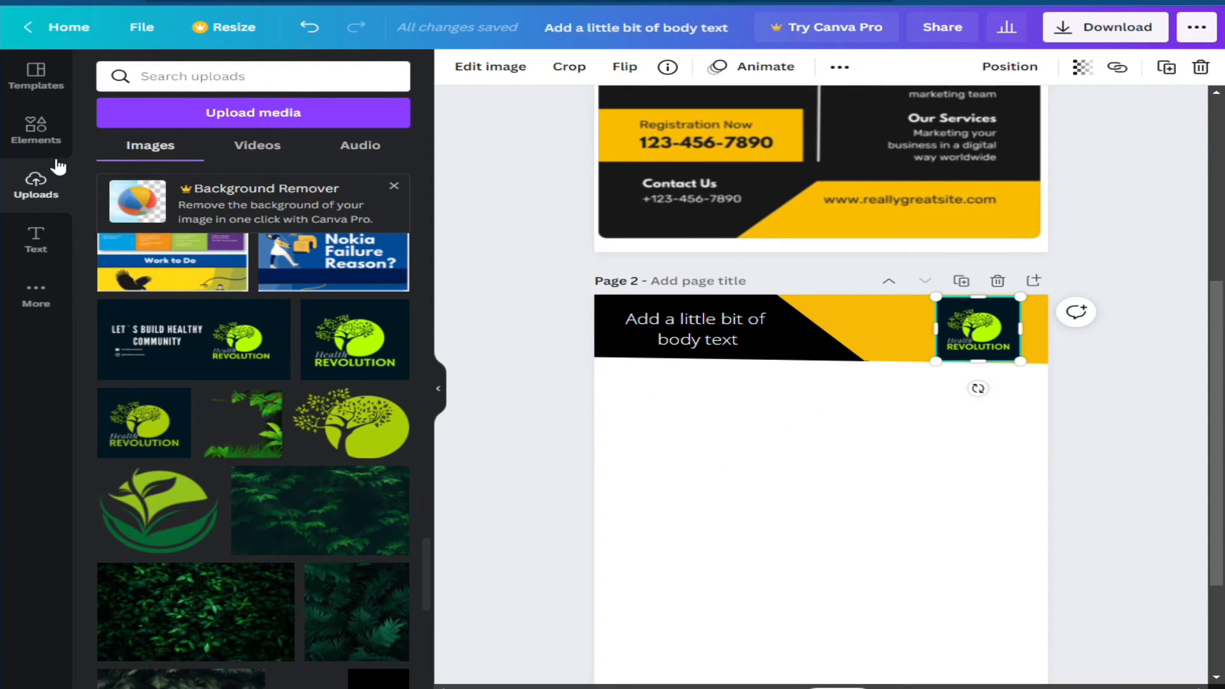
- Search the elements for frames and add the plain circular frame to page 2
click(30, 130)
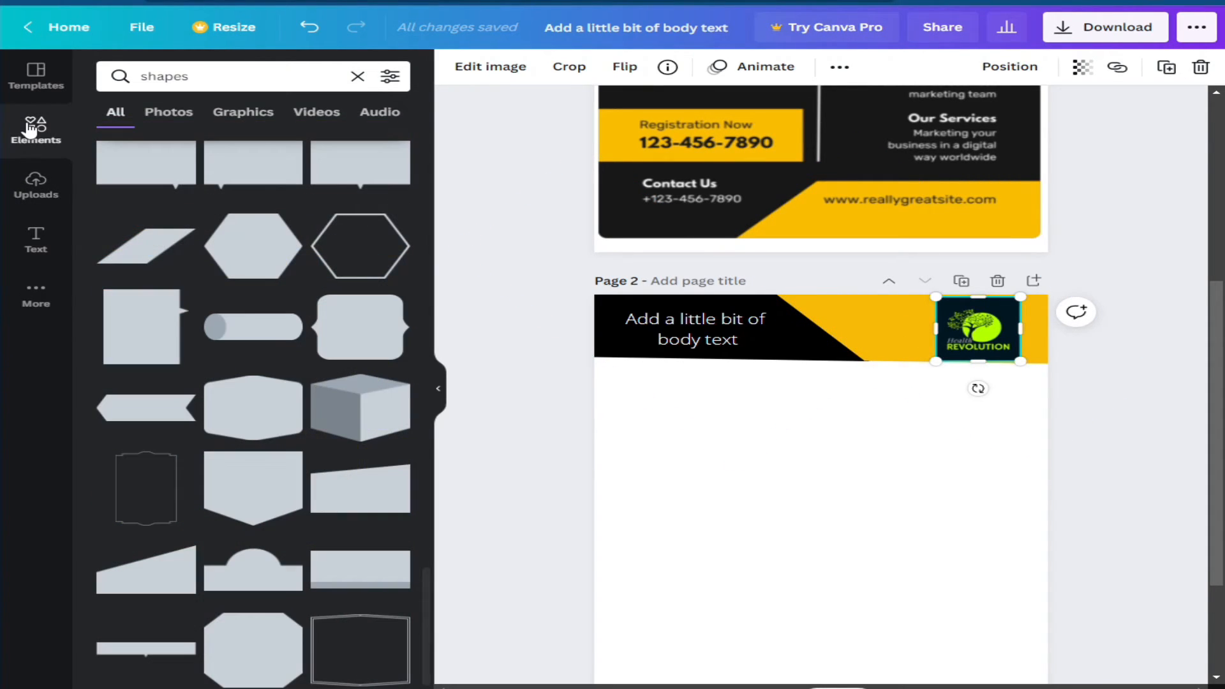
click(357, 76)
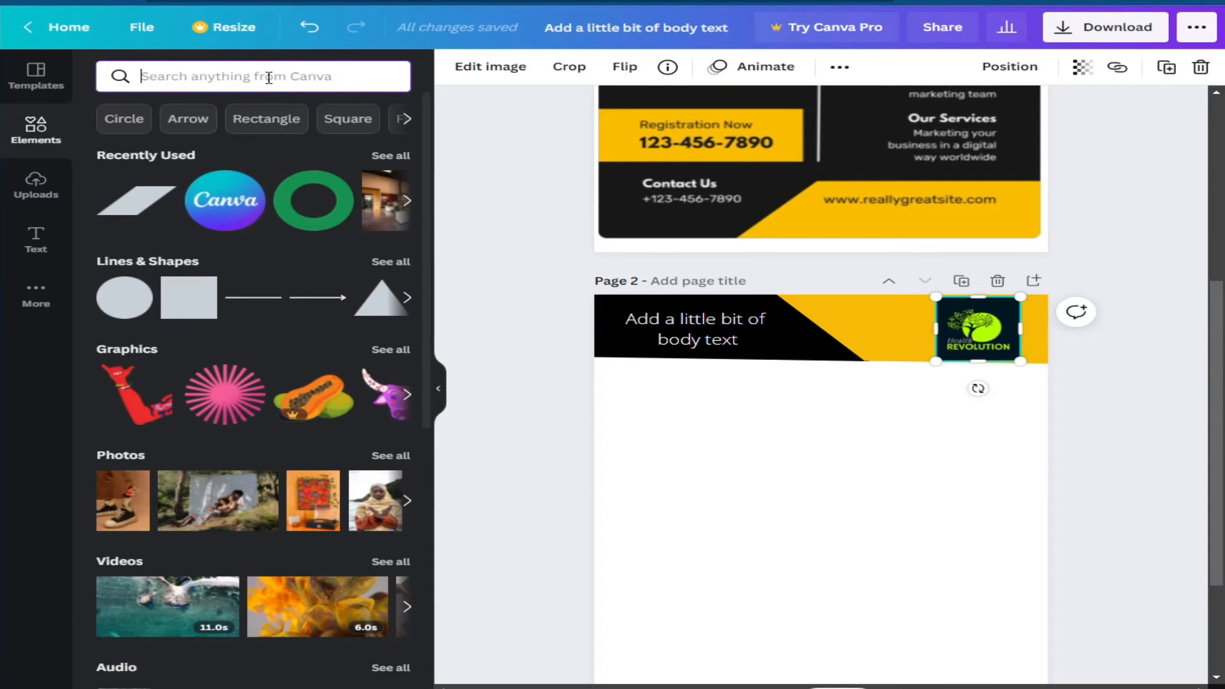
text(frame)
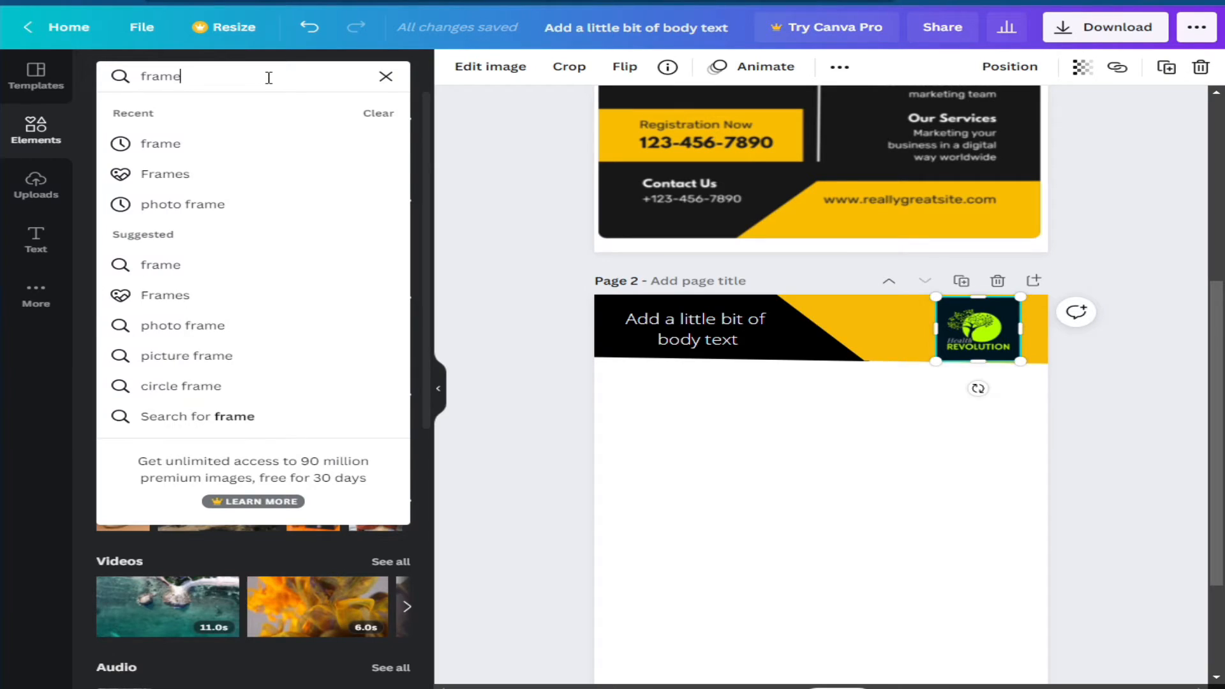
text(s)
key(Return)
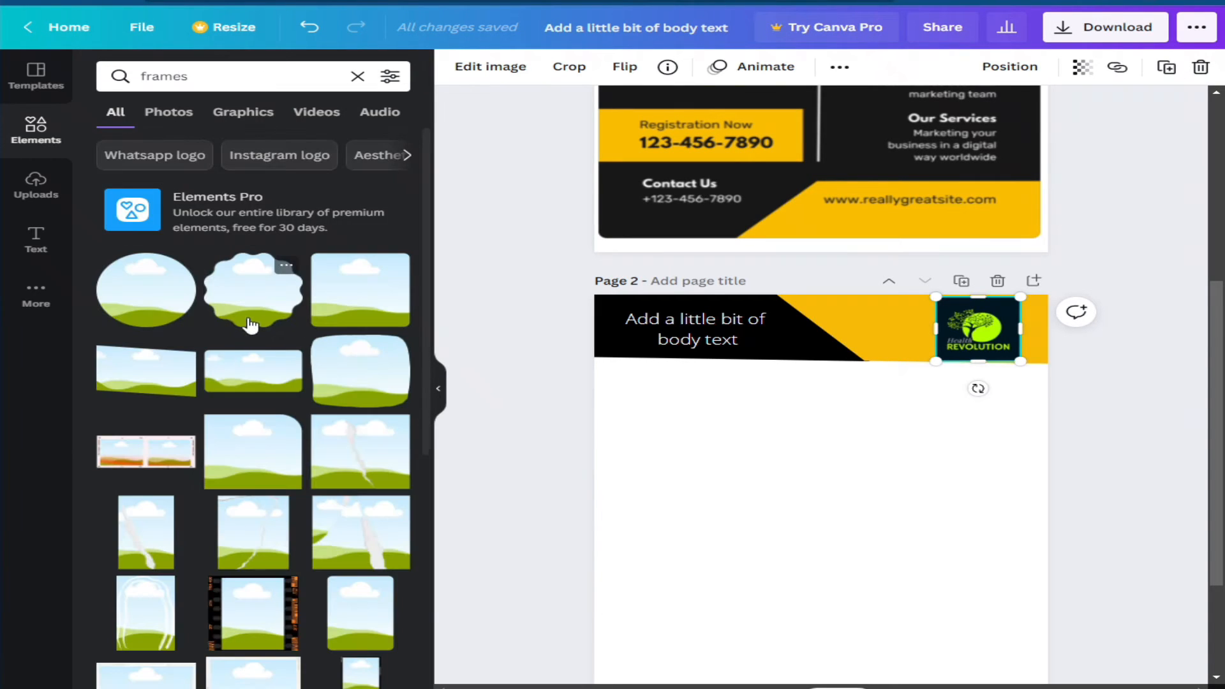
click(134, 294)
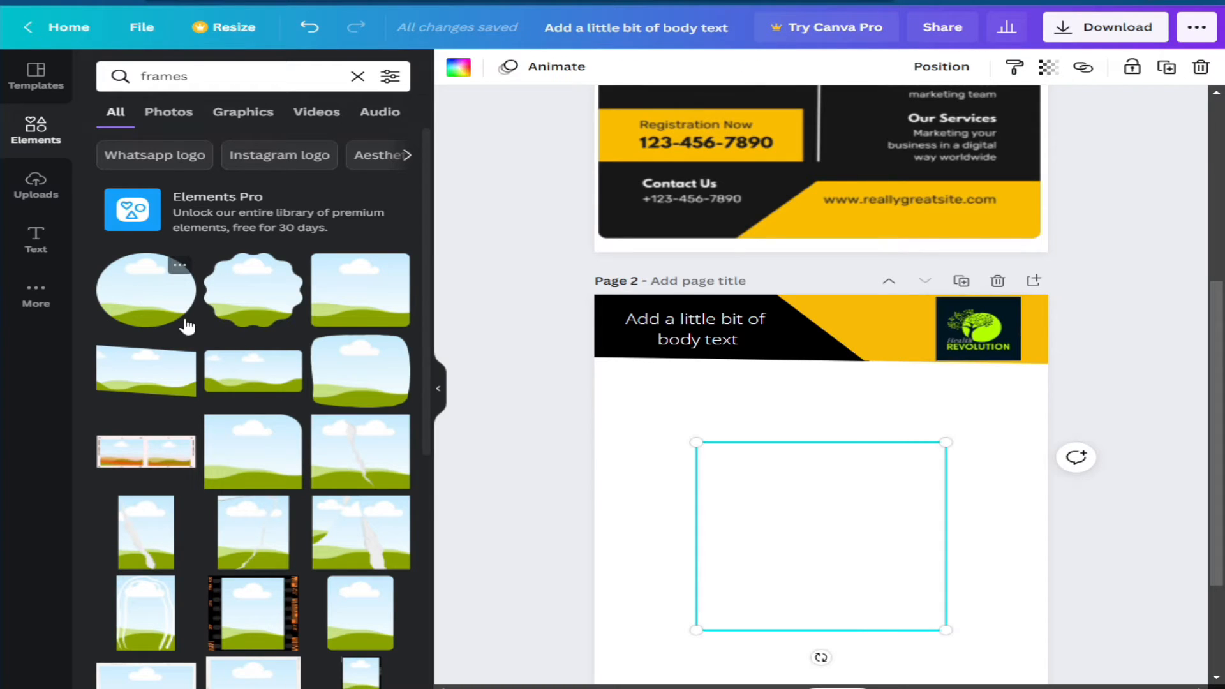
- Move the logo out of the header, then shrink the circular frame into the yellow band near the page's right edge
drag(787, 397, 710, 492)
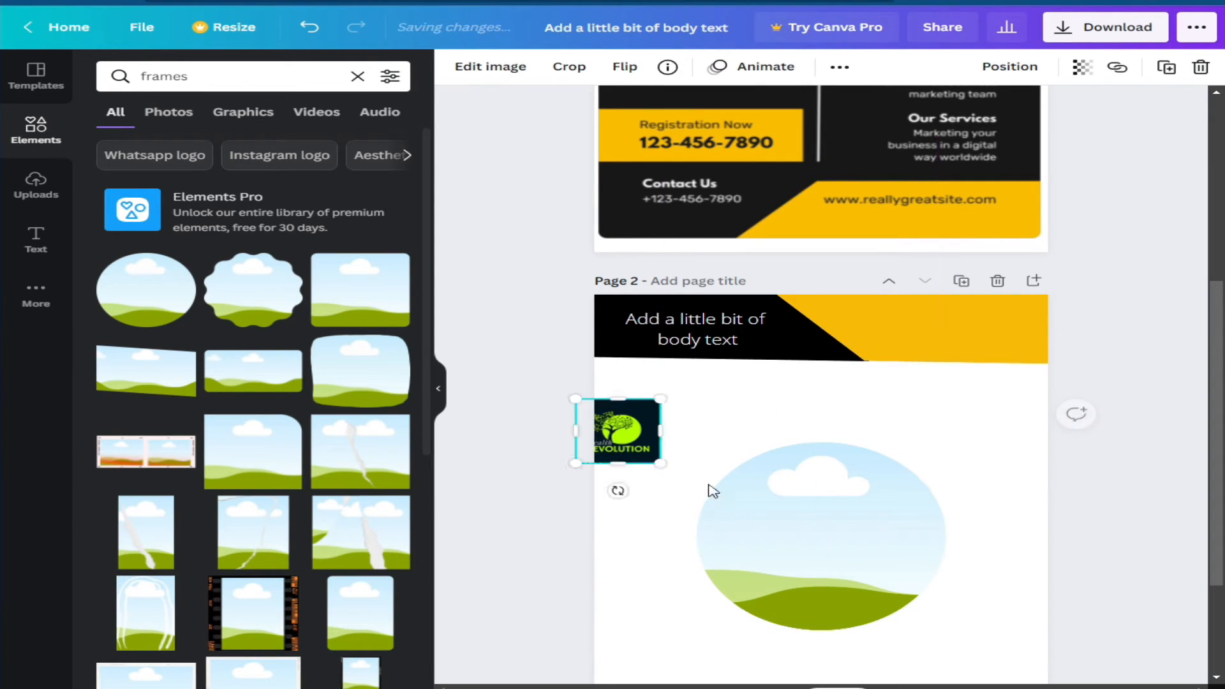
click(710, 492)
drag(944, 445, 995, 335)
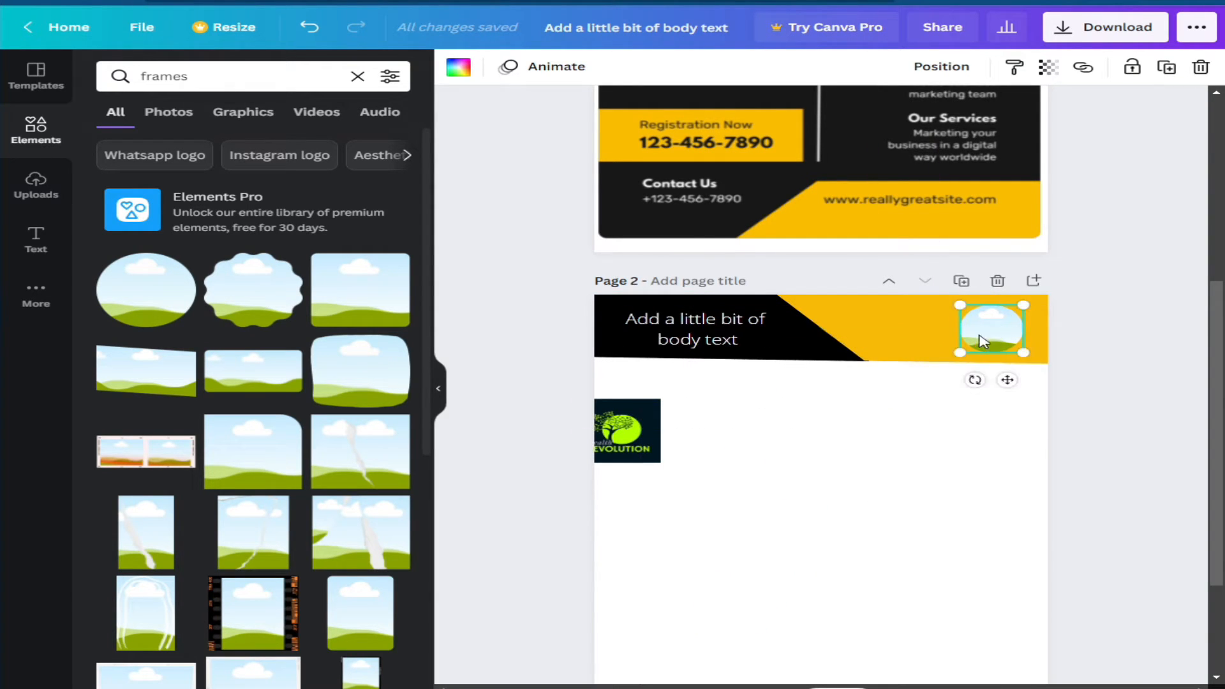
click(785, 514)
- Place the Health Revolution logo inside the circular frame in the yellow header band
mouse_move(631, 435)
mouse_down()
mouse_move(676, 460)
mouse_move(764, 454)
mouse_move(928, 395)
mouse_move(970, 337)
mouse_move(989, 329)
mouse_move(949, 361)
mouse_move(1007, 325)
mouse_up()
click(998, 330)
click(1120, 356)
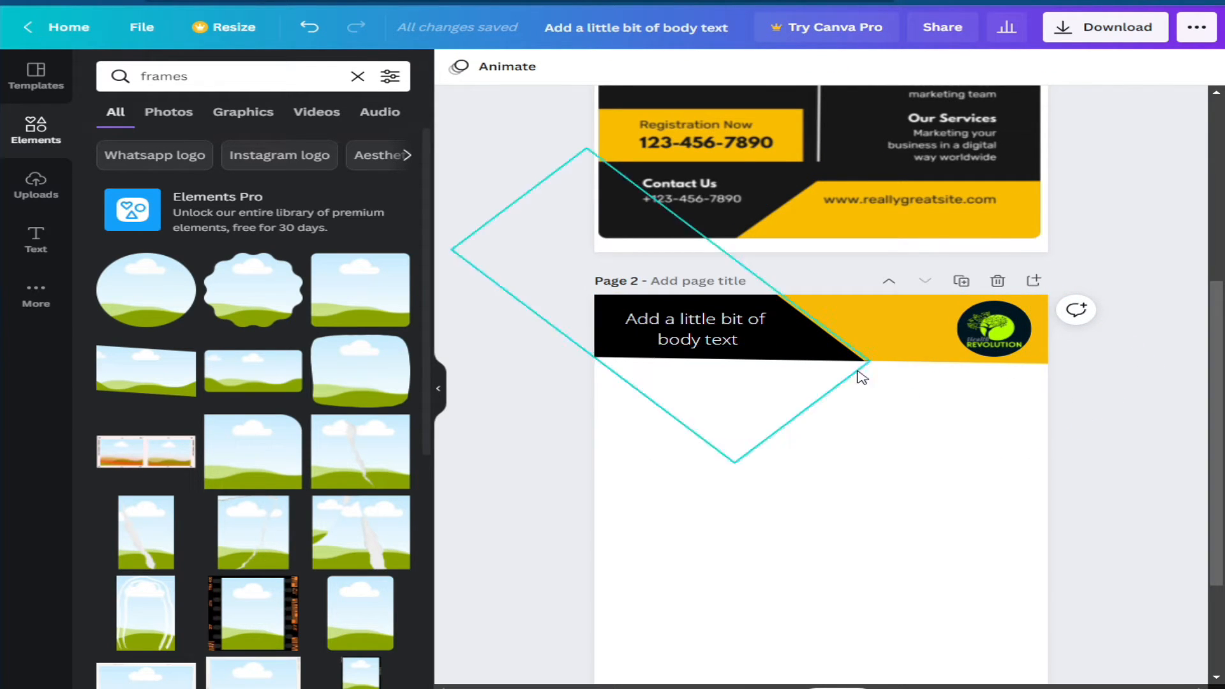
click(960, 487)
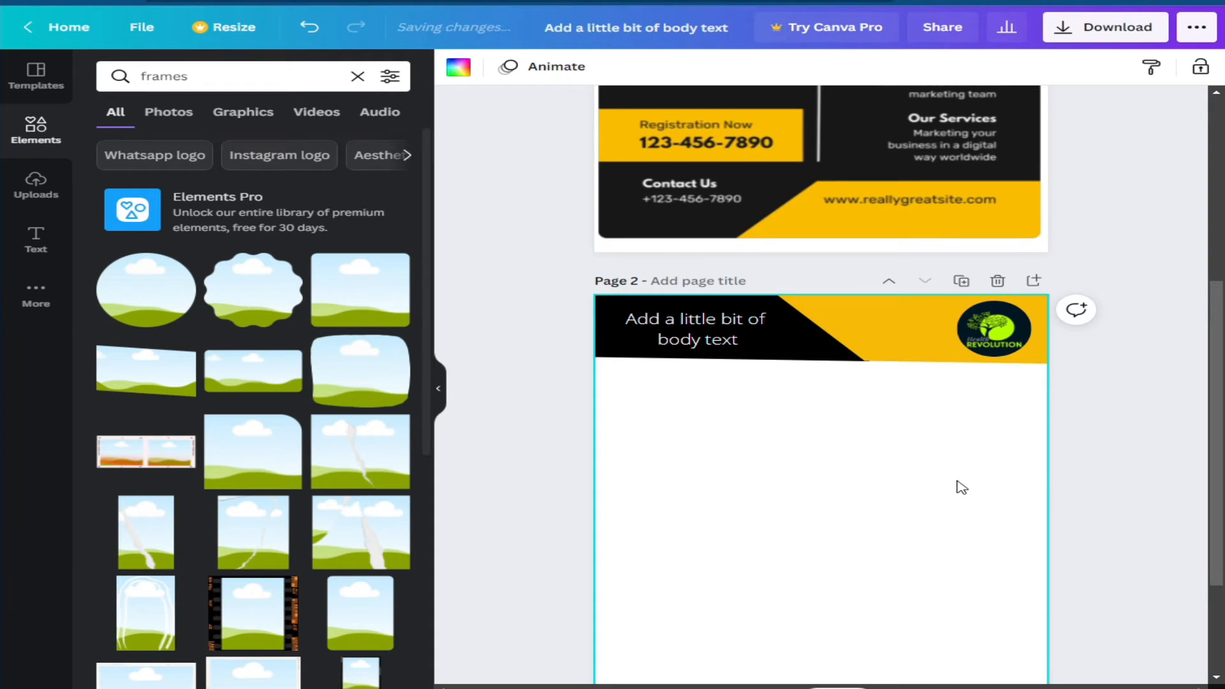
- Search the elements for office and add the photo of the open-plan office with white desks to page 2
scroll(951, 498, up, 5)
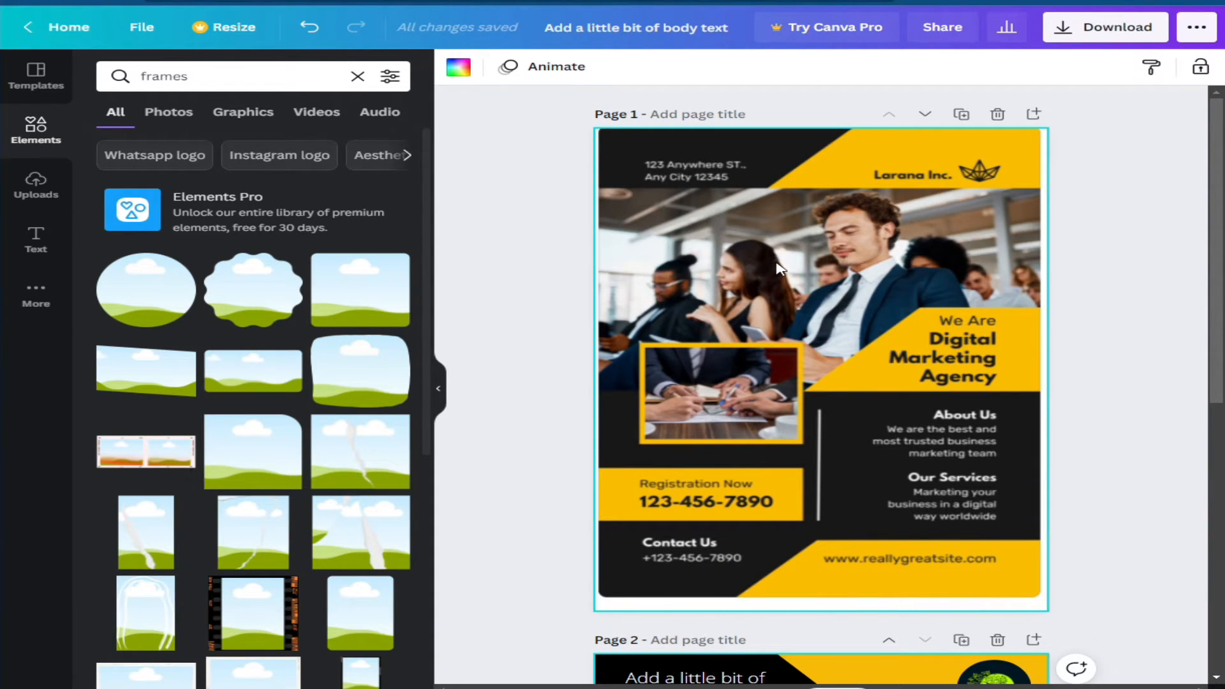
scroll(784, 262, down, 3)
scroll(816, 293, down, 4)
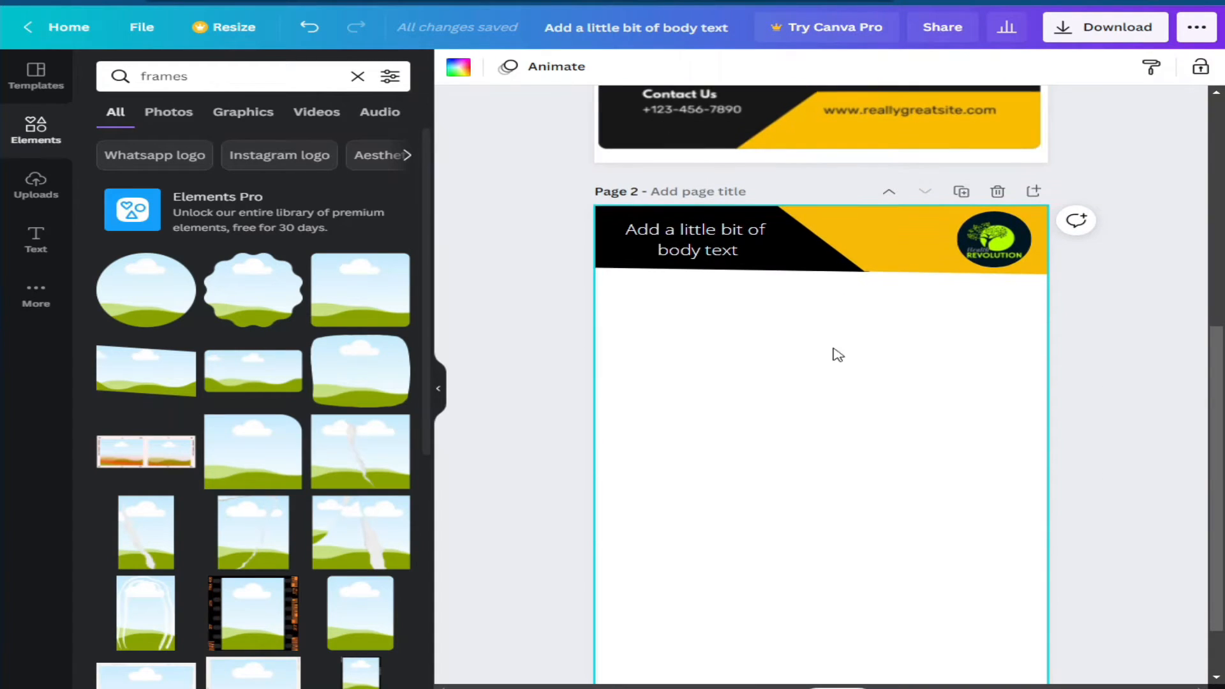
click(37, 185)
scroll(255, 328, up, 5)
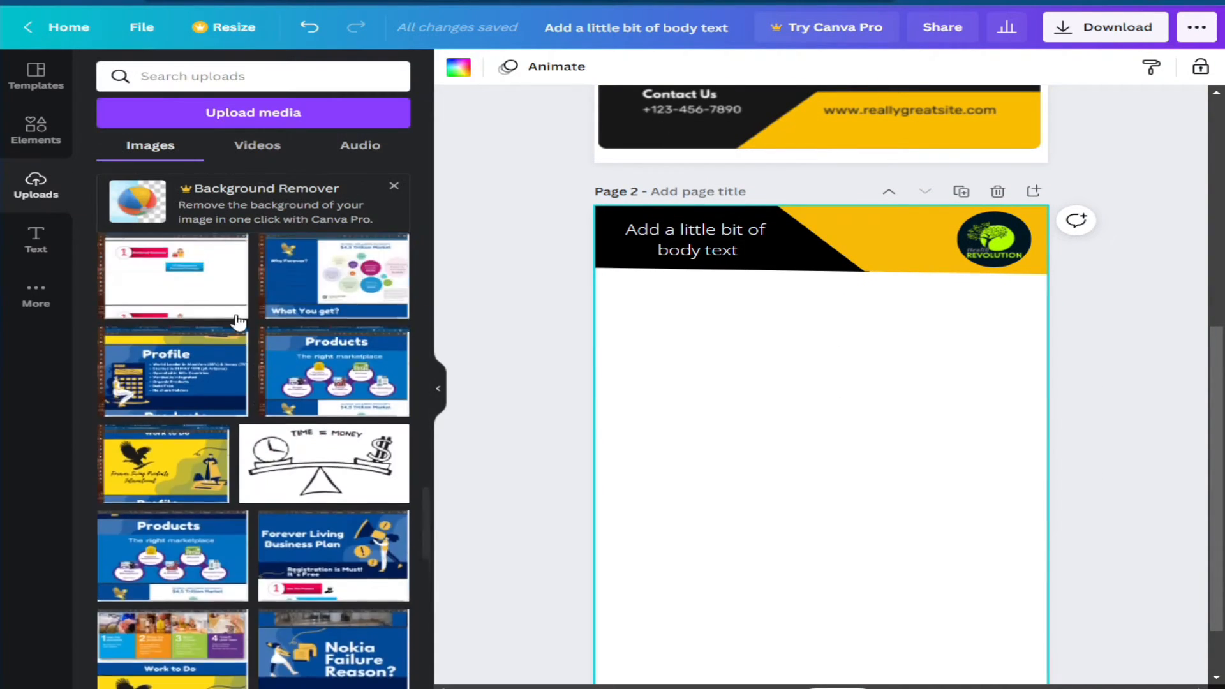
click(36, 128)
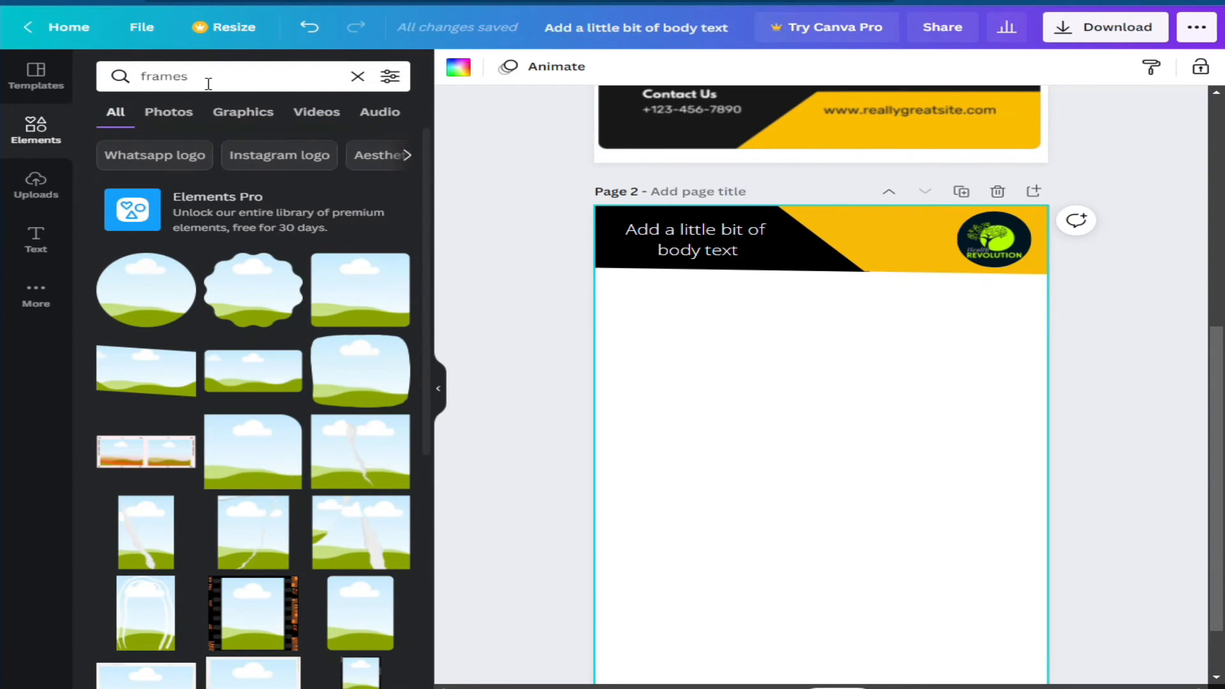
click(357, 77)
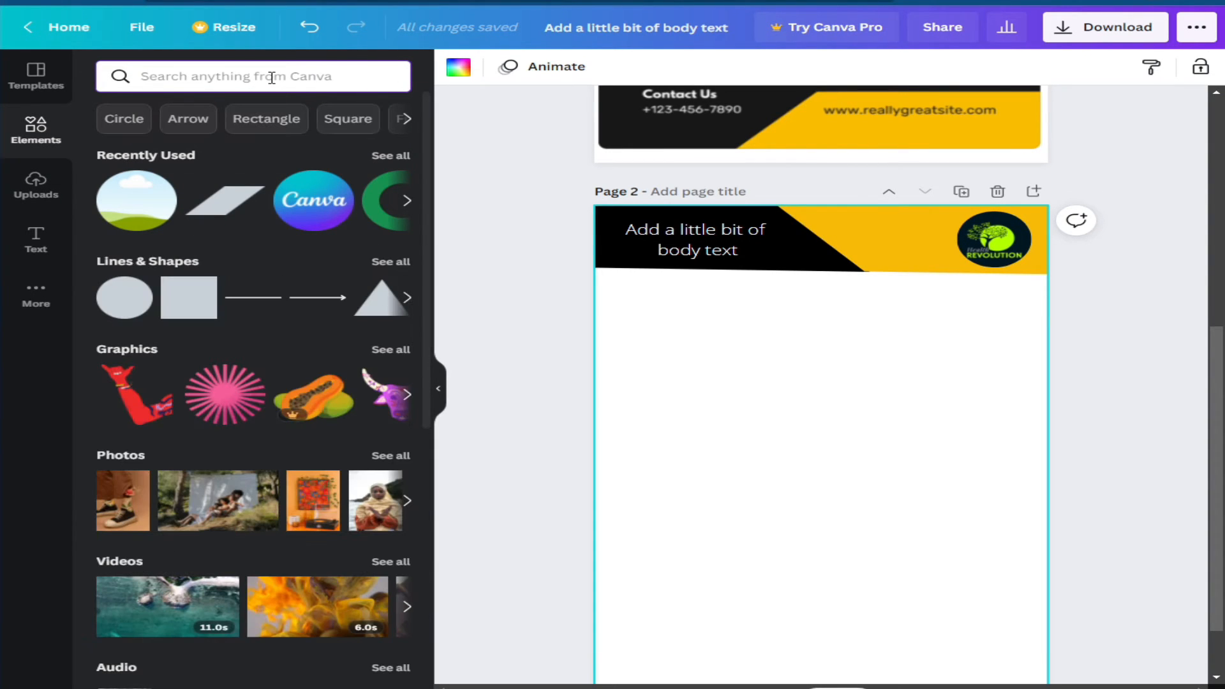
text(off)
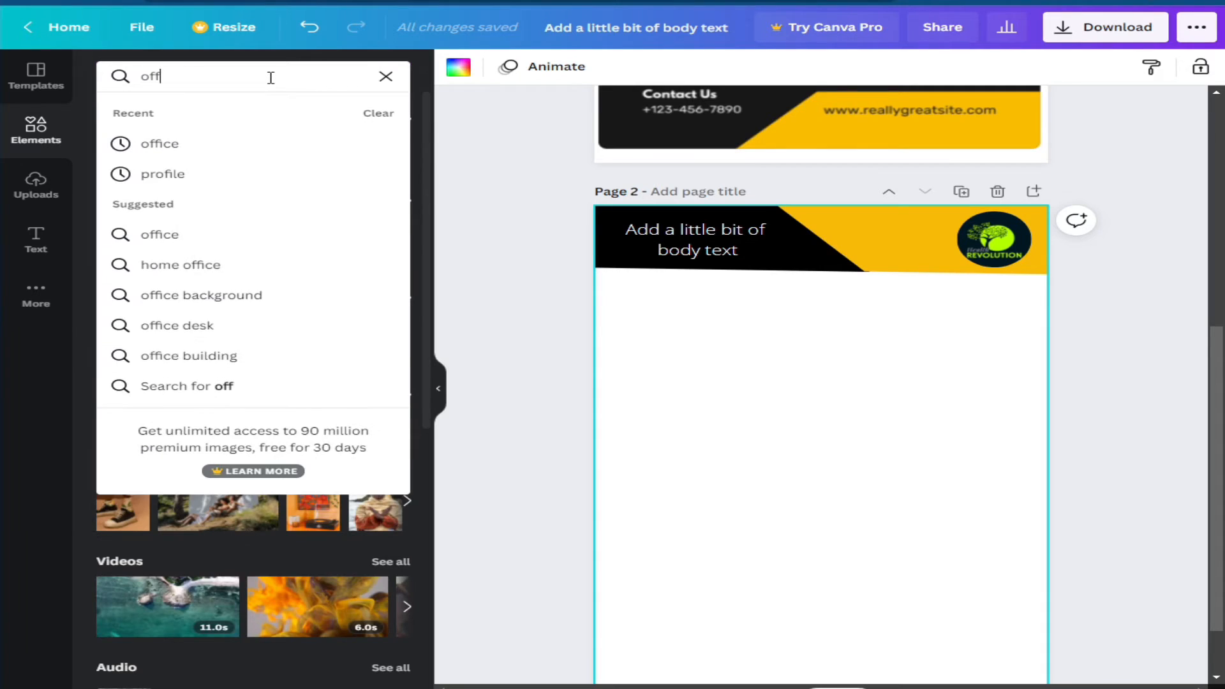
text(ice)
key(Return)
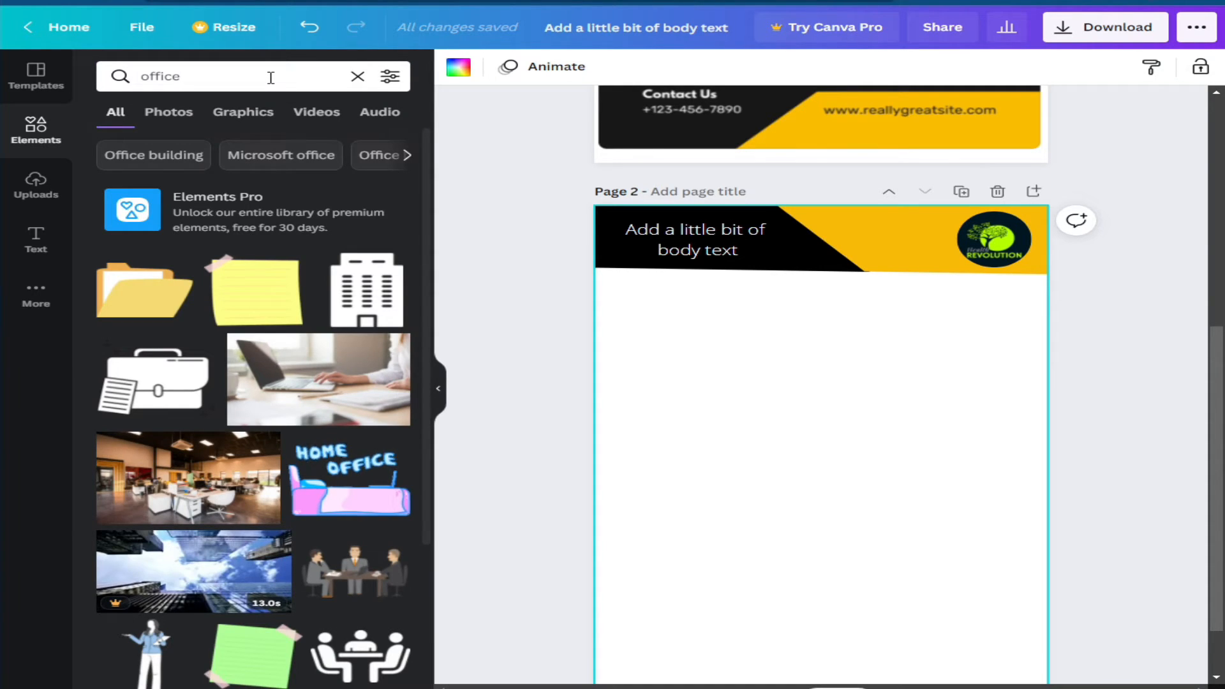
scroll(261, 327, down, 4)
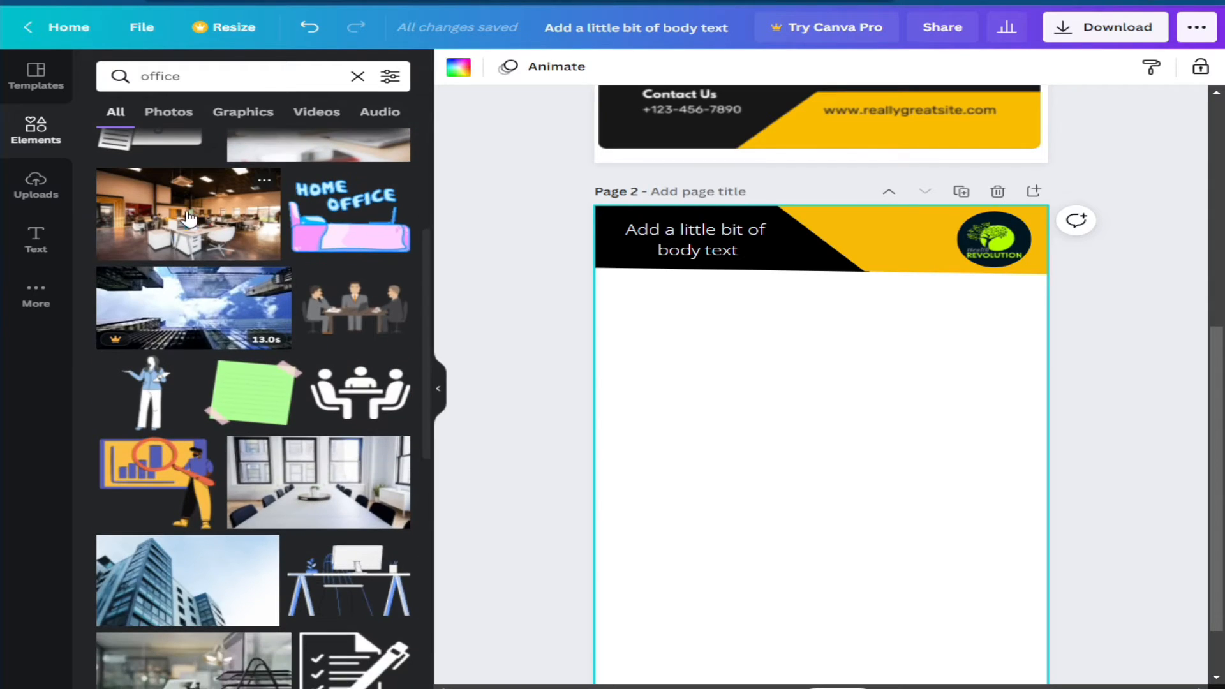
click(195, 224)
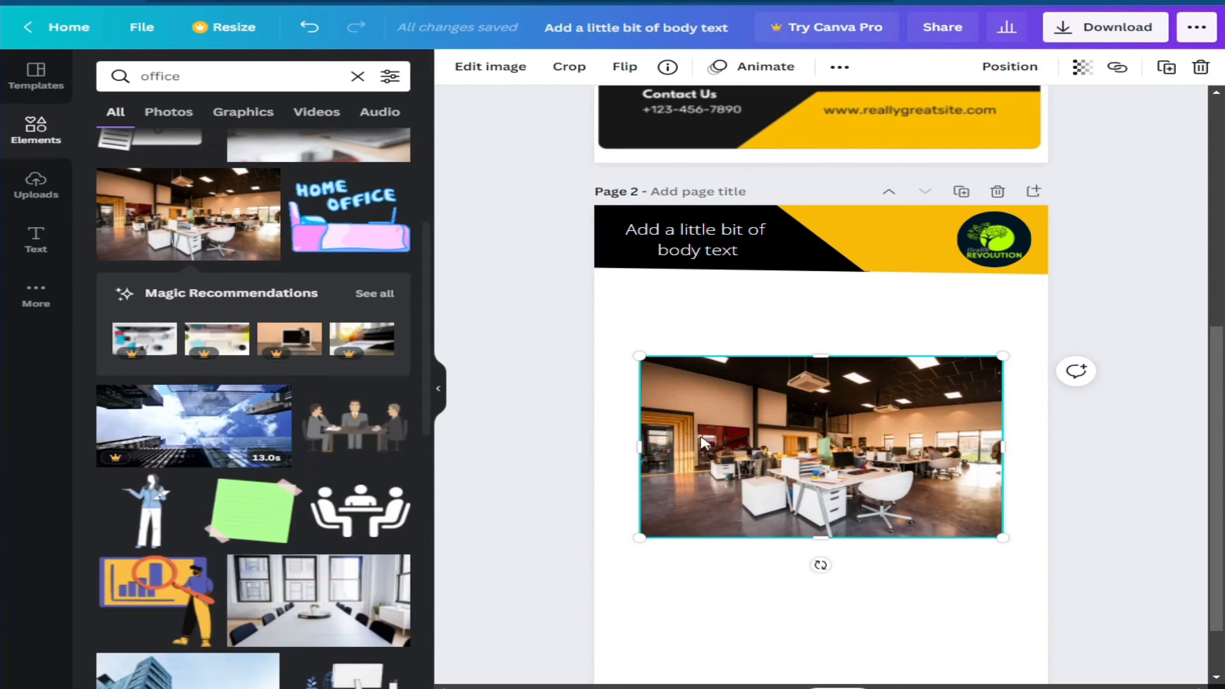
- Enlarge the office photo to span the full page width and position it overlapping the lower part of the header
drag(779, 421, 733, 330)
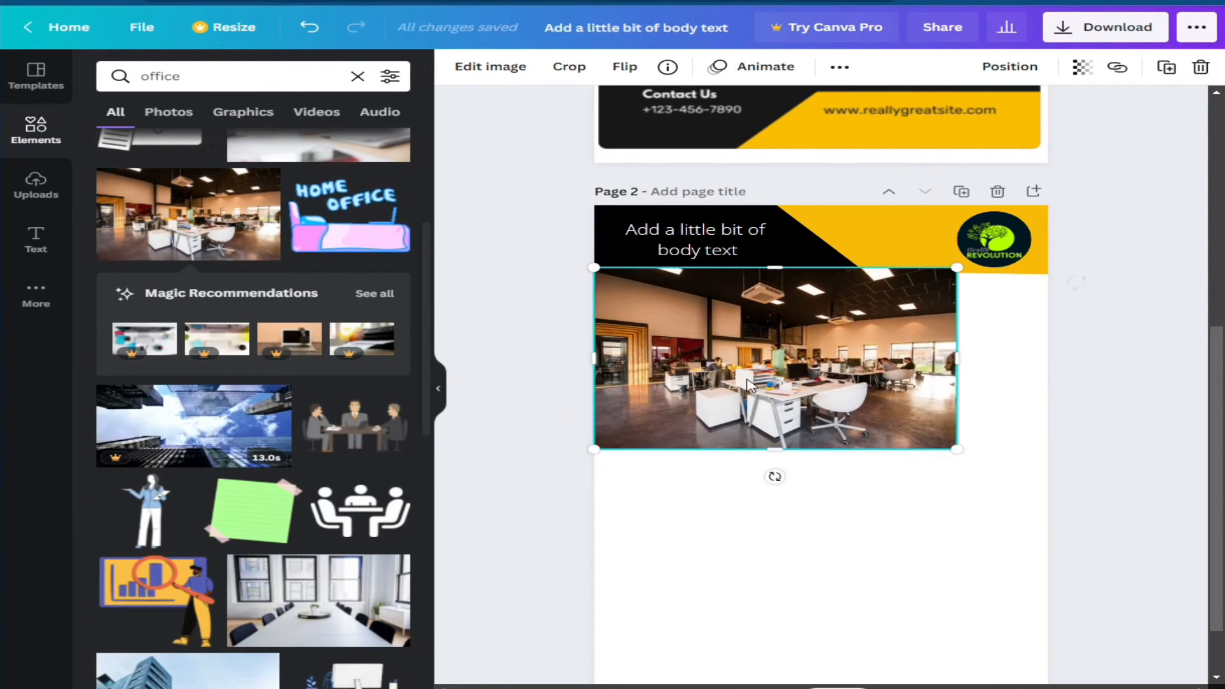
drag(972, 448, 1076, 508)
mouse_move(757, 434)
mouse_down()
mouse_move(741, 400)
mouse_move(743, 446)
mouse_move(739, 359)
mouse_move(747, 443)
mouse_up()
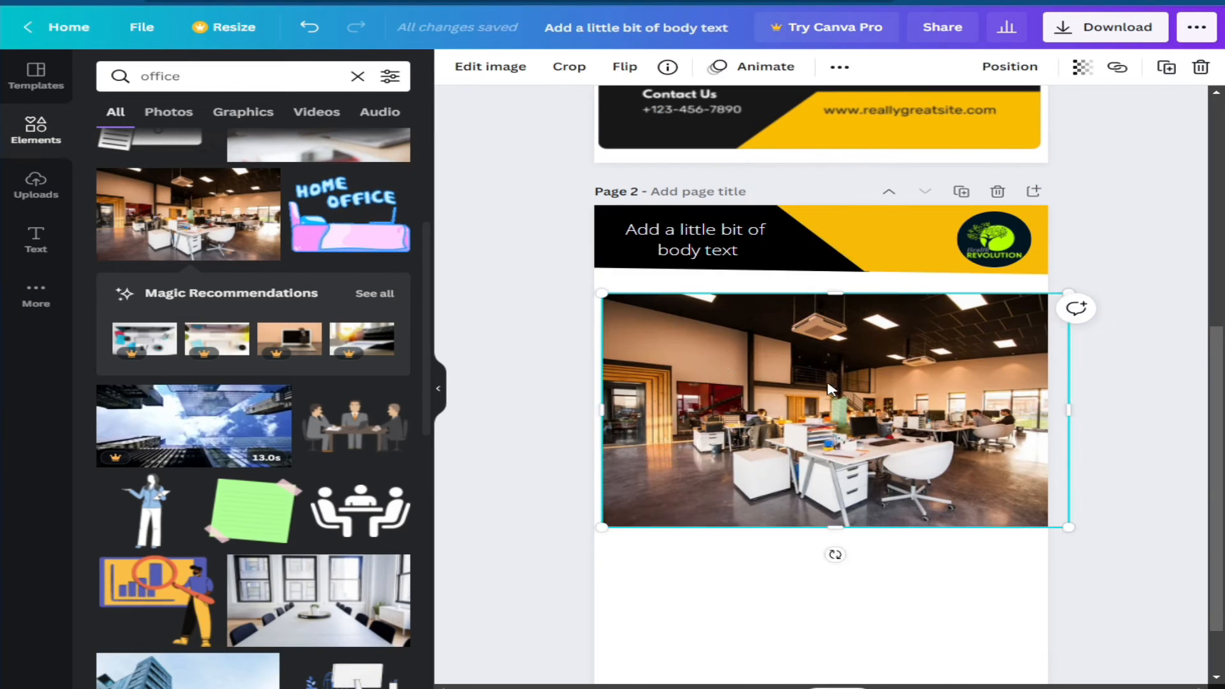
drag(829, 393, 819, 335)
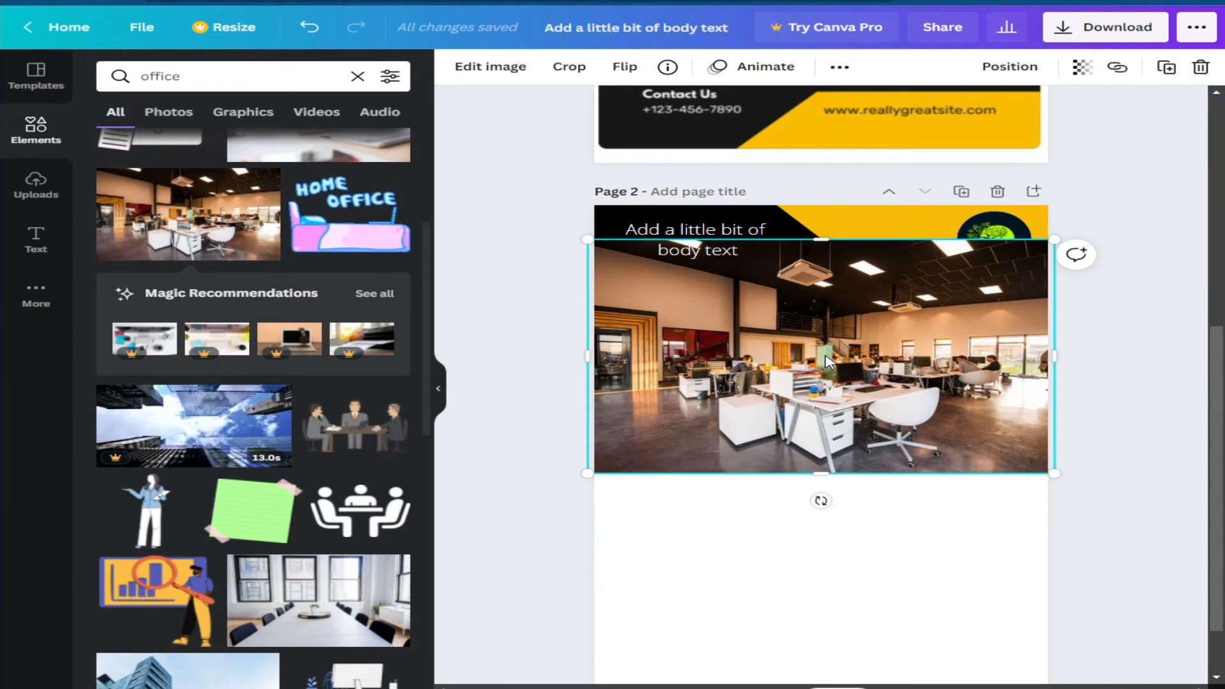
- Send the office photo backward behind the header bands, text and logo, and shift it slightly upward
click(1002, 72)
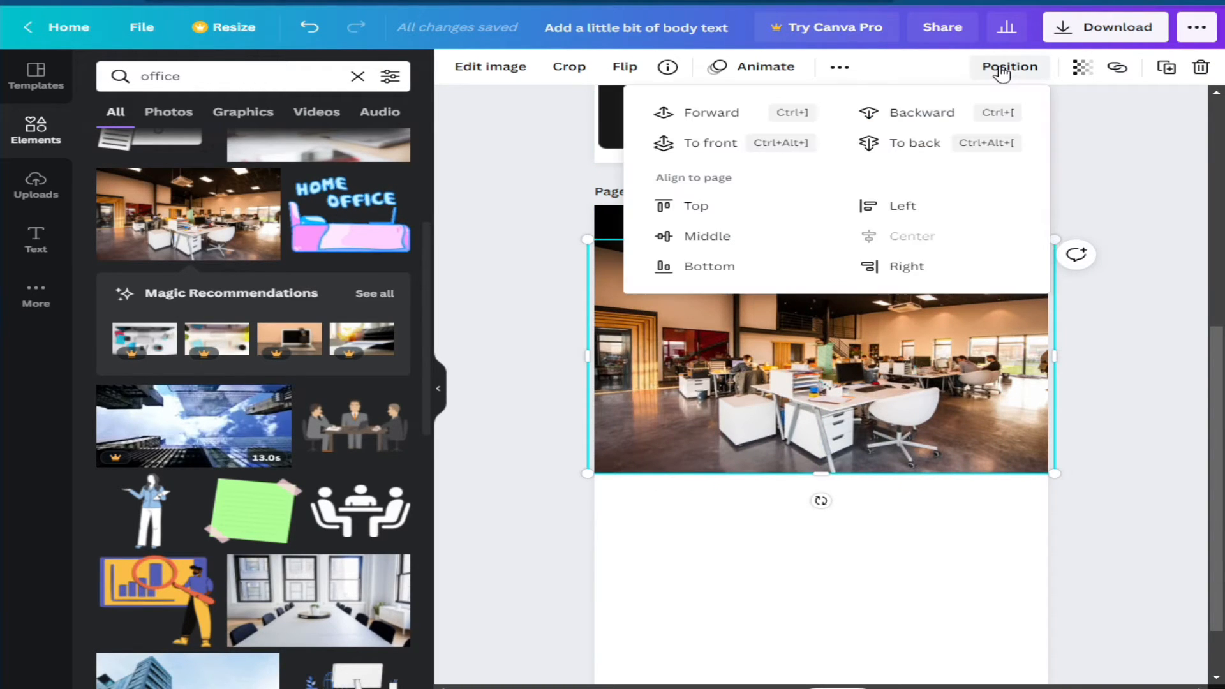
click(910, 117)
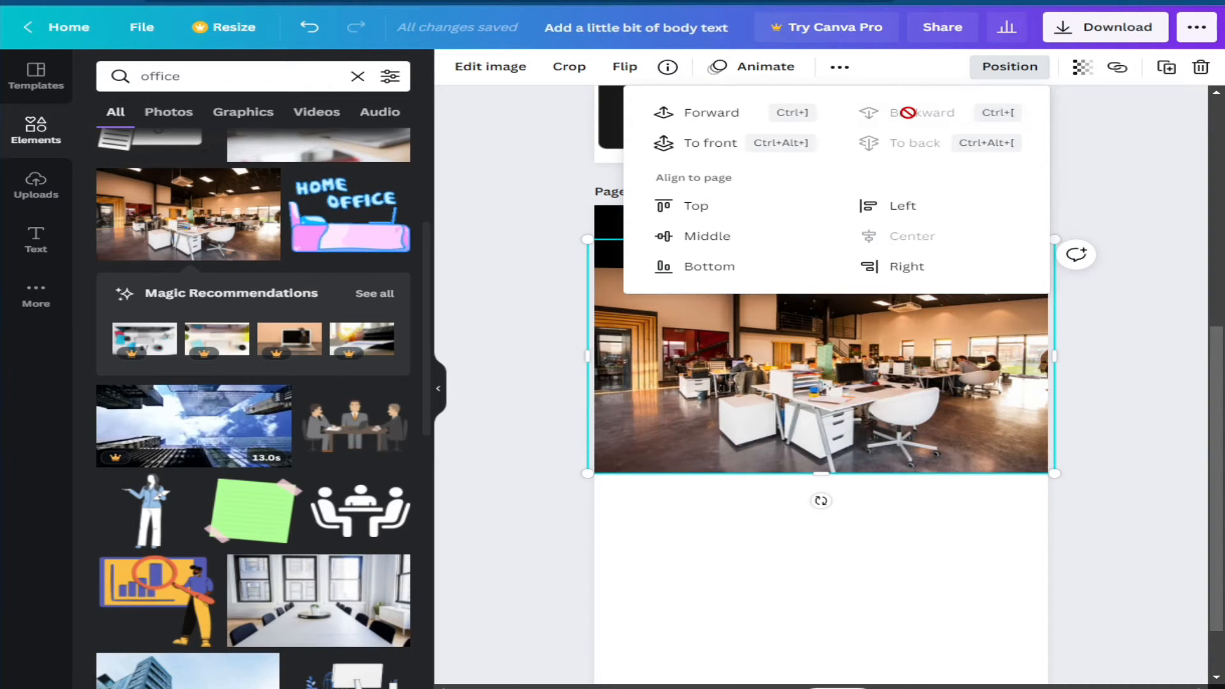
click(1142, 169)
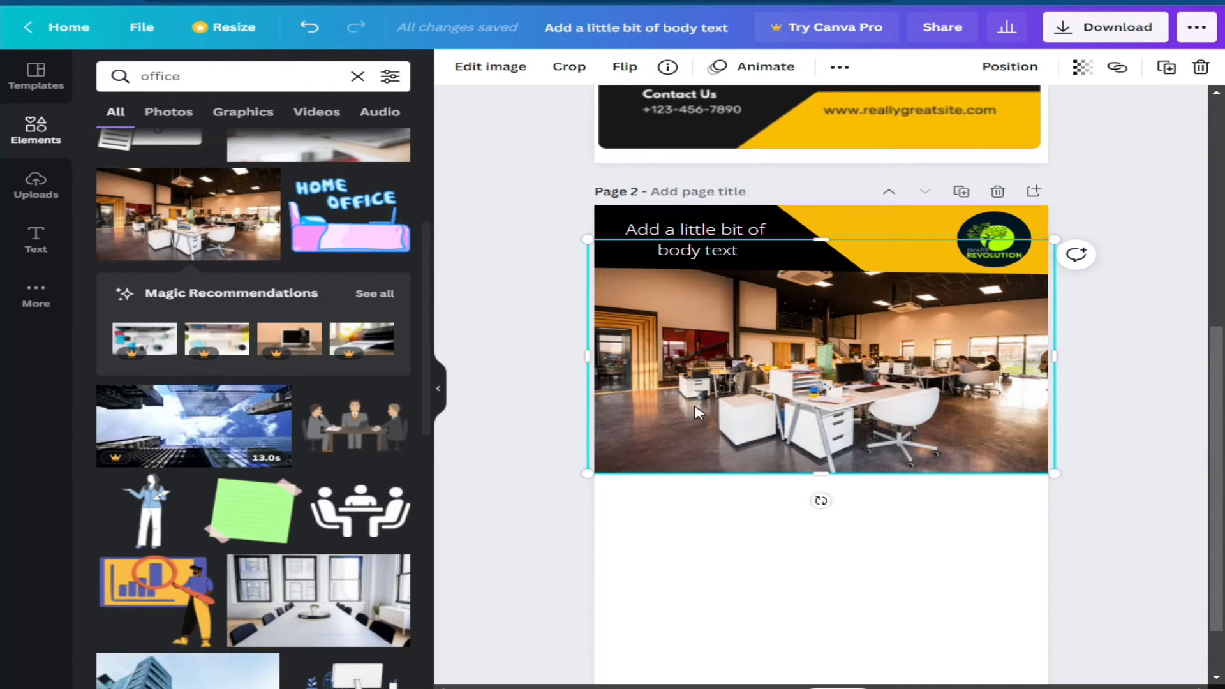
drag(755, 381, 769, 352)
click(520, 326)
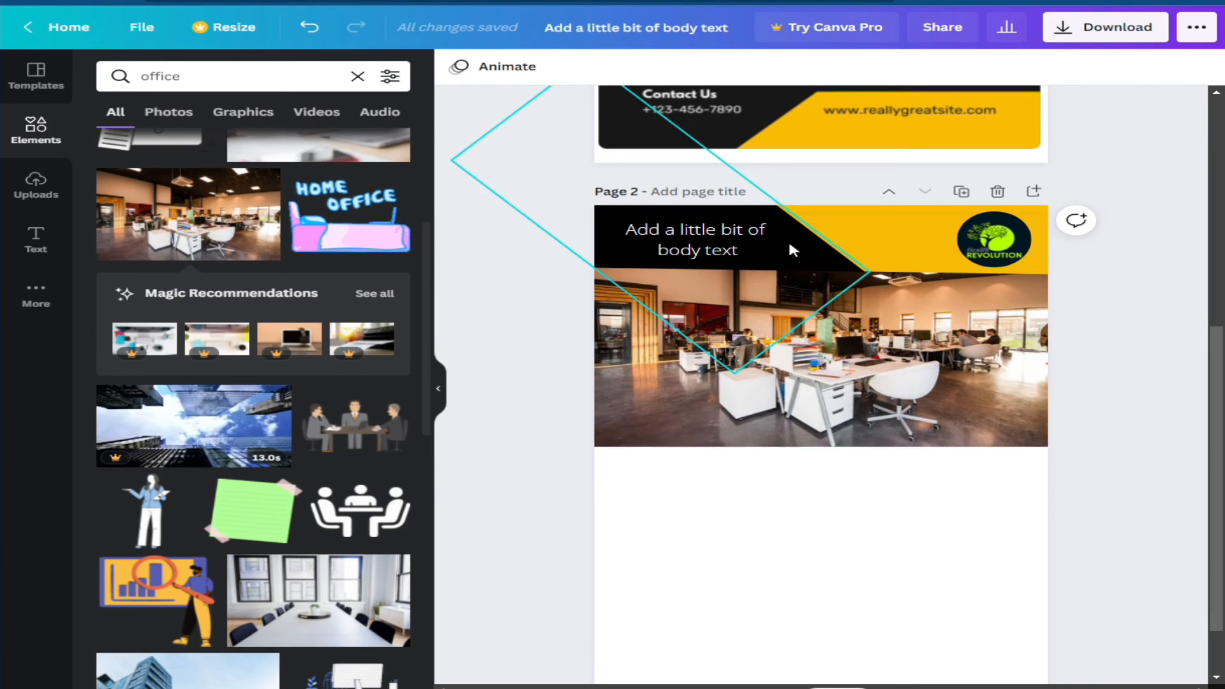
- Compare the page 2 layout with the reference poster on page 1, checking the panels over and below its photo
click(755, 582)
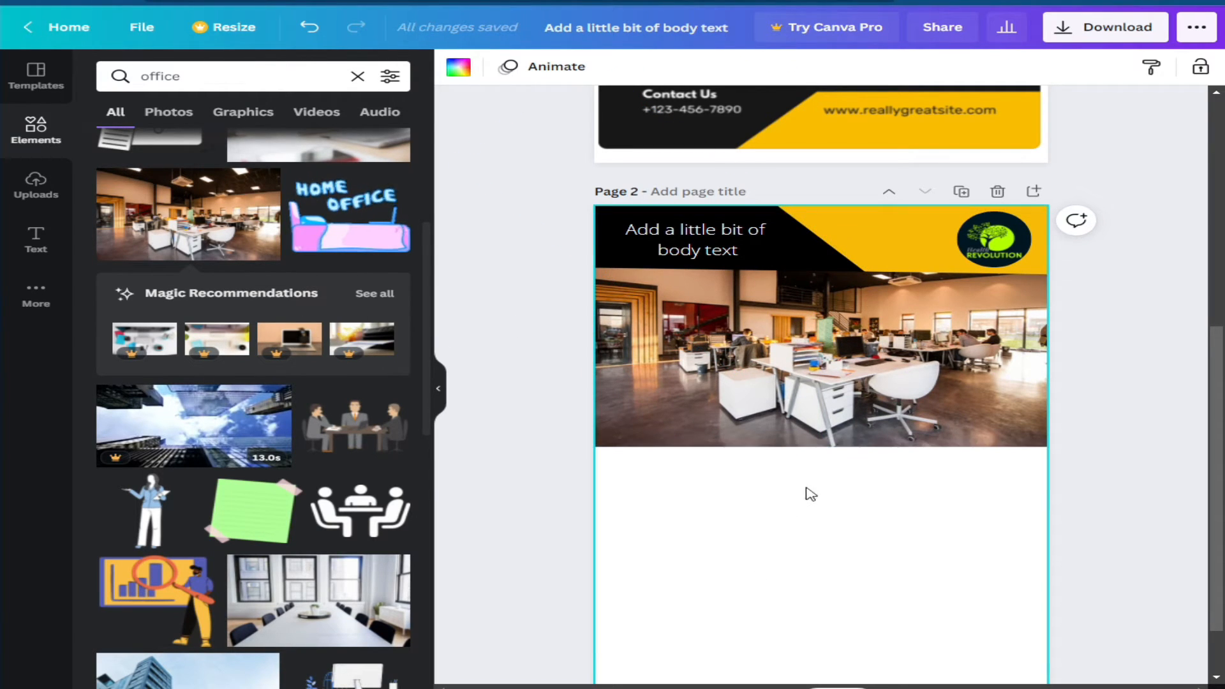
scroll(810, 493, up, 7)
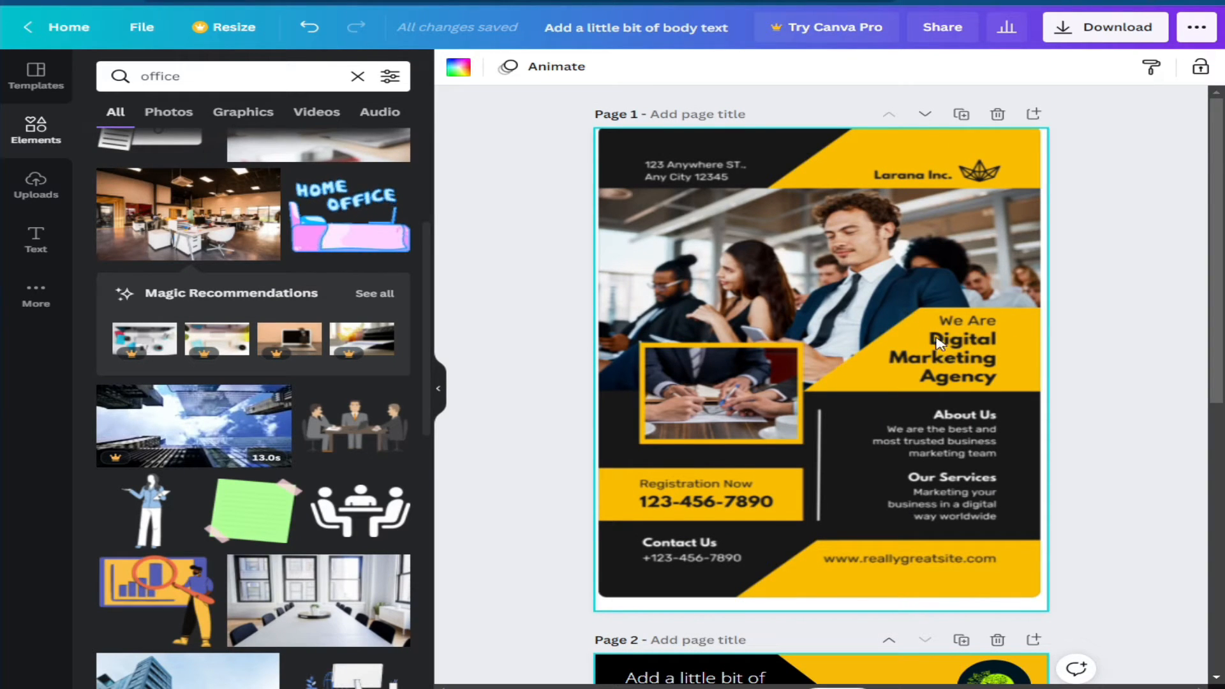
scroll(926, 362, down, 7)
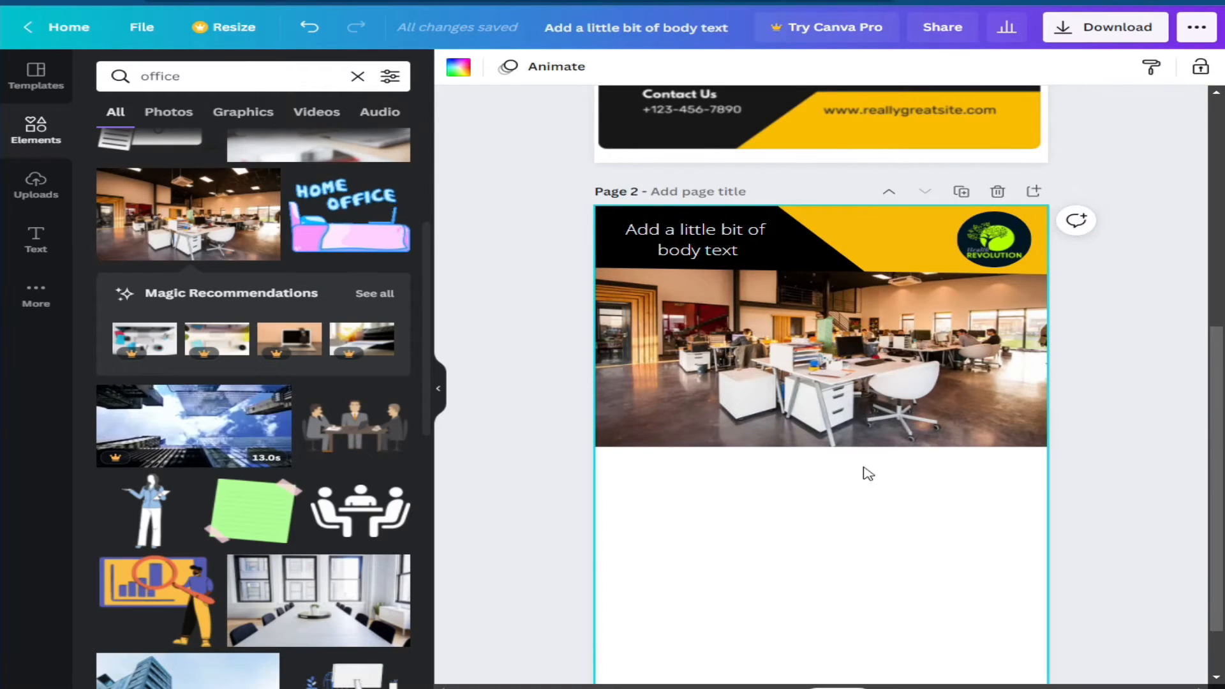
scroll(904, 401, down, 1)
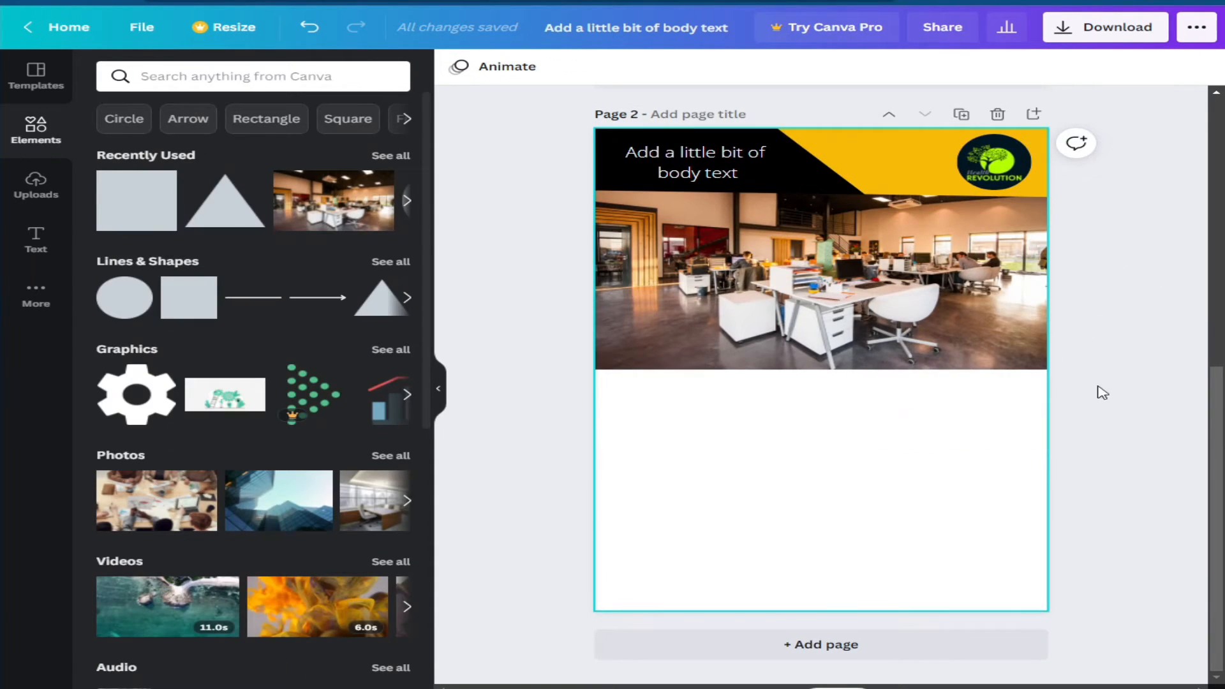
click(840, 317)
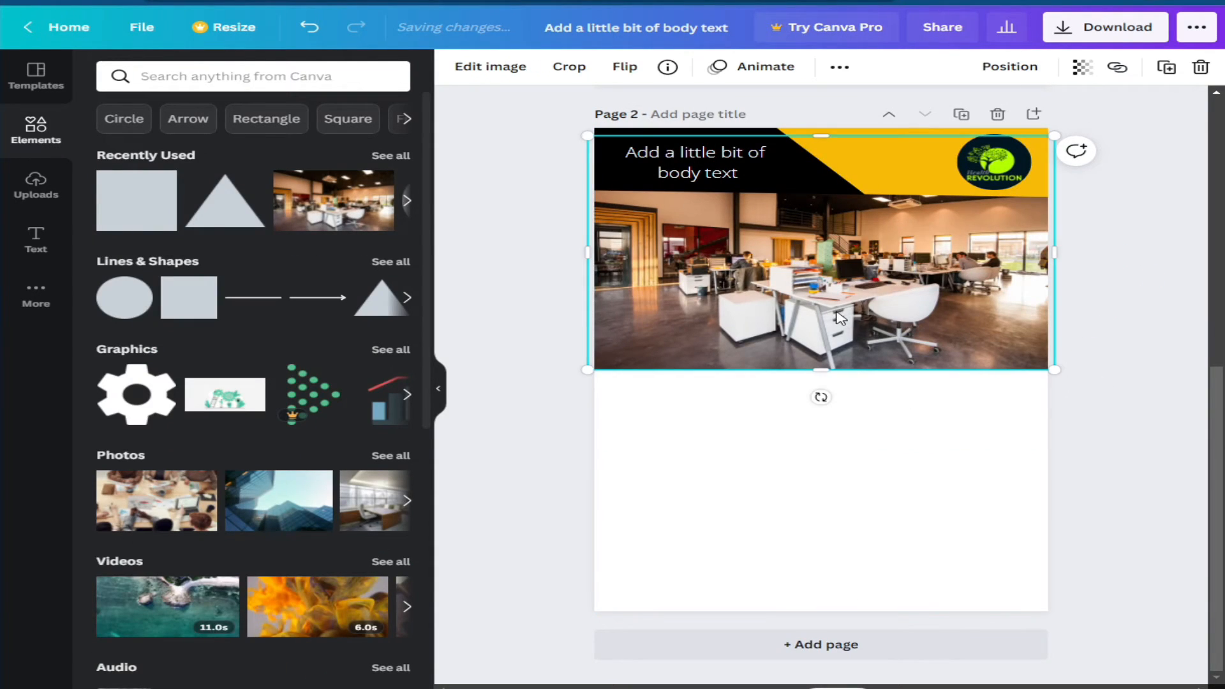
click(939, 483)
click(1159, 420)
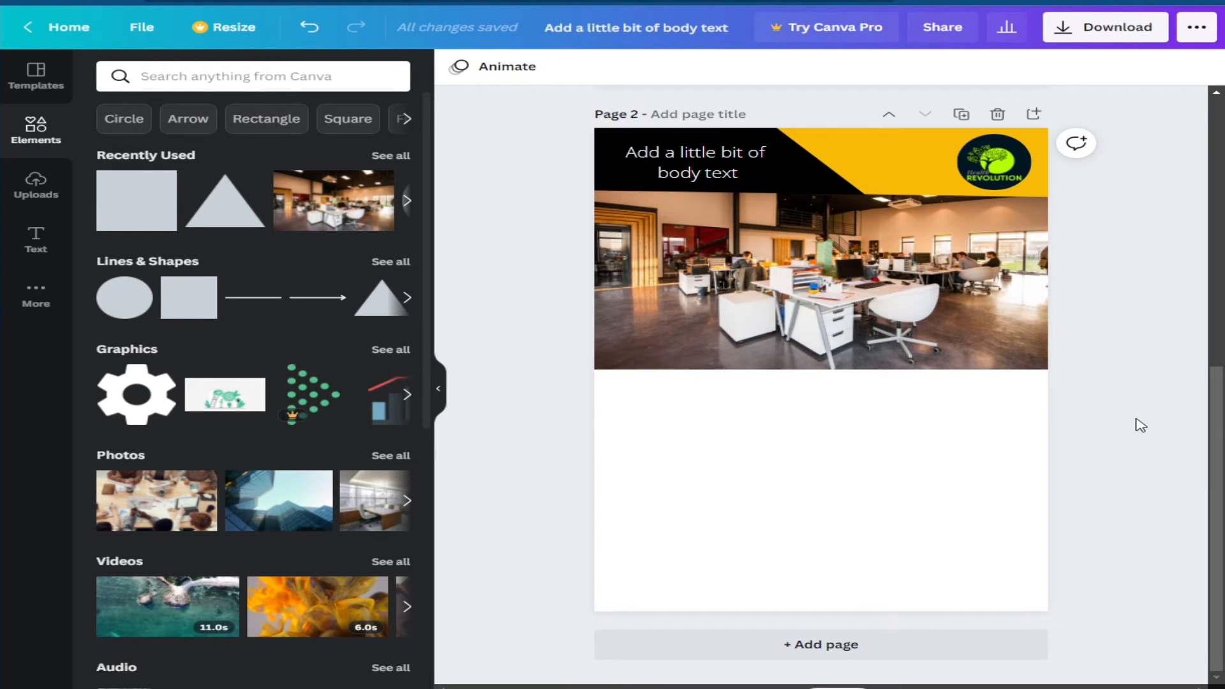
scroll(1137, 423, up, 6)
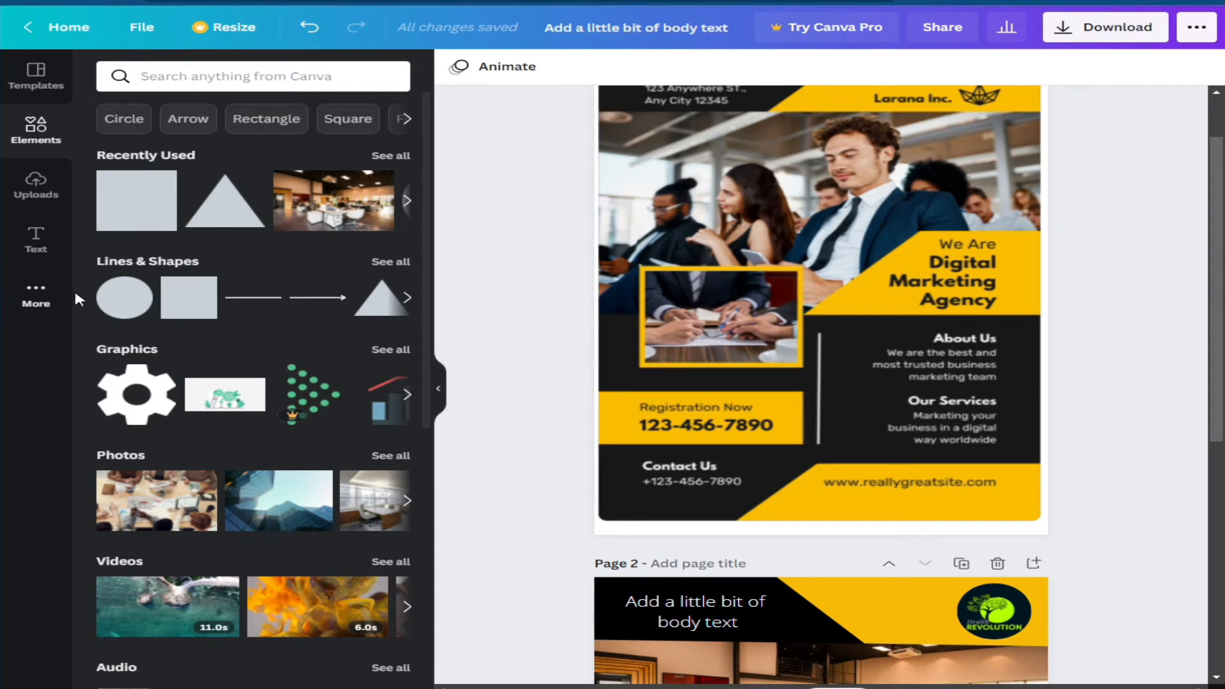
- Add the two-tone trapezoid from the Shapes collection to page 2 and place it over the office photo's lower right corner
click(185, 78)
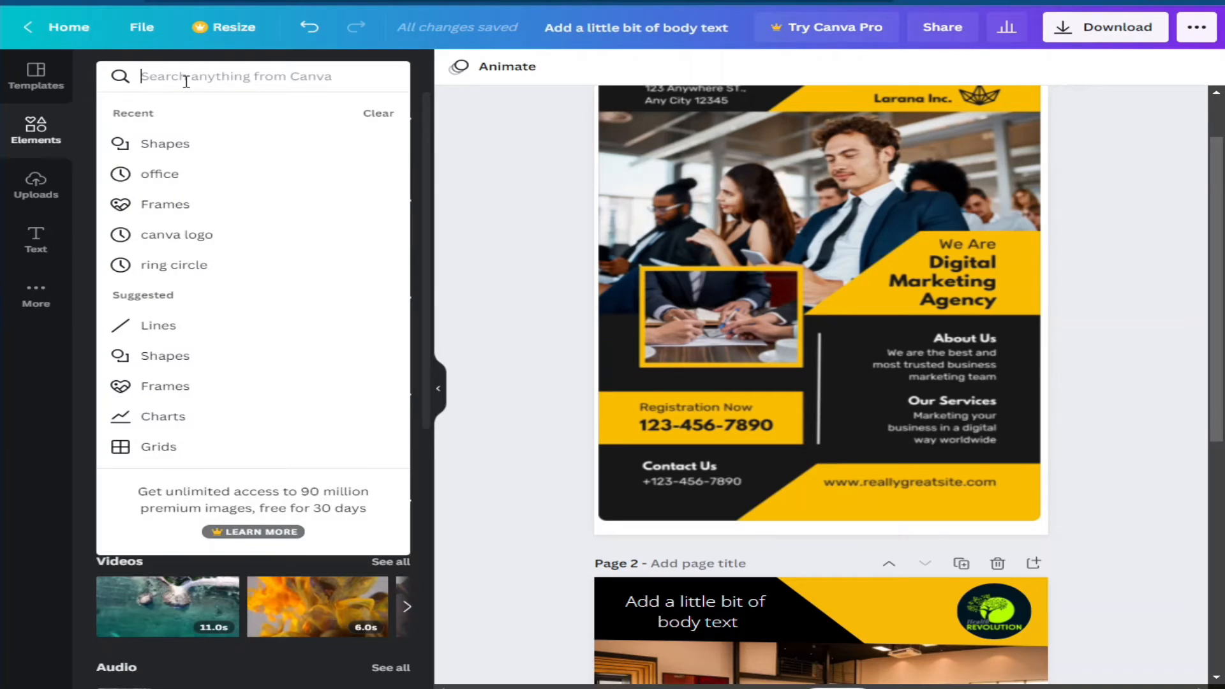
click(184, 134)
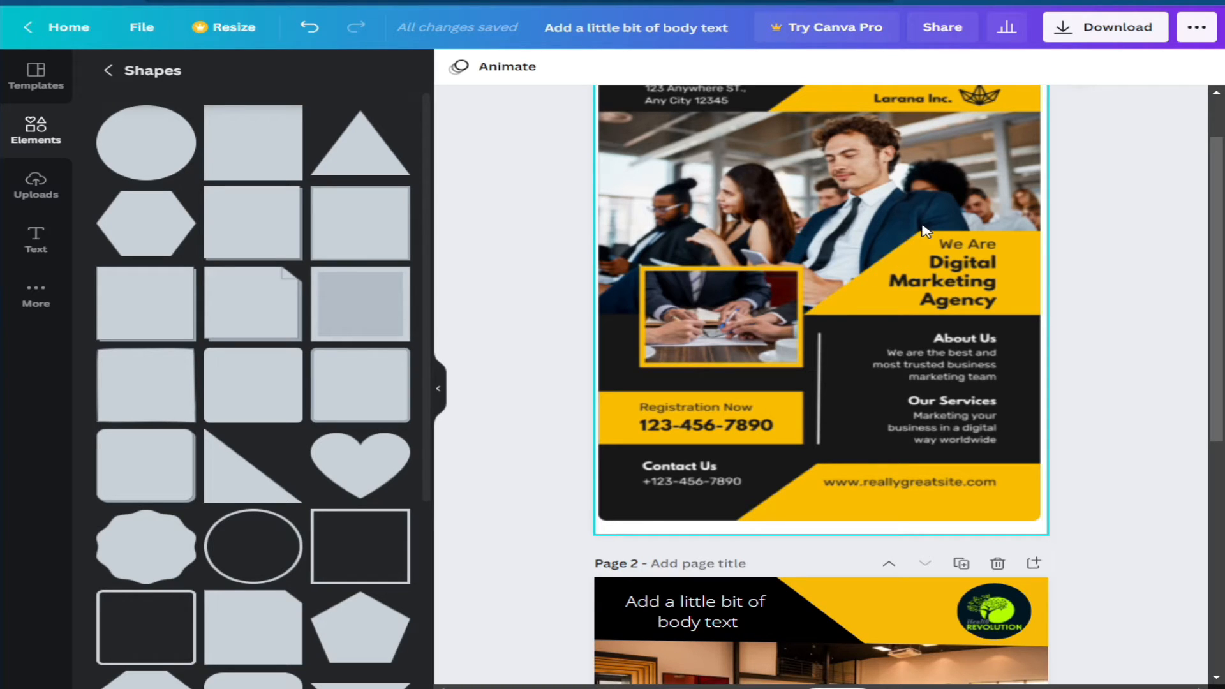
scroll(249, 306, down, 5)
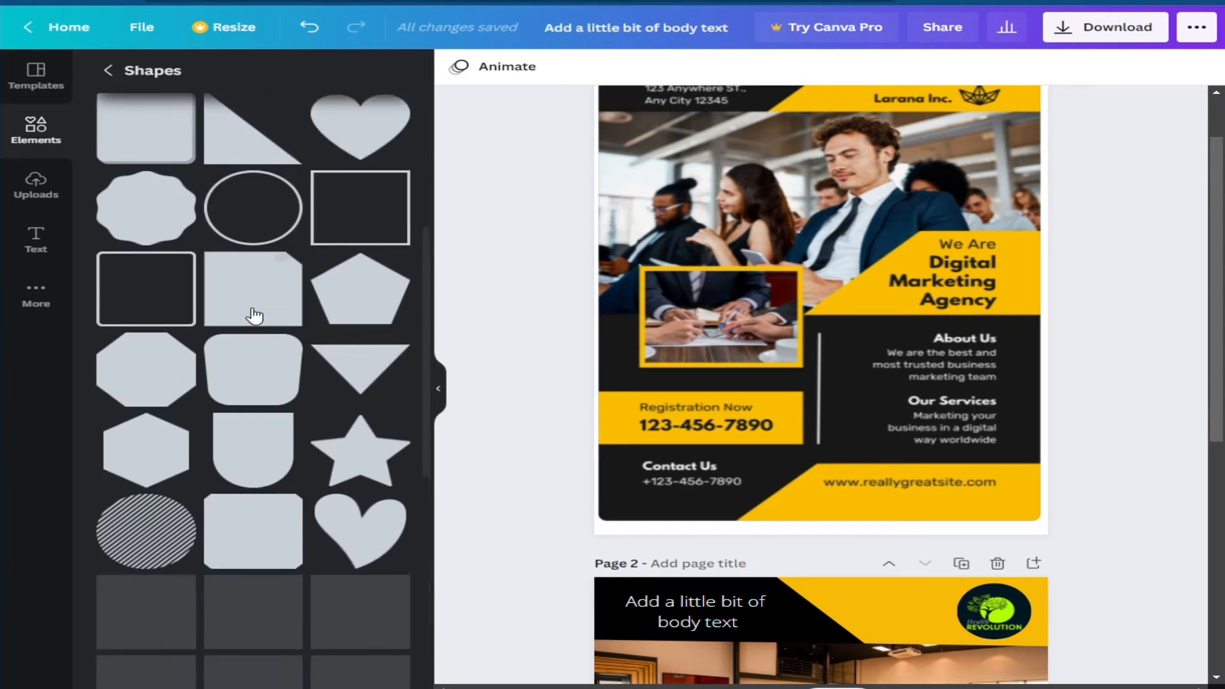
scroll(253, 315, down, 3)
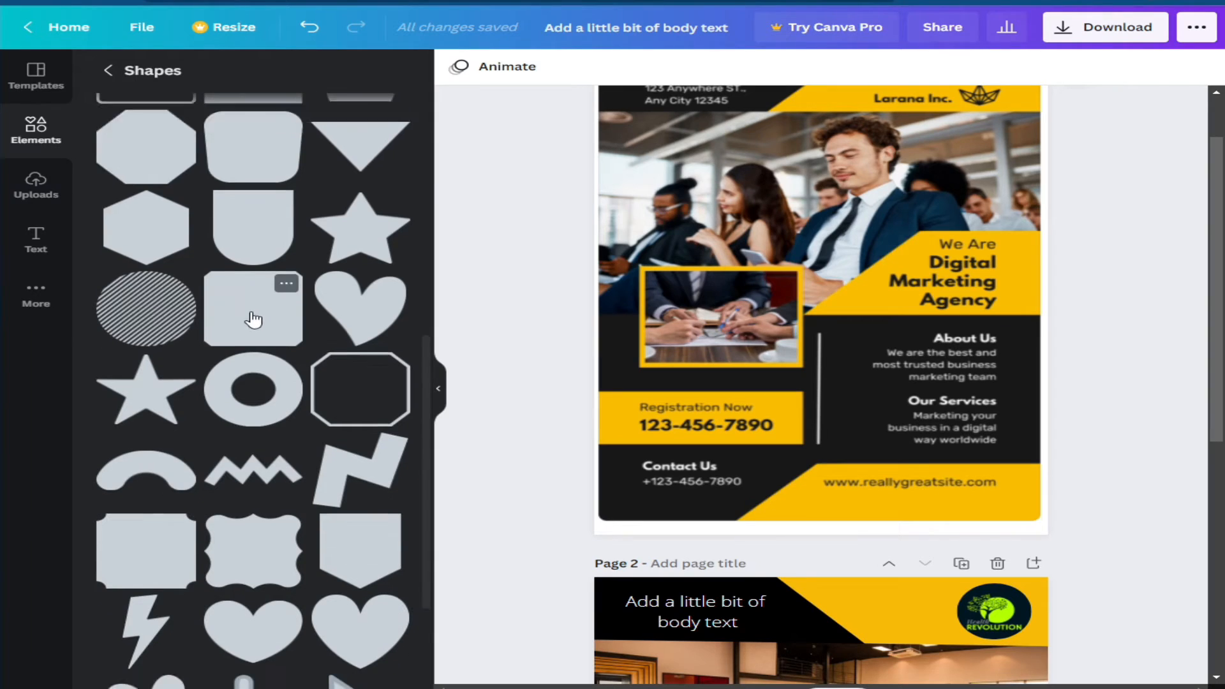
scroll(253, 315, down, 10)
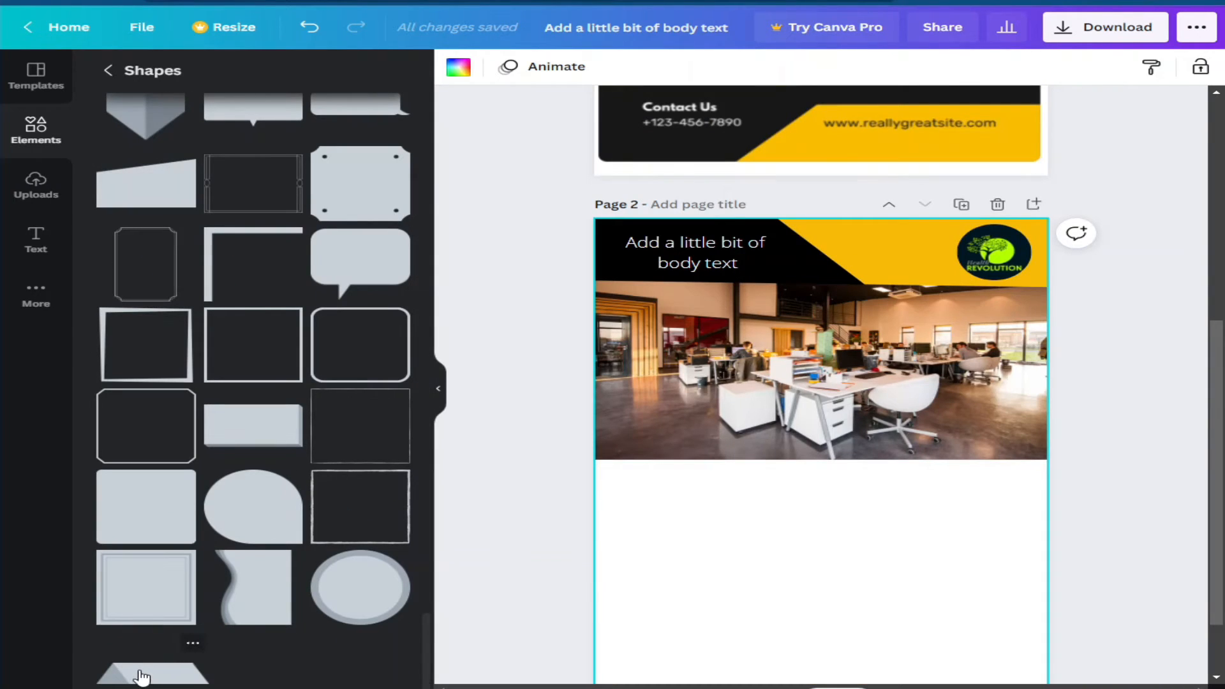
click(144, 676)
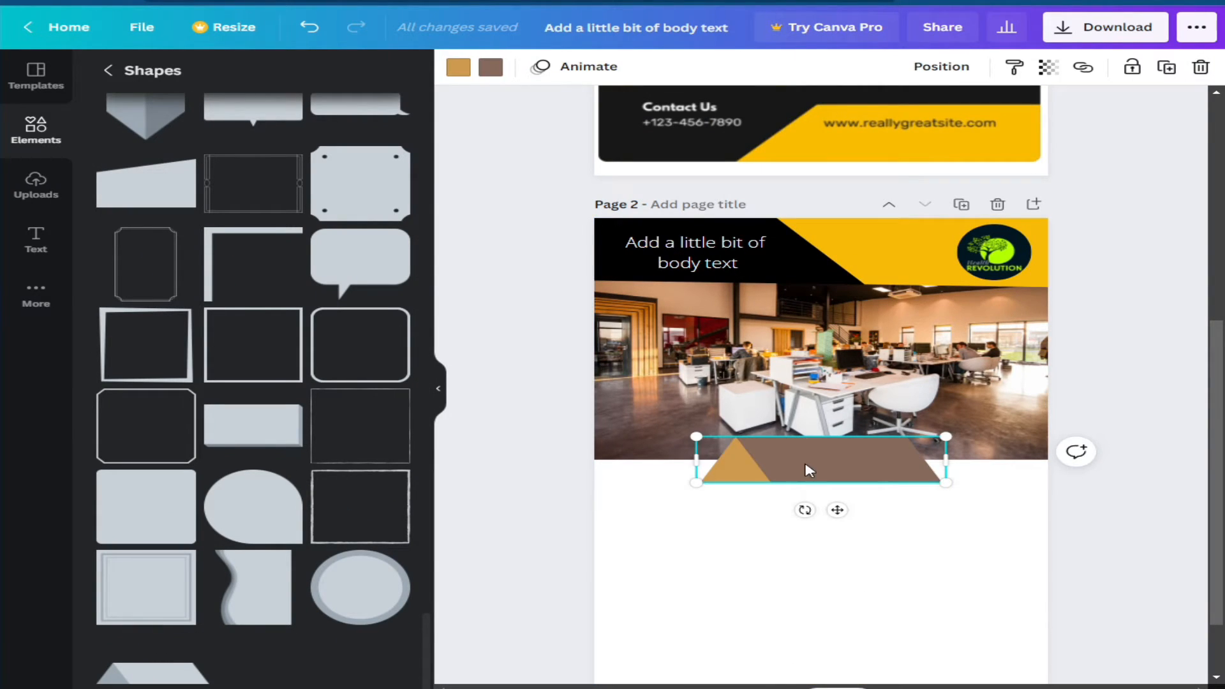
drag(808, 470, 940, 437)
drag(939, 441, 940, 440)
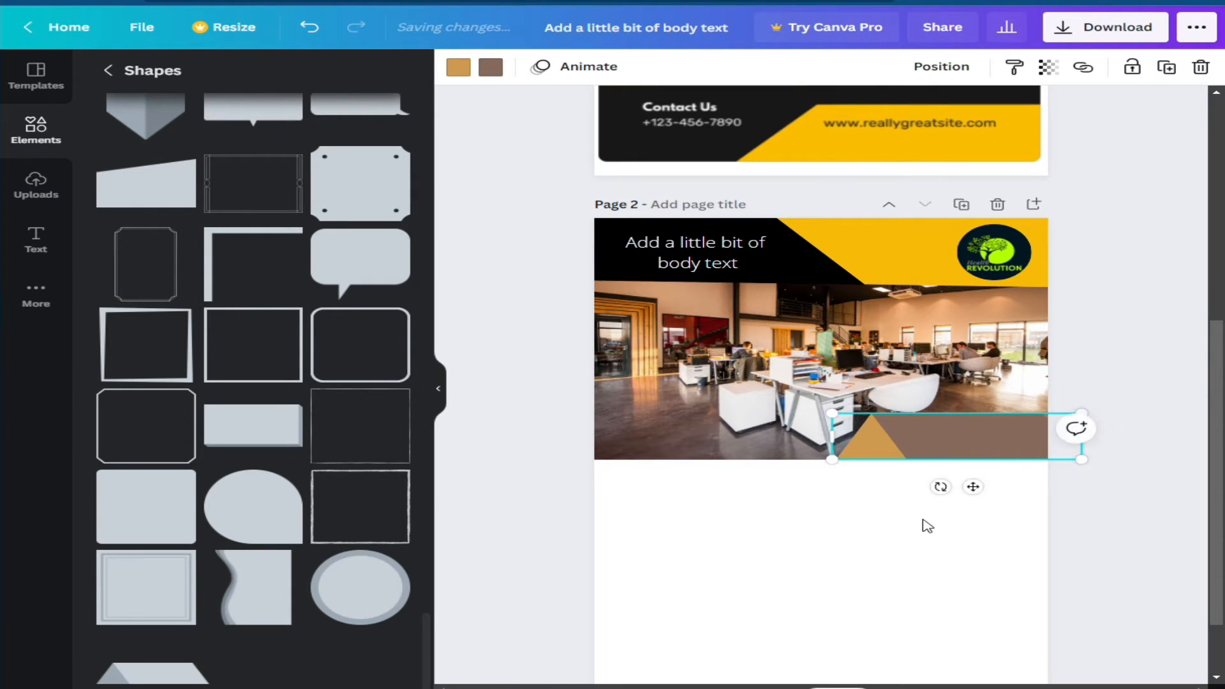
- Recolour both parts of the trapezoid with the document's yellow
click(901, 530)
click(878, 451)
click(458, 68)
click(294, 144)
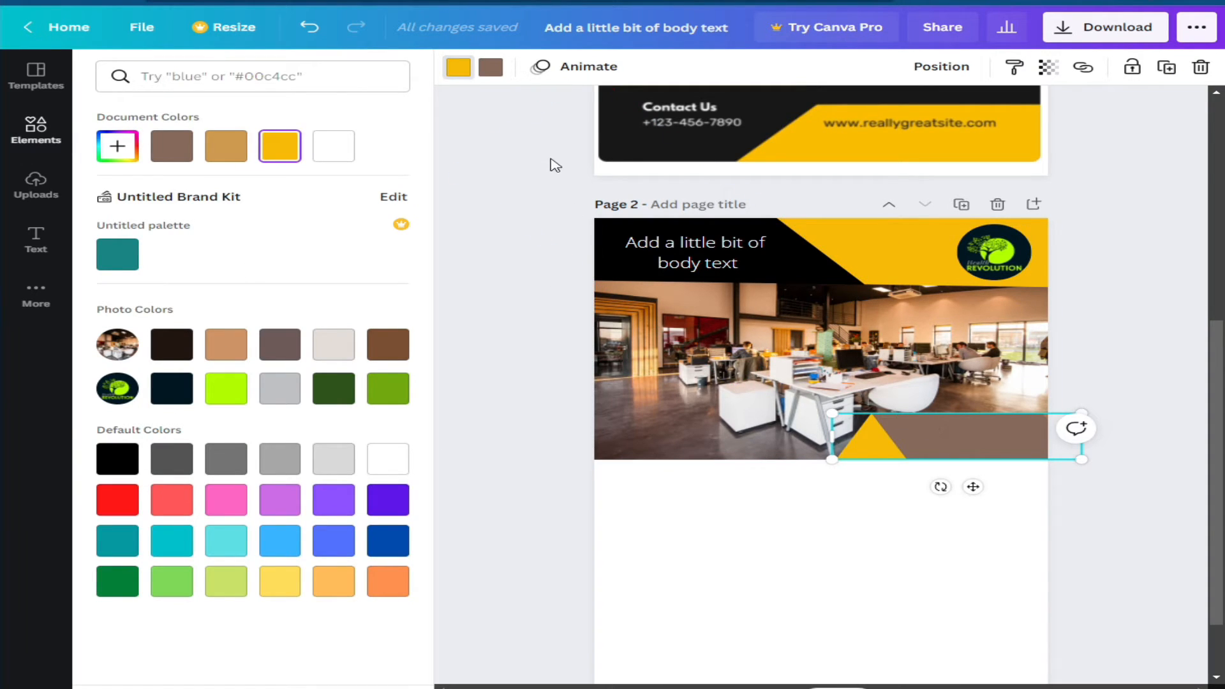
click(491, 68)
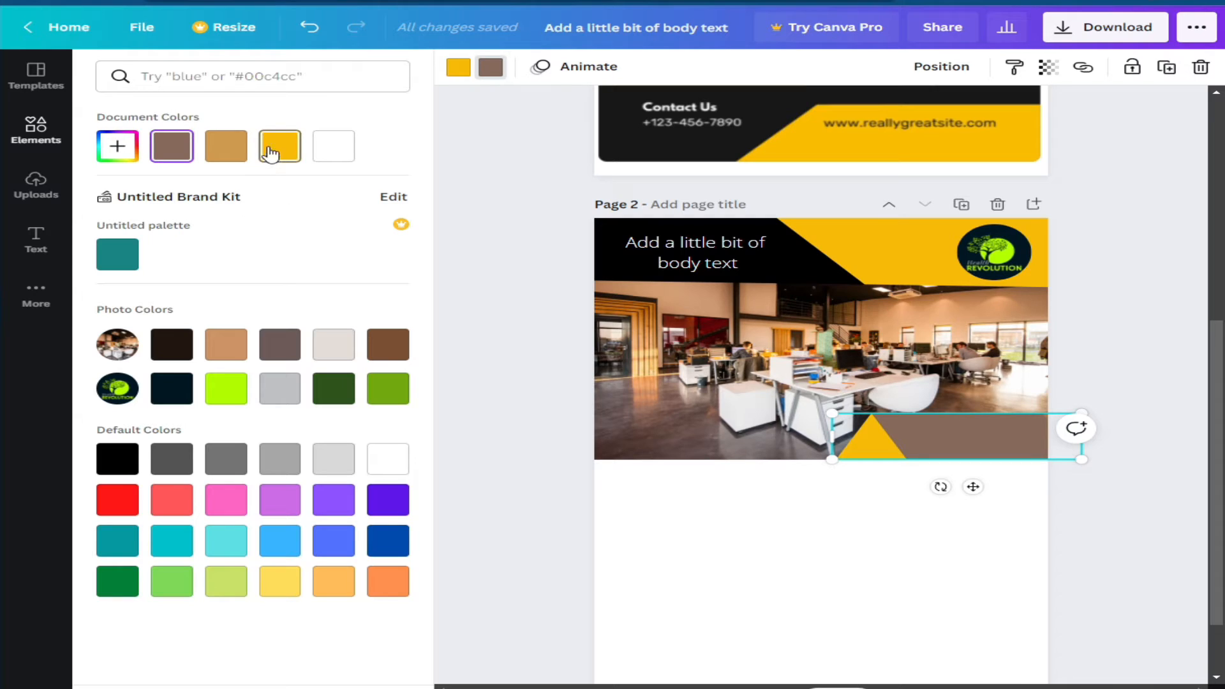
click(288, 151)
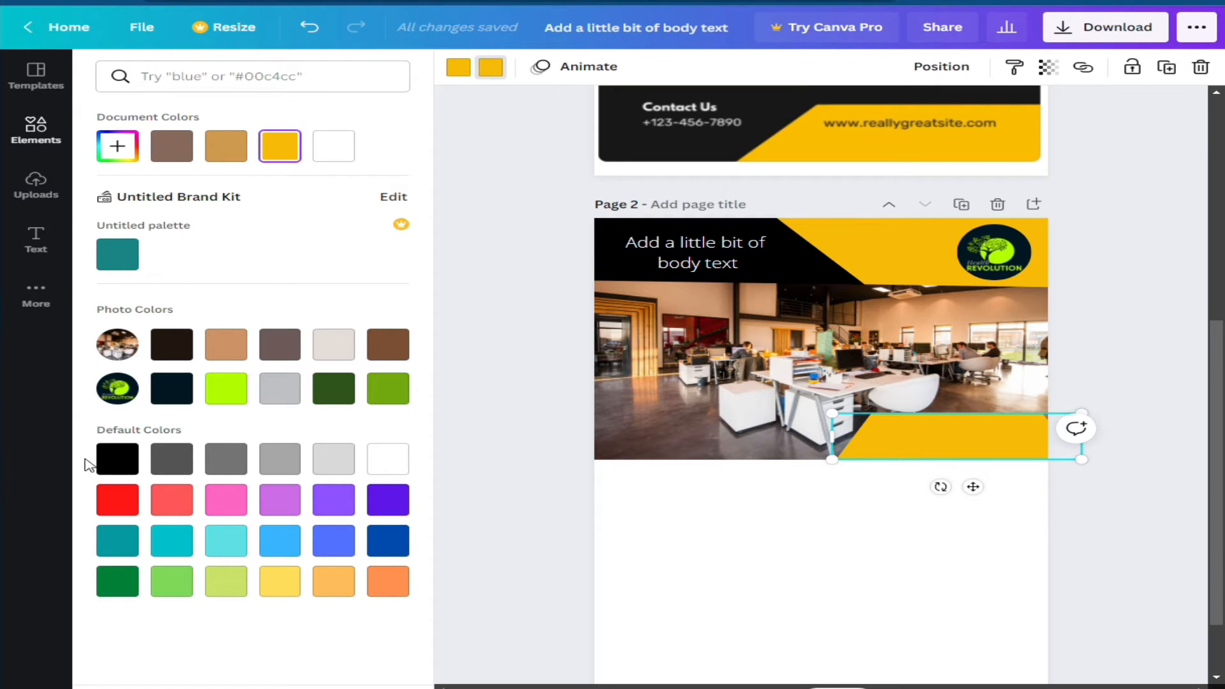
- Enlarge the yellow trapezoid upward and past the page's right edge, keeping its slanted side over the photo, and compare it with page 1
drag(1081, 413, 1211, 322)
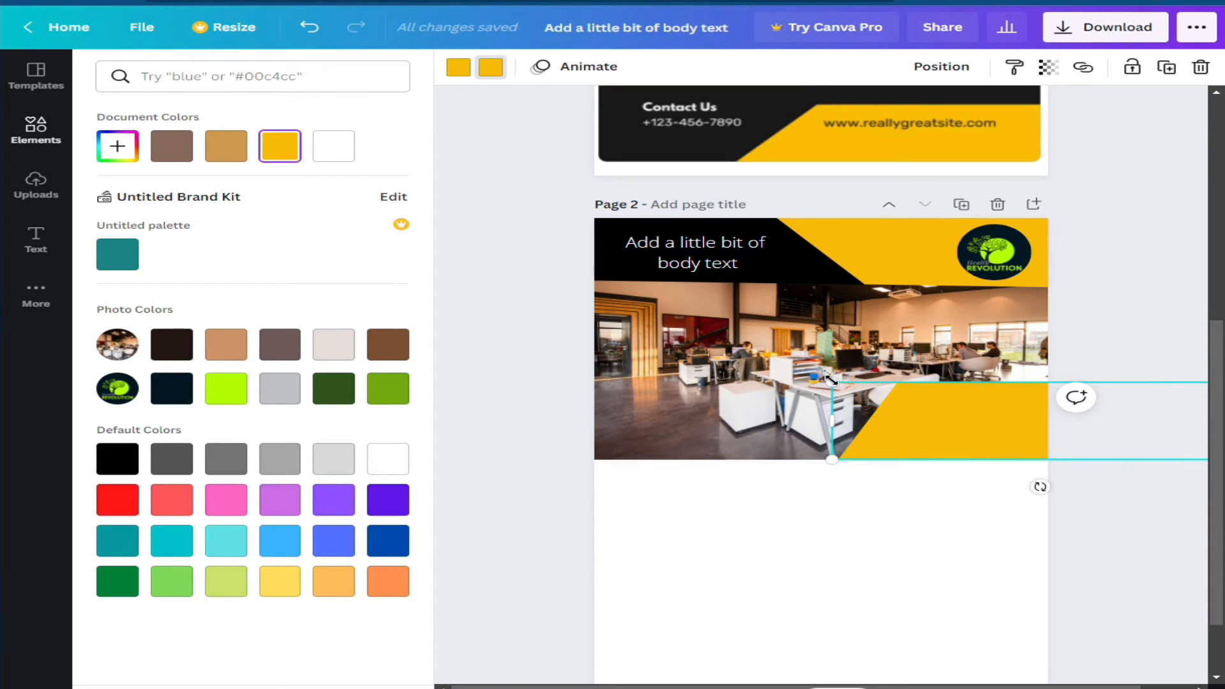
drag(831, 381, 797, 361)
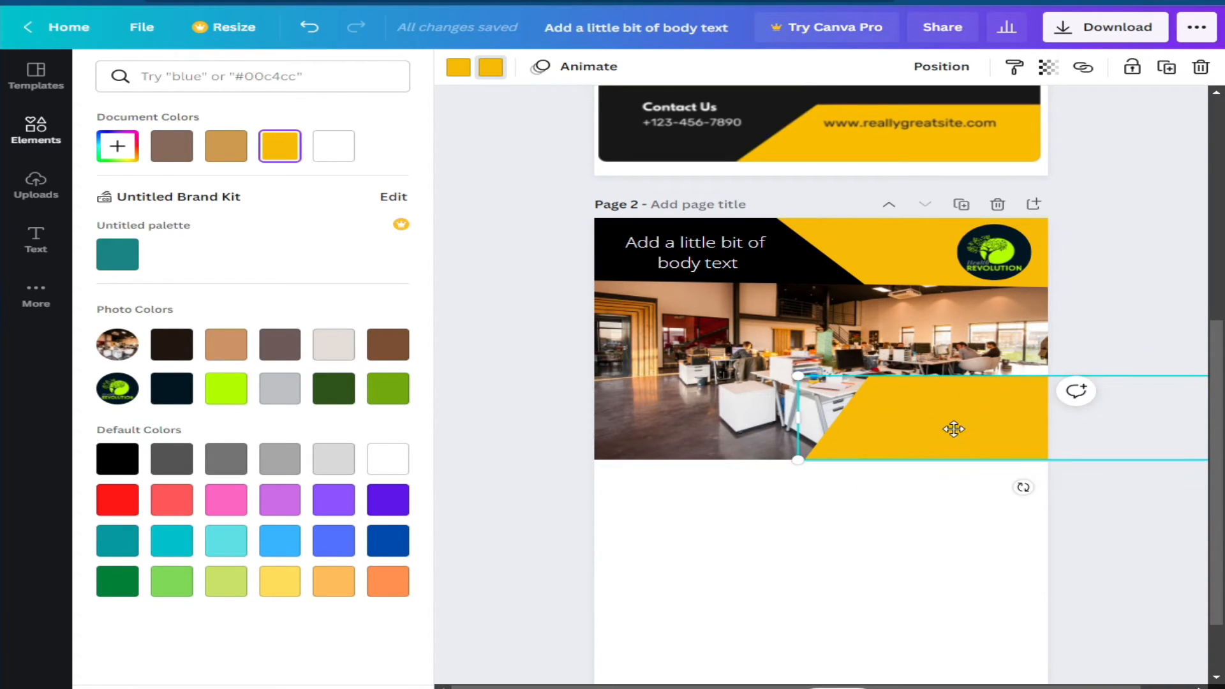
drag(951, 429, 948, 428)
scroll(925, 447, up, 7)
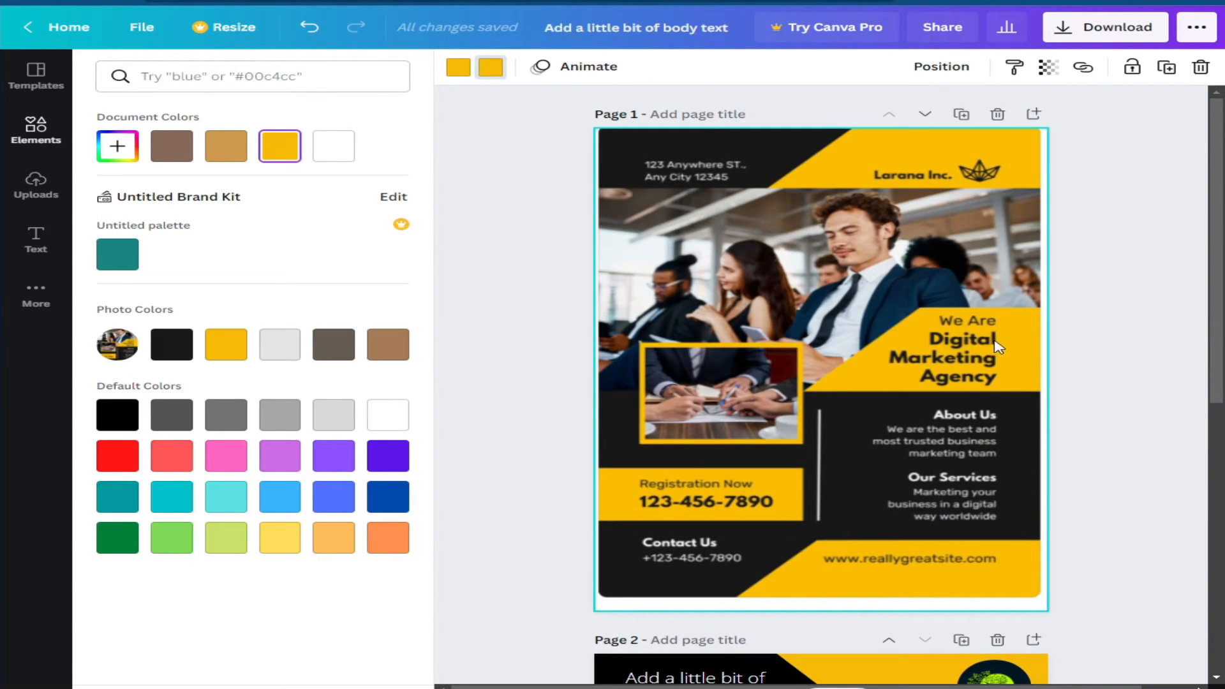
- Fine-tune the yellow panel's size and slanted edge to resemble the panel on page 1, and lock it in place
scroll(944, 376, down, 5)
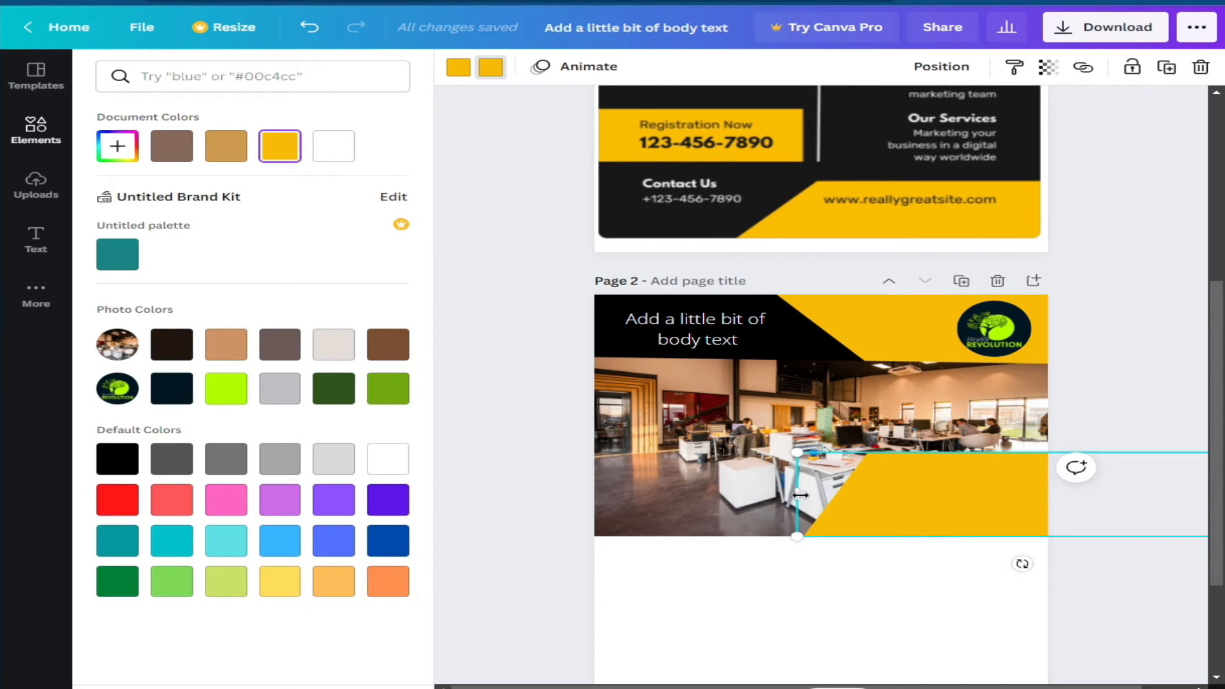
drag(800, 495, 834, 495)
drag(834, 452, 805, 417)
drag(923, 516, 921, 514)
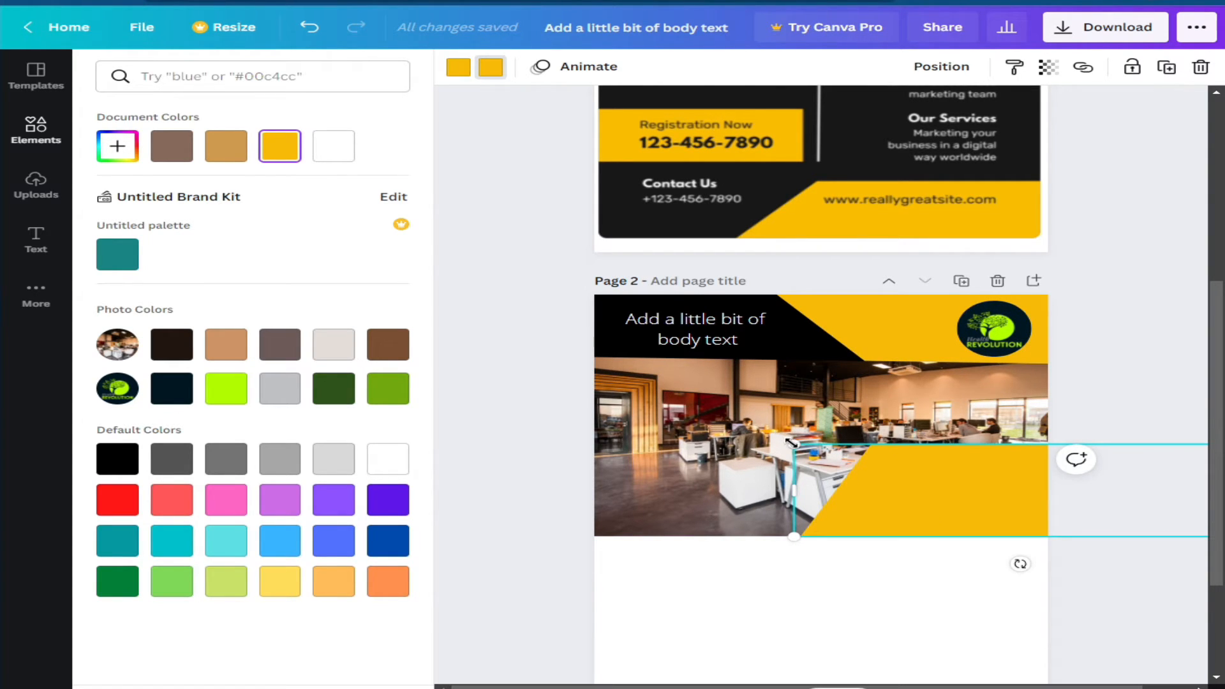
drag(791, 442, 836, 463)
scroll(874, 590, up, 5)
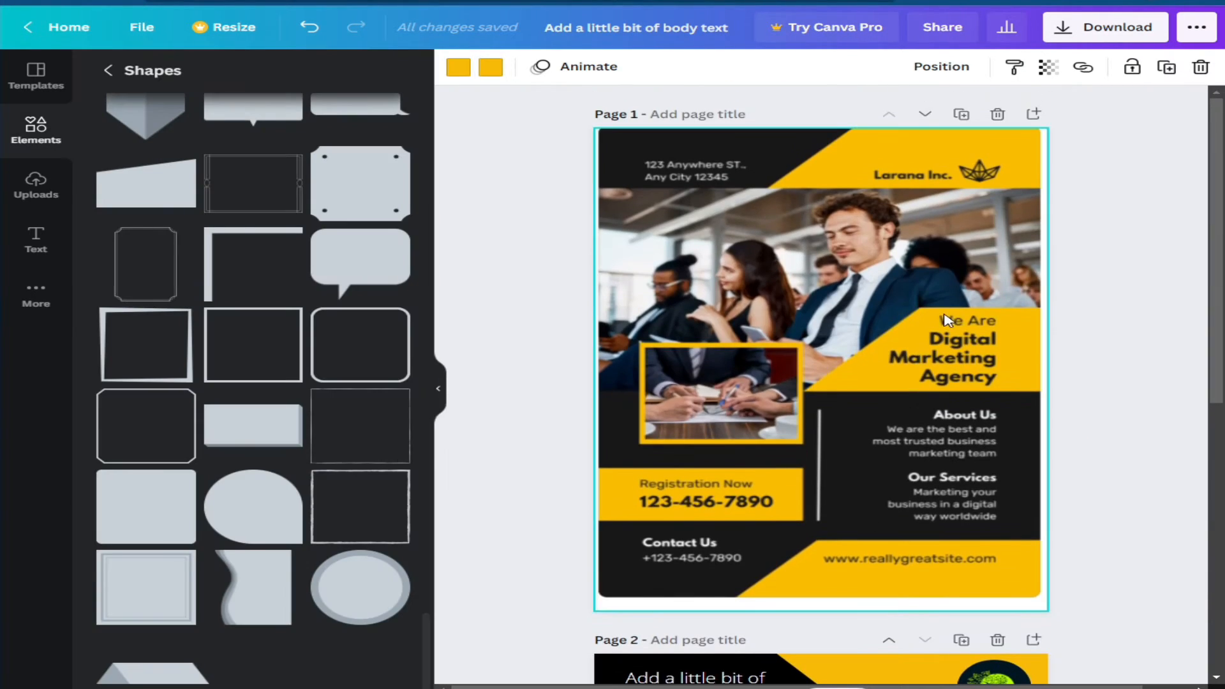
scroll(743, 590, down, 6)
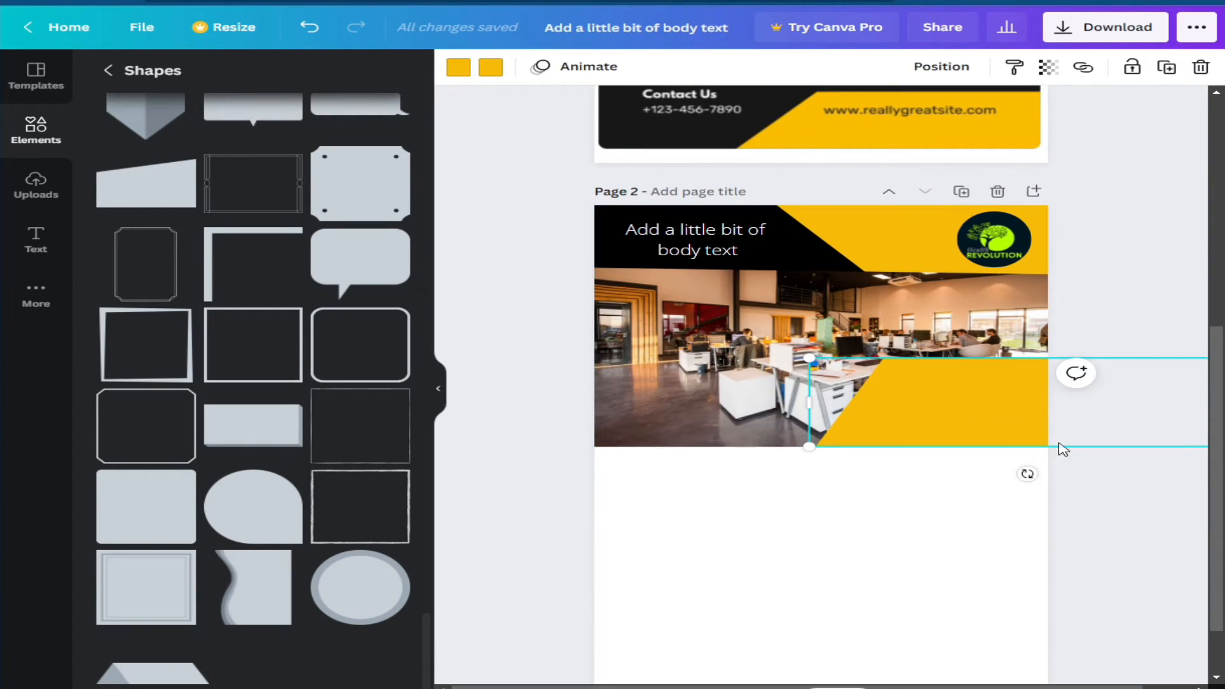
click(1131, 66)
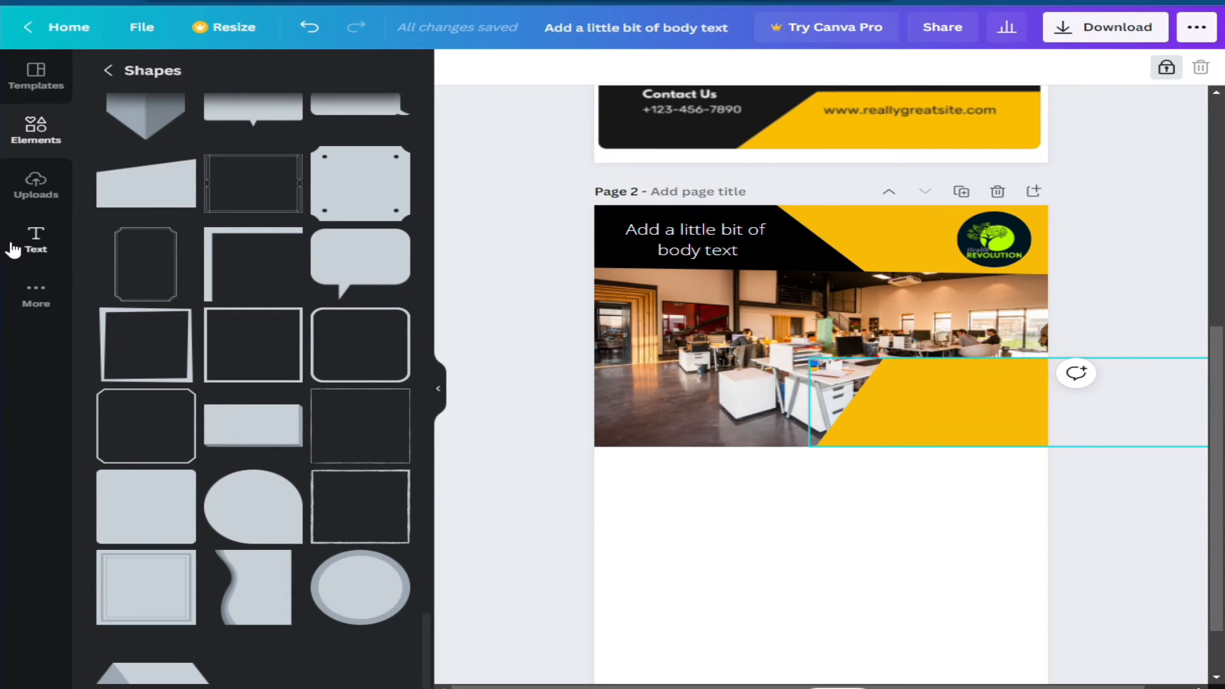
- Add a heading text box to page 2, move it toward the yellow panel and wrap it onto two lines
click(33, 240)
click(198, 167)
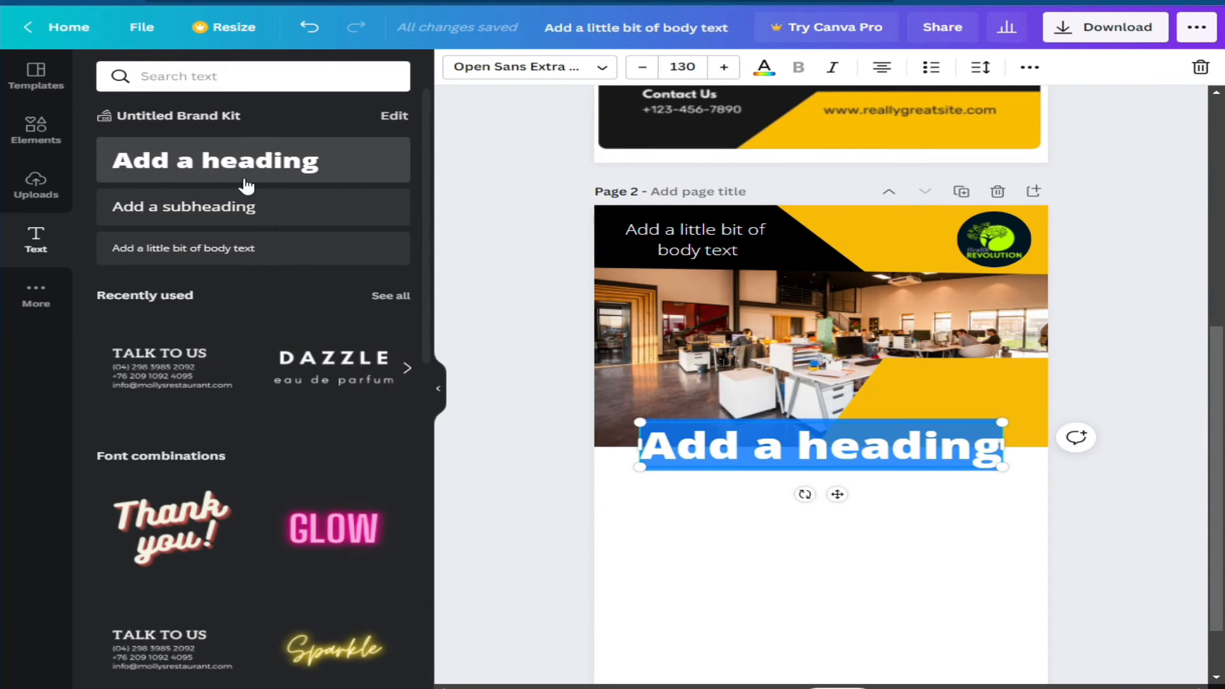
drag(798, 447, 848, 441)
drag(834, 495, 946, 459)
click(923, 420)
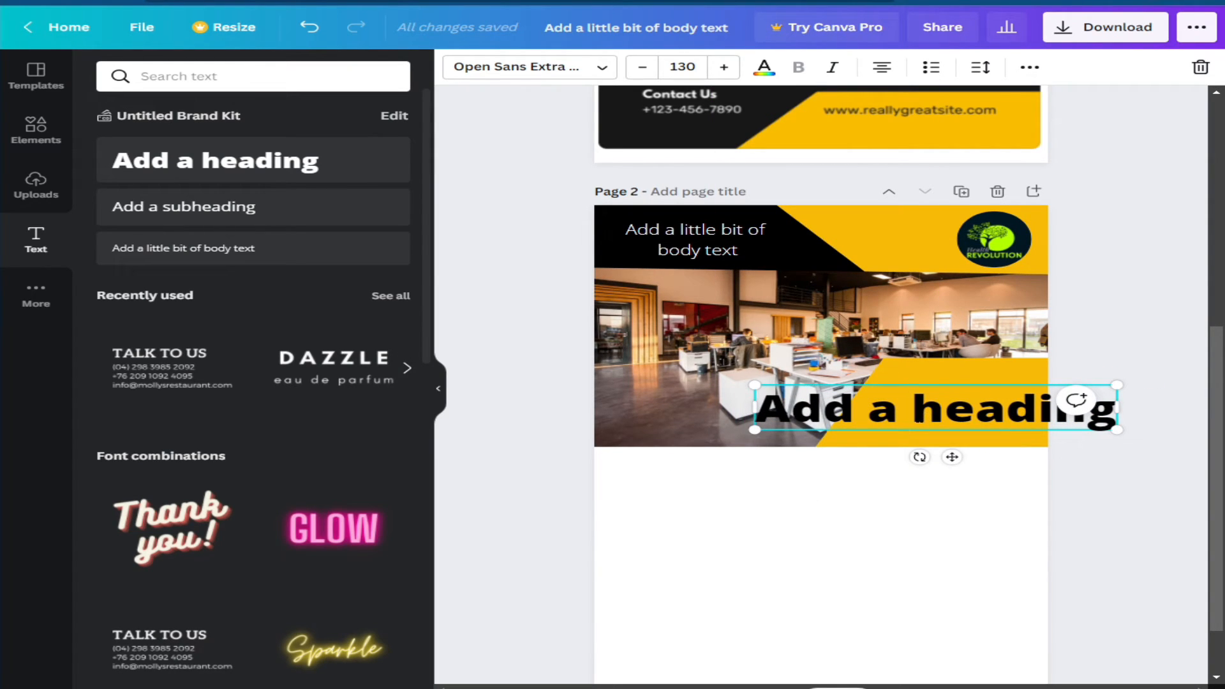
key(Return)
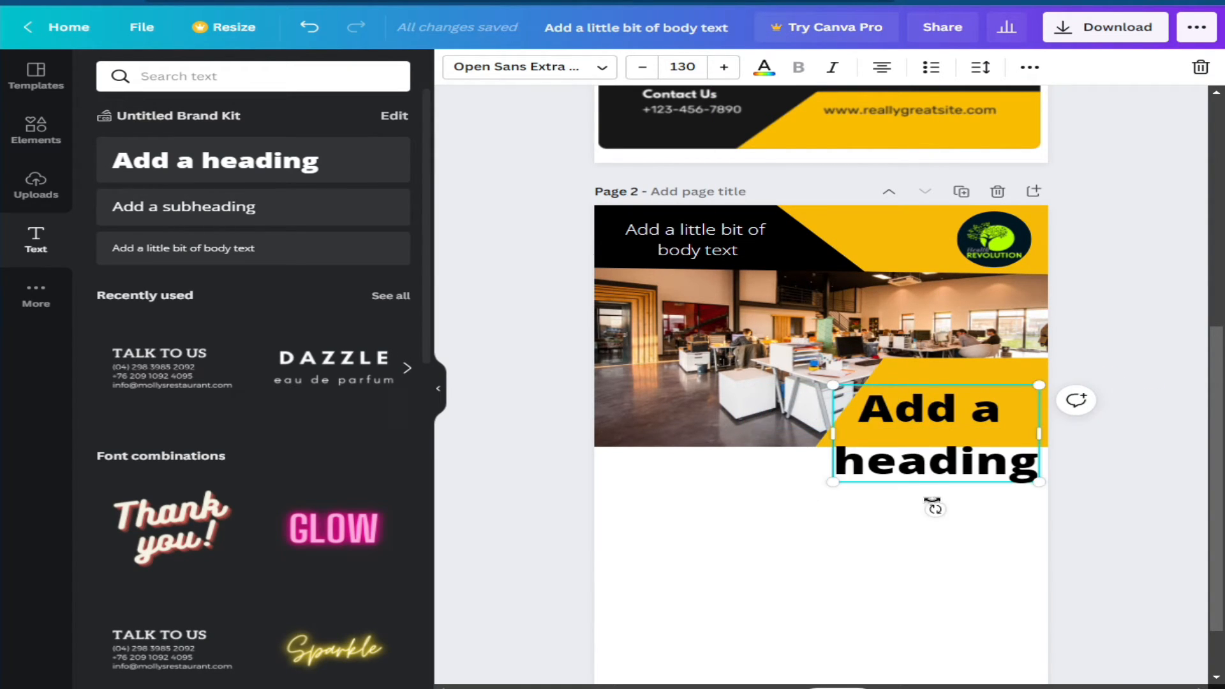
- Scale the heading down to size 87.1 and position it inside the yellow panel
drag(1037, 384, 970, 416)
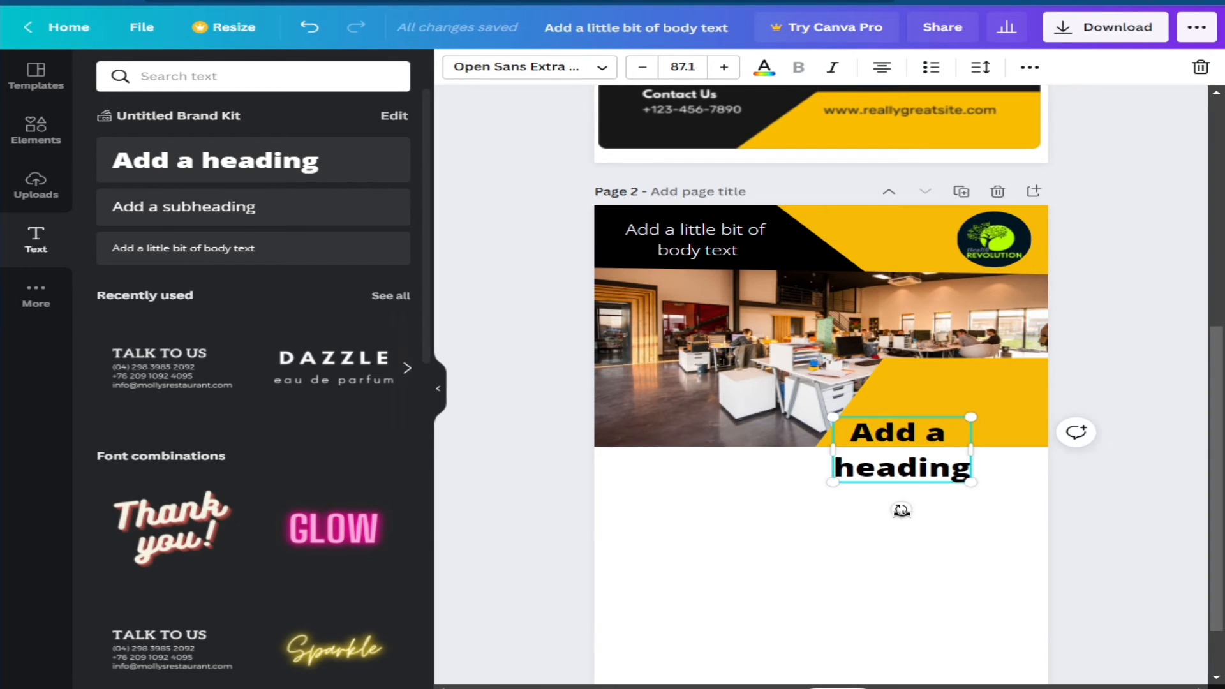
drag(903, 478, 979, 433)
click(954, 524)
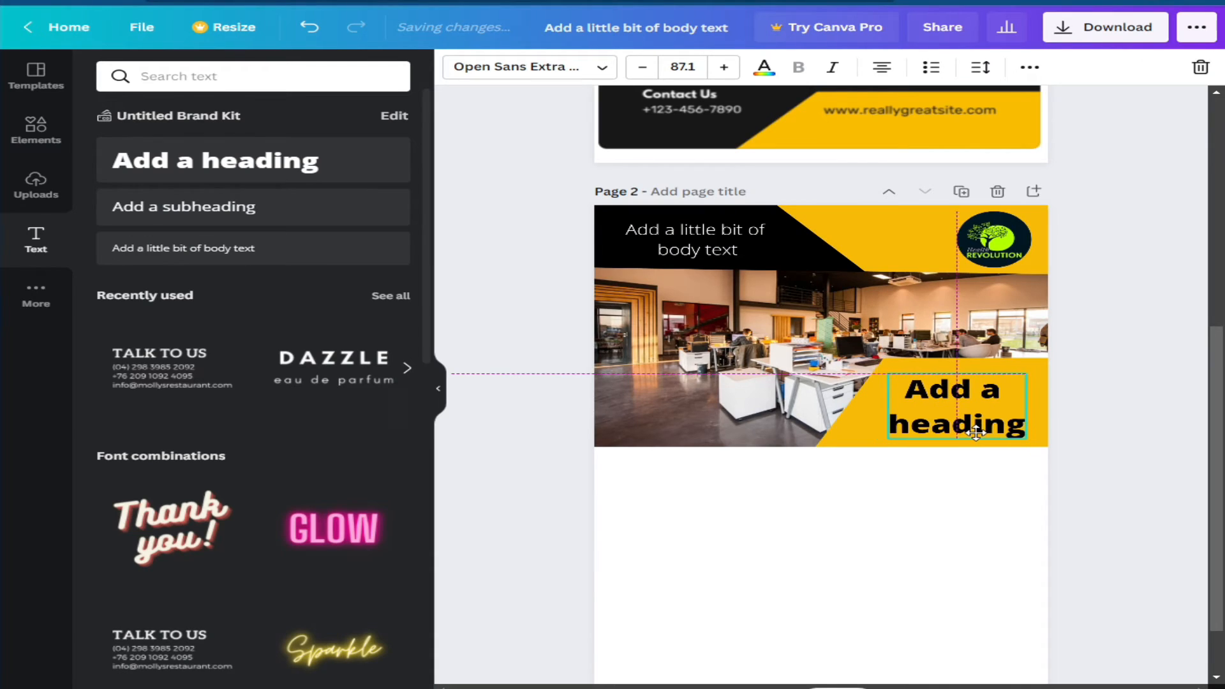
- Increase the heading's font size to 91.1, keeping Open Sans Extra Bold
click(534, 68)
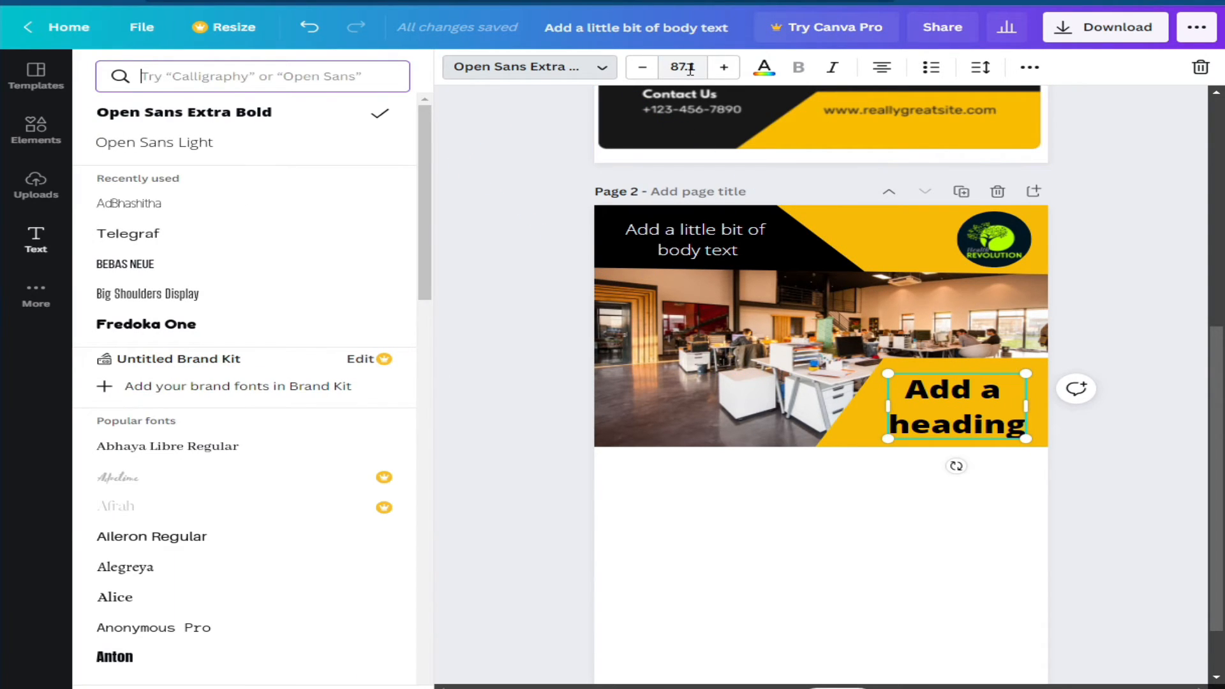
click(724, 68)
click(724, 67)
click(723, 68)
click(724, 68)
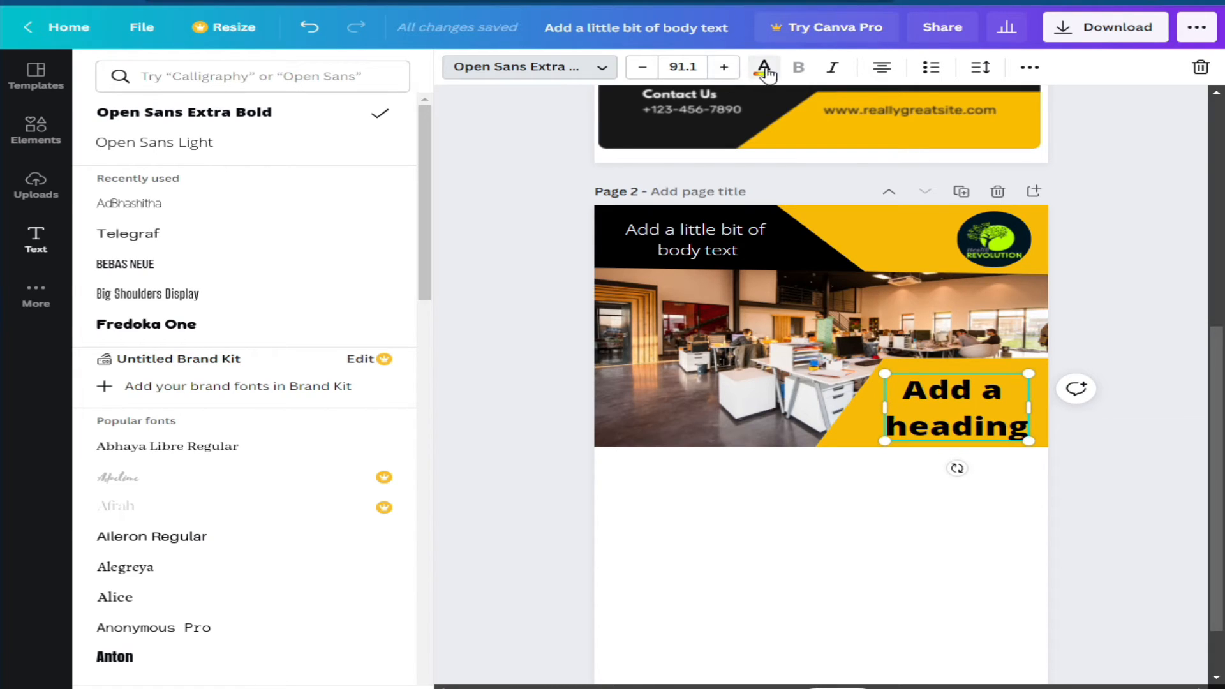
- Try the logo's photo colours on the heading text and set its colour to black
click(763, 67)
click(230, 386)
click(172, 388)
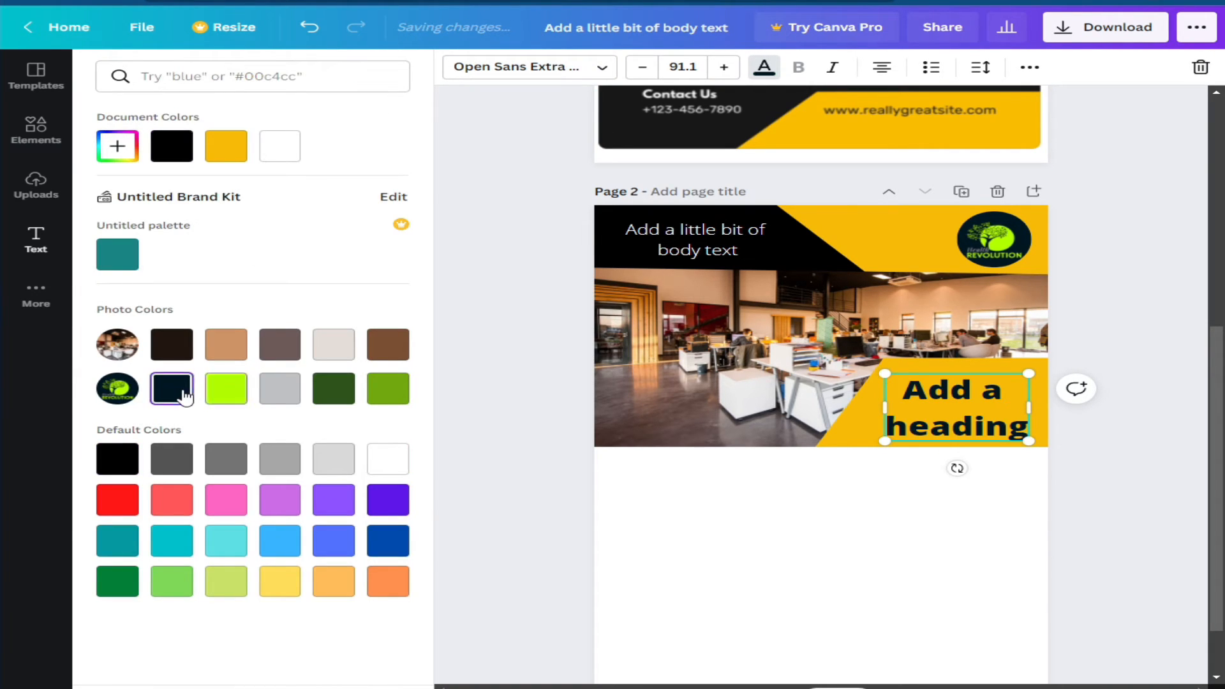
click(117, 459)
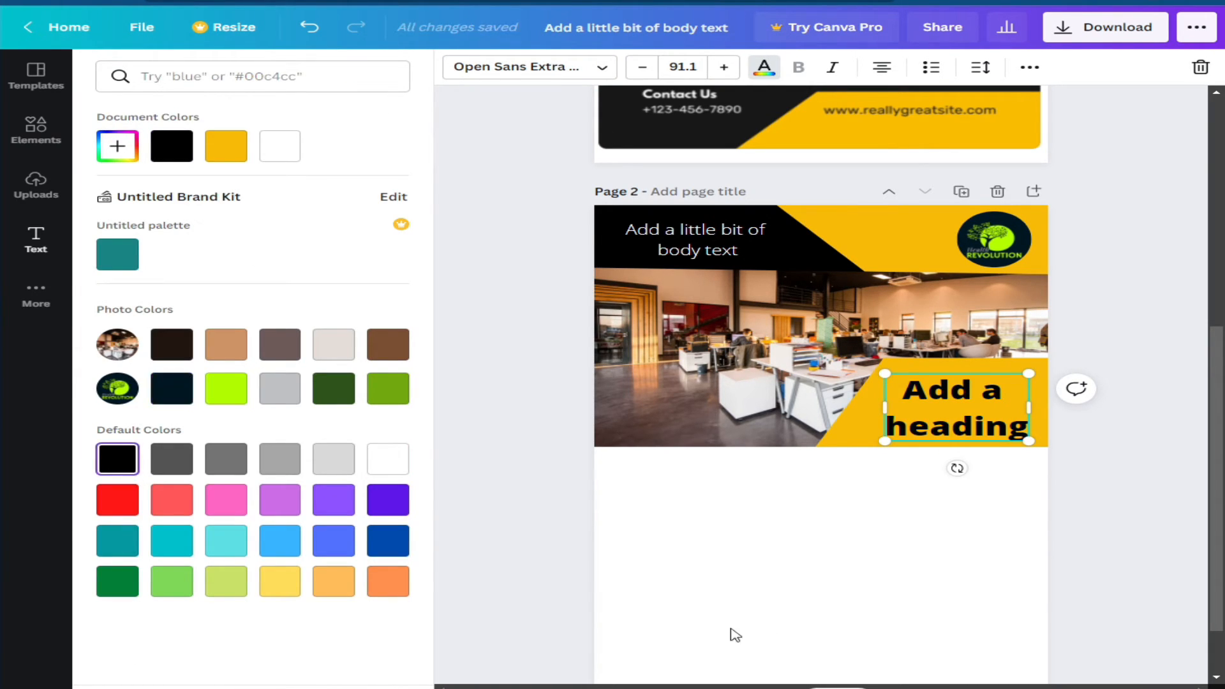
click(759, 613)
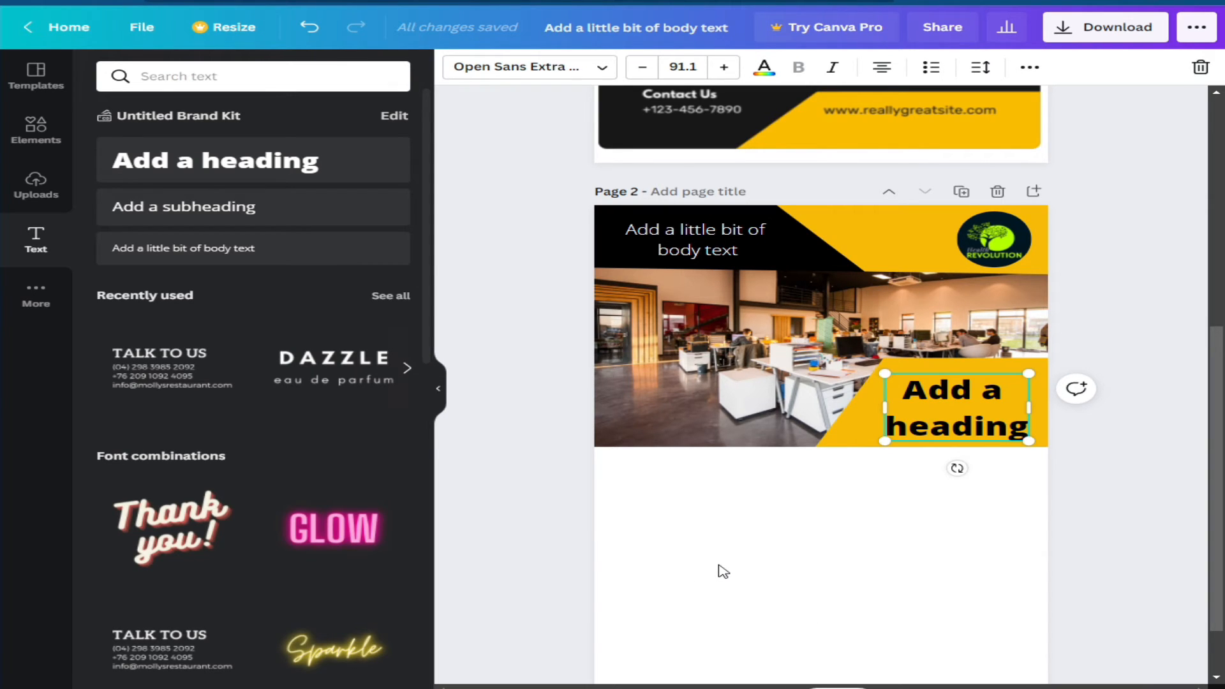
- Replace the placeholder heading in page 2's yellow panel with "Digital marketing agency", following the reference poster on page 1
scroll(672, 572, up, 5)
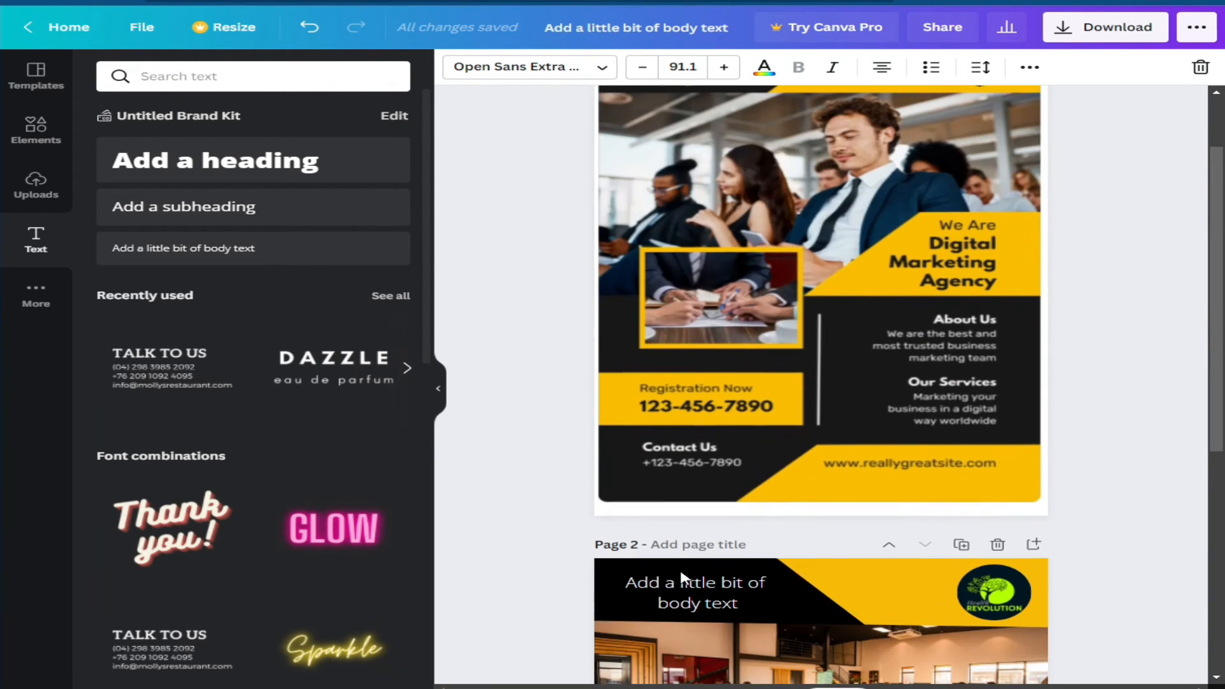
scroll(965, 250, down, 3)
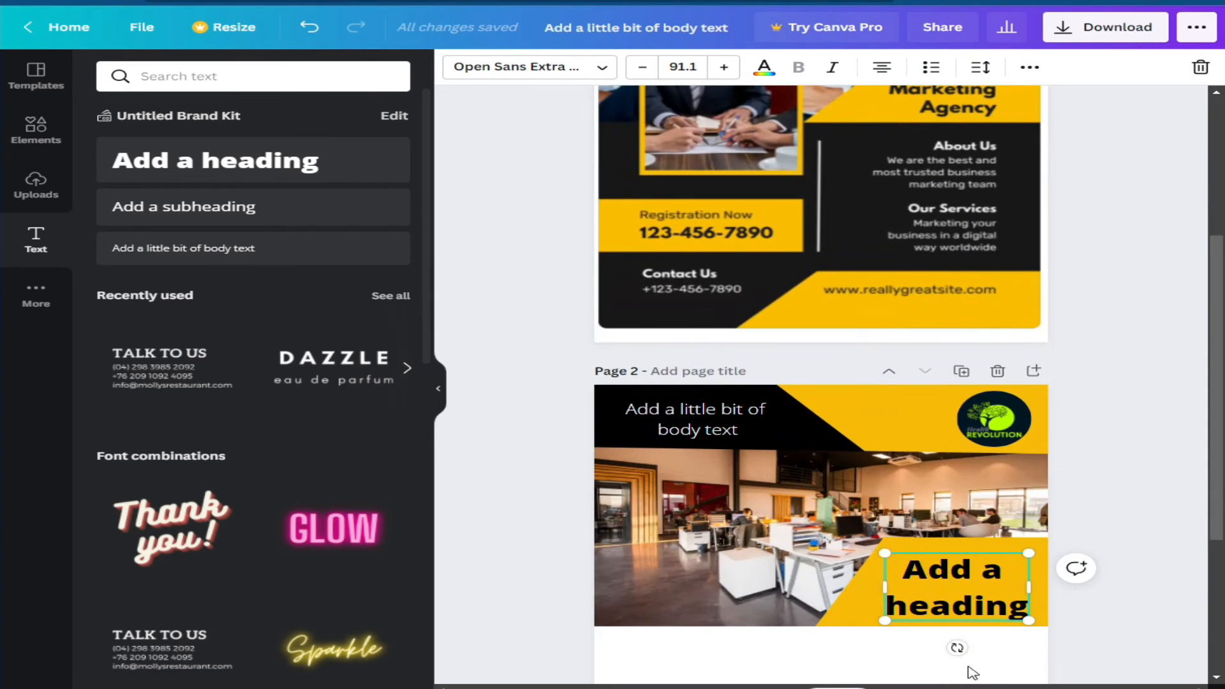
scroll(953, 598, up, 3)
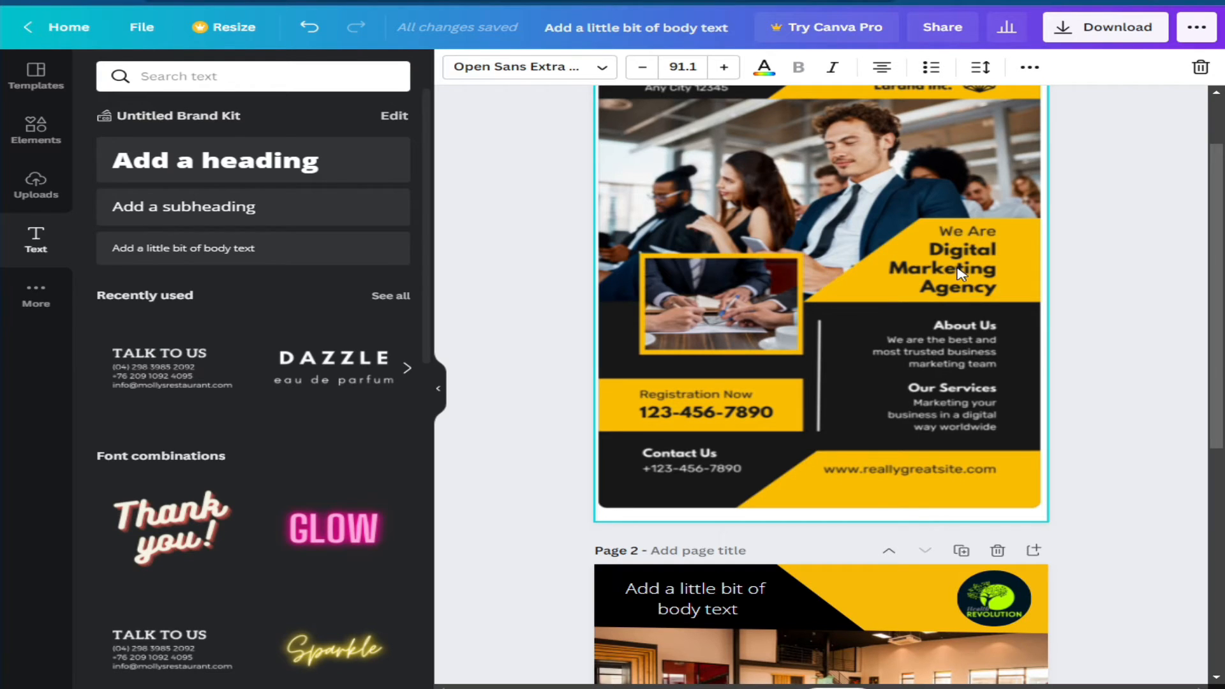
scroll(961, 273, down, 7)
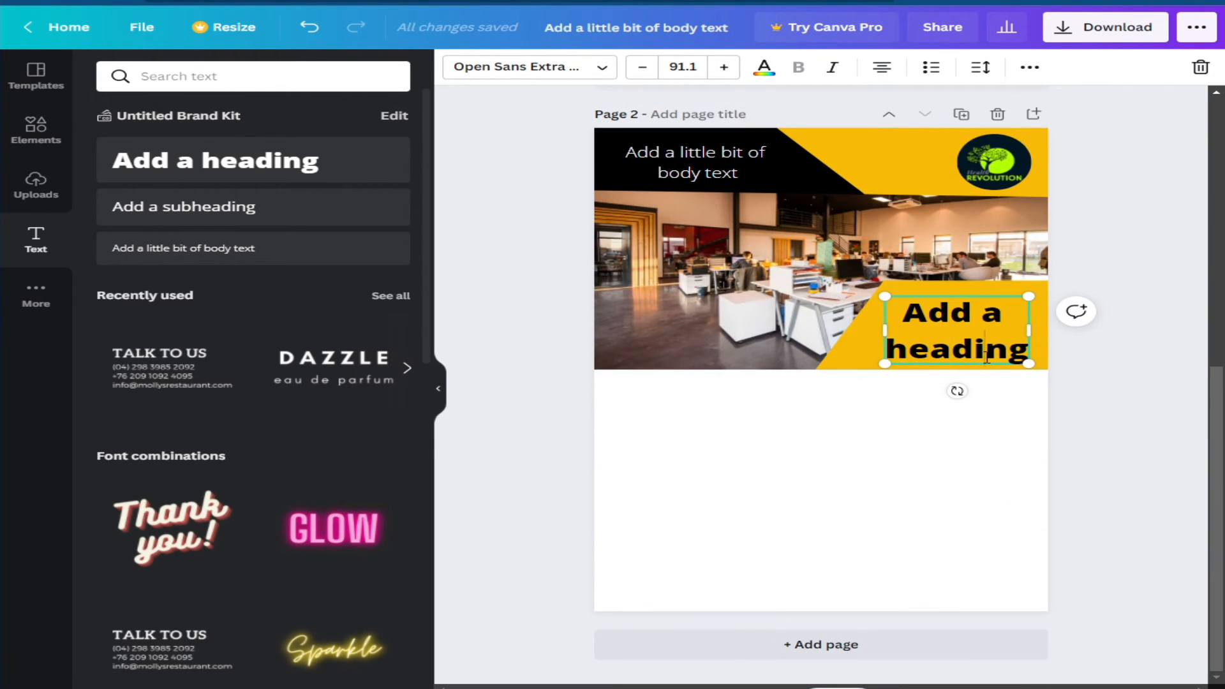
scroll(986, 356, up, 6)
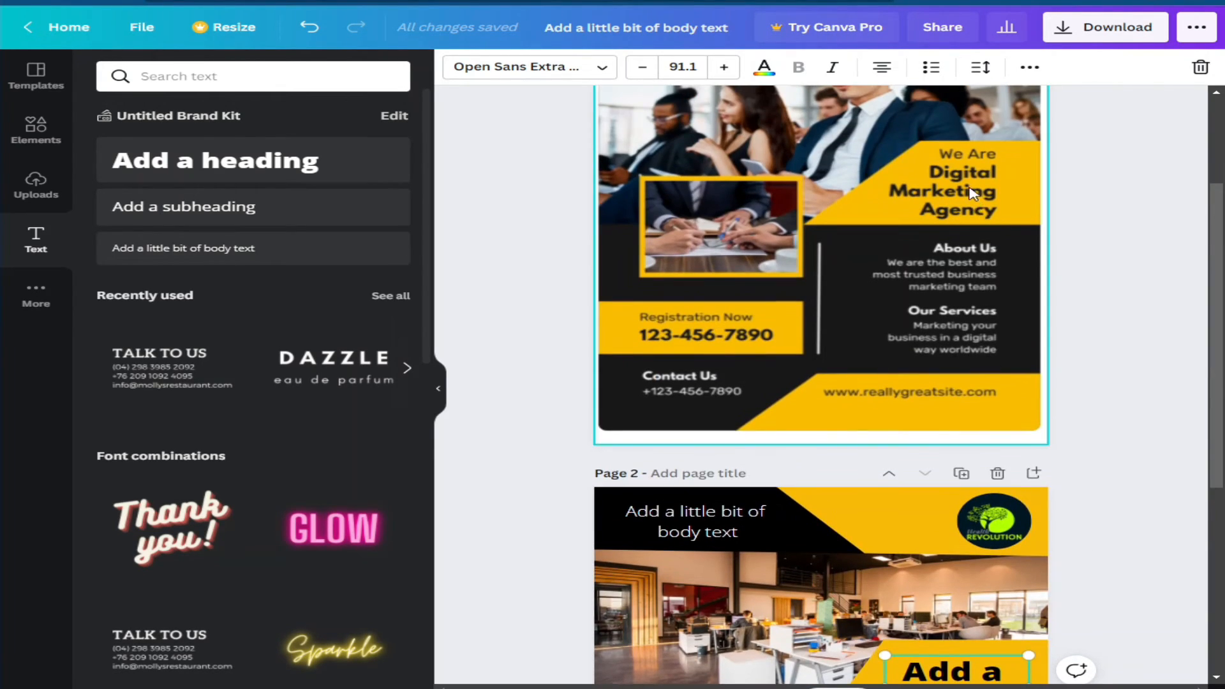
scroll(972, 193, down, 6)
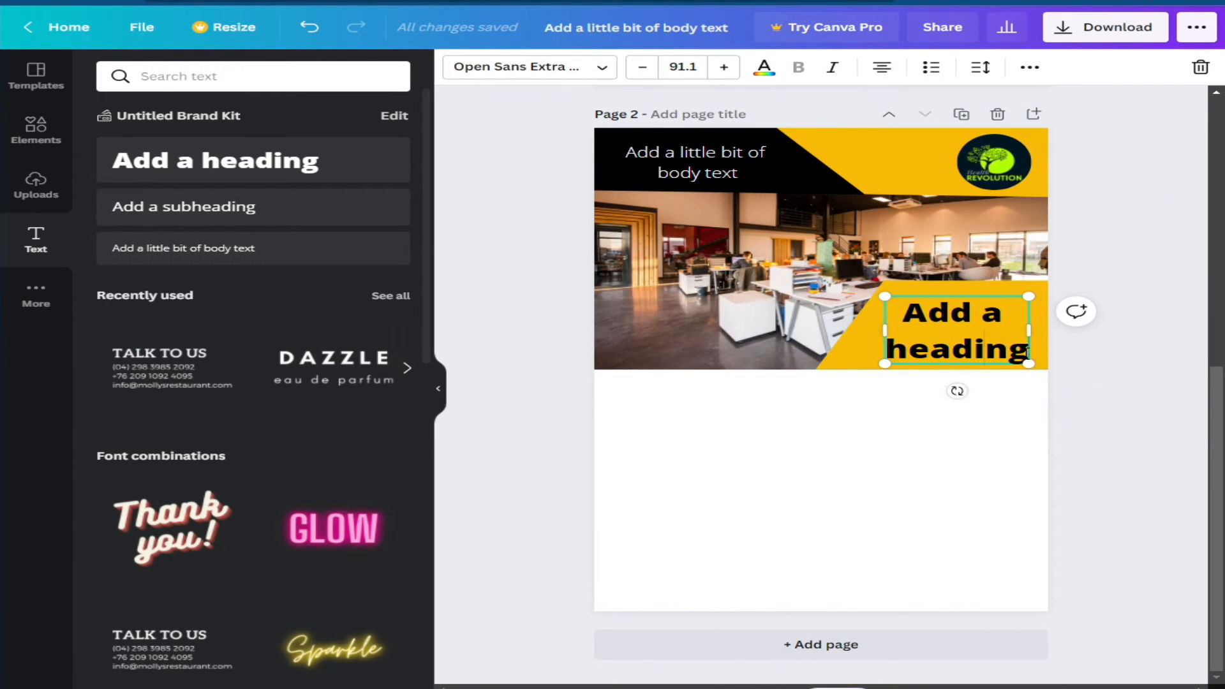
click(914, 307)
text(D)
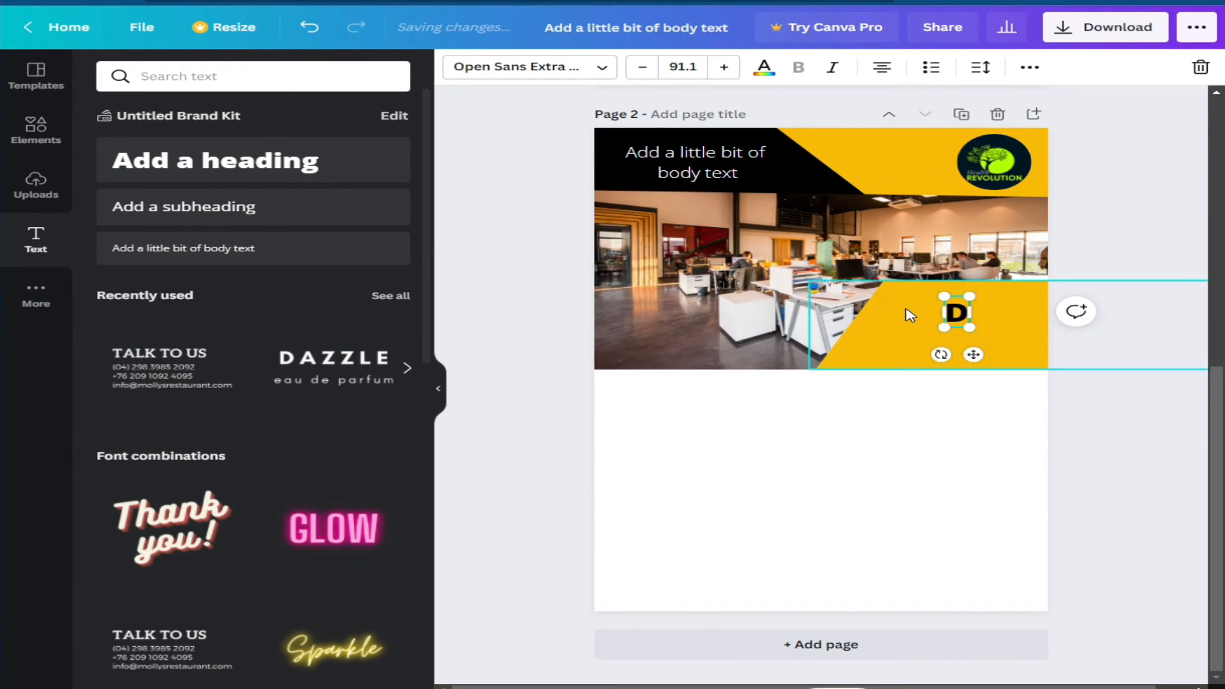
text(igital marketing agency)
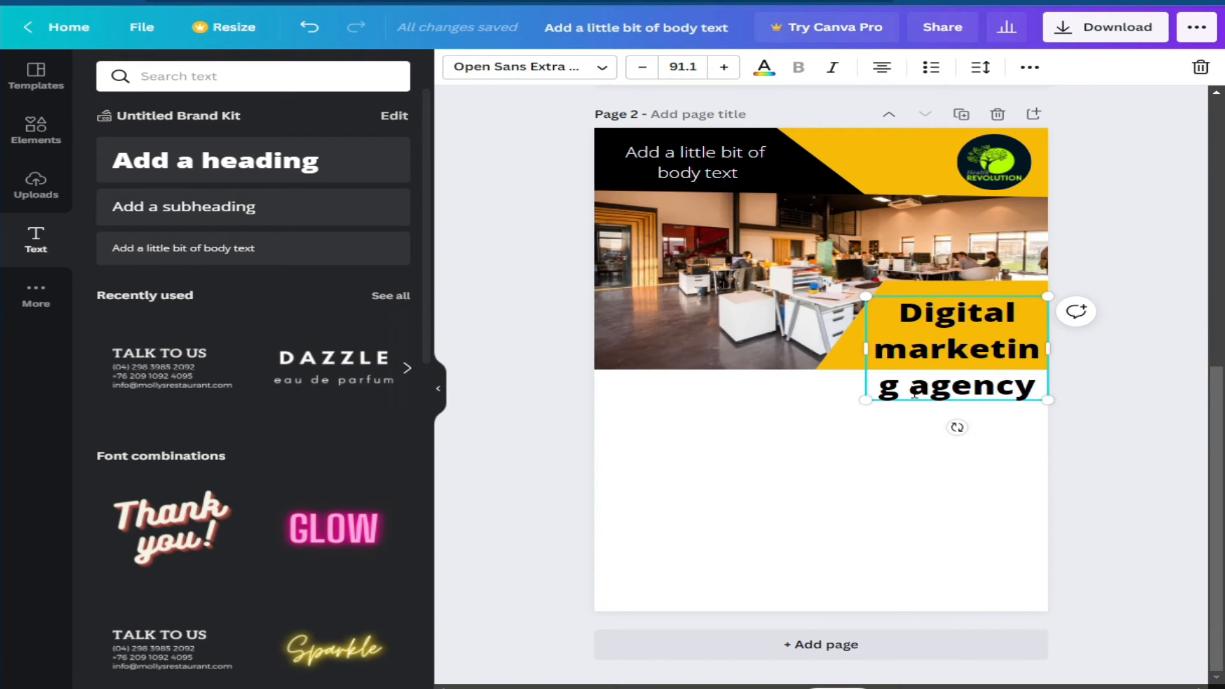
- Widen the heading's text box so "marketing" fits on one line and capitalise the first letter of "Agency"
drag(1048, 350, 1093, 351)
click(938, 386)
key(BackSpace)
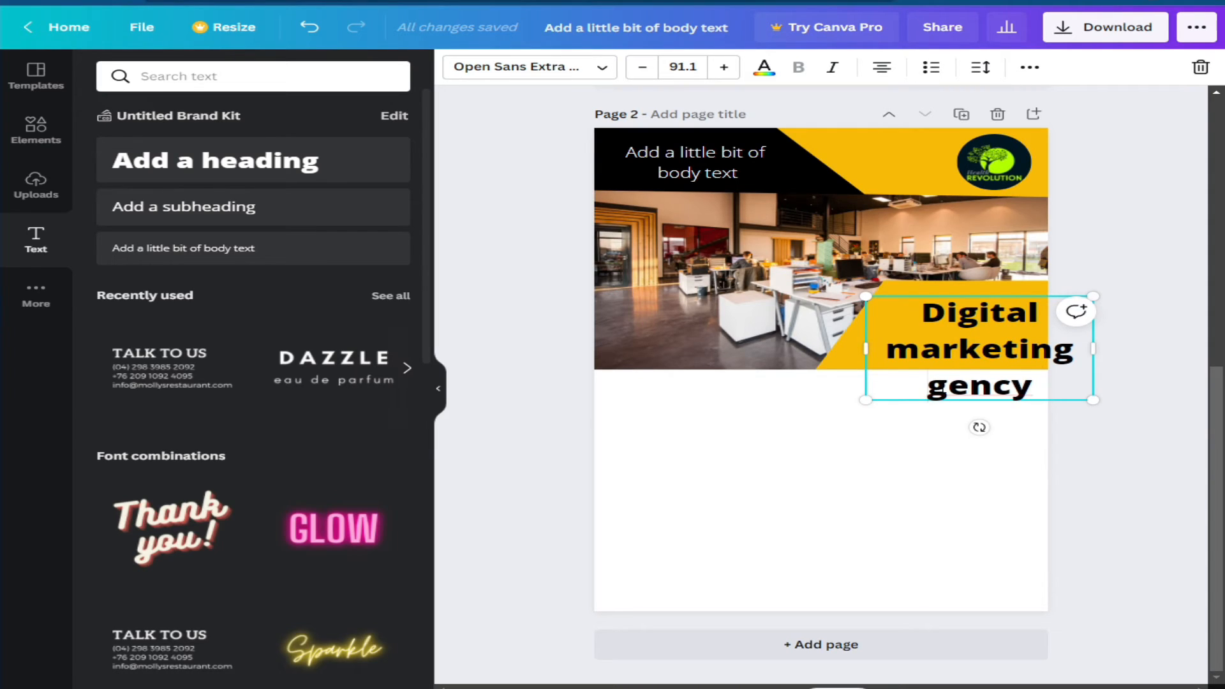
text(A)
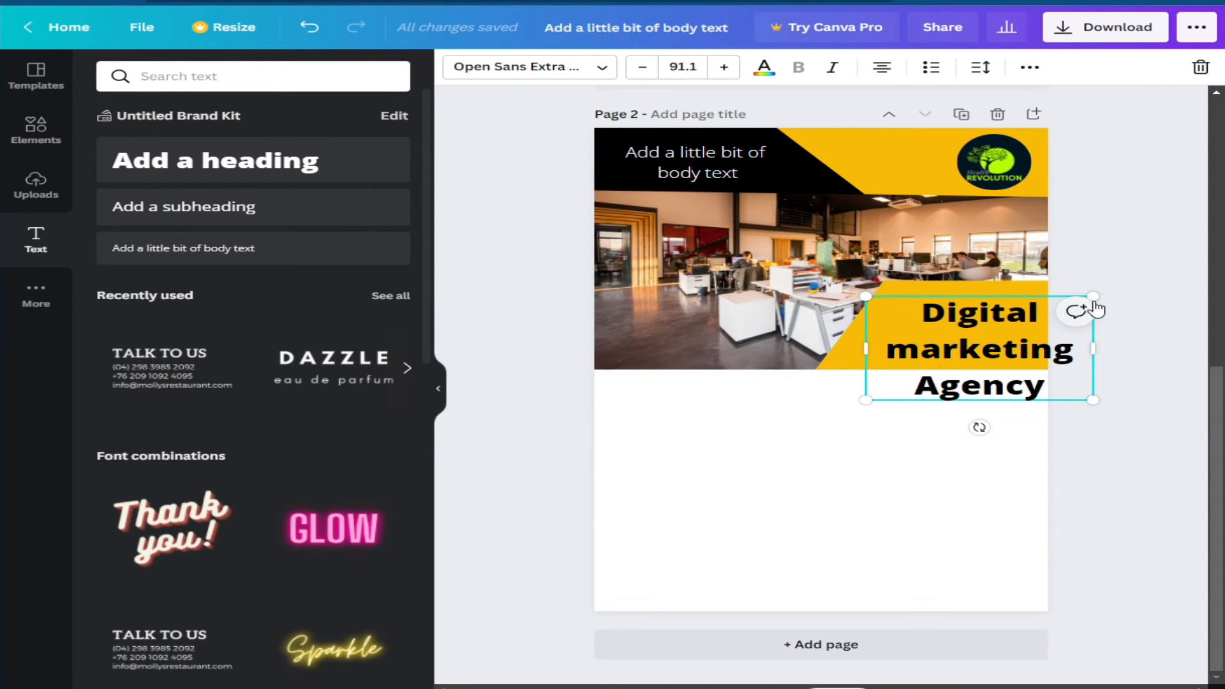
- Scale the heading down to size 64.8 and reduce its line spacing to 1.09
drag(1092, 296, 985, 294)
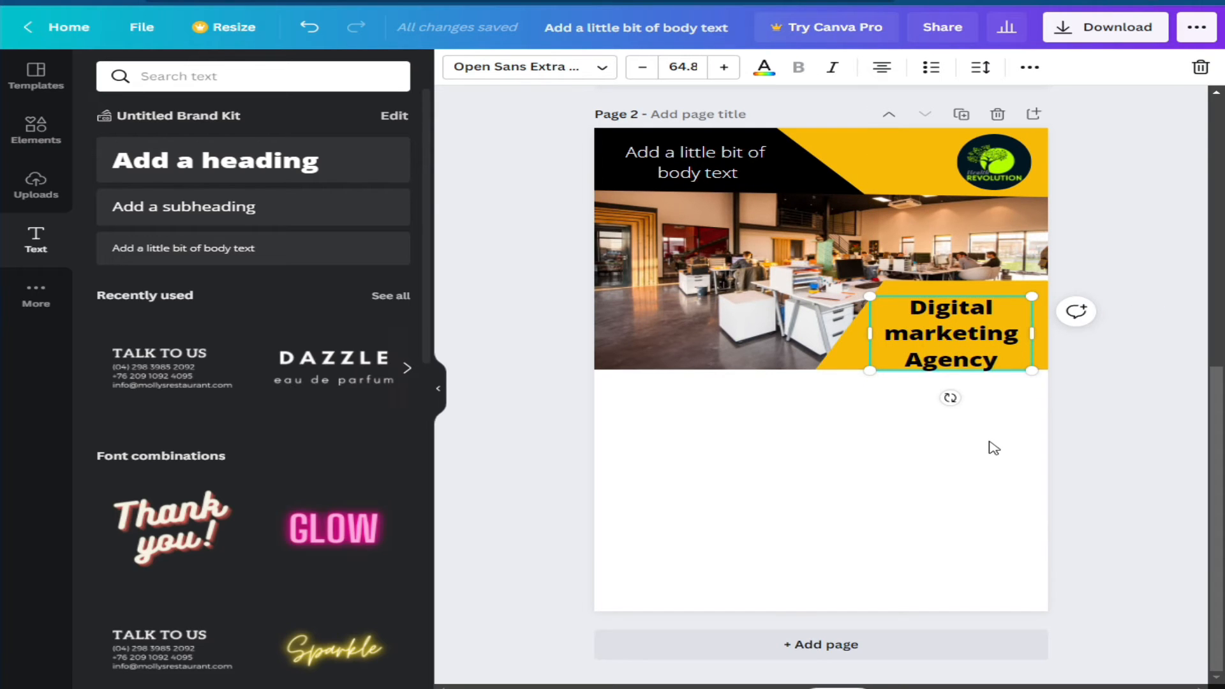
click(994, 448)
click(968, 362)
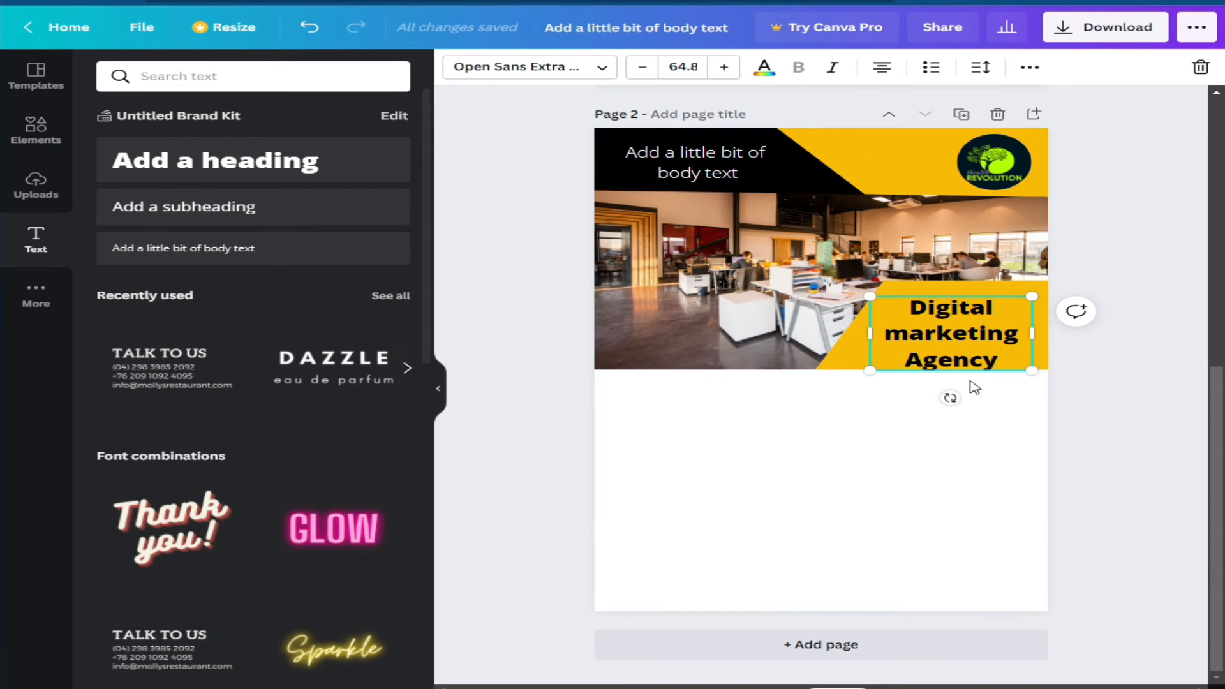
click(980, 68)
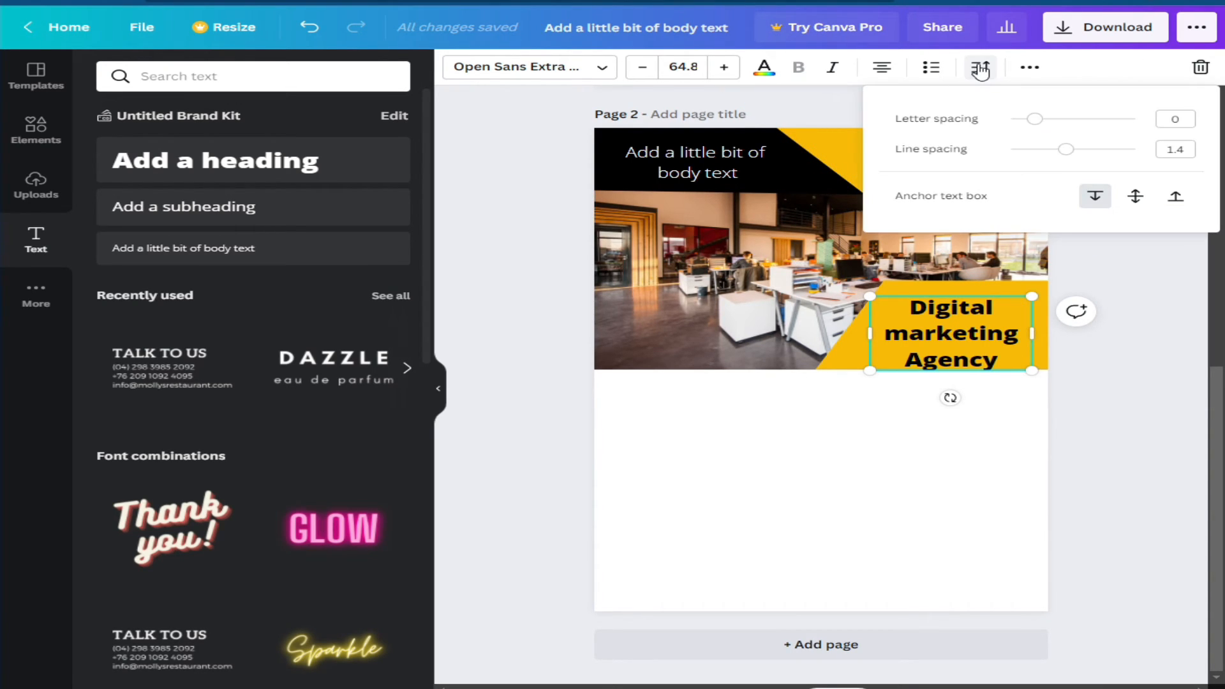
drag(1069, 151, 1049, 152)
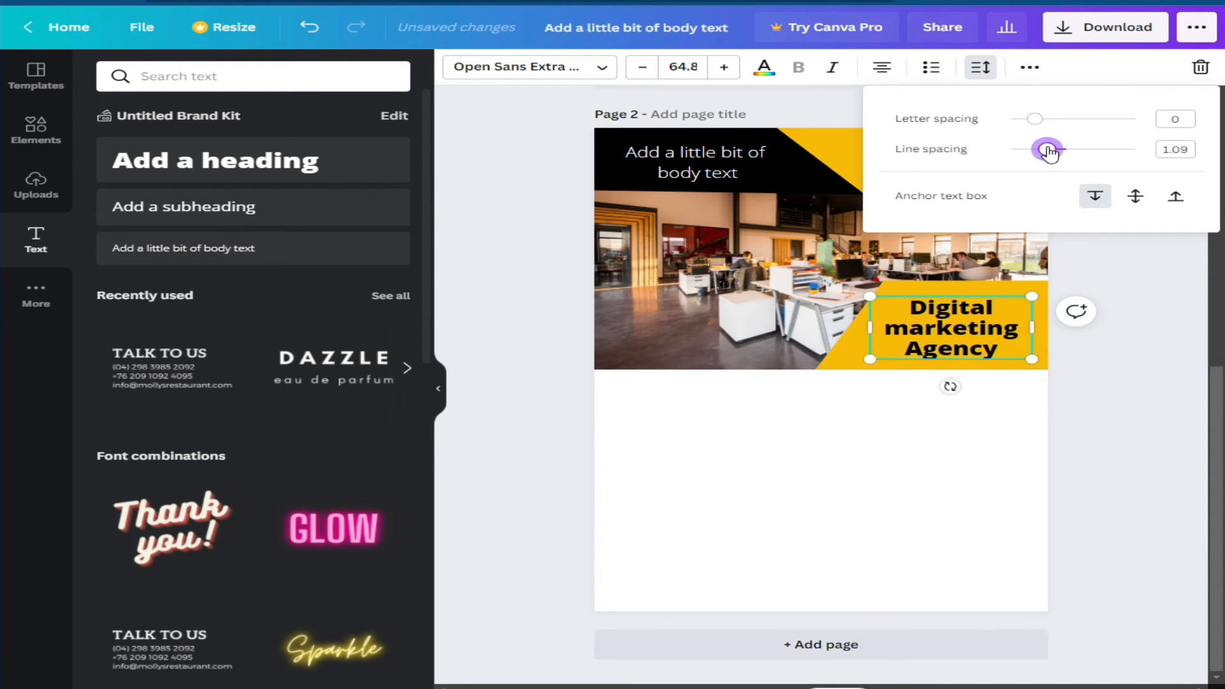
click(1120, 429)
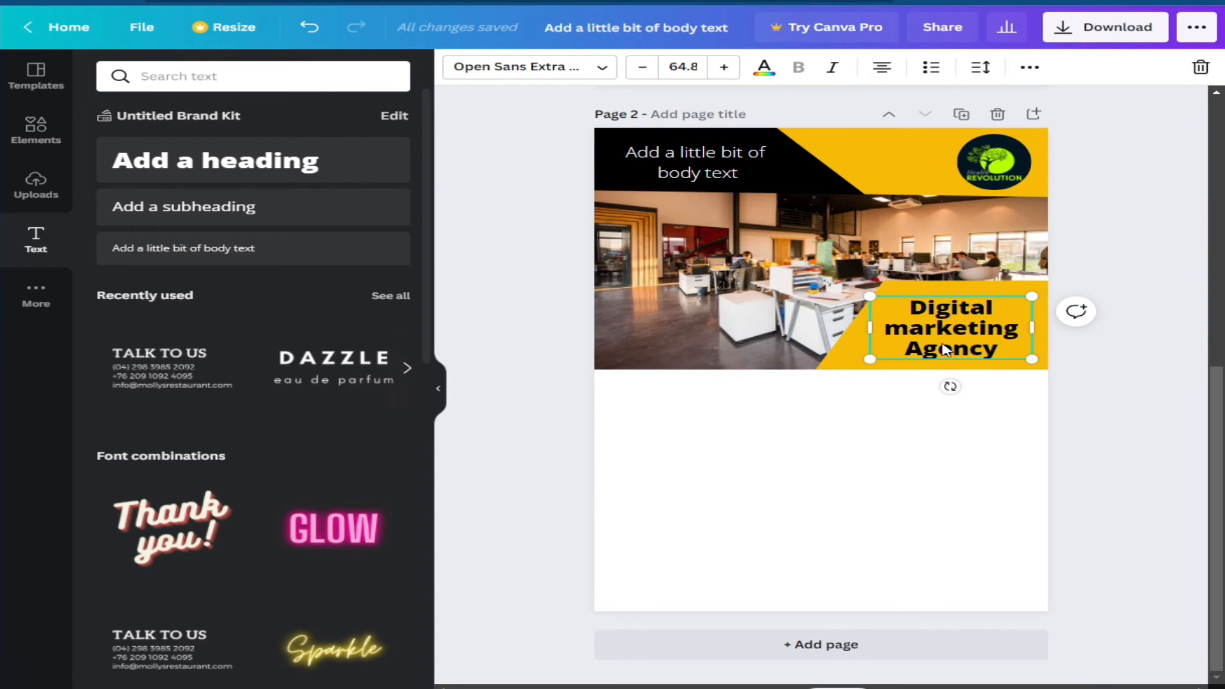
- Move the heading down and right so its box aligns with the yellow panel's bottom edge and the page's right edge
drag(932, 331, 947, 340)
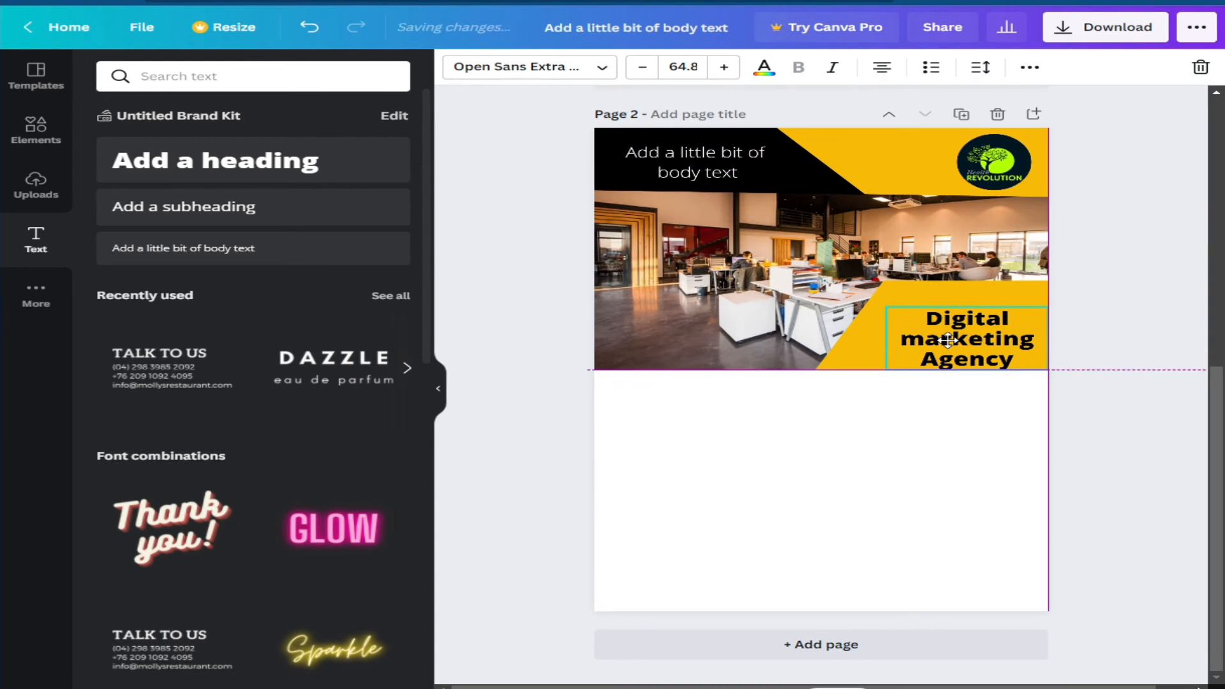
click(1128, 377)
scroll(1131, 383, up, 5)
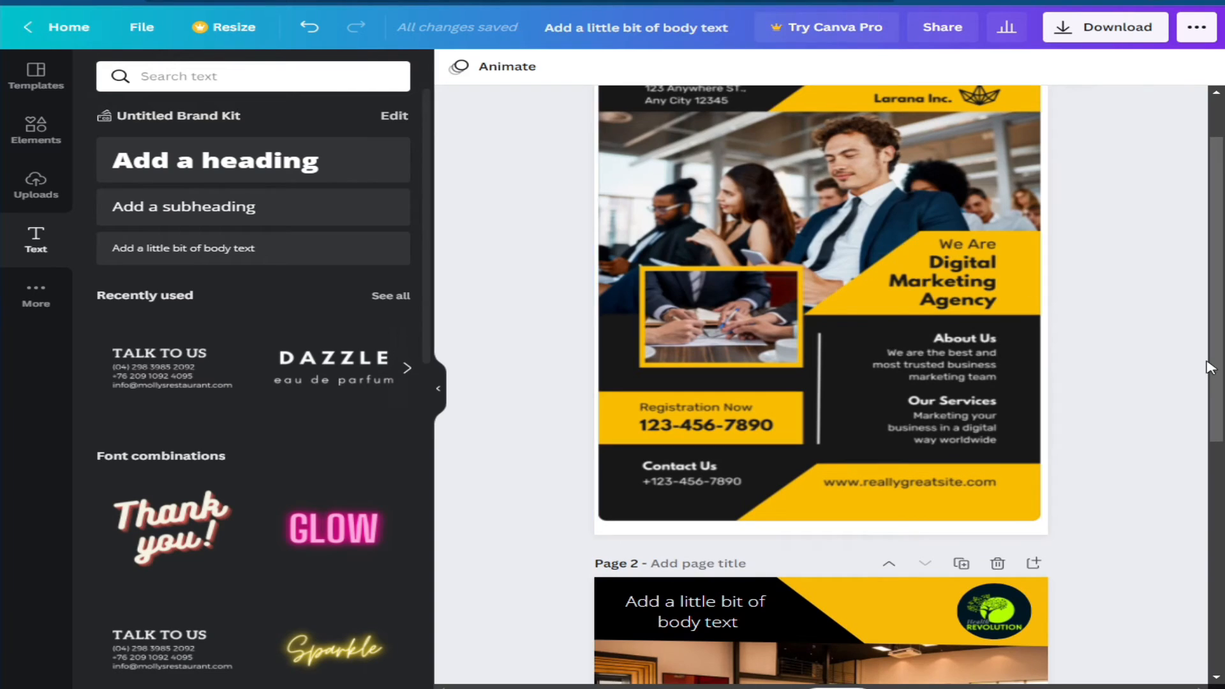
drag(1211, 361, 1211, 577)
click(967, 345)
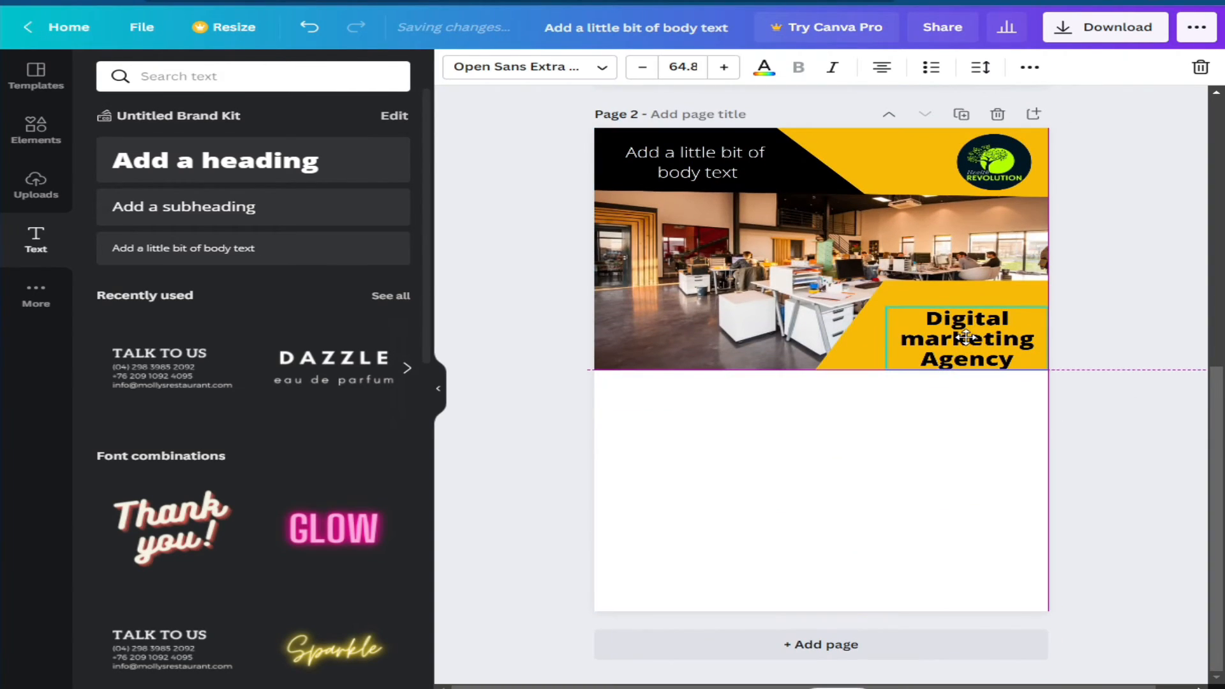
- Add a subheading reading "We Are" and place it directly above the heading in the yellow panel
click(200, 217)
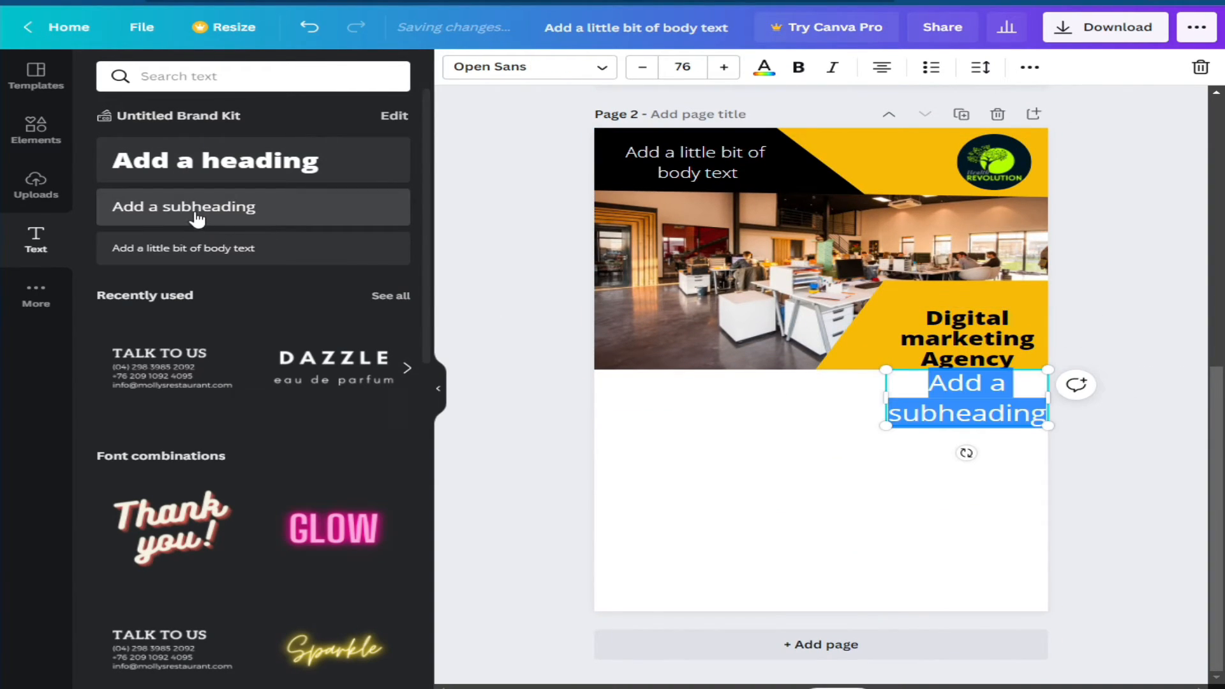
text(W)
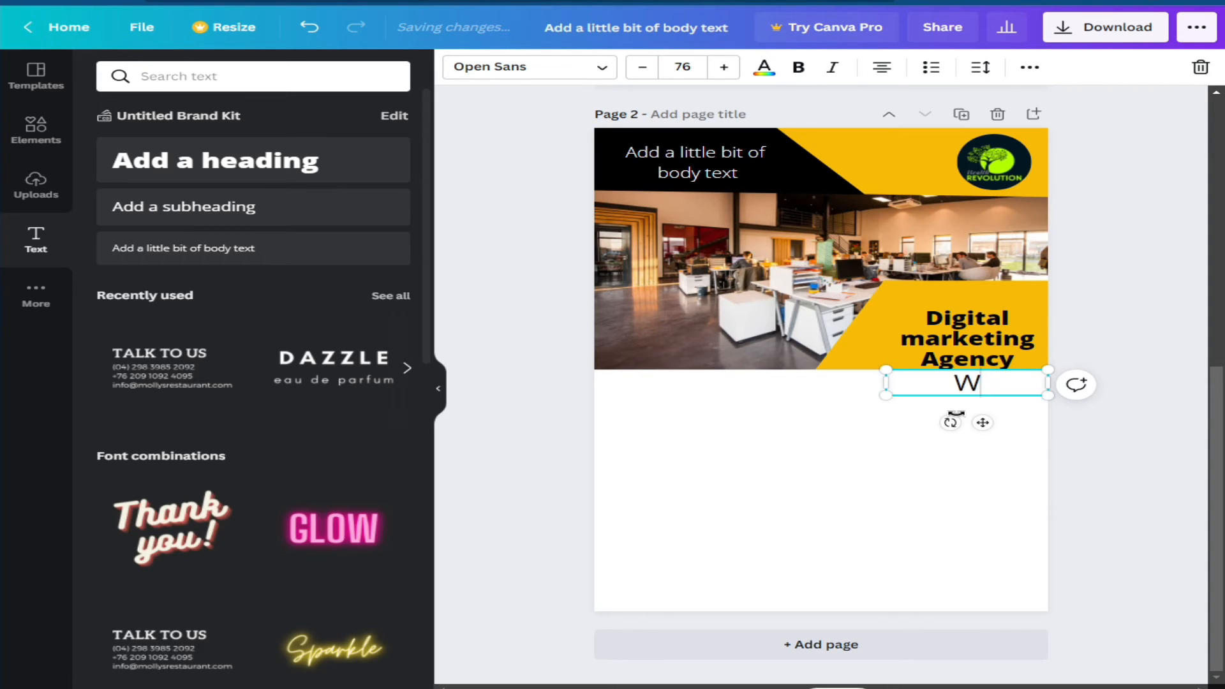
text(e Are)
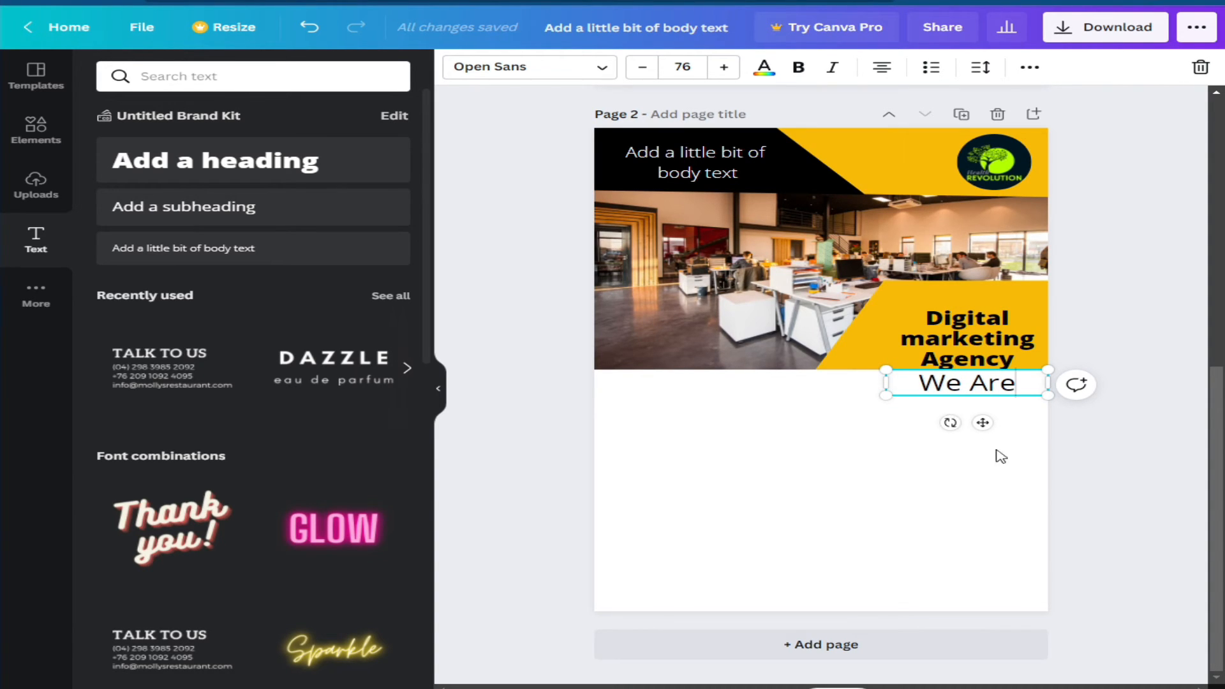
drag(984, 406, 985, 319)
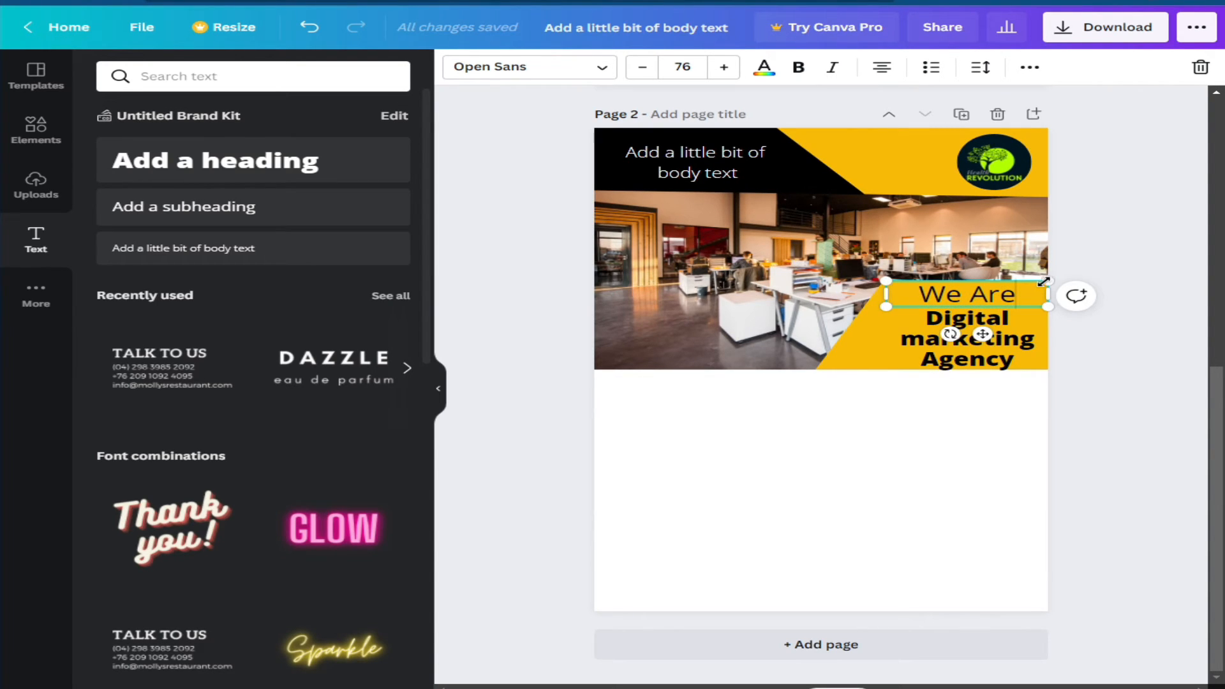
- Scale the subheading down to size 73 and change its text to "We are"
drag(1047, 307, 1041, 306)
click(989, 295)
key(BackSpace)
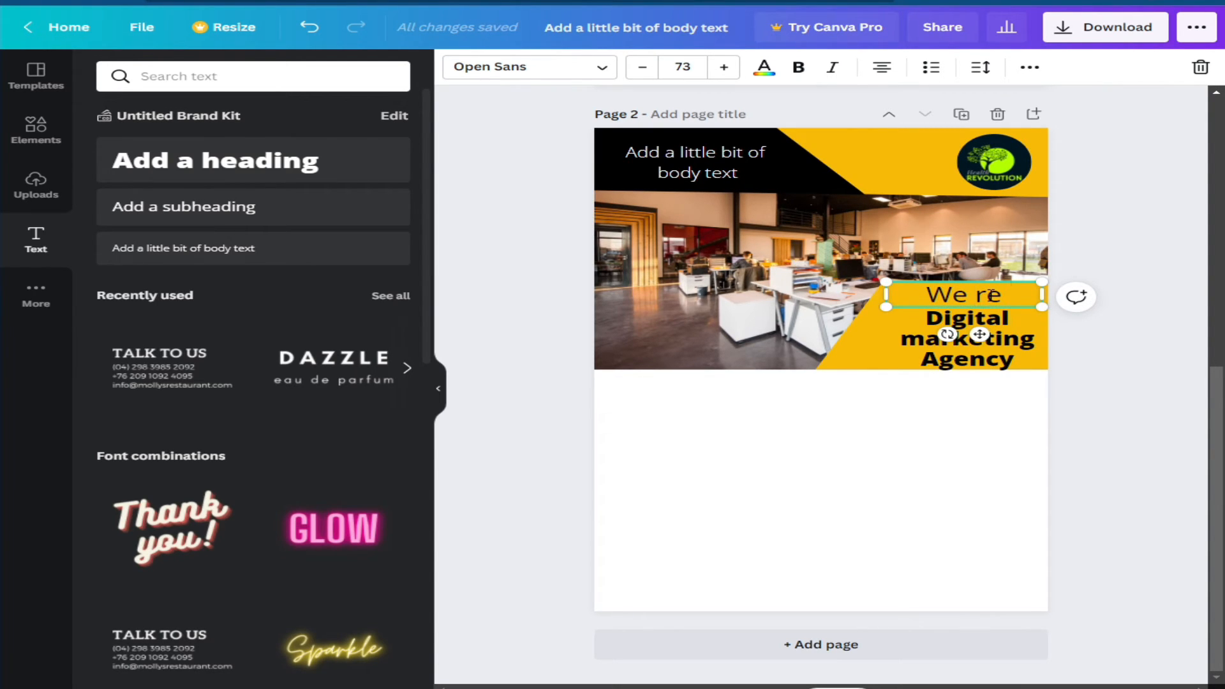
text(a)
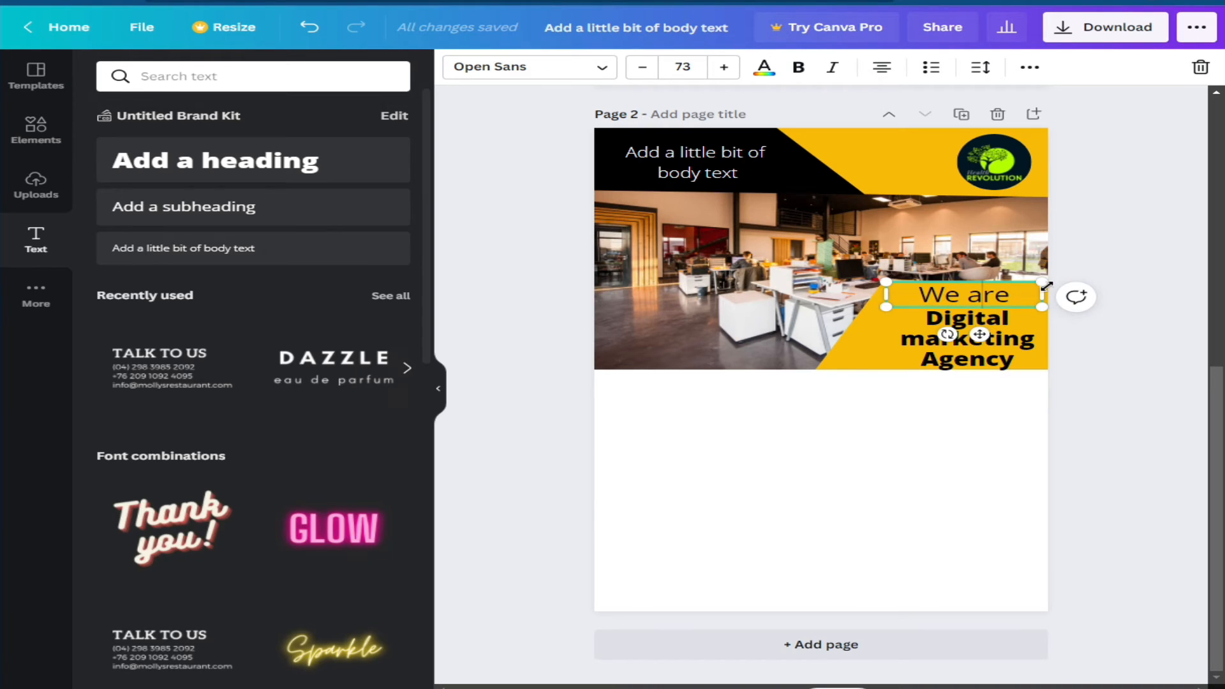
- Scale the "We are" subheading down to size 62.8 and shift it slightly right above the heading
drag(1046, 286, 1019, 287)
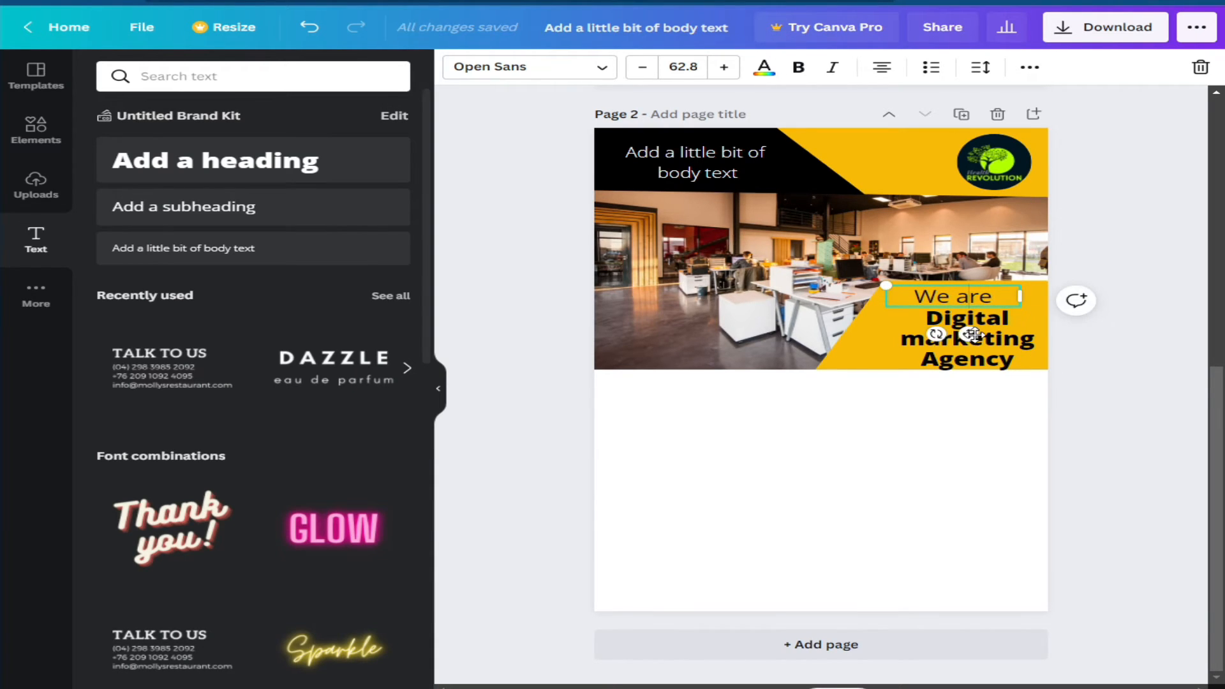
drag(972, 333, 978, 332)
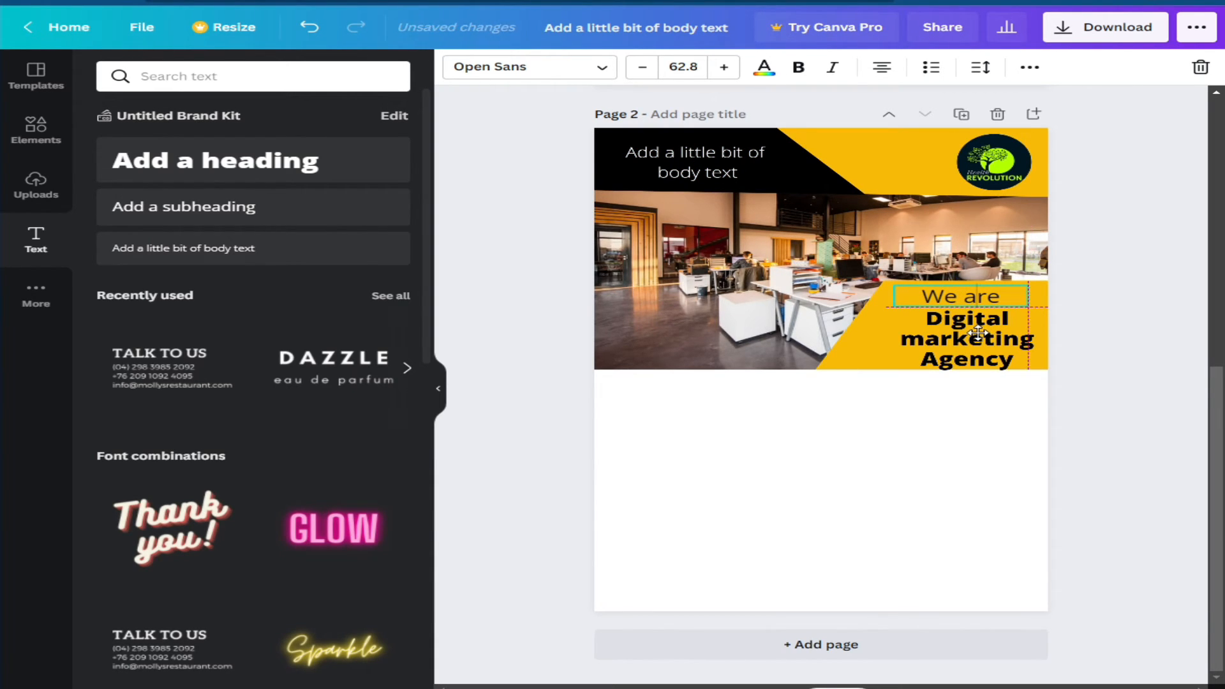
click(959, 467)
- Change the font of the "Digital marketing Agency" heading to Fredoka One
scroll(961, 470, up, 5)
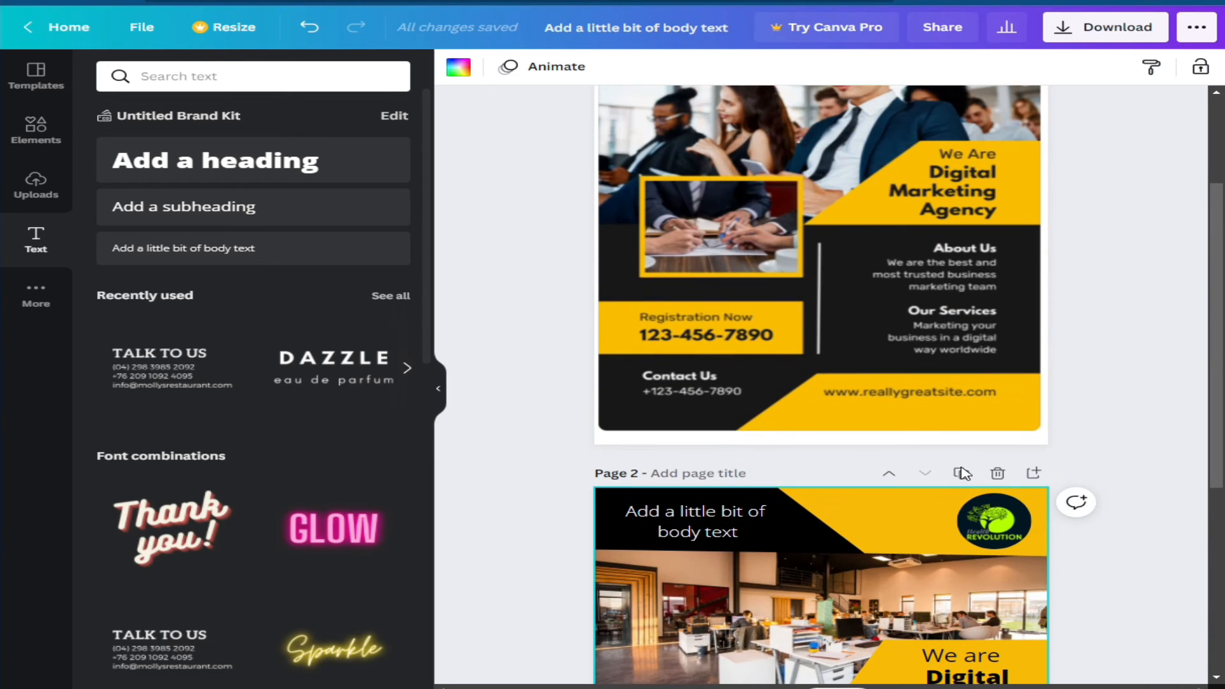
scroll(962, 474, down, 4)
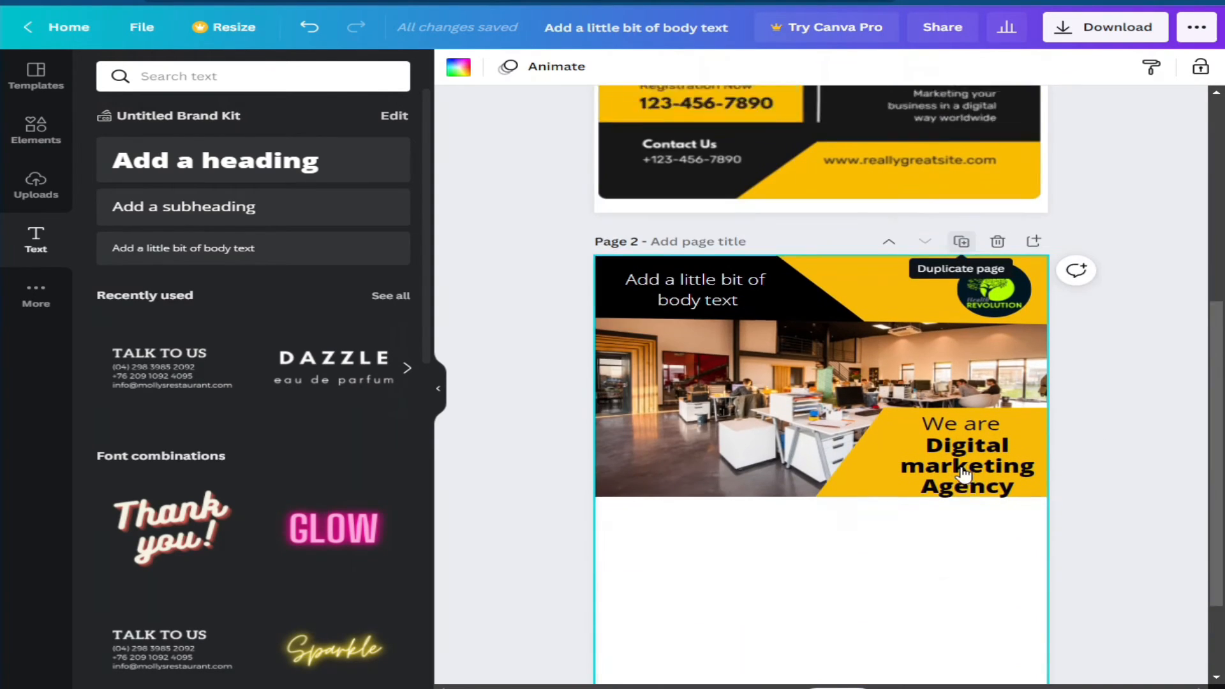
click(966, 429)
click(550, 72)
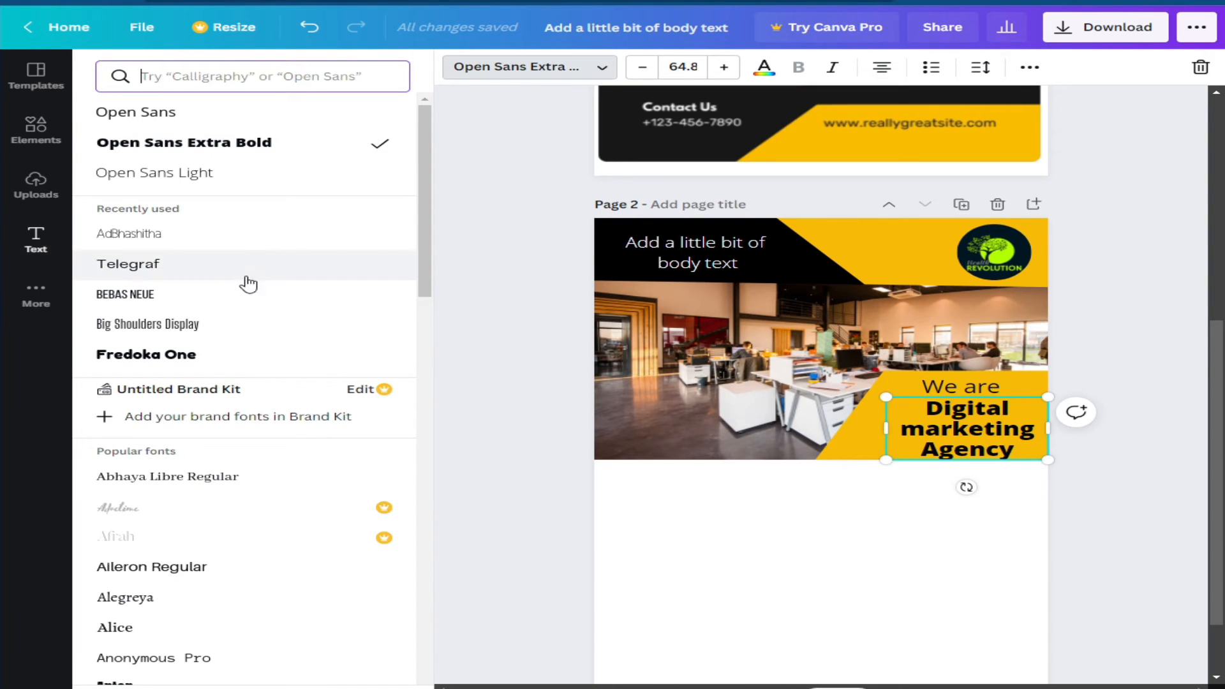
click(200, 354)
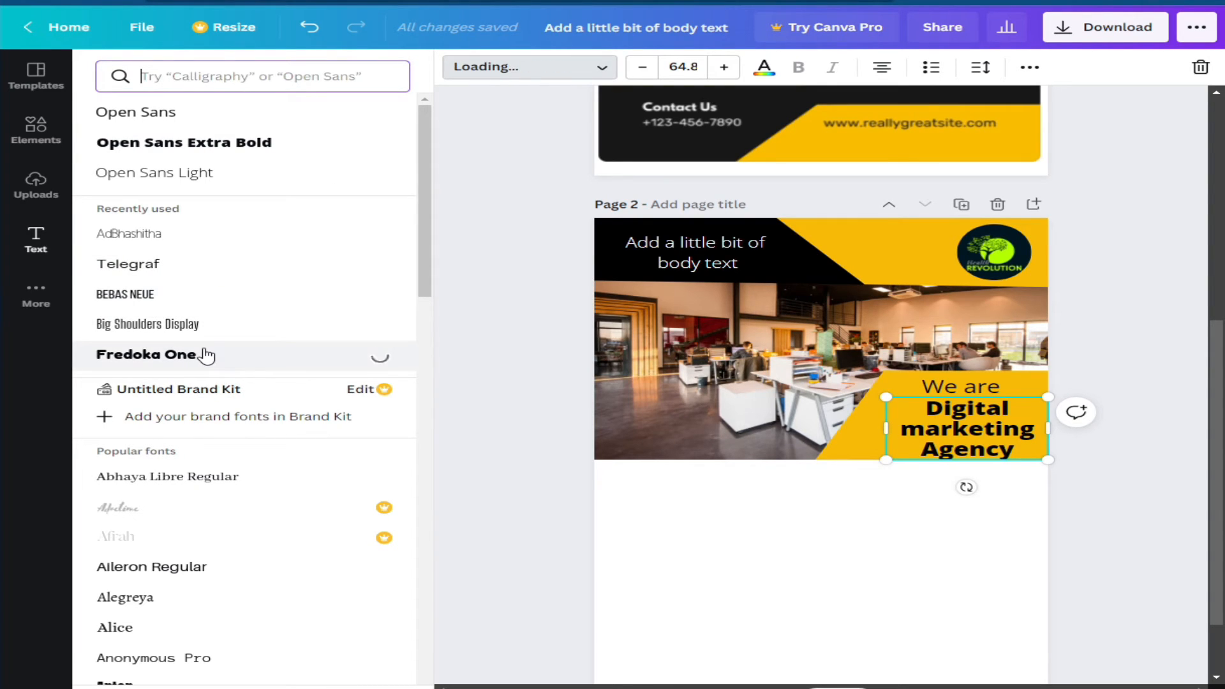
- Capitalise the M in the heading's "Marketing" and extend its text box leftward to shift the centred text under "We are"
click(930, 431)
key(BackSpace)
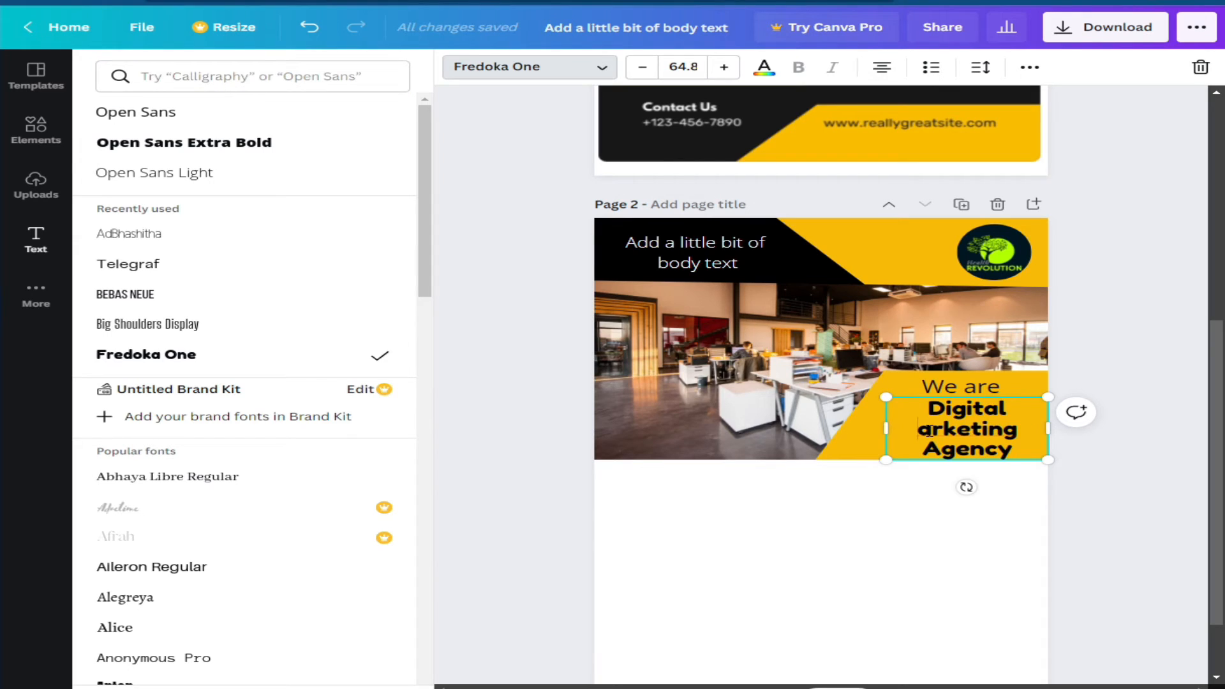
text(M)
key(Escape)
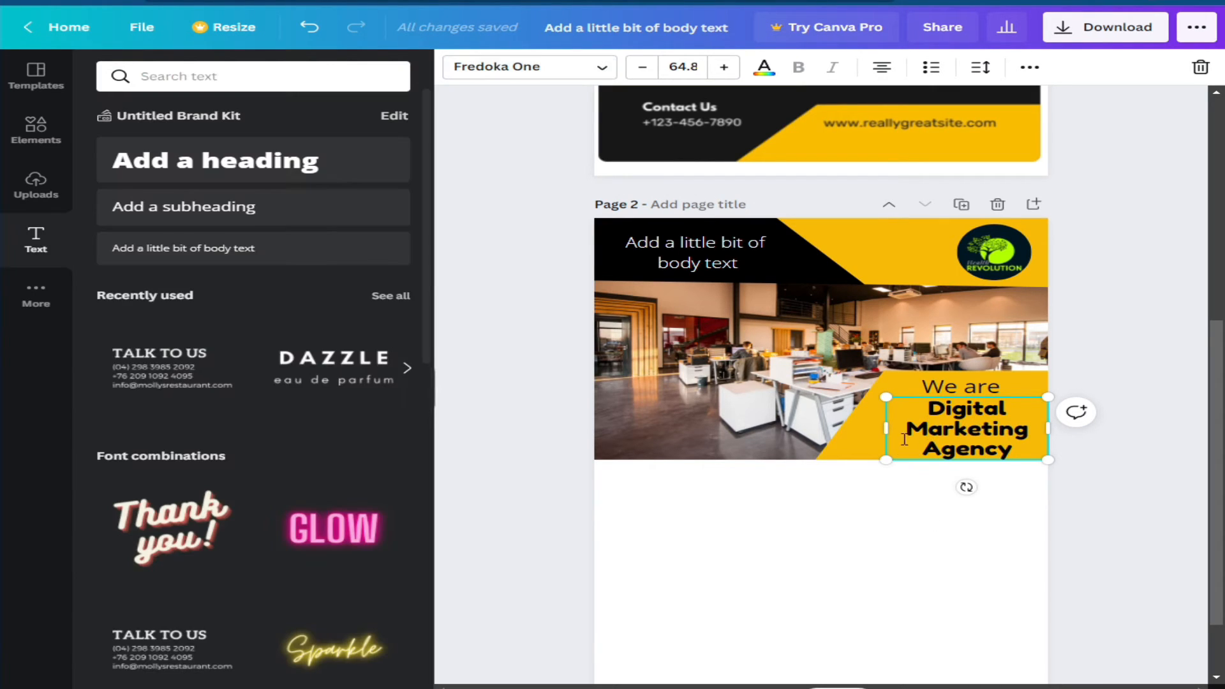
drag(887, 425, 870, 425)
click(849, 567)
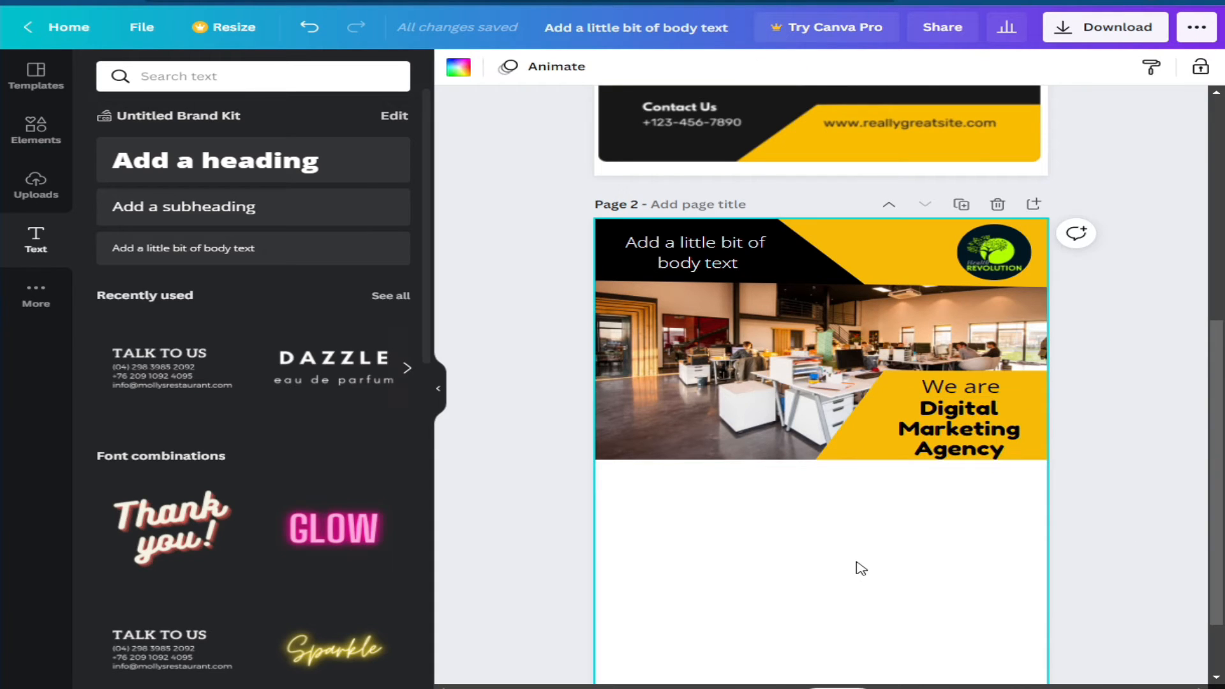
scroll(968, 435, up, 5)
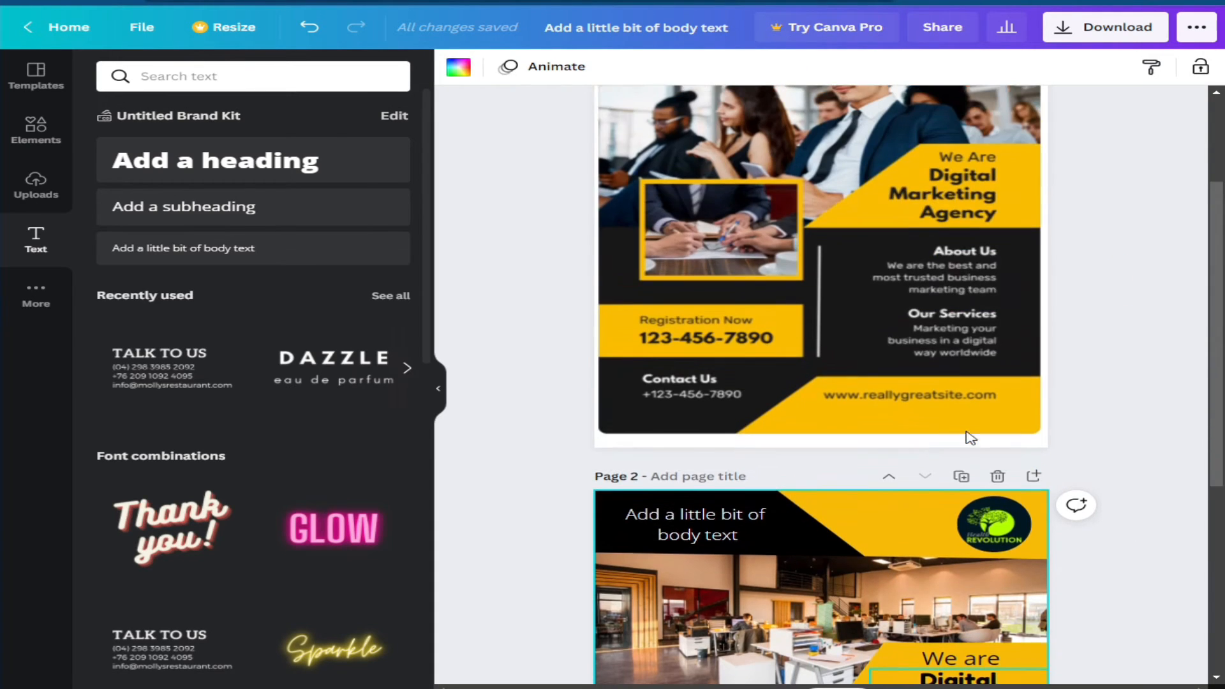
scroll(968, 436, down, 1)
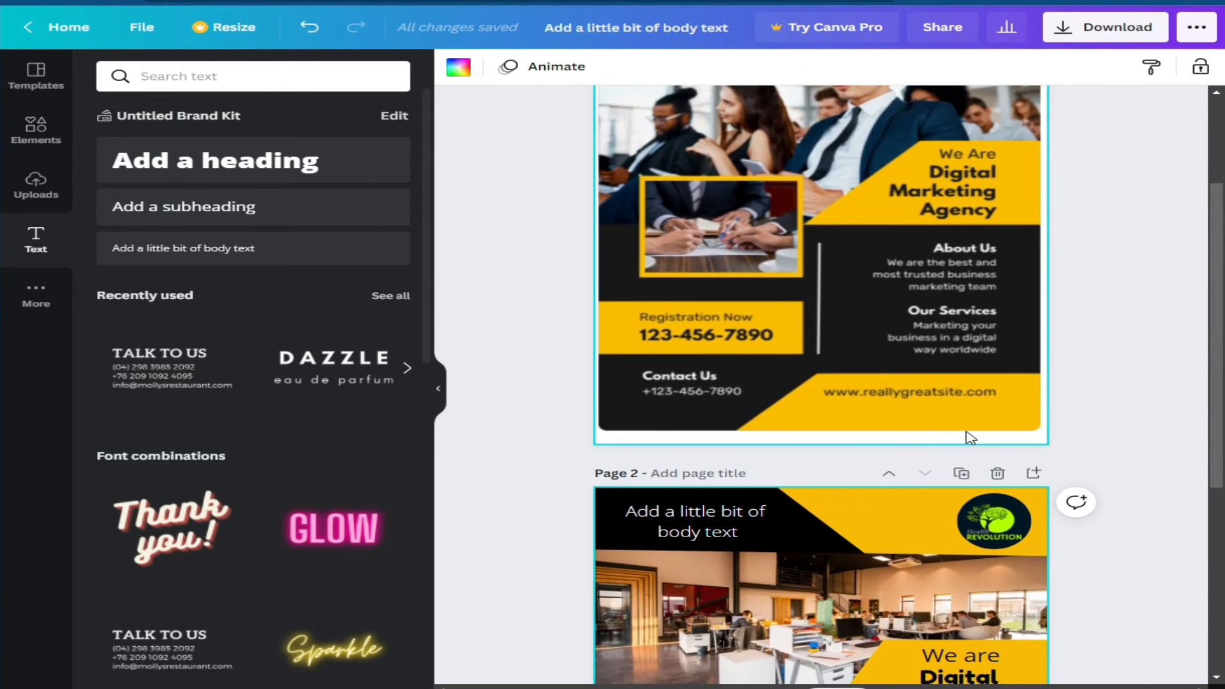
- Set the background colour of page 2 to black, matching the lower area of the reference poster
scroll(968, 437, down, 4)
click(946, 445)
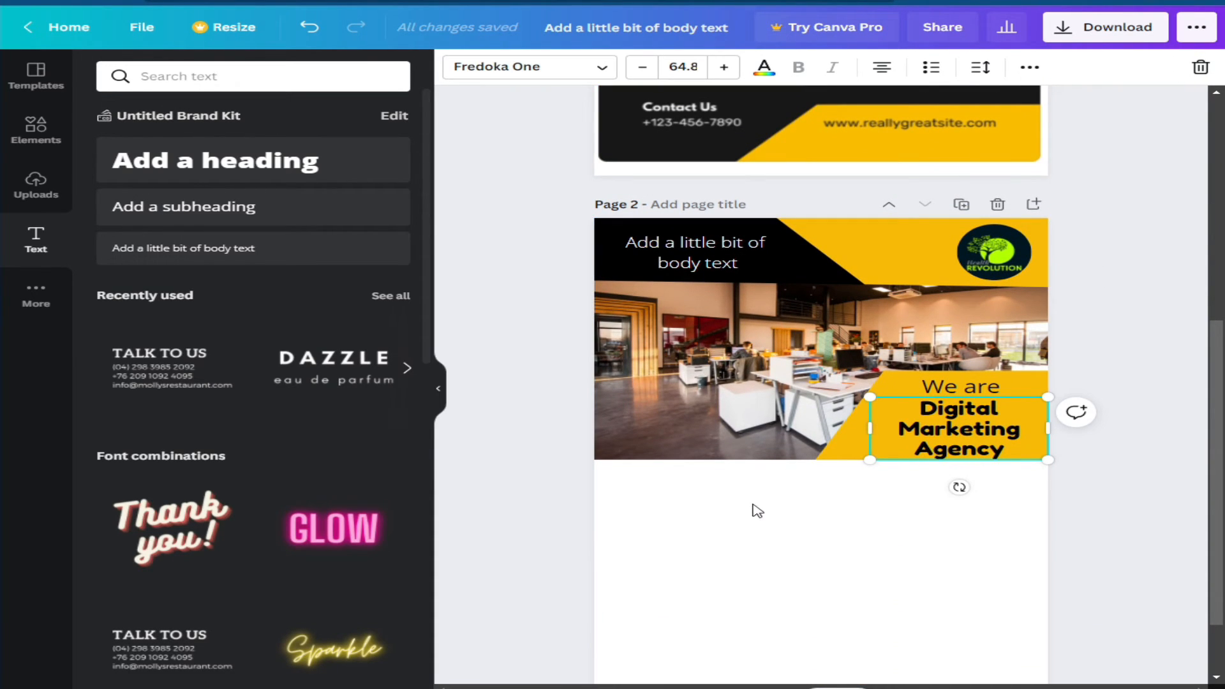
scroll(756, 510, up, 4)
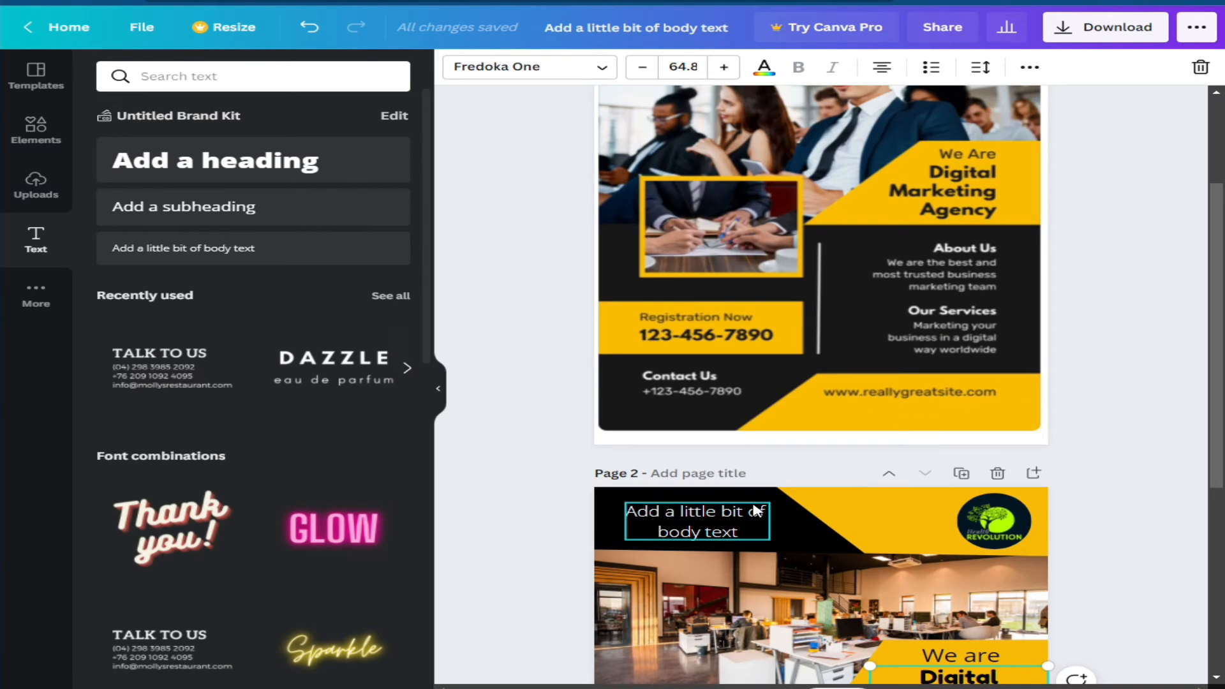
scroll(756, 509, down, 2)
scroll(756, 510, up, 2)
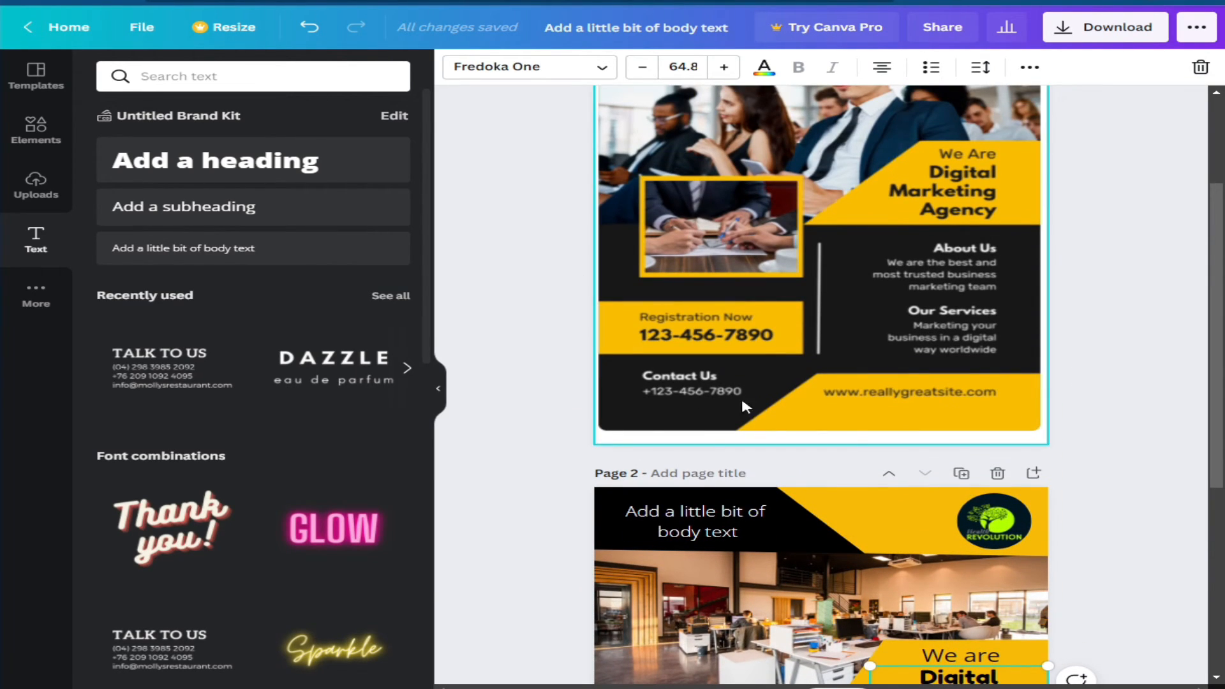
scroll(791, 432, down, 4)
click(809, 496)
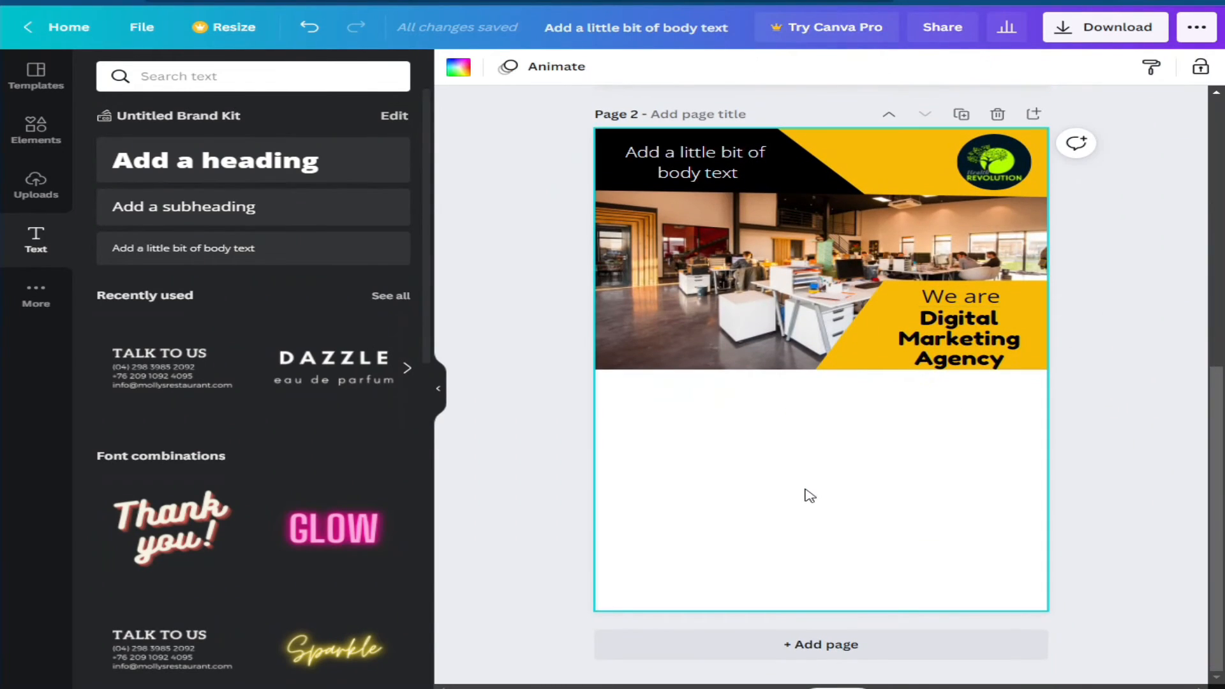
click(457, 69)
click(169, 143)
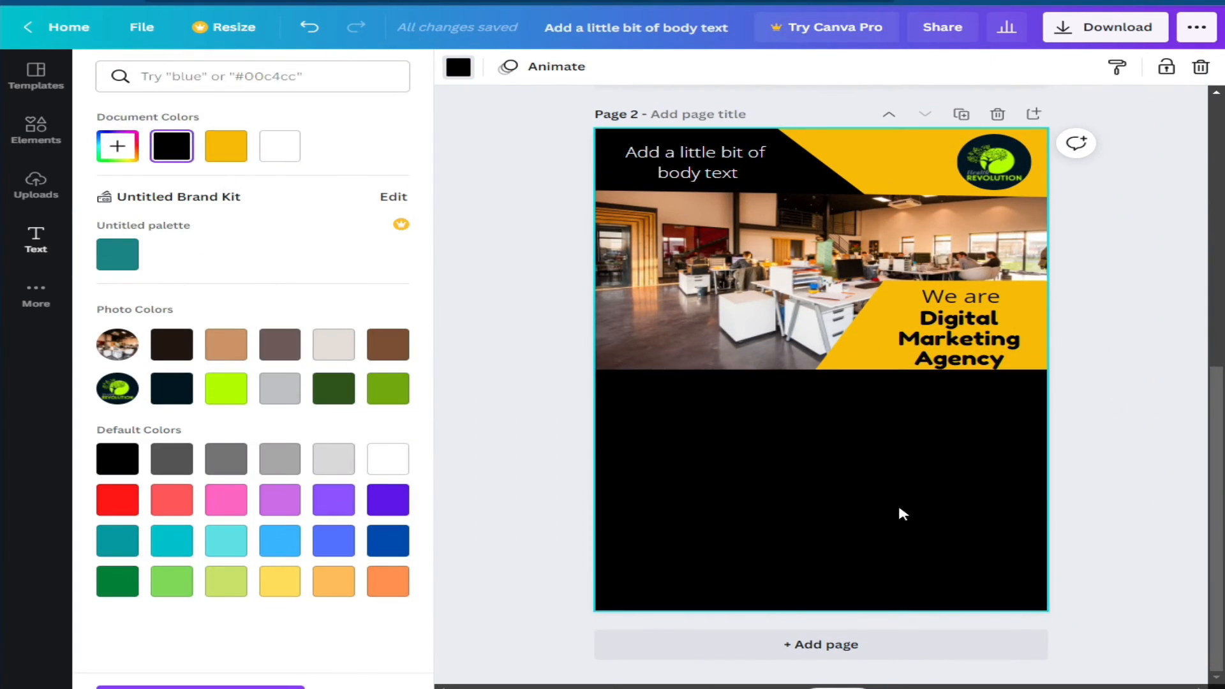
- Add the recently used "TALK TO US" text combination to page 2 and place it in the black area beneath "Digital Marketing Agency"
scroll(938, 479, up, 1)
scroll(939, 480, up, 5)
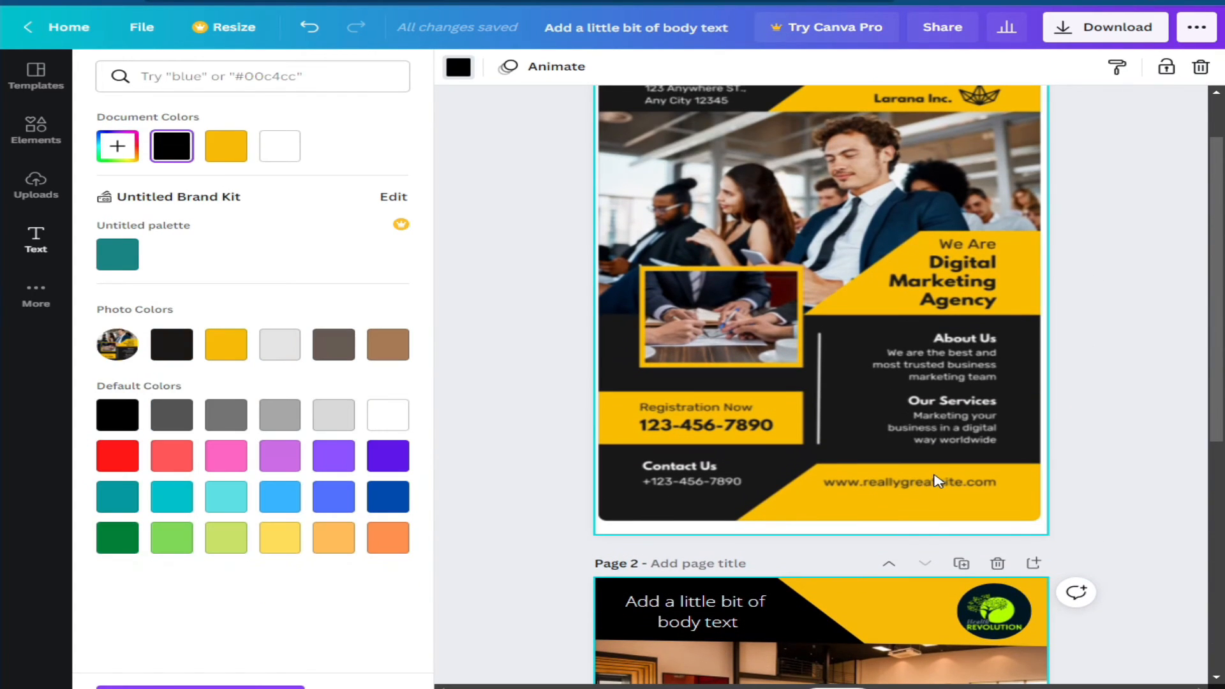
scroll(955, 221, down, 3)
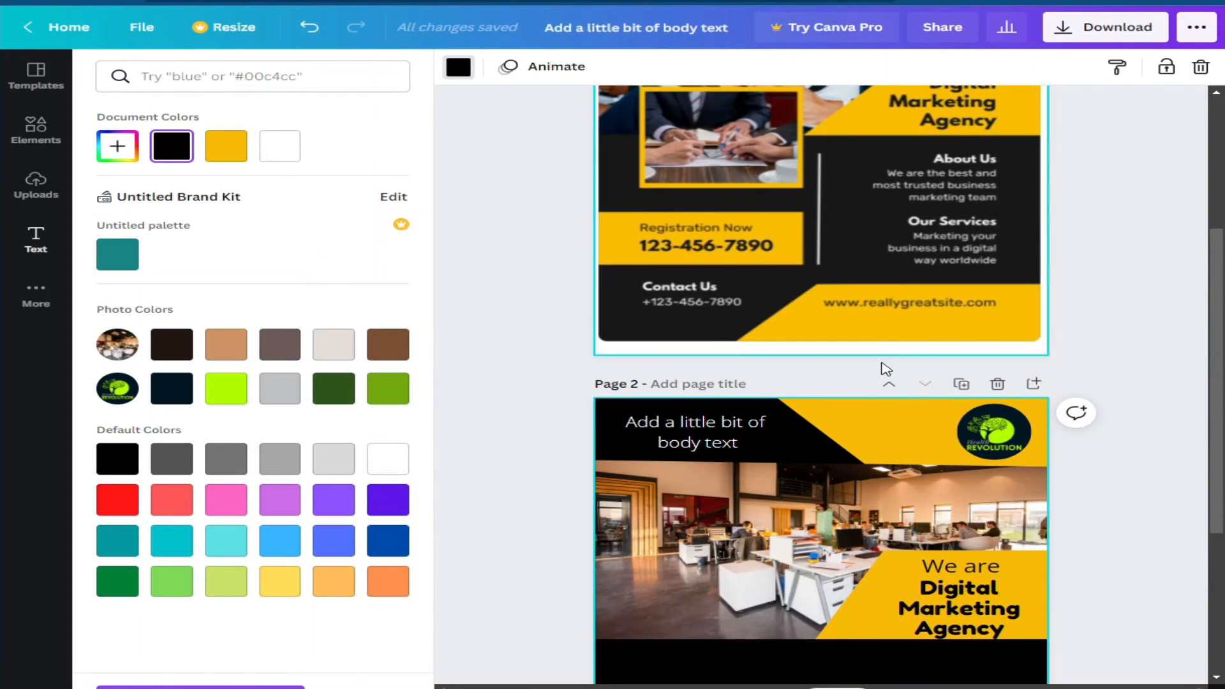
scroll(885, 369, down, 4)
scroll(925, 268, up, 4)
scroll(983, 369, down, 3)
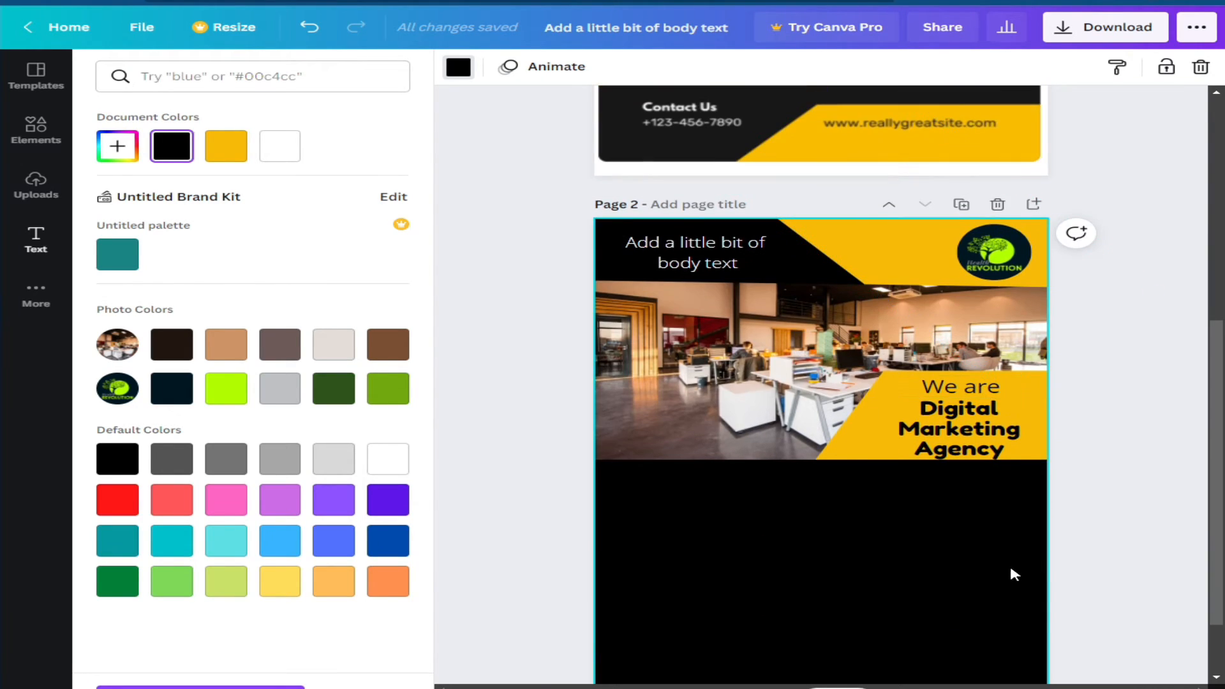
scroll(1011, 574, down, 2)
click(34, 239)
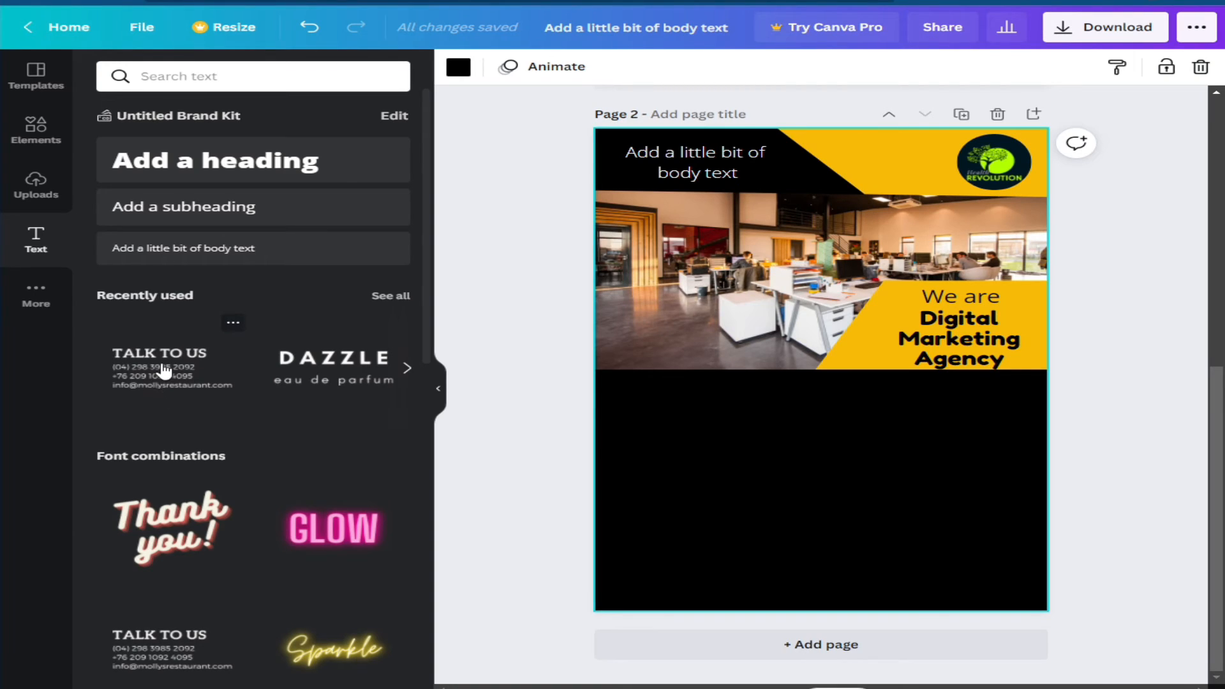
click(165, 370)
drag(887, 390, 902, 437)
drag(798, 398, 881, 416)
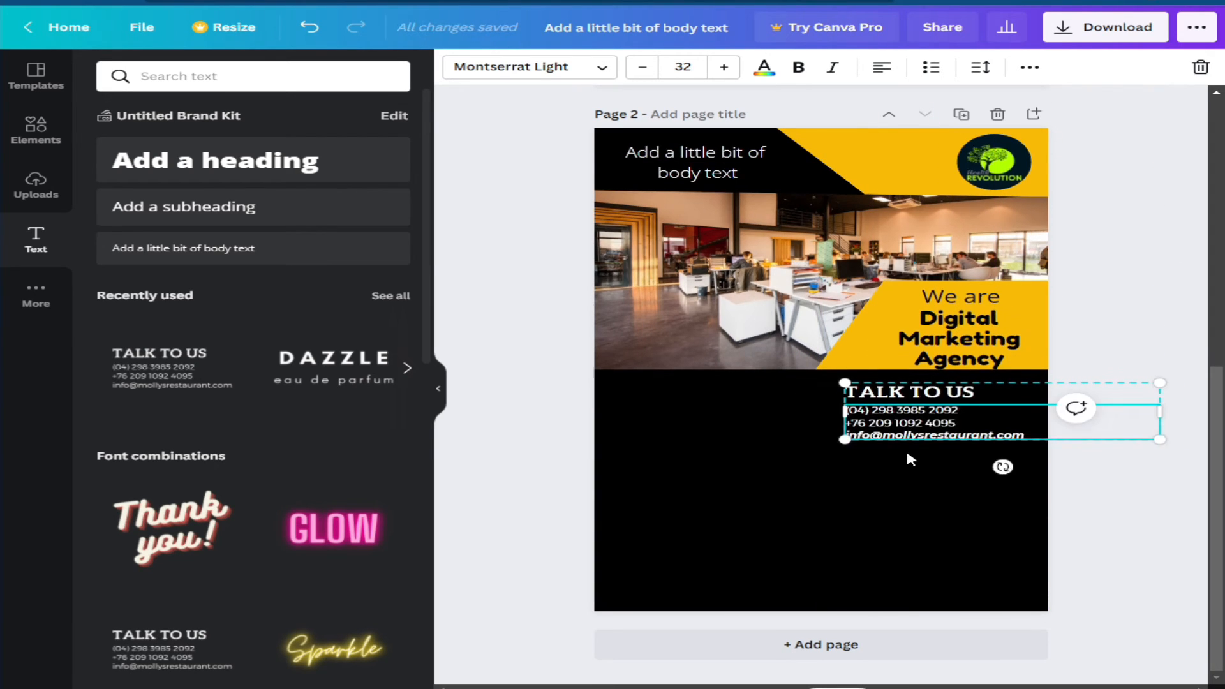
- Duplicate the "TALK TO US" text group and place the copy directly below the original, aligned with it
scroll(905, 446, up, 5)
scroll(949, 332, down, 2)
click(1029, 67)
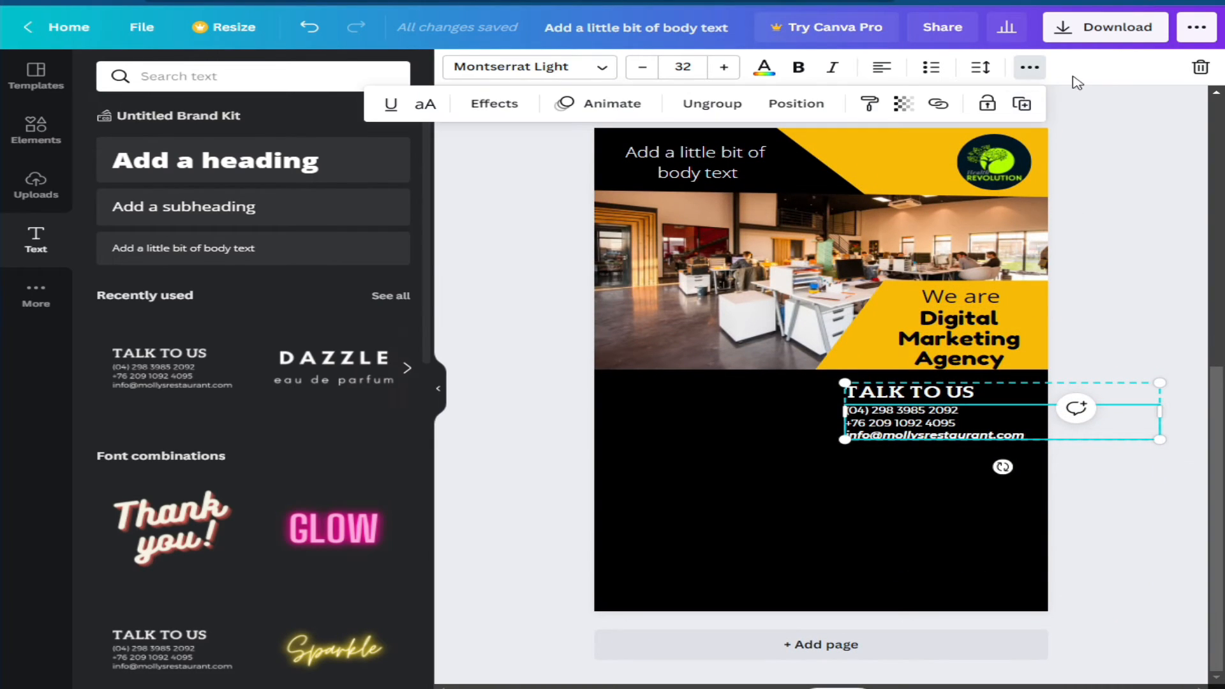
click(1163, 130)
click(1031, 69)
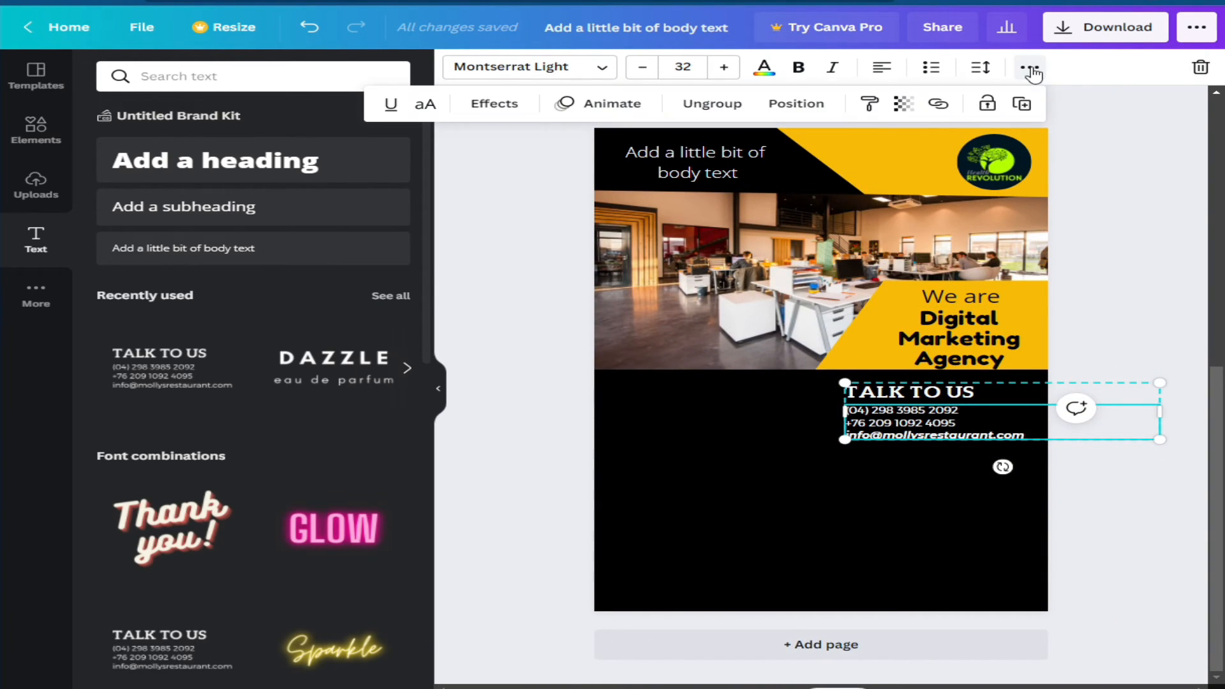
click(1022, 105)
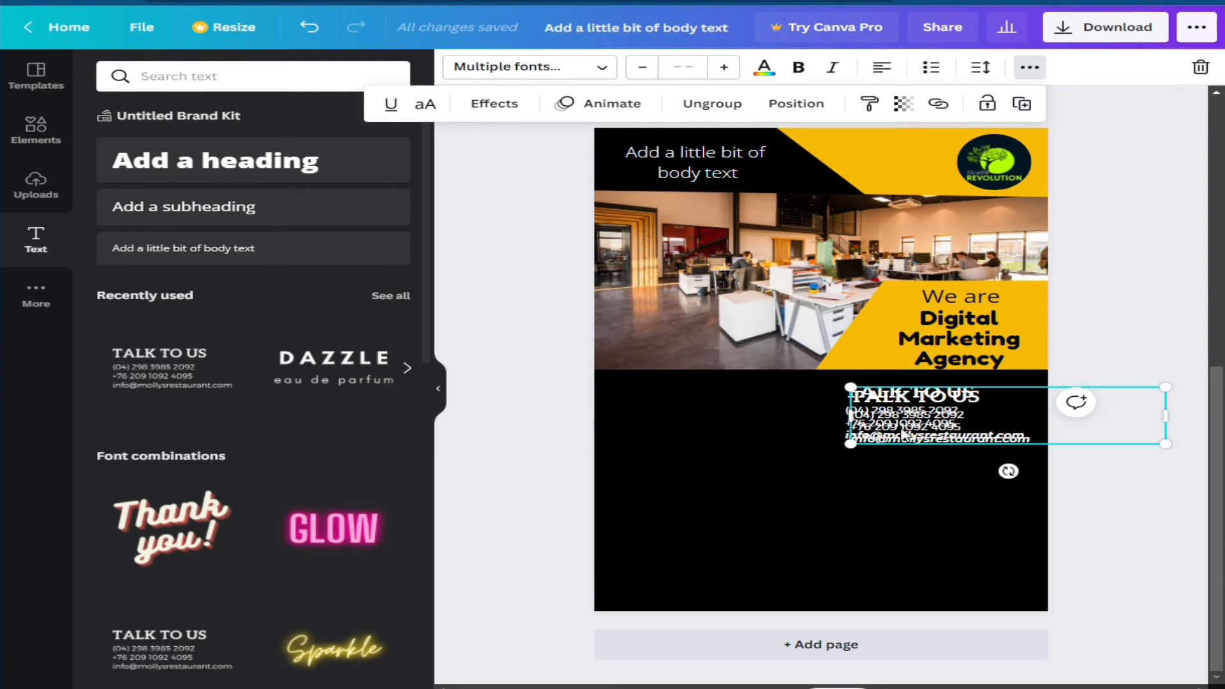
drag(906, 415, 900, 508)
- Move the lower "TALK TO US" group slightly up to tighten the gap between the two text blocks
scroll(938, 354, up, 5)
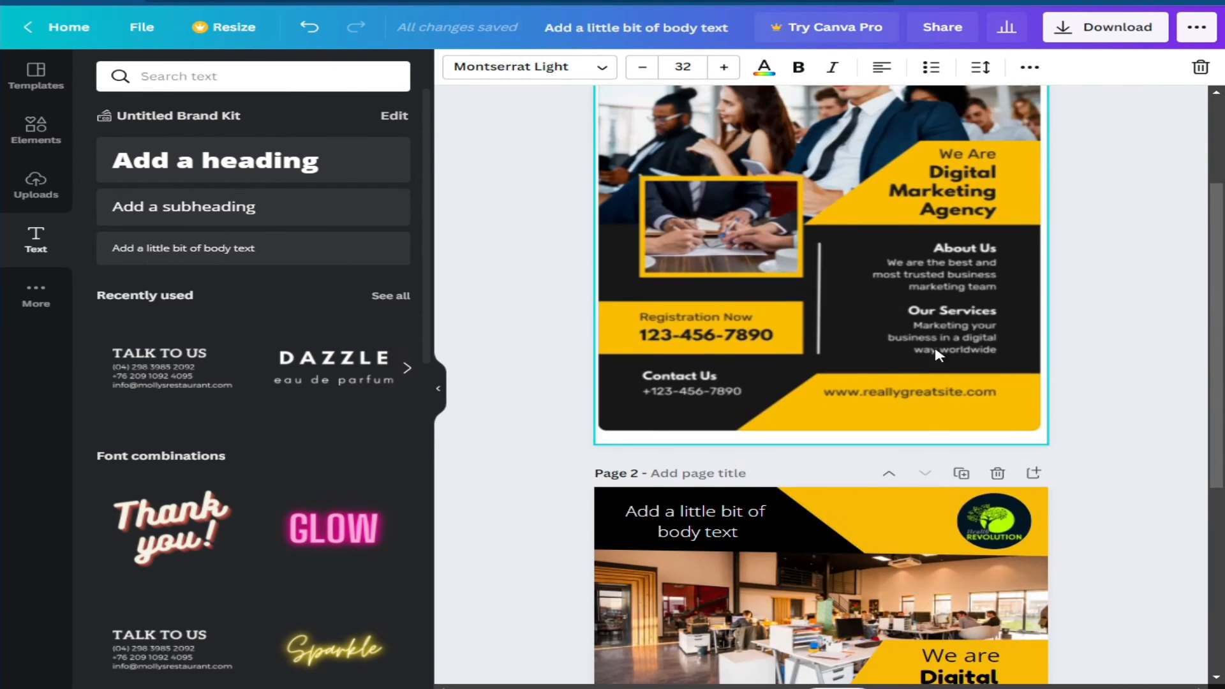
scroll(963, 256, down, 5)
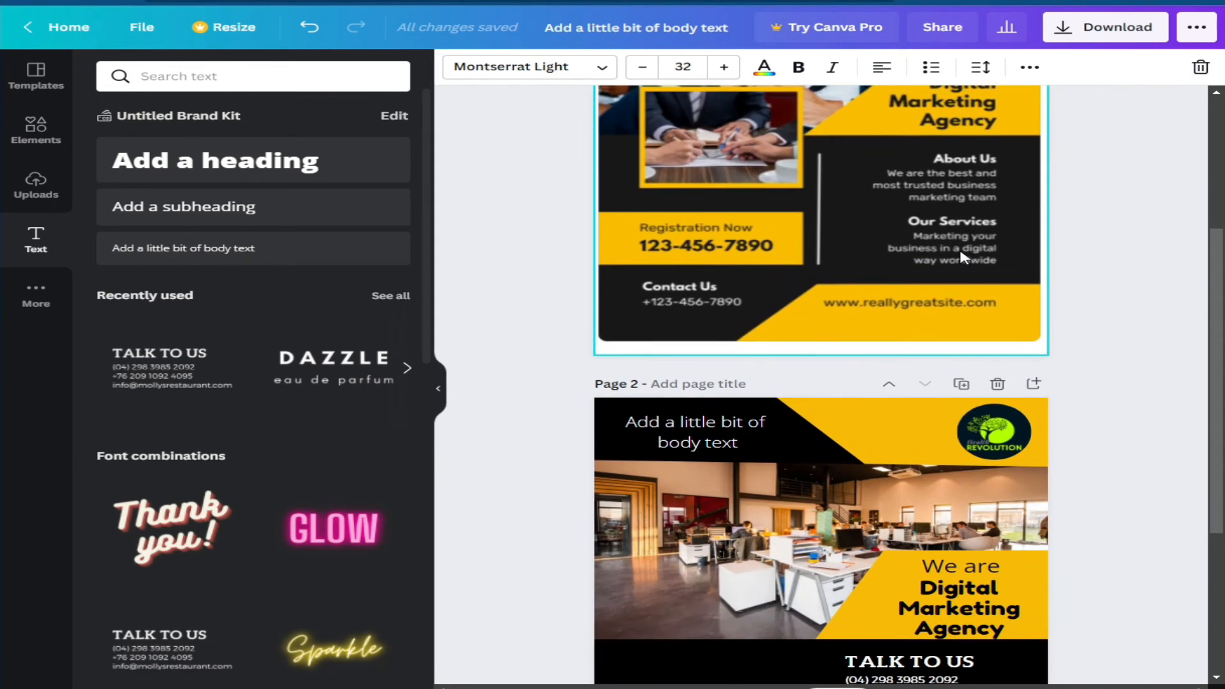
double_click(903, 525)
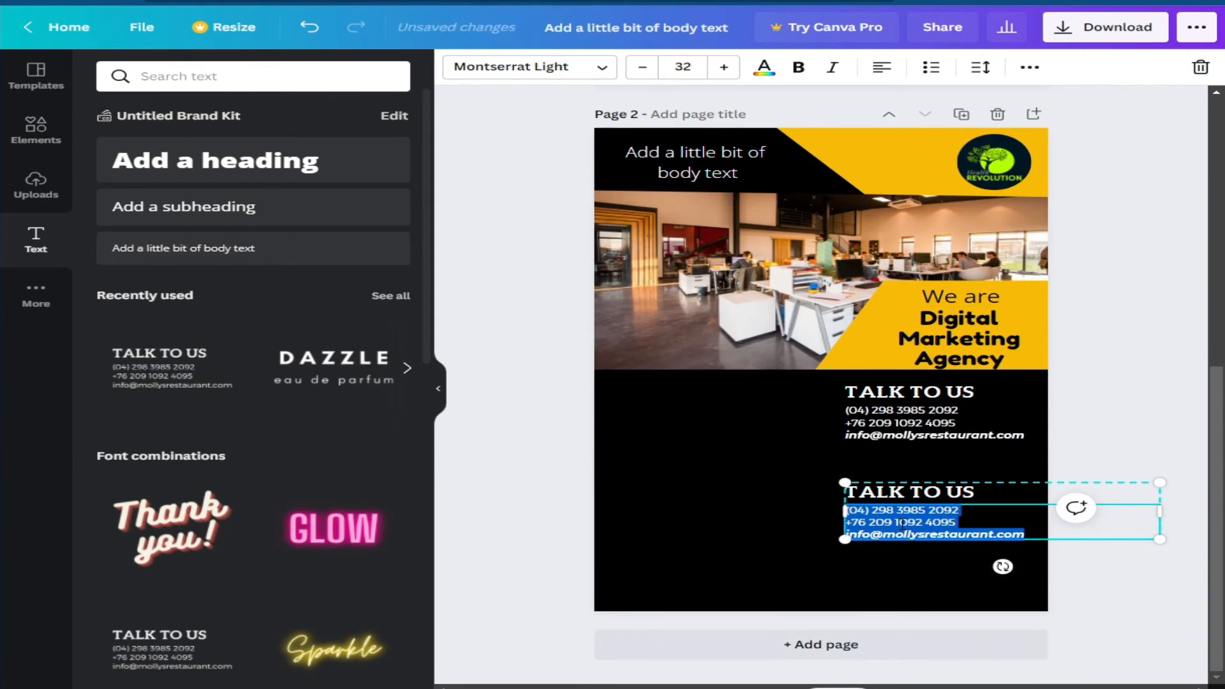
key(Escape)
key(Escape)
click(903, 514)
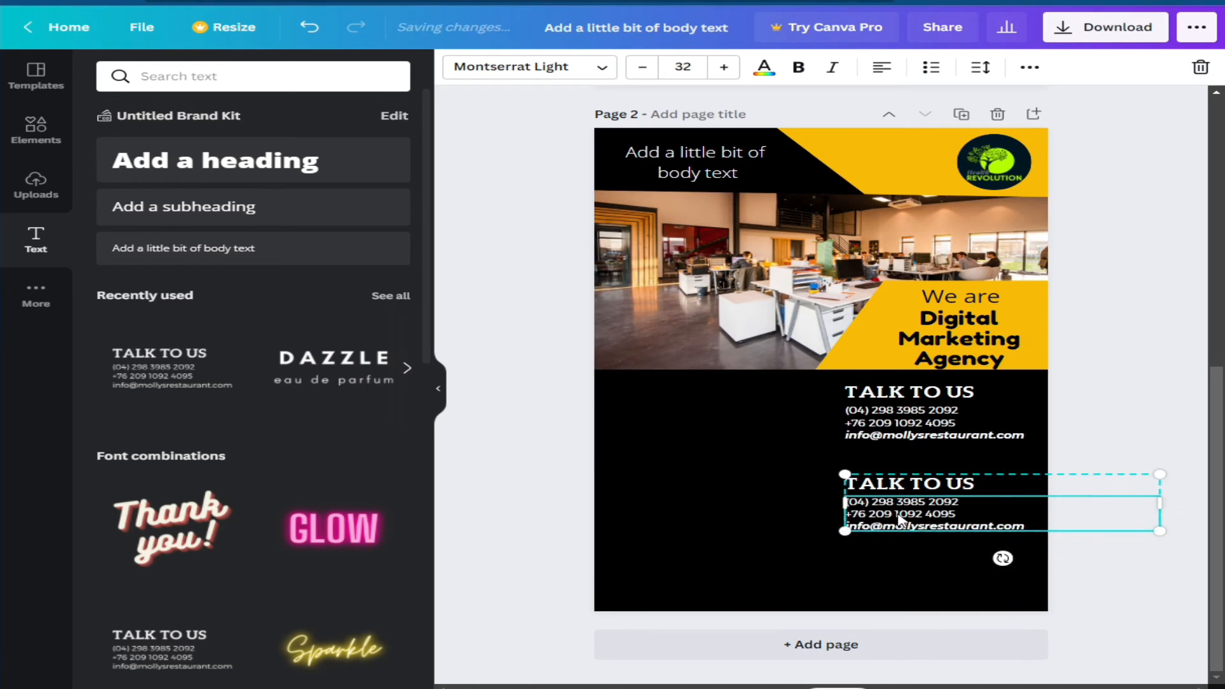
click(776, 514)
- Search the elements library for "line" and add a plain solid line to page 2
scroll(782, 514, up, 5)
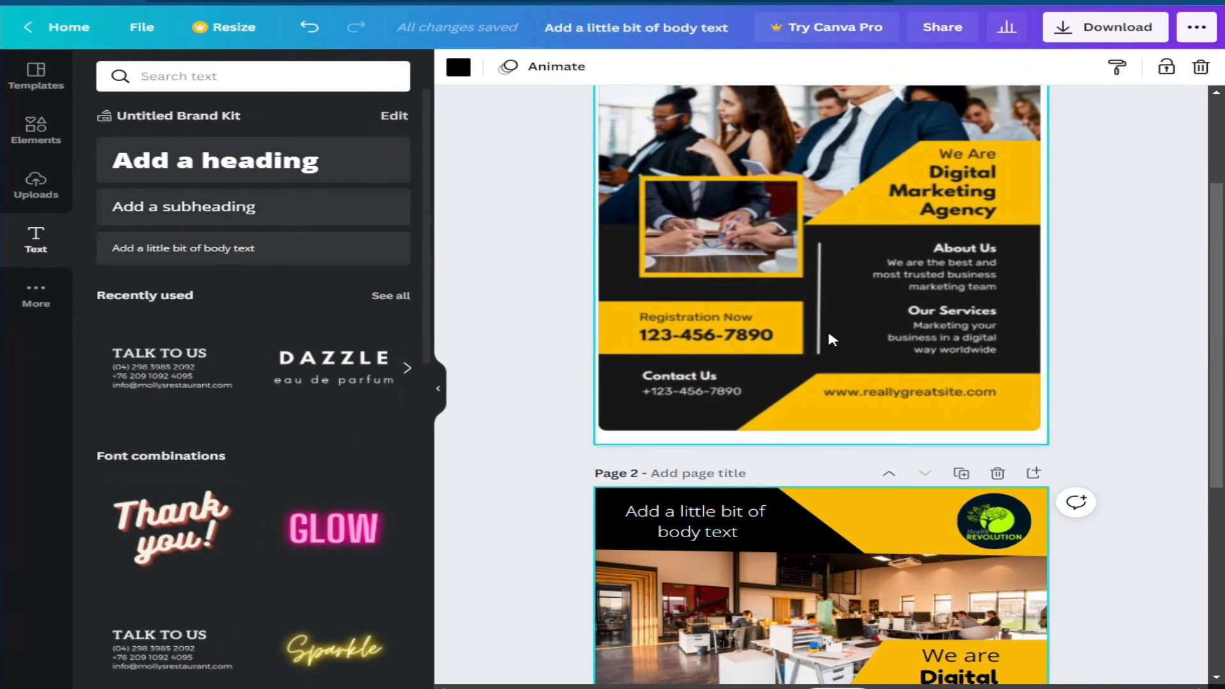
scroll(827, 373, down, 4)
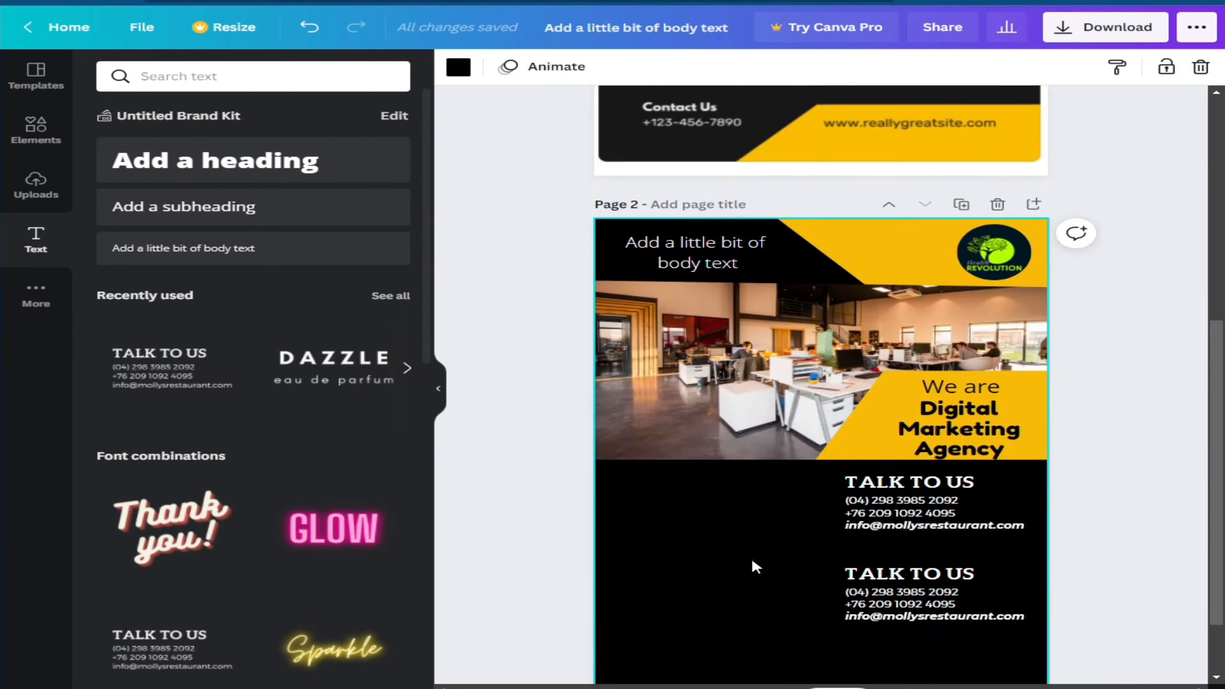
click(38, 150)
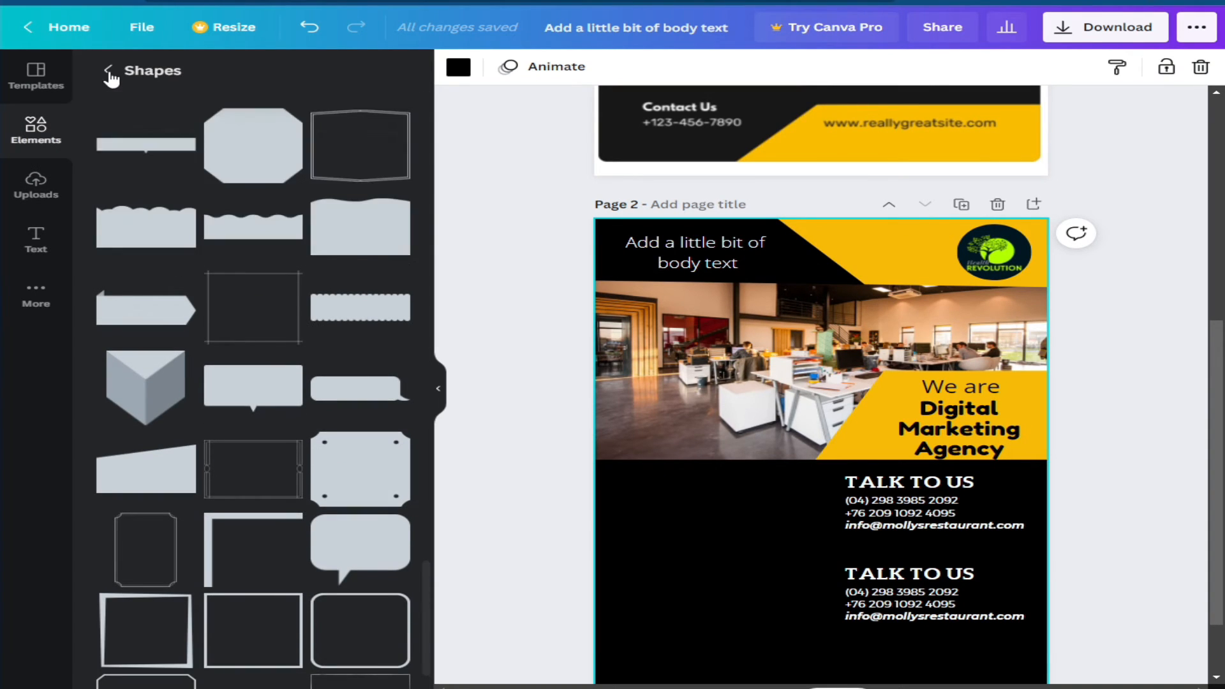
click(107, 72)
click(173, 77)
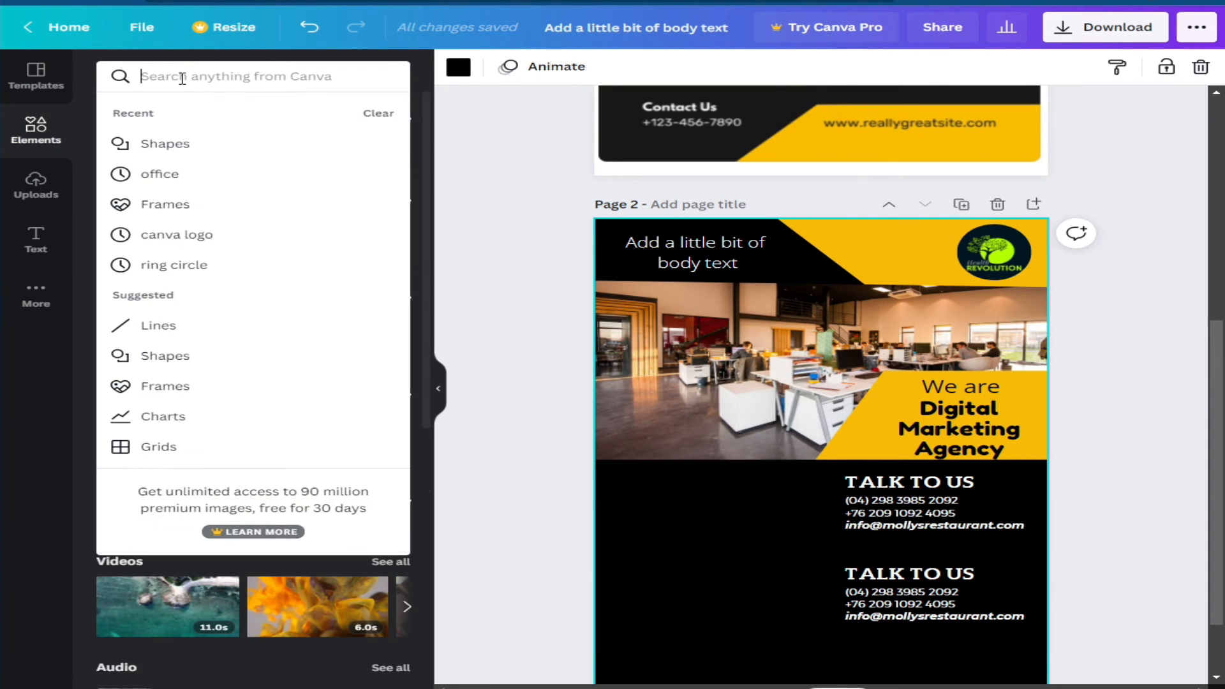
text(line)
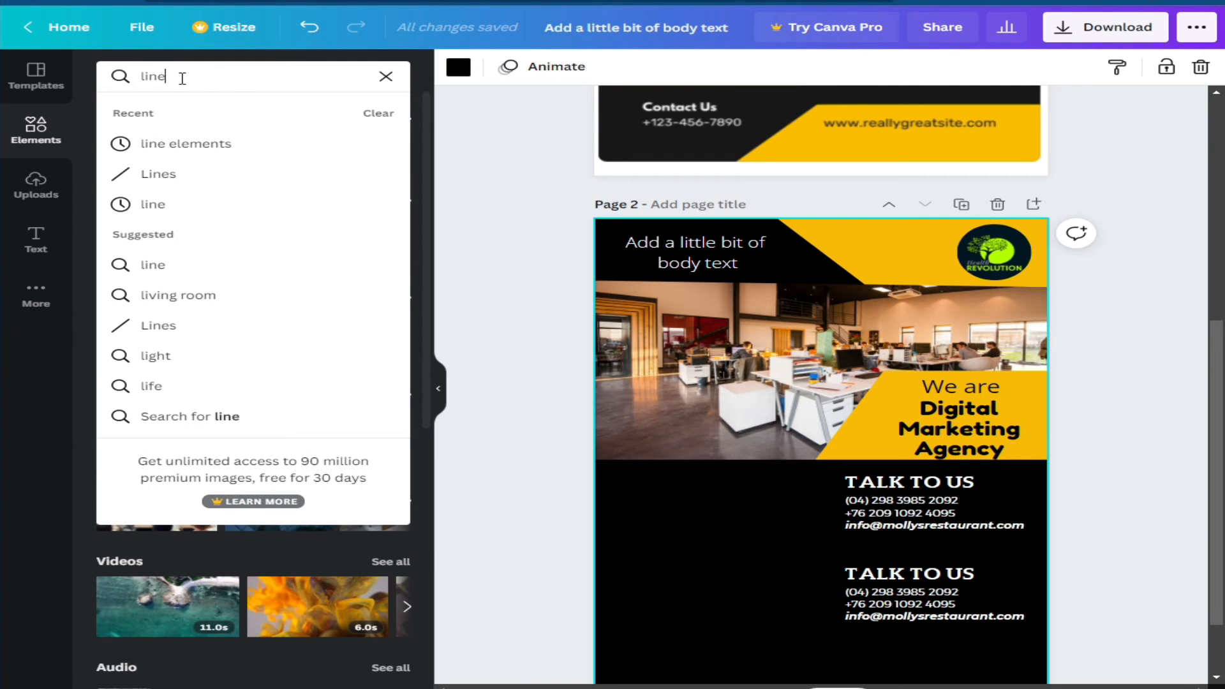
key(Return)
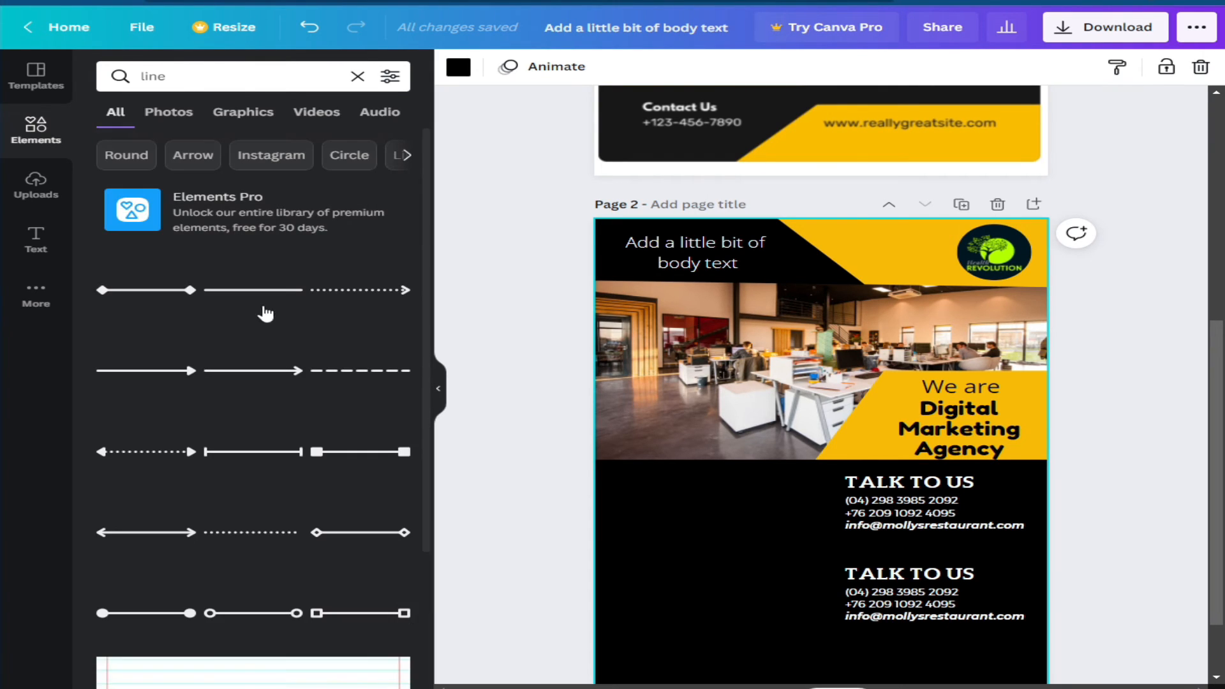
click(254, 291)
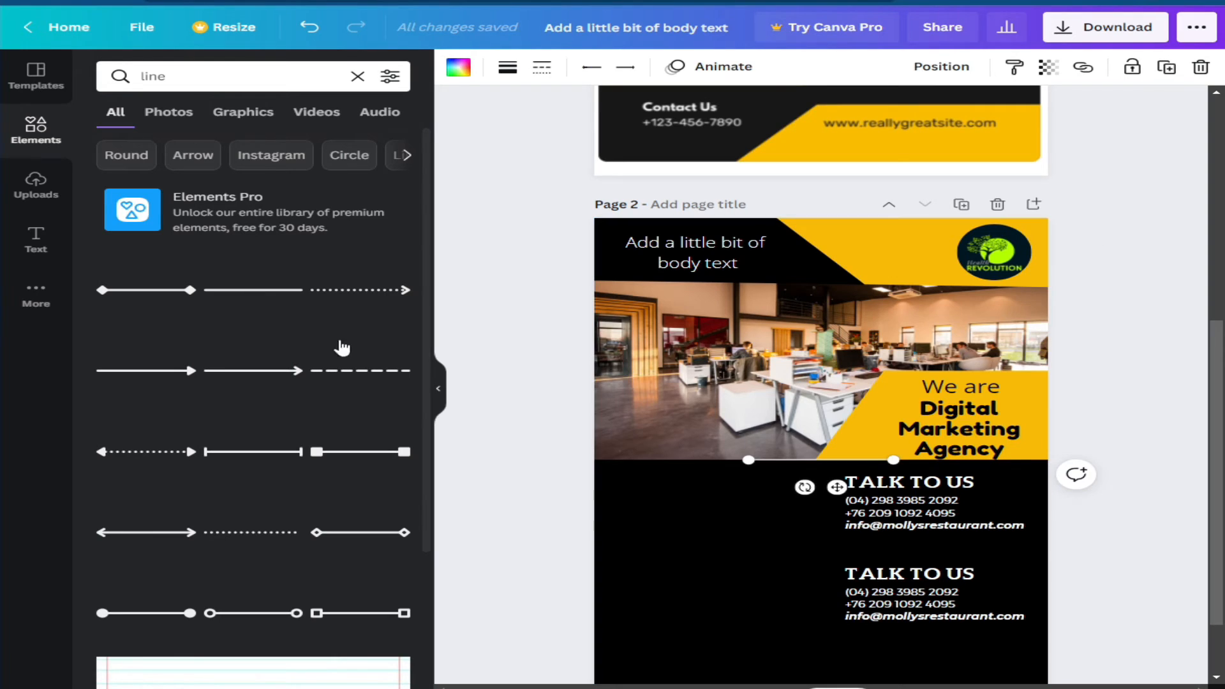
- Turn the line vertical at -90°, about 18.7 long, and position it as a divider just left of the two "TALK TO US" blocks
drag(836, 488, 779, 547)
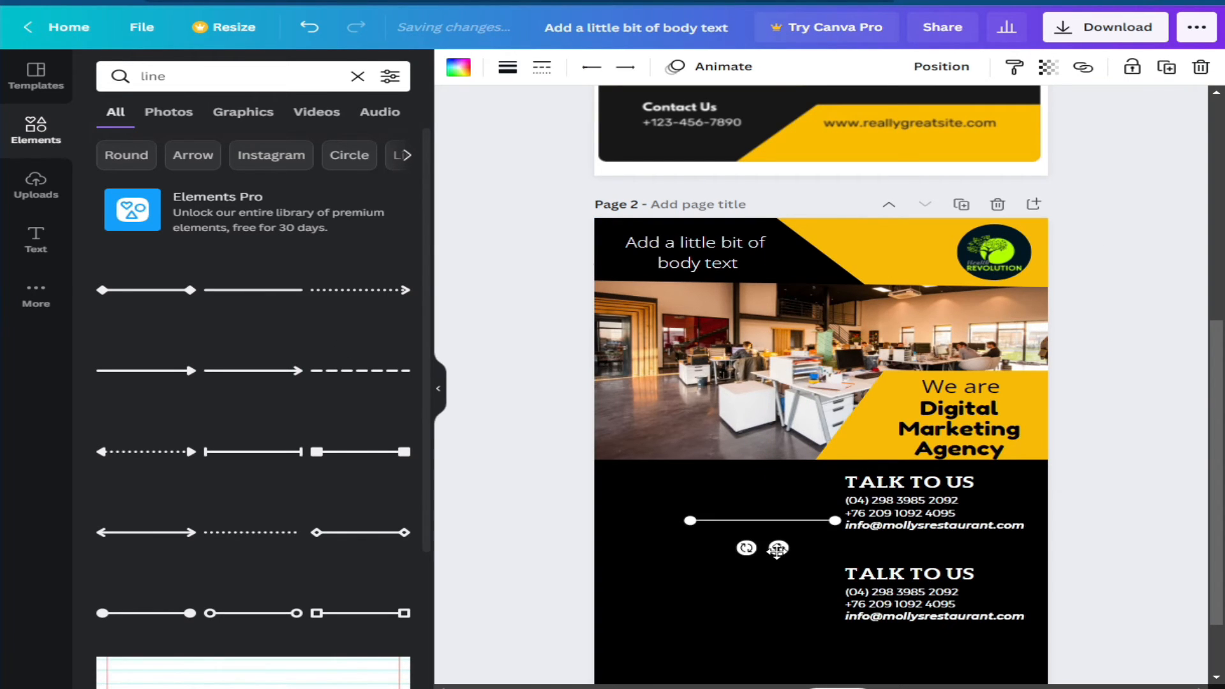
drag(834, 520, 778, 469)
drag(691, 519, 779, 620)
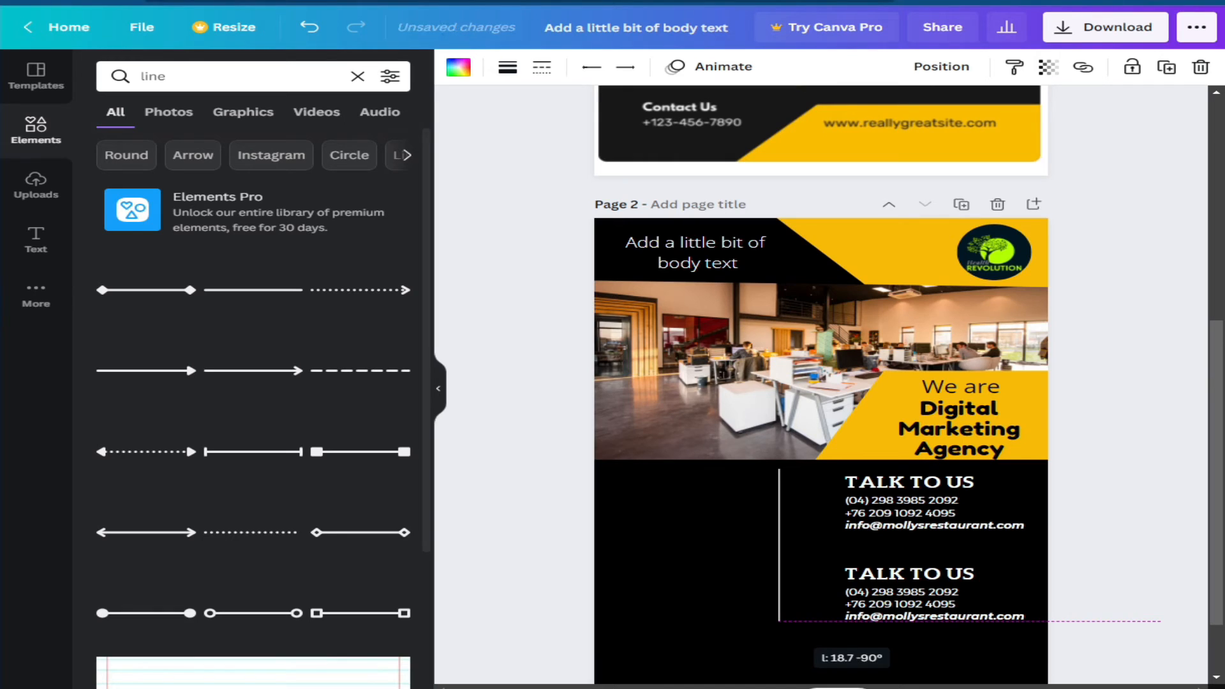
drag(779, 621, 779, 620)
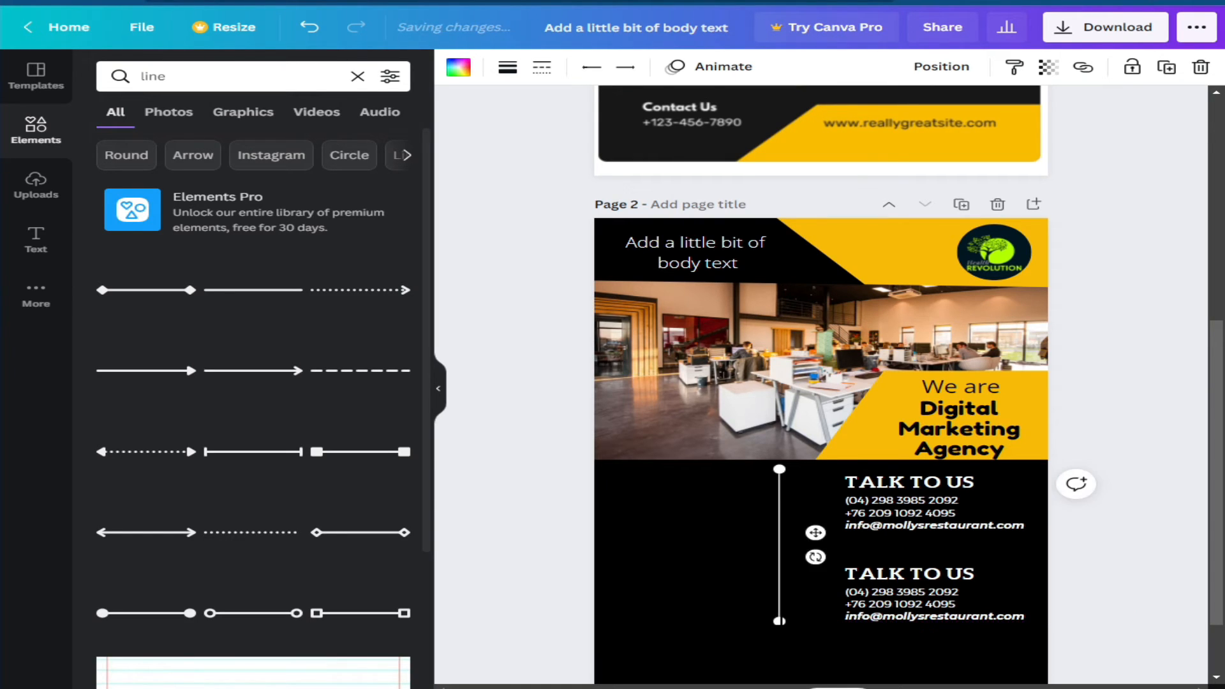
mouse_move(815, 533)
mouse_down()
mouse_move(825, 552)
mouse_move(834, 540)
mouse_up()
- Thicken the vertical divider line, trying a line weight of 53 and reducing it to a moderately thick stroke
scroll(834, 540, up, 7)
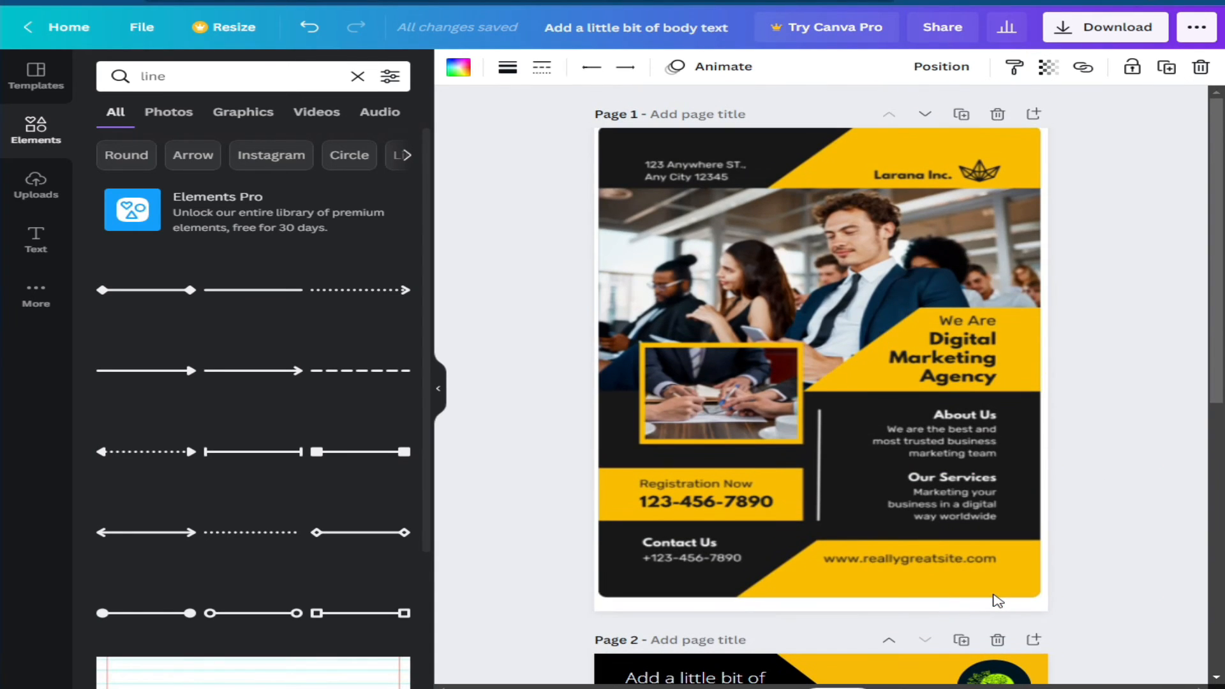
scroll(994, 600, down, 7)
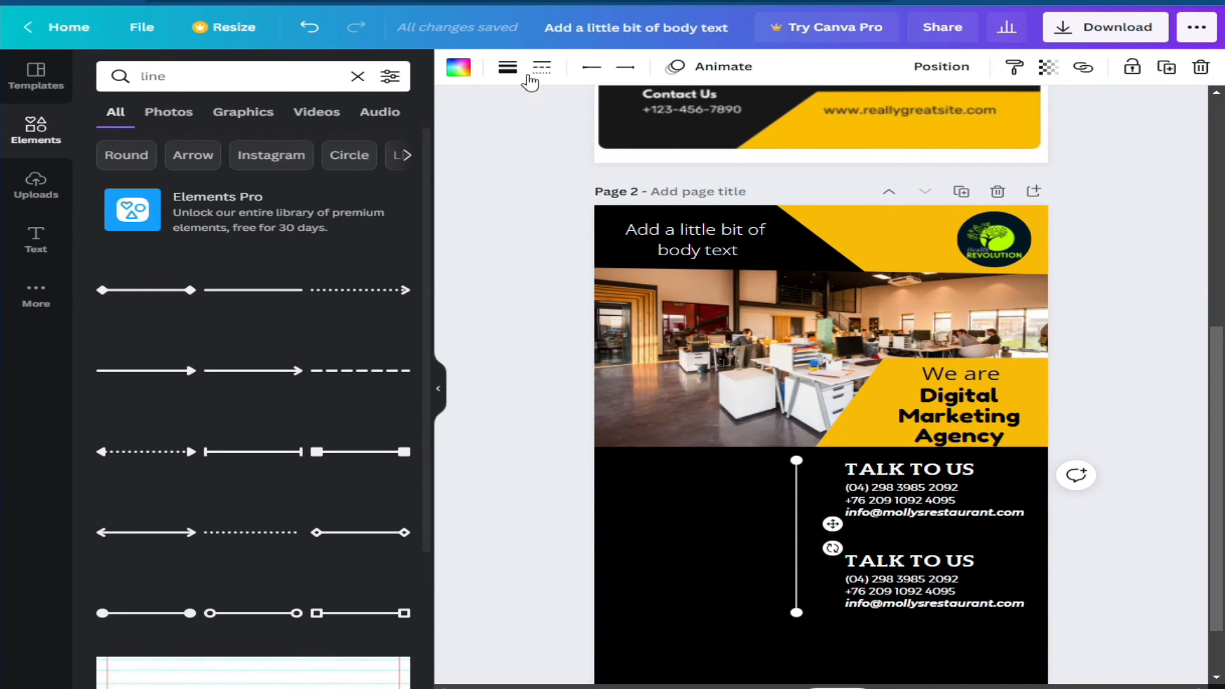
click(506, 67)
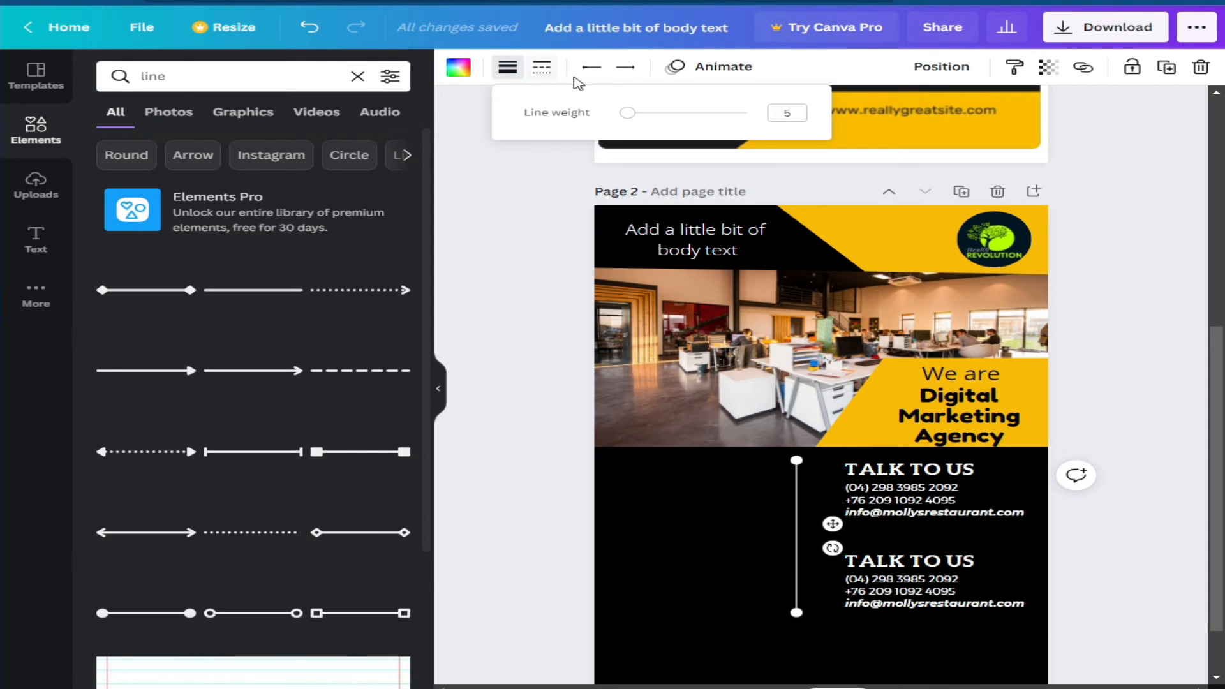
drag(631, 116, 686, 115)
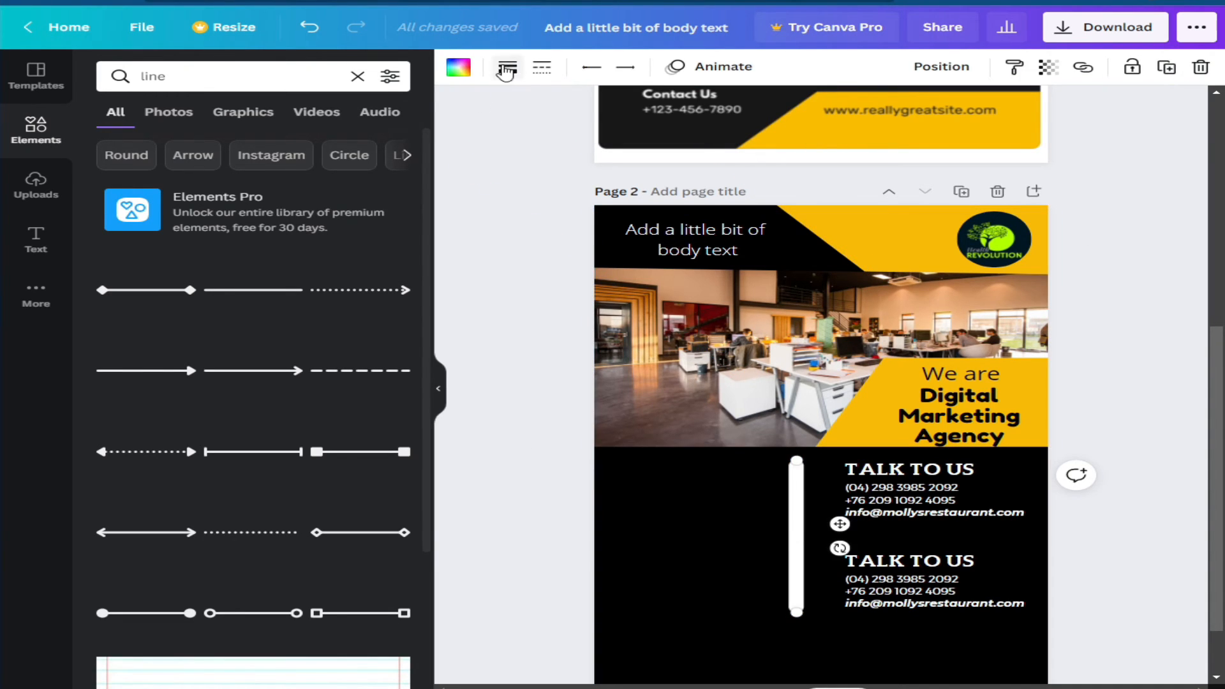
click(509, 69)
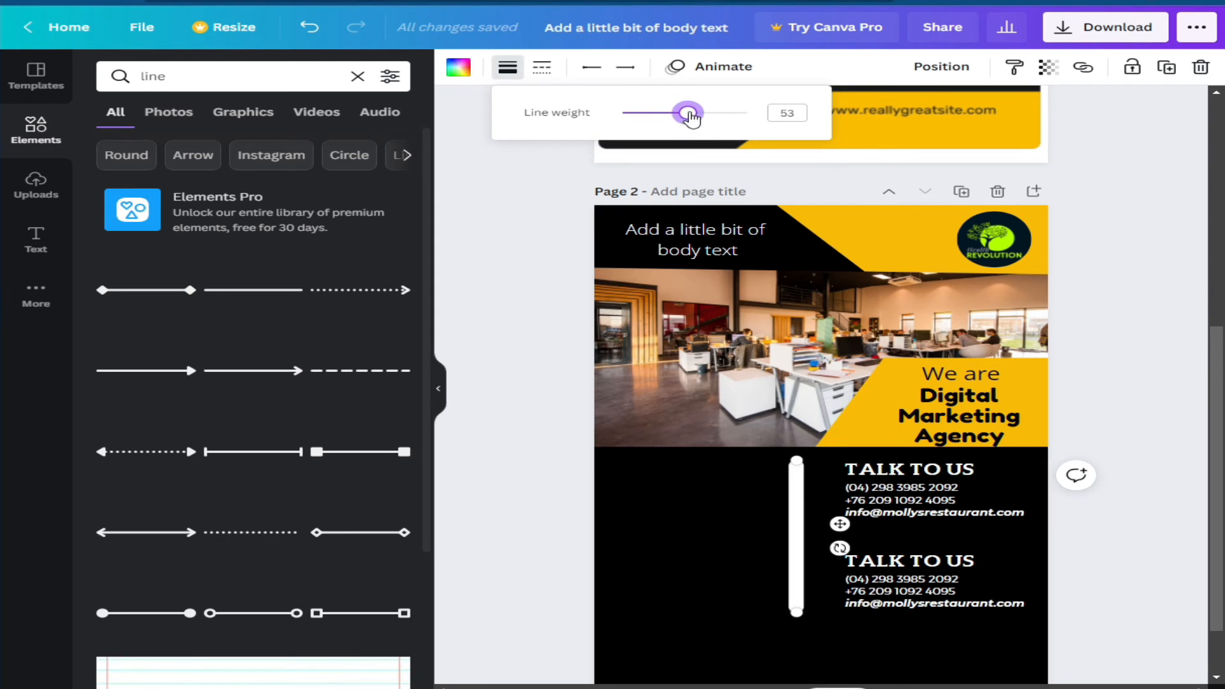
drag(688, 116, 650, 120)
- Search the elements library for "frames" and open the Frames collection
click(719, 528)
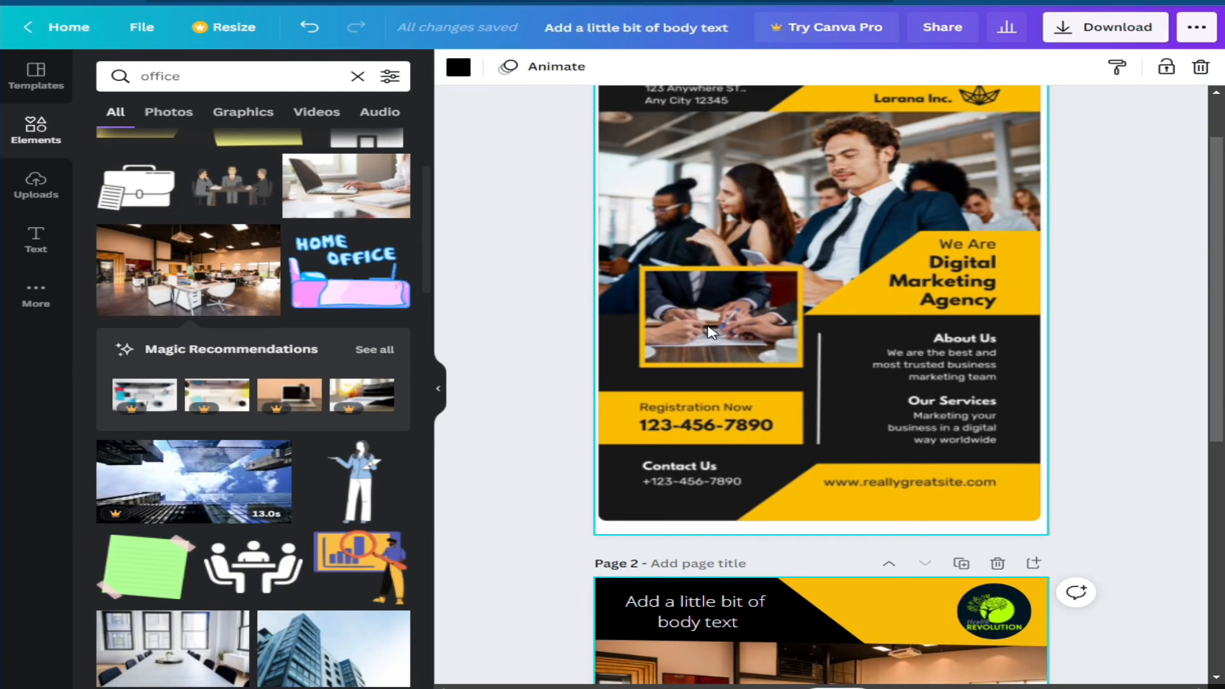
scroll(688, 554, down, 5)
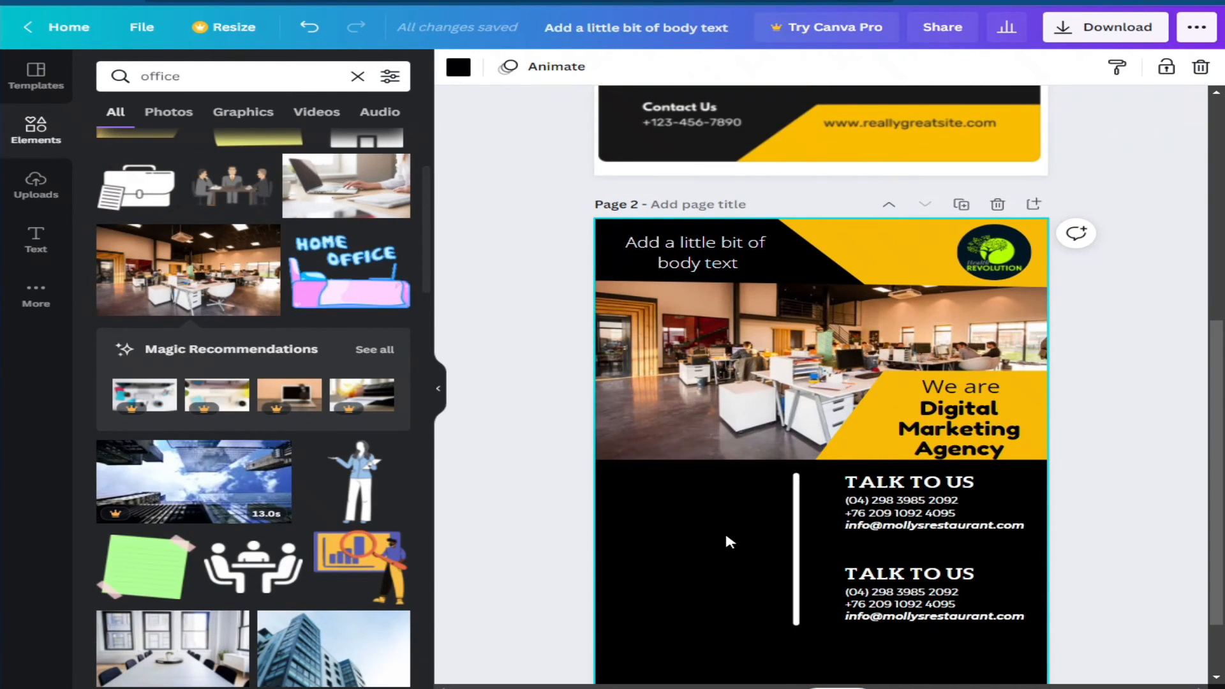
click(357, 76)
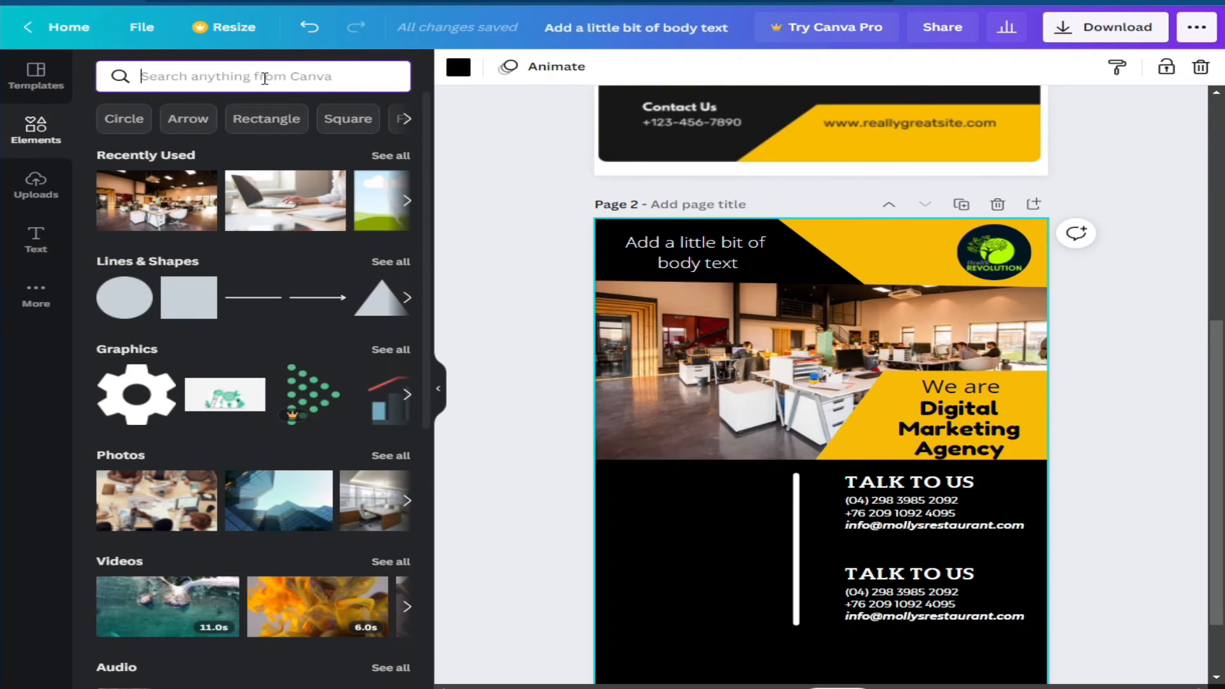
text(frames)
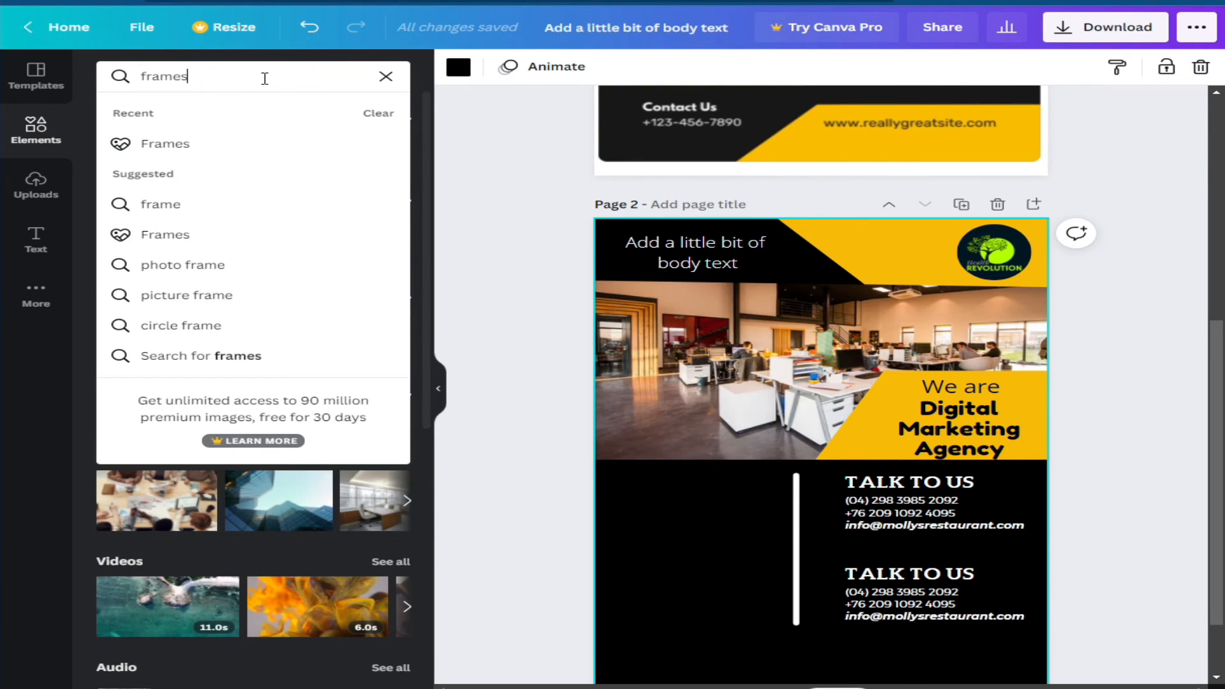
click(217, 143)
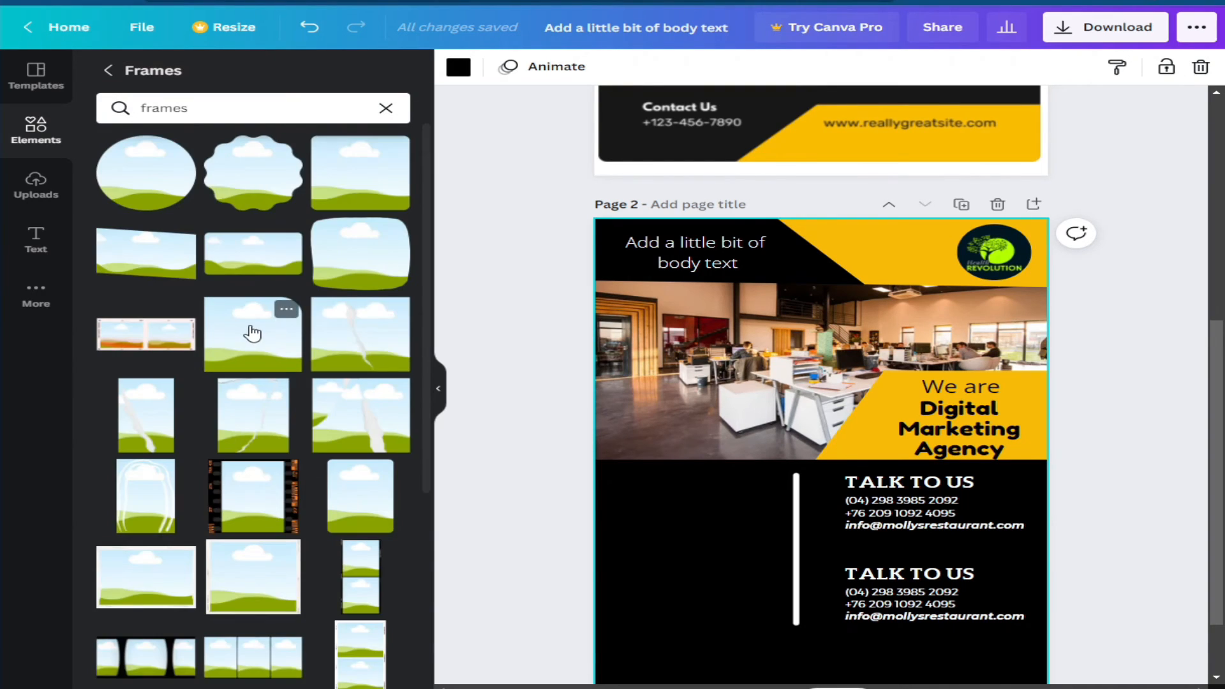
- Add the landscape frame split by a torn-paper edge to page 2, shrink it and place it beside the divider, overlapping the main photo
scroll(297, 324, down, 3)
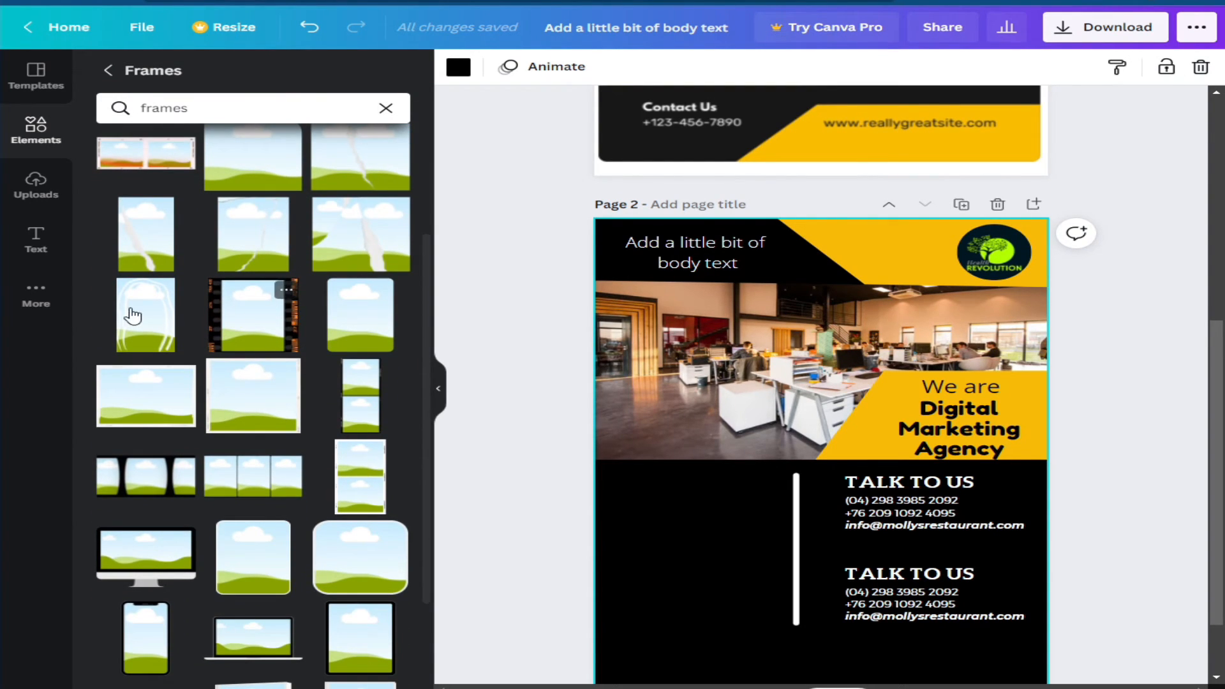
scroll(345, 368, up, 3)
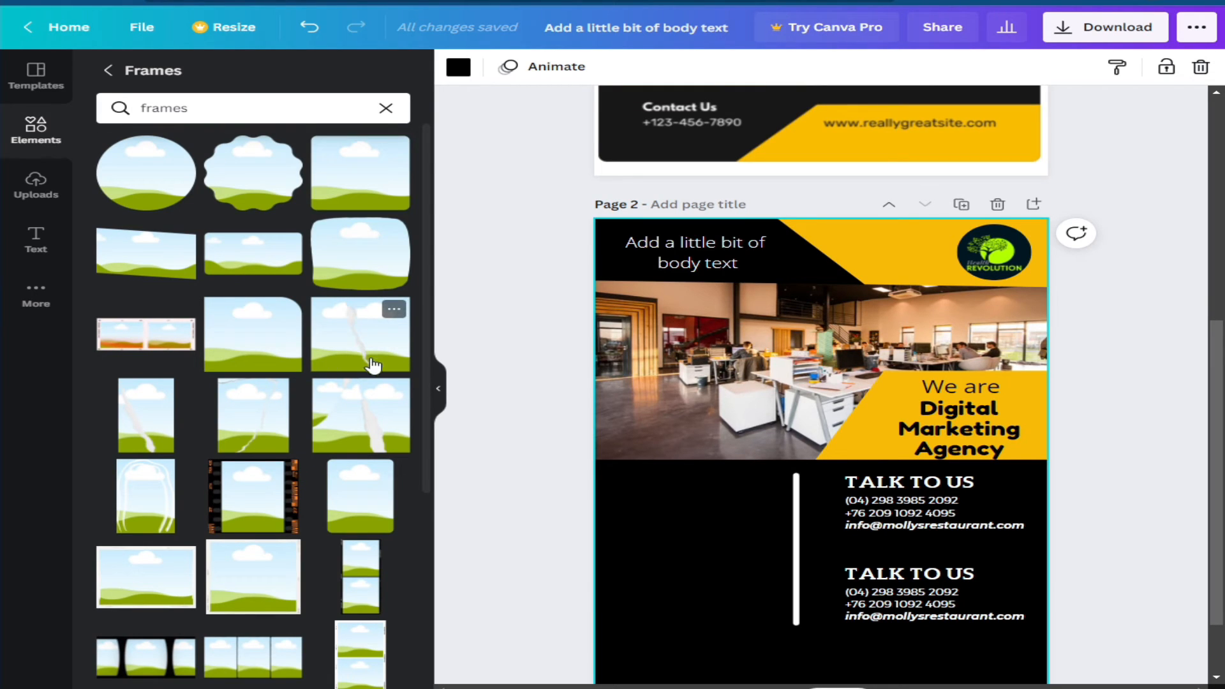
scroll(334, 345, down, 7)
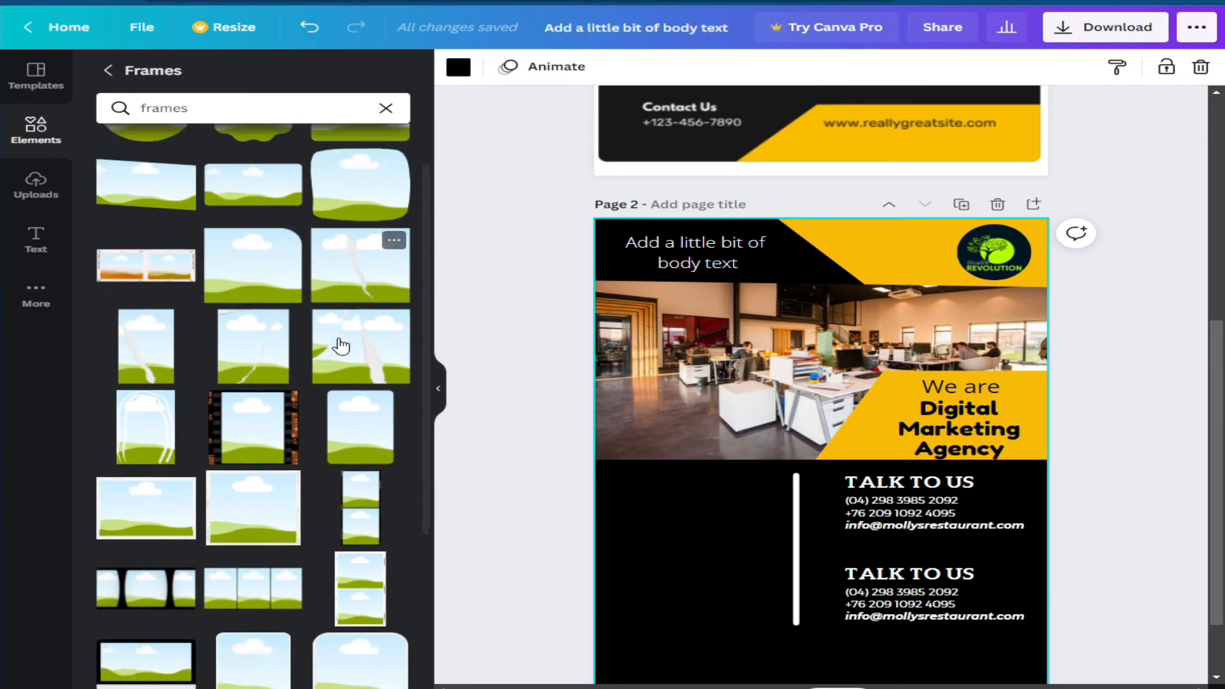
scroll(342, 348, up, 4)
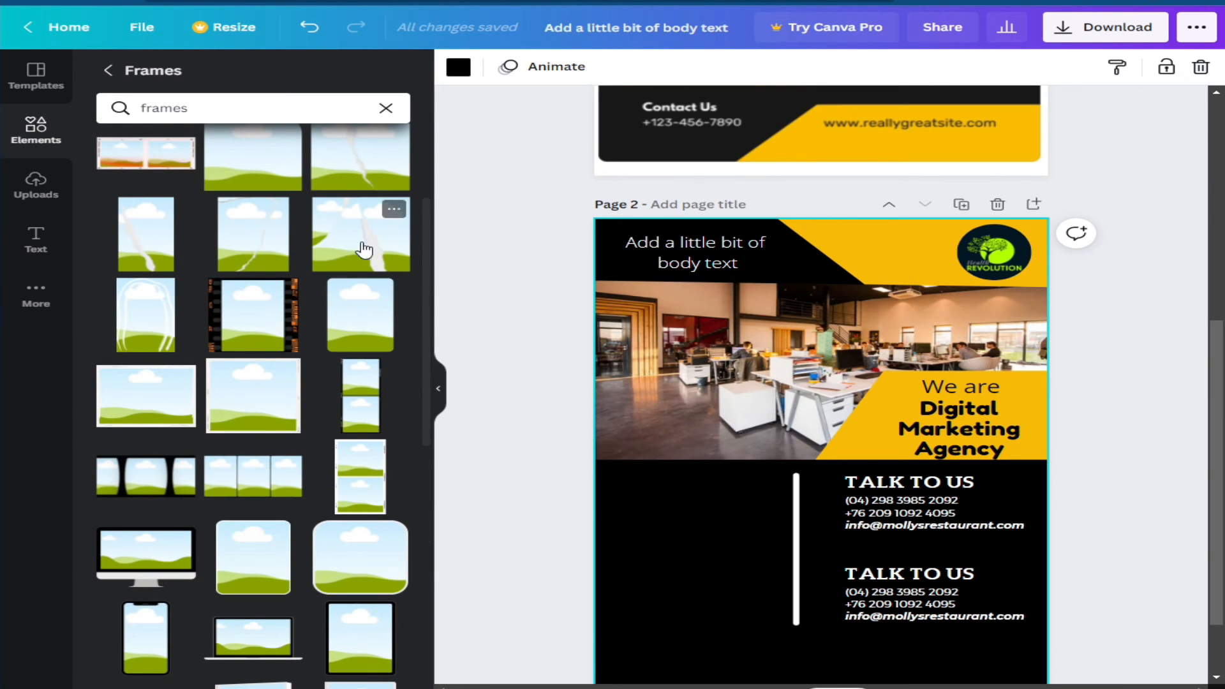
scroll(356, 252, up, 1)
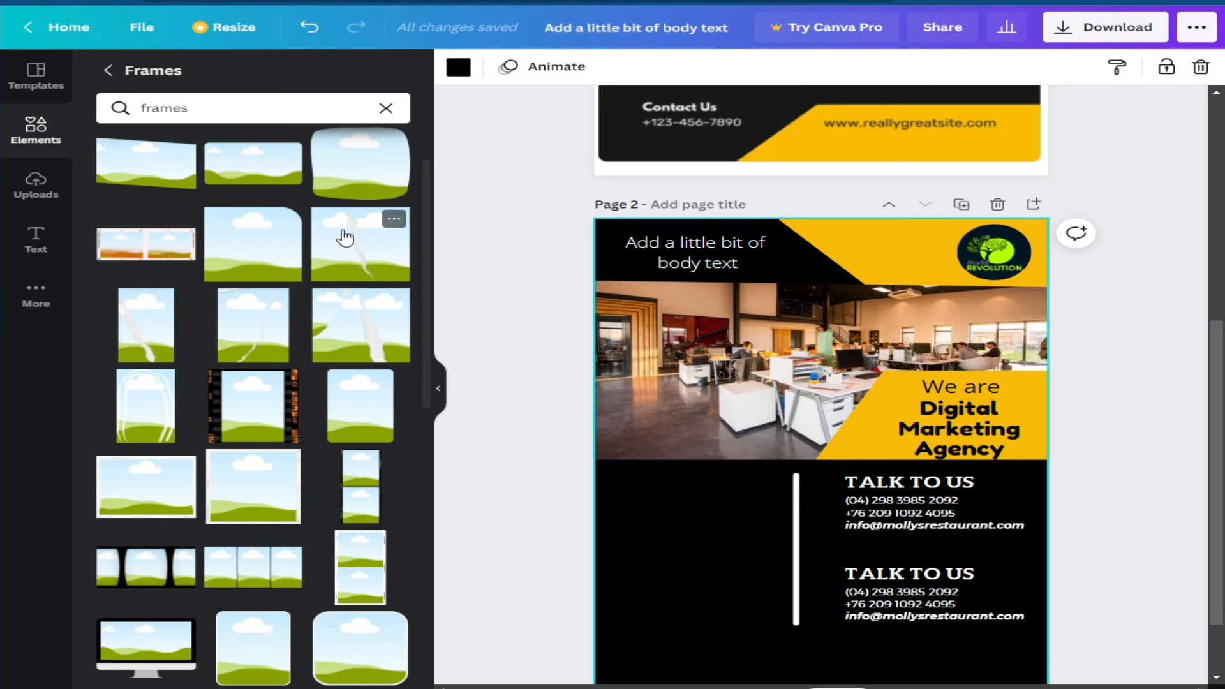
drag(344, 238, 694, 504)
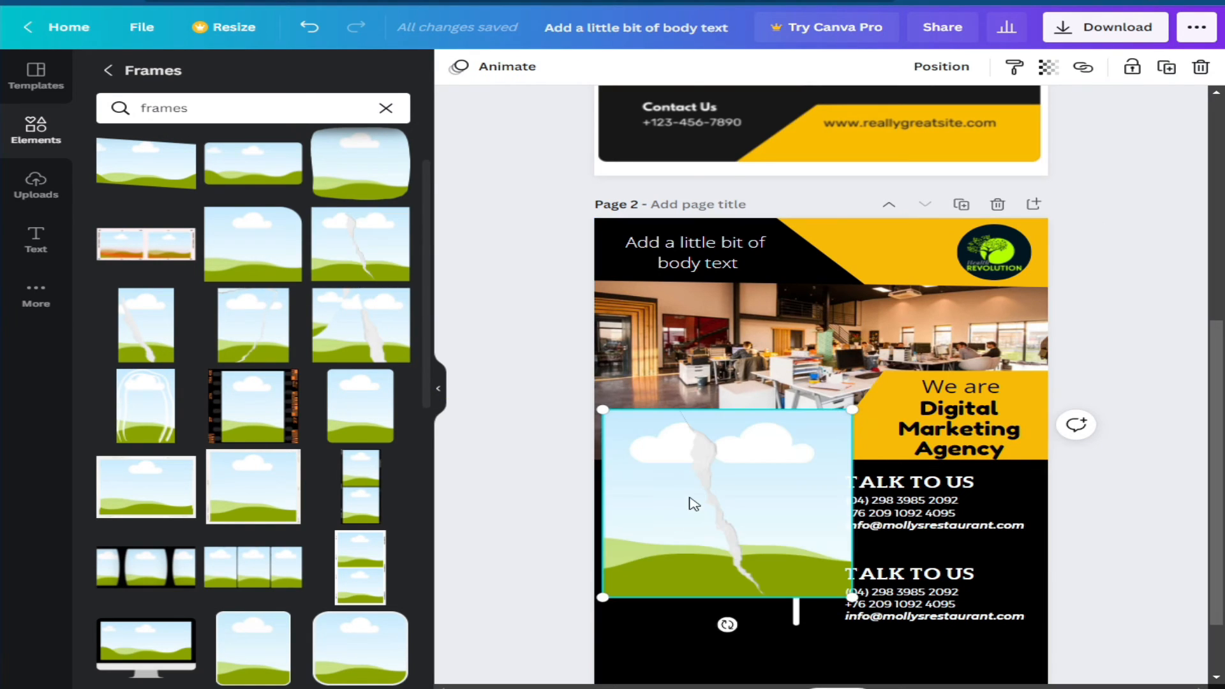
drag(858, 407, 768, 470)
drag(676, 513, 701, 473)
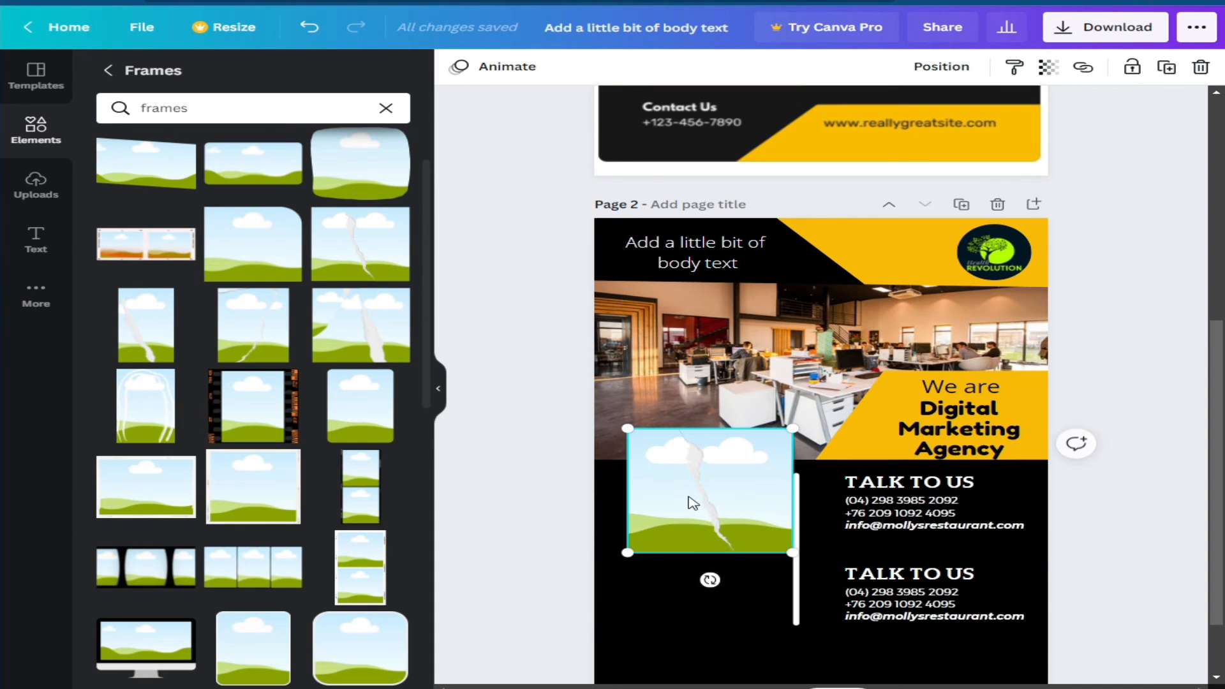
- Search the elements for "office" and fill the frame's left half with the laptop photo and its right half with the conference table photo
click(37, 189)
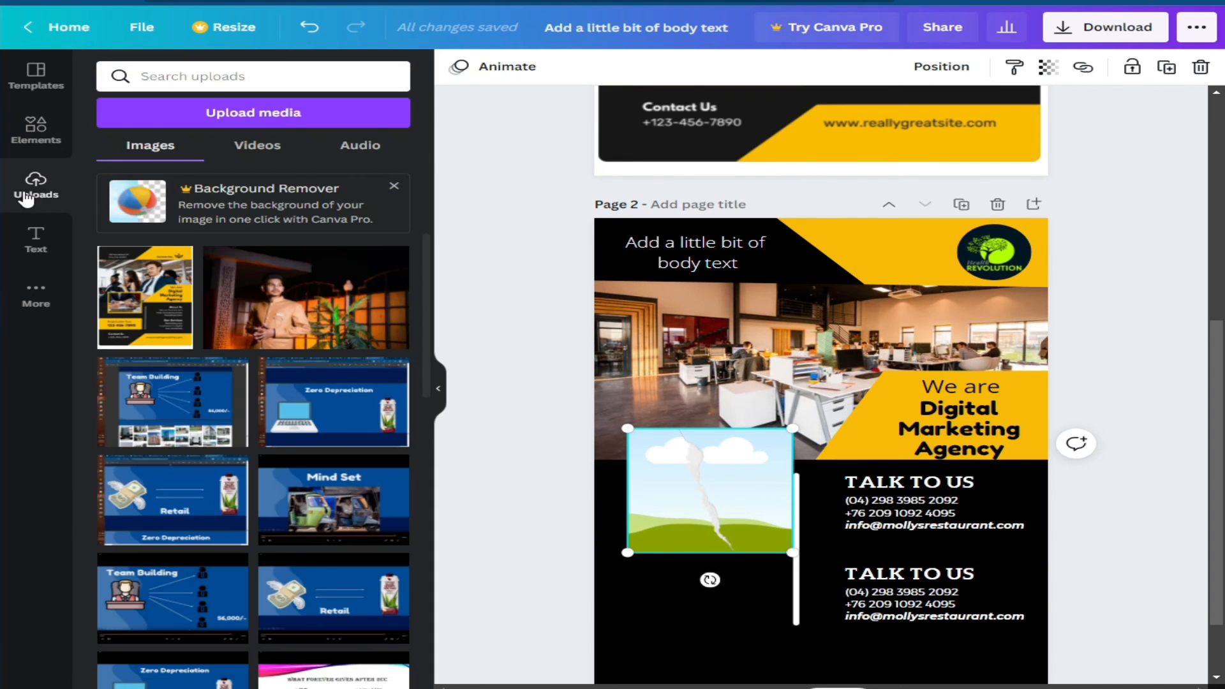
click(37, 129)
click(196, 102)
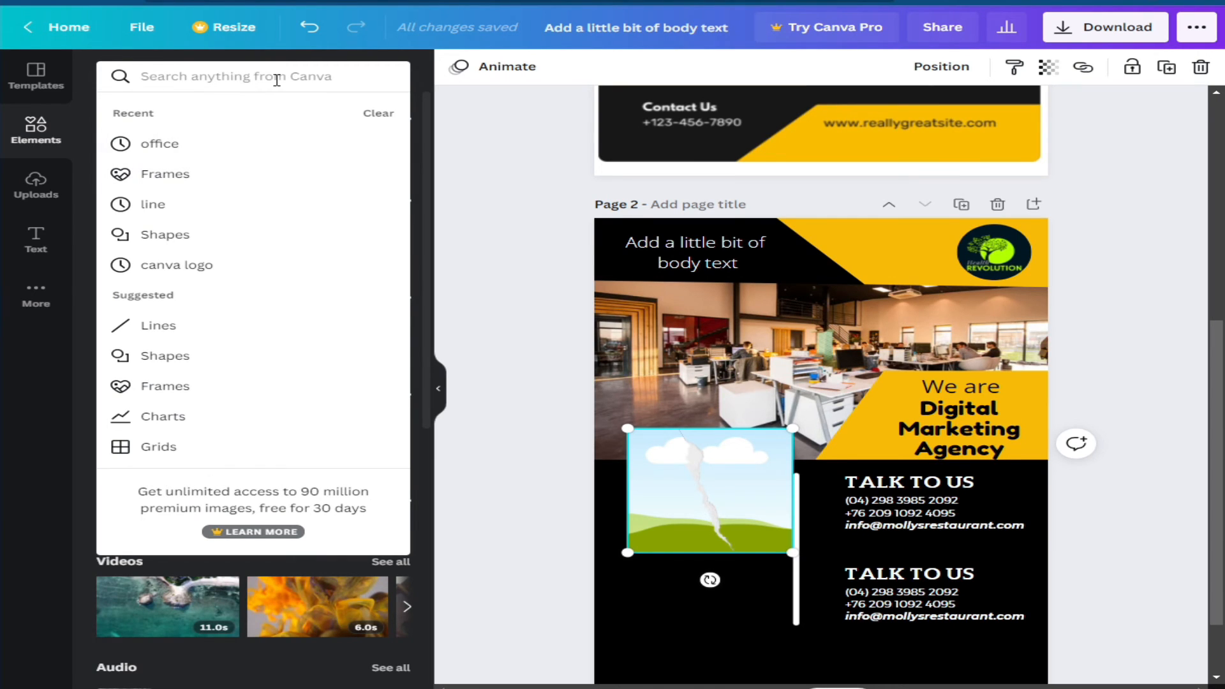
click(195, 144)
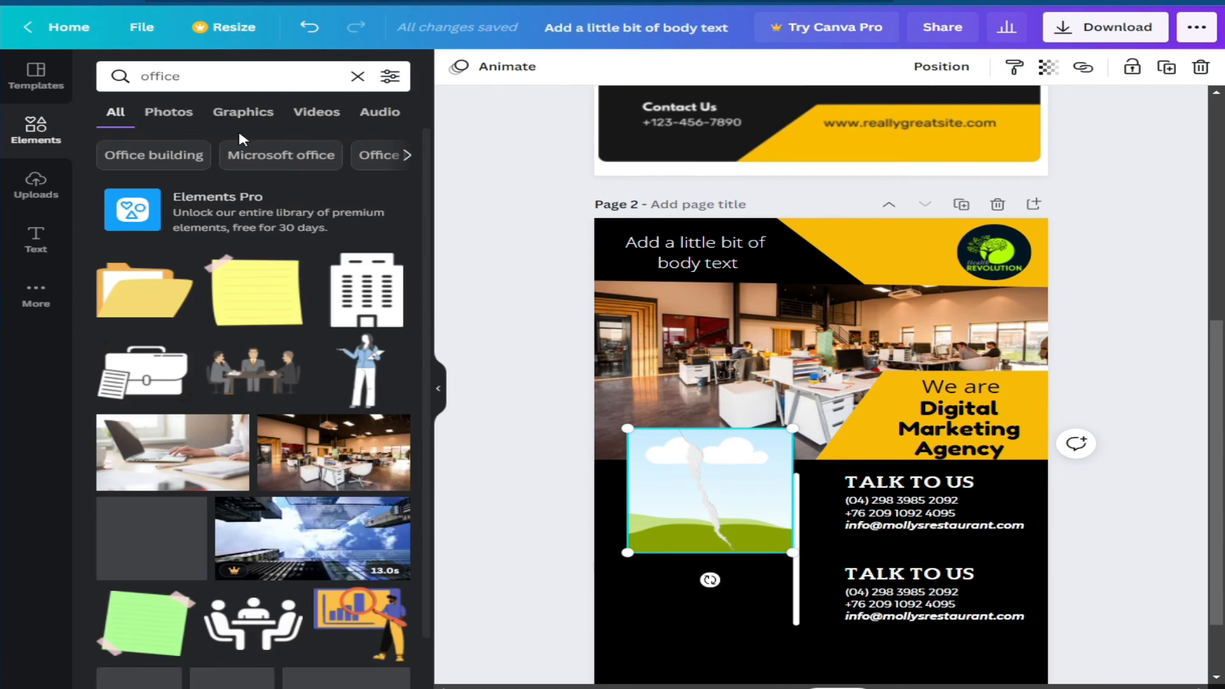
scroll(89, 391, down, 4)
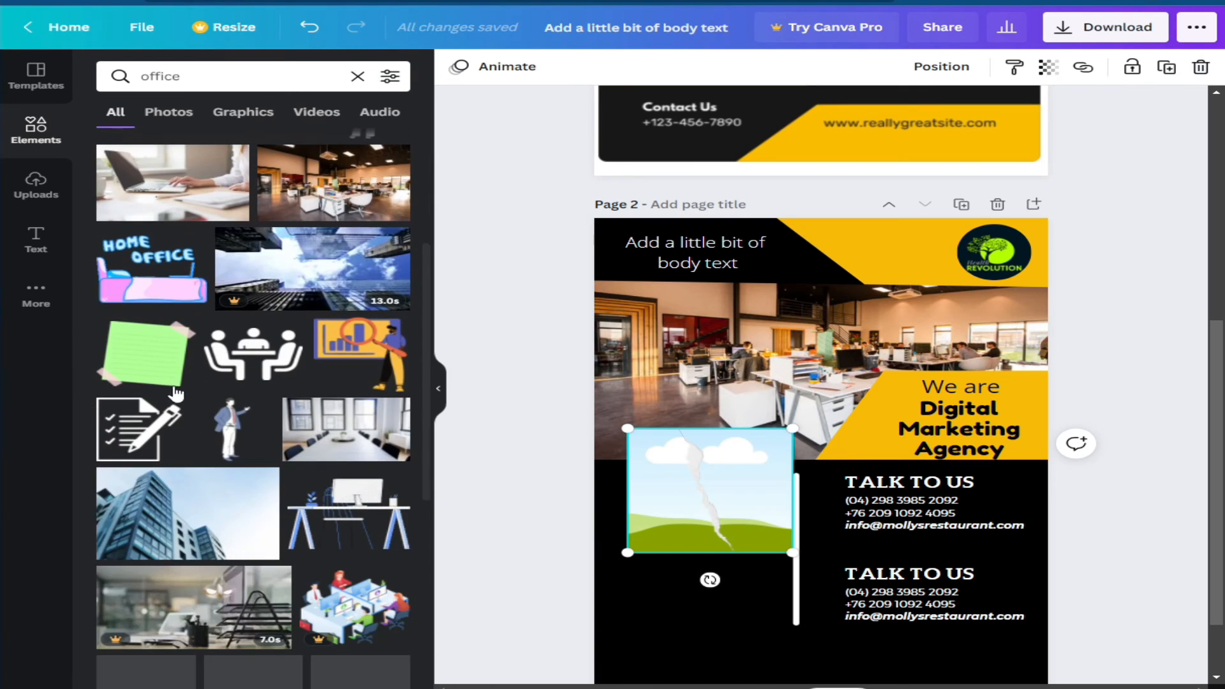
drag(192, 192, 695, 530)
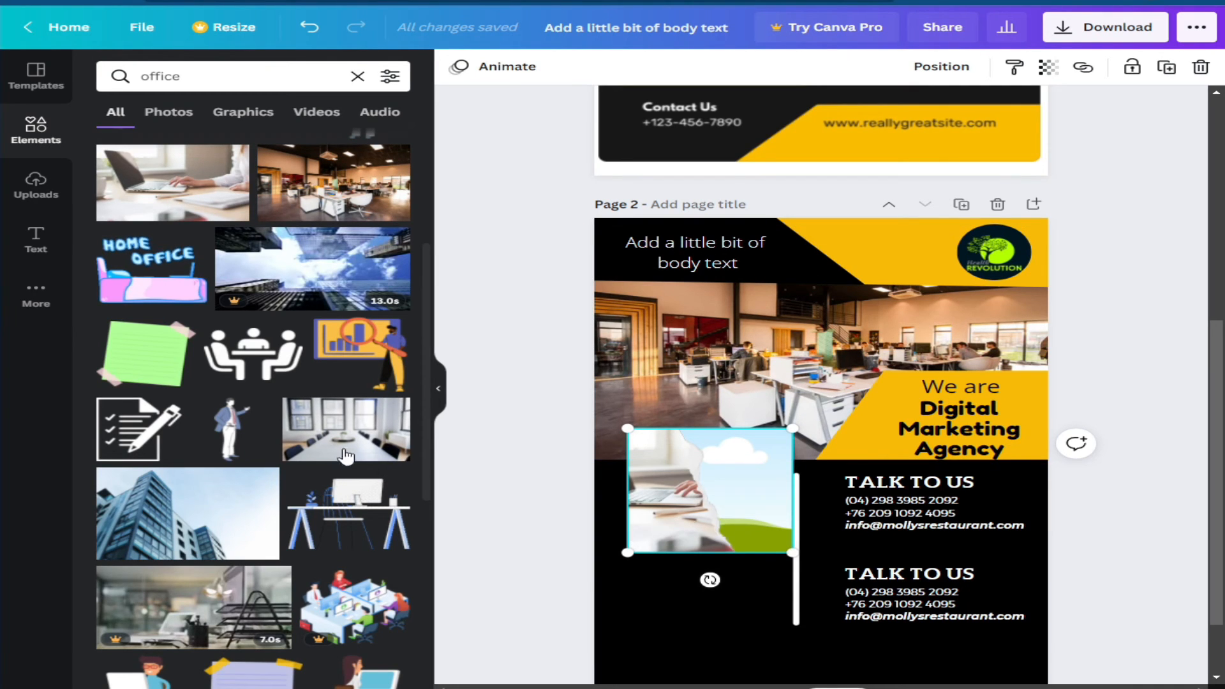
drag(325, 433, 711, 529)
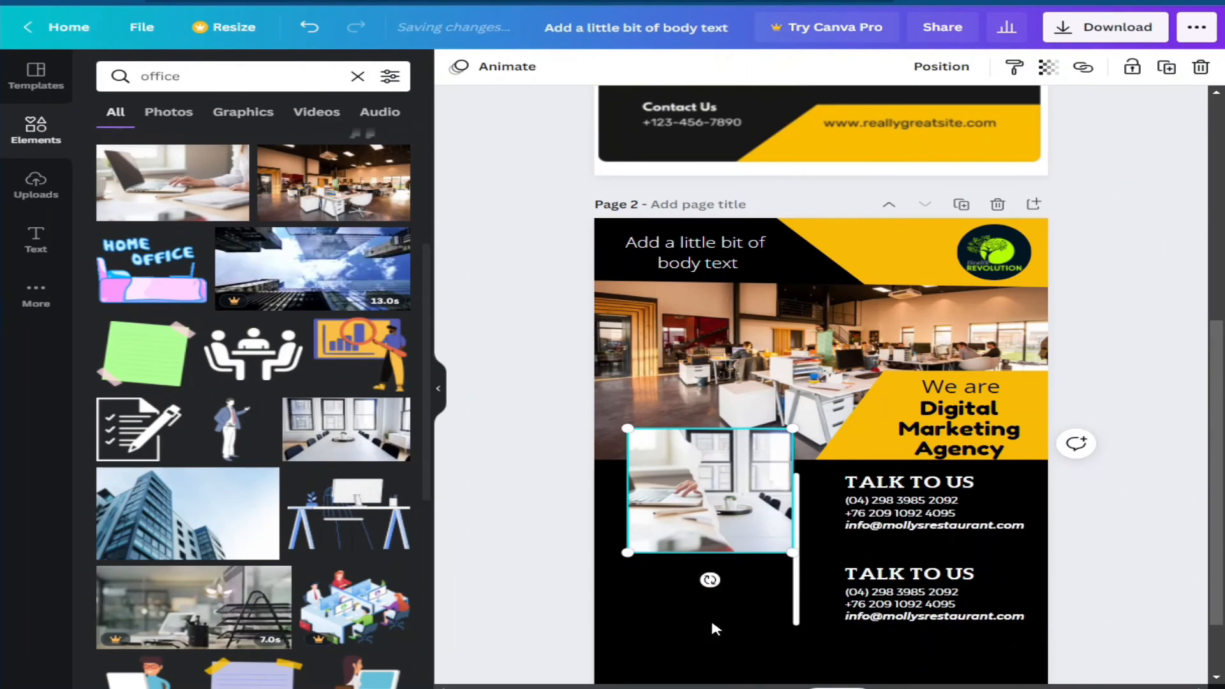
click(700, 626)
- Shrink the split photo frame further and reposition it to leave a gap before the vertical divider line
scroll(408, 523, down, 5)
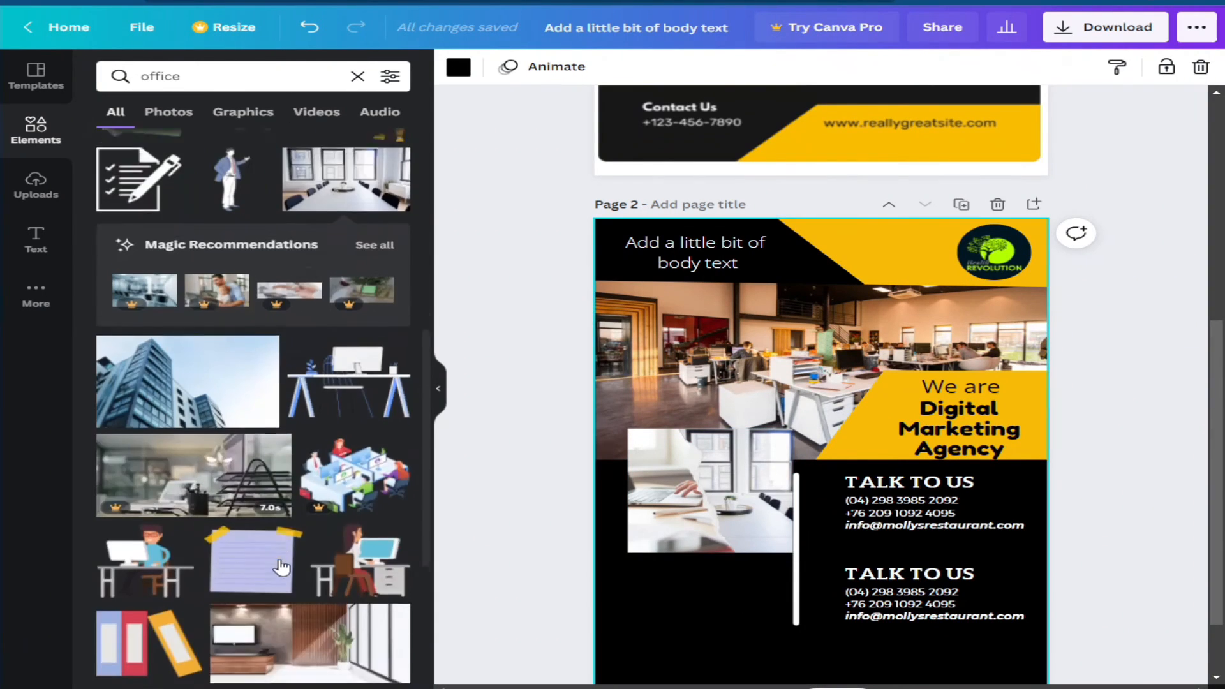
scroll(730, 574, down, 2)
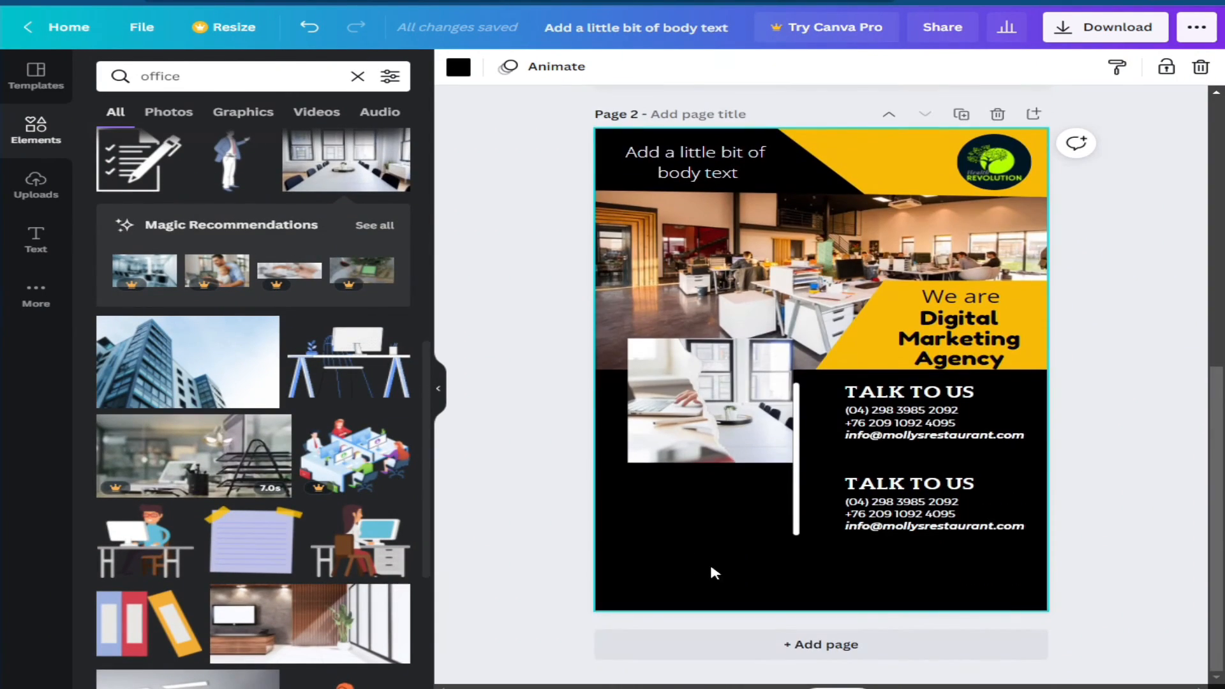
click(691, 431)
drag(774, 343, 742, 370)
drag(682, 408, 695, 391)
click(725, 569)
- Check the reference poster's registration bar on page 1 and add a square shape from the basic shapes to page 2
scroll(734, 574, up, 7)
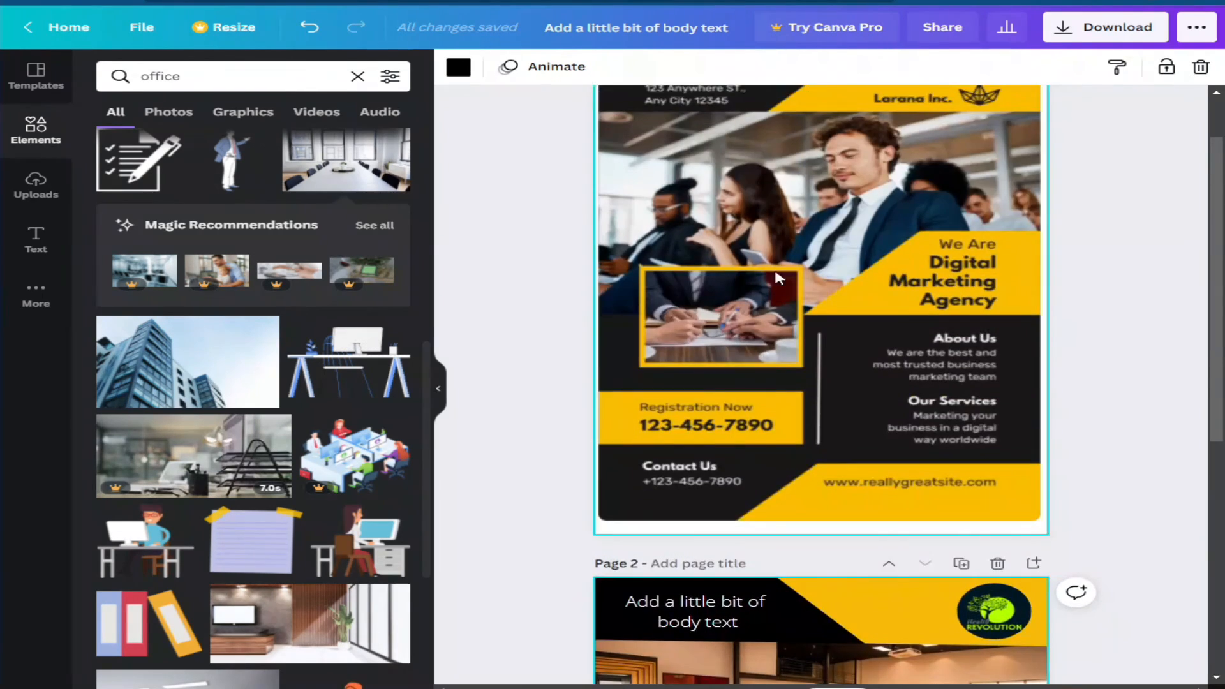
scroll(755, 391, down, 7)
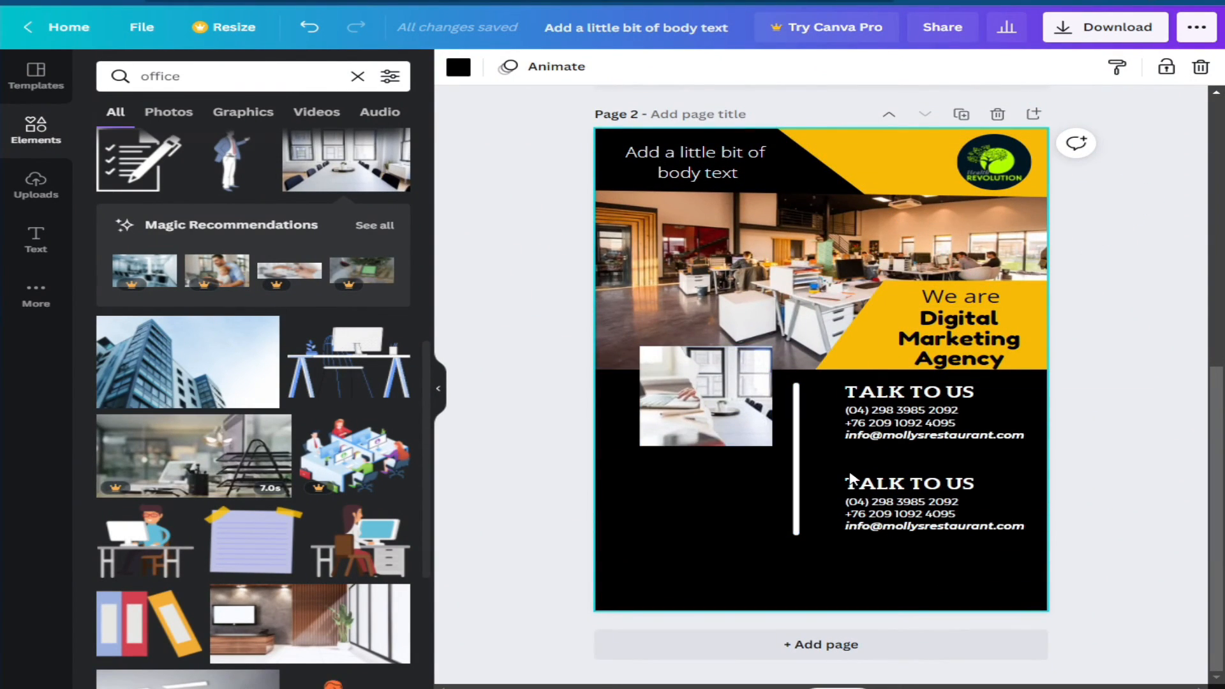
scroll(705, 425, up, 6)
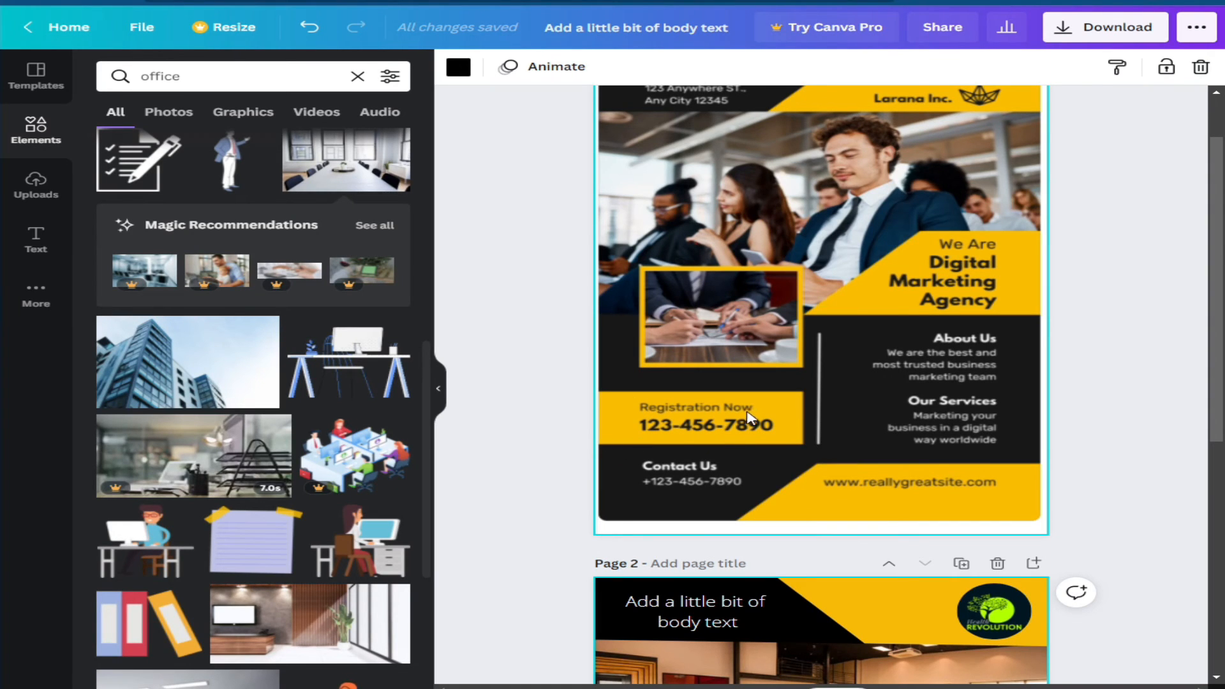
scroll(747, 442, down, 6)
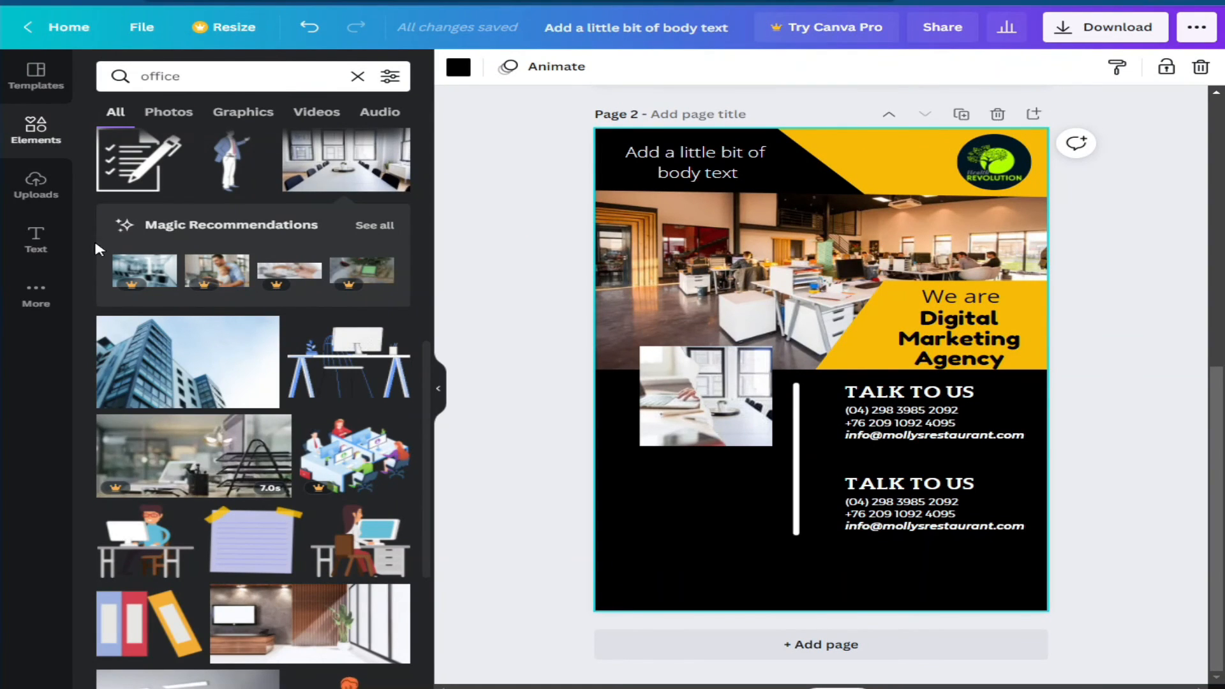
click(27, 192)
click(29, 132)
click(356, 76)
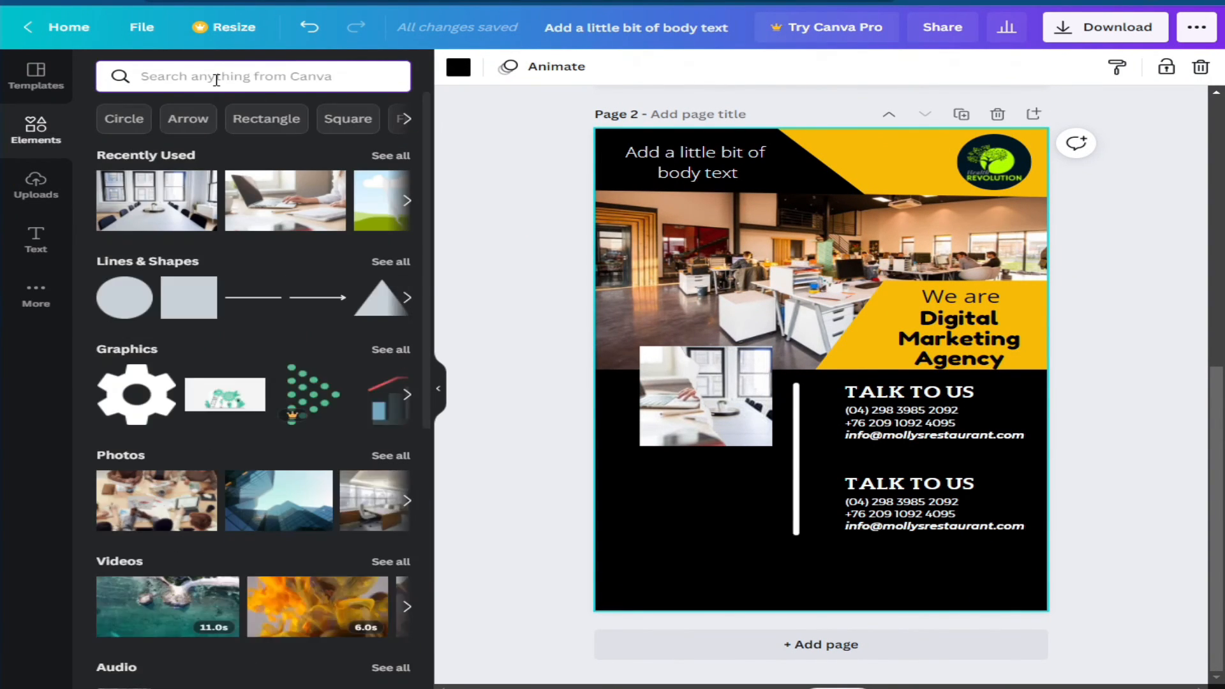
click(180, 300)
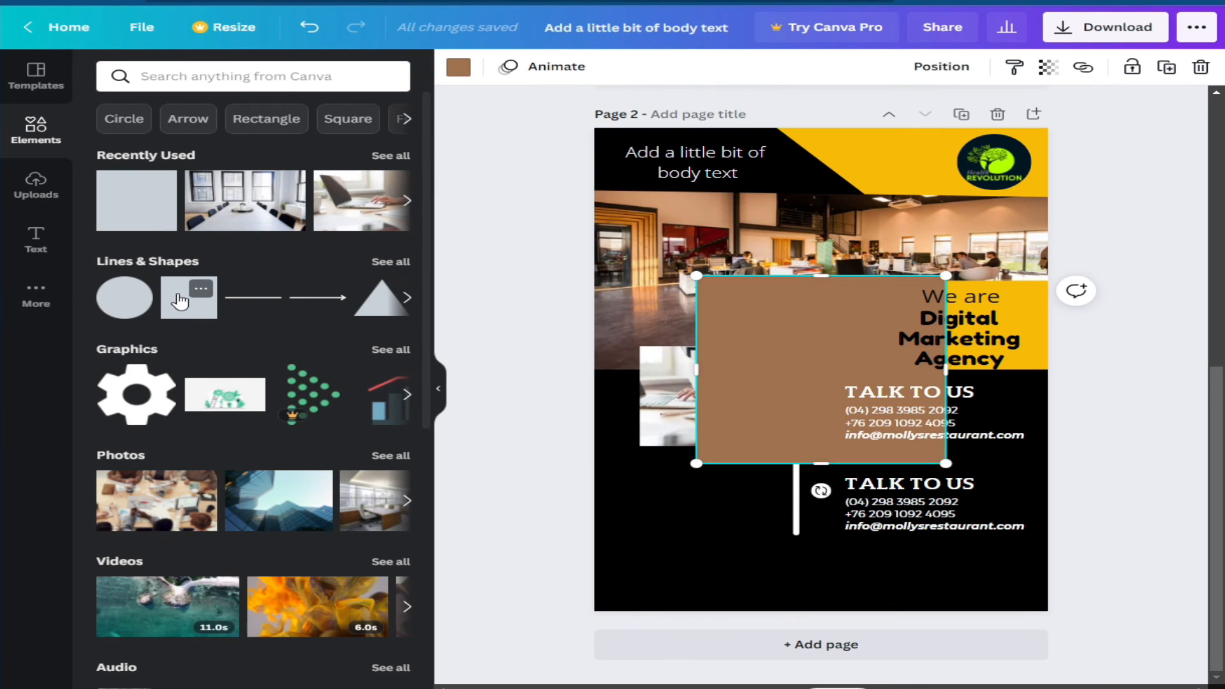
- Flatten the square into a horizontal bar and place it just below the split photo frame, extending past the page's left edge
drag(710, 334, 623, 451)
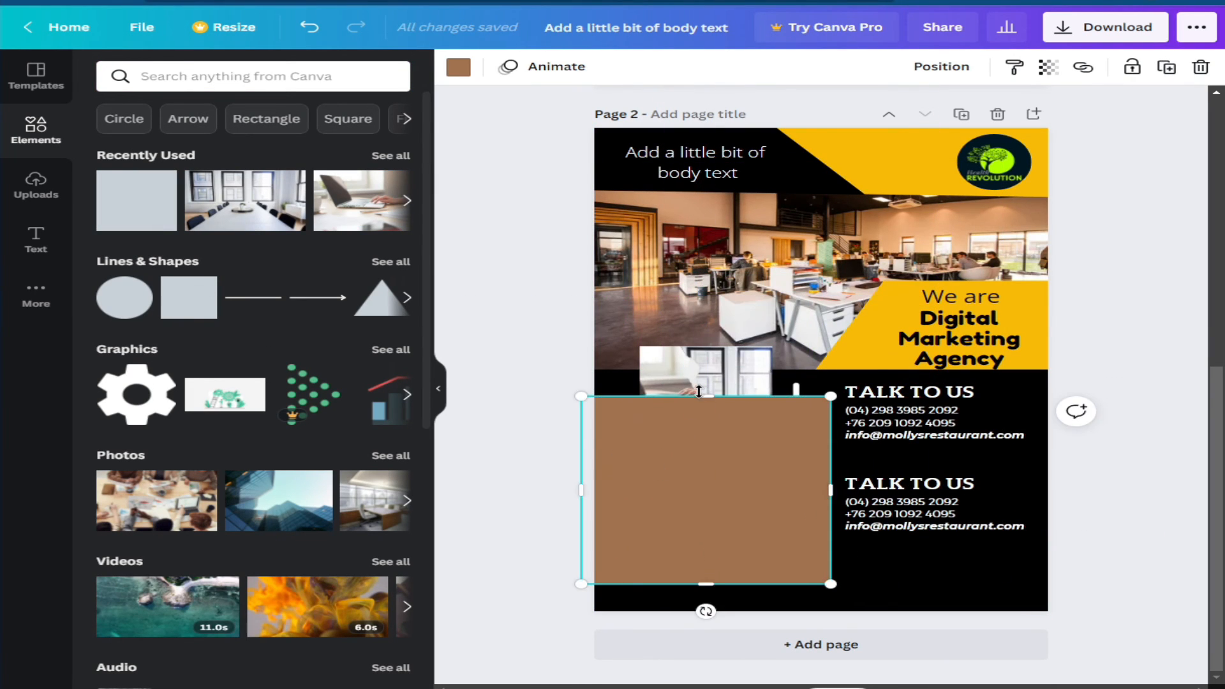
drag(706, 396, 706, 510)
drag(716, 555, 643, 505)
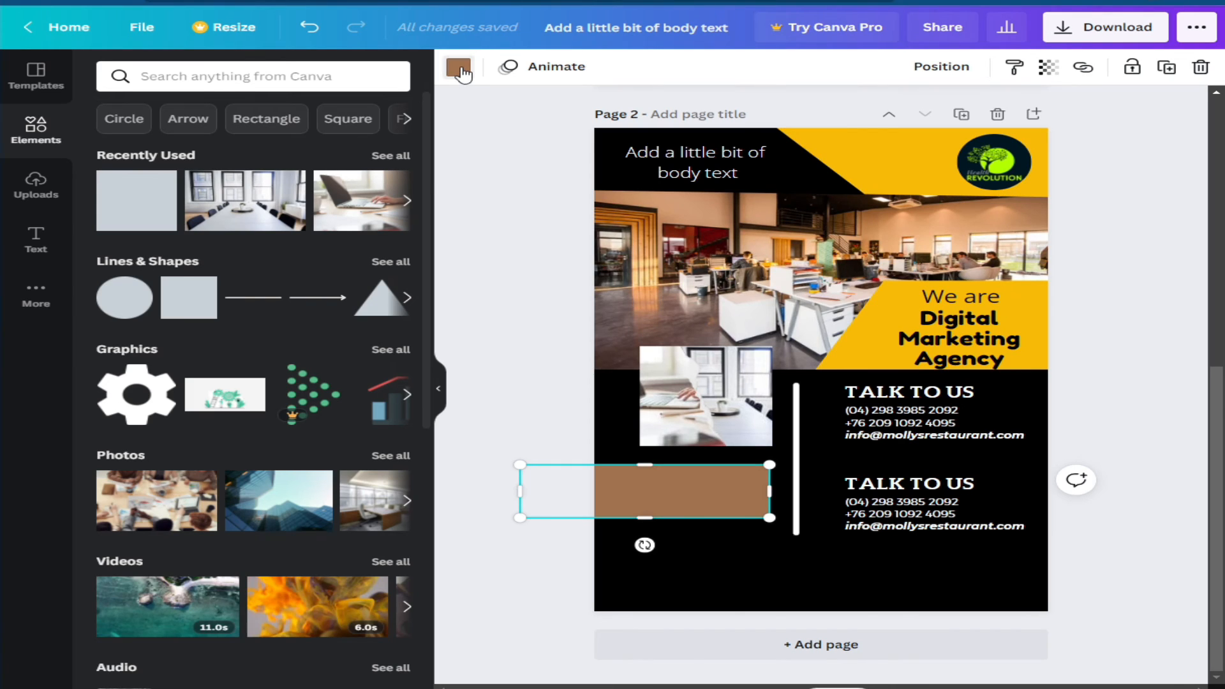
- Recolor the bar with the yellow document color and nudge it to line up with the photo frame's right edge
click(459, 69)
click(277, 150)
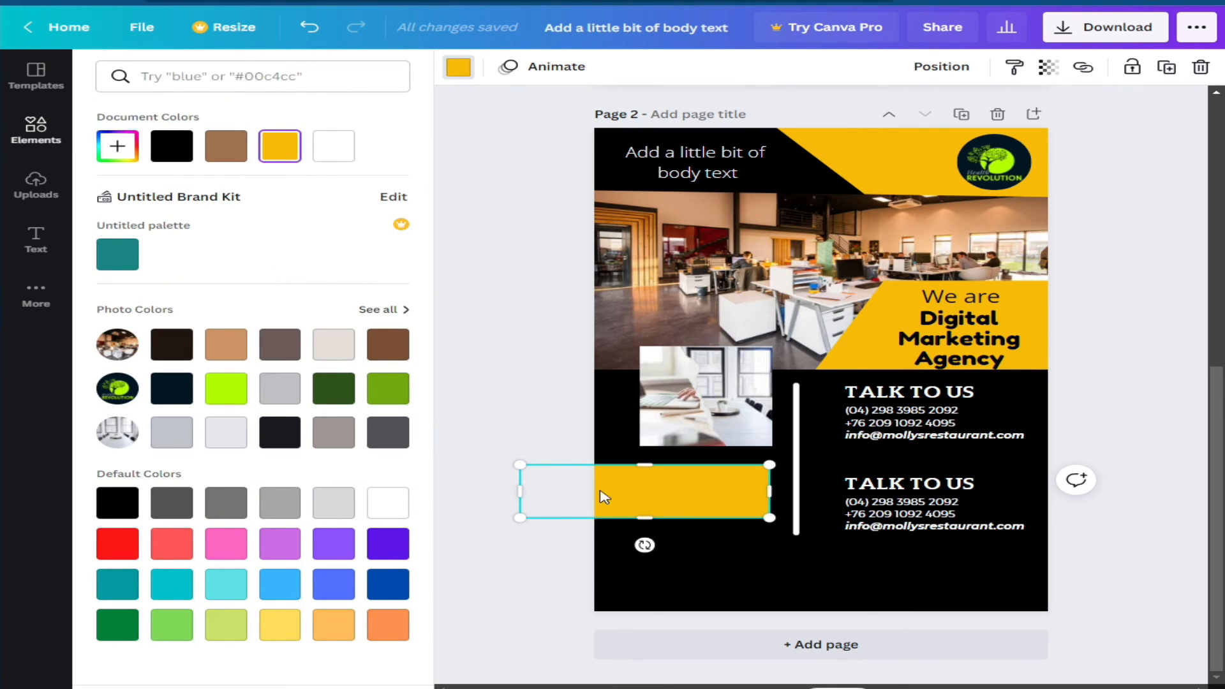
drag(675, 501, 677, 500)
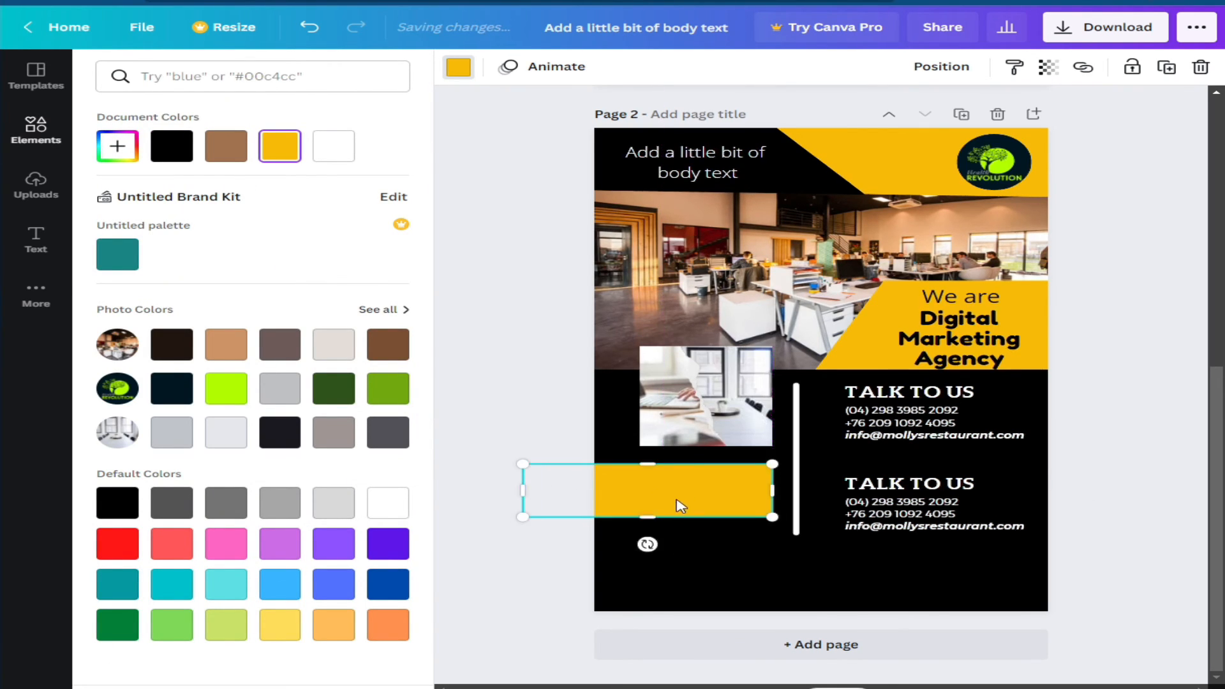
- Add the DAZZLE eau de parfum font combination to page 2 and place it on the yellow bar below the split photo
scroll(680, 446, up, 5)
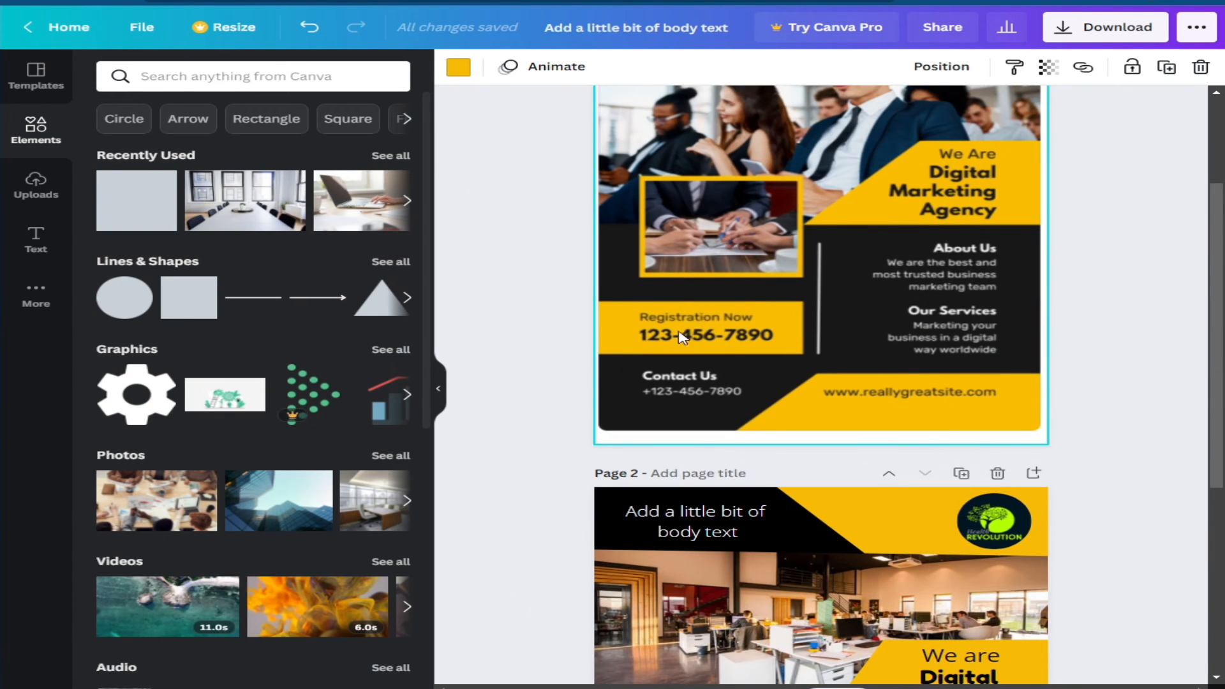
scroll(734, 331, down, 5)
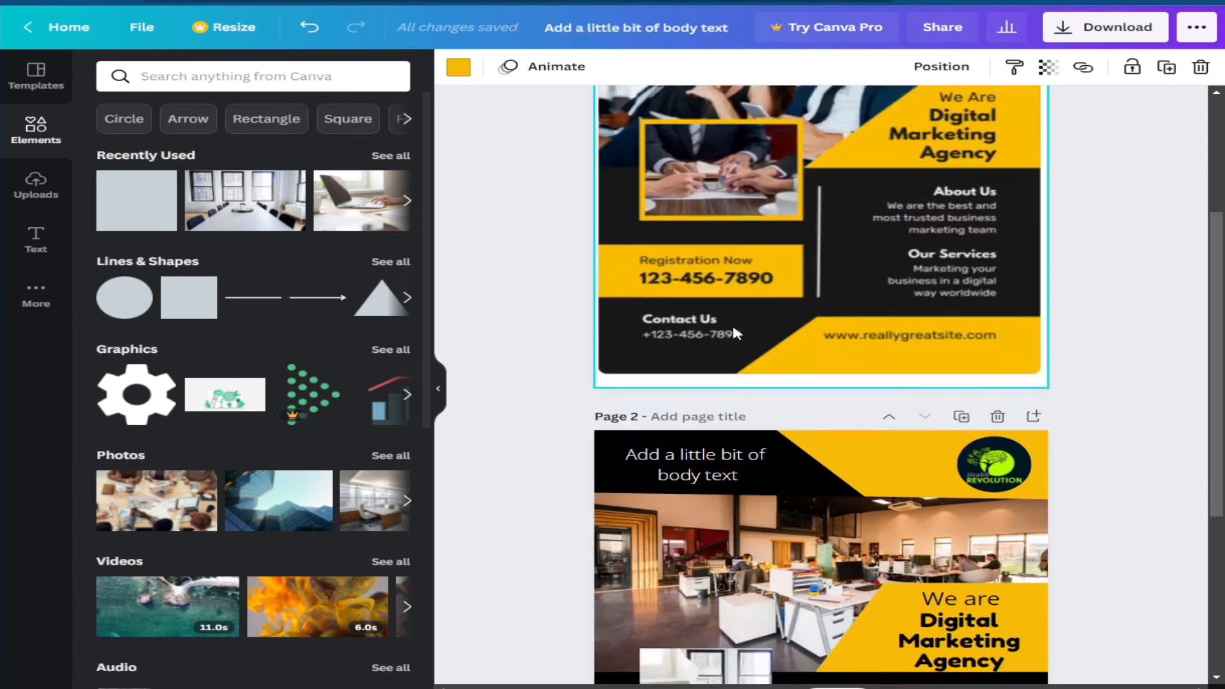
click(29, 239)
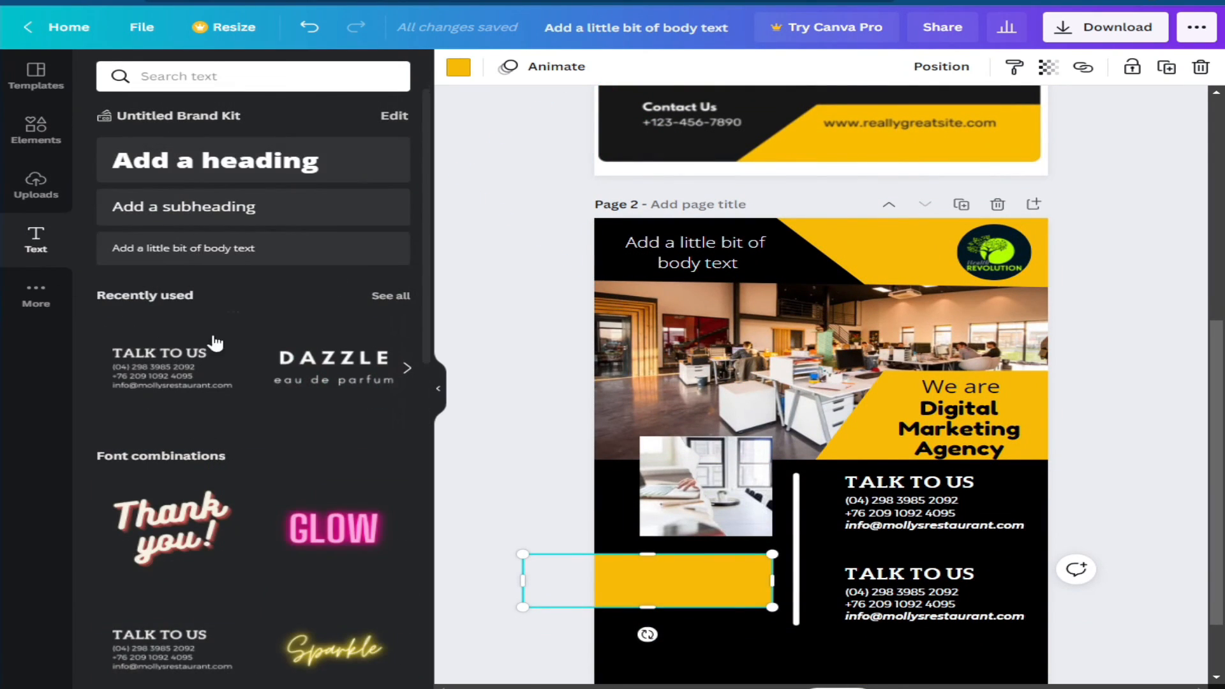
scroll(271, 304, down, 3)
scroll(347, 261, down, 7)
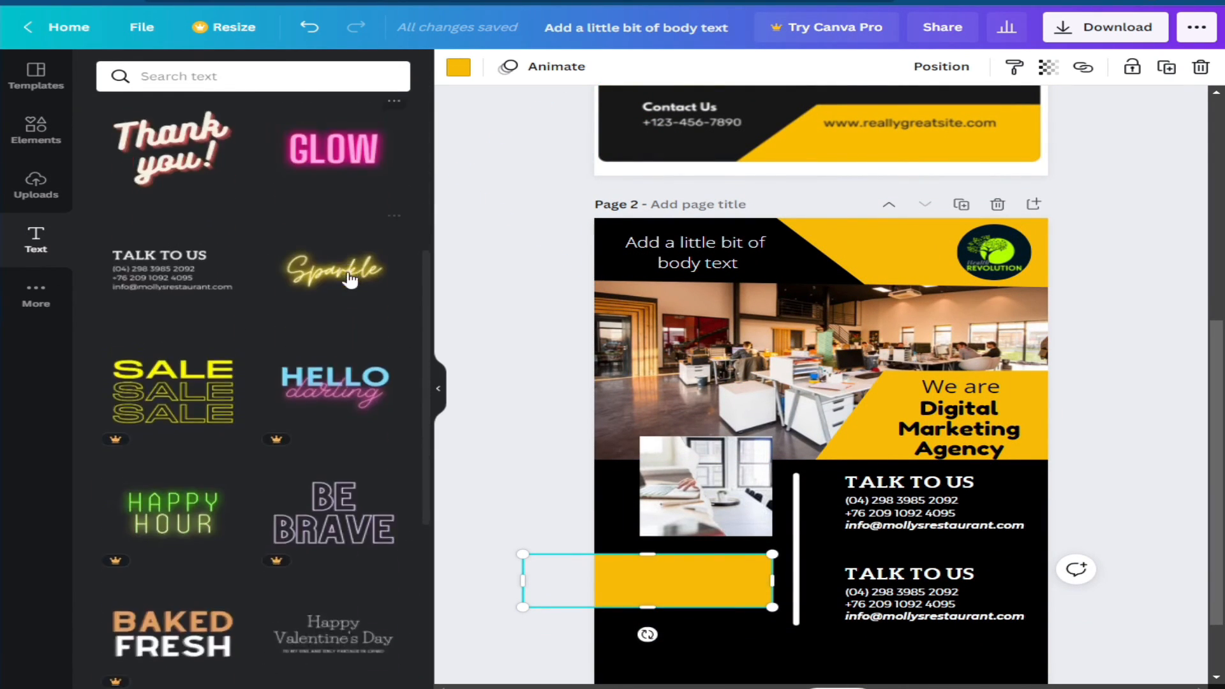
scroll(344, 309, up, 8)
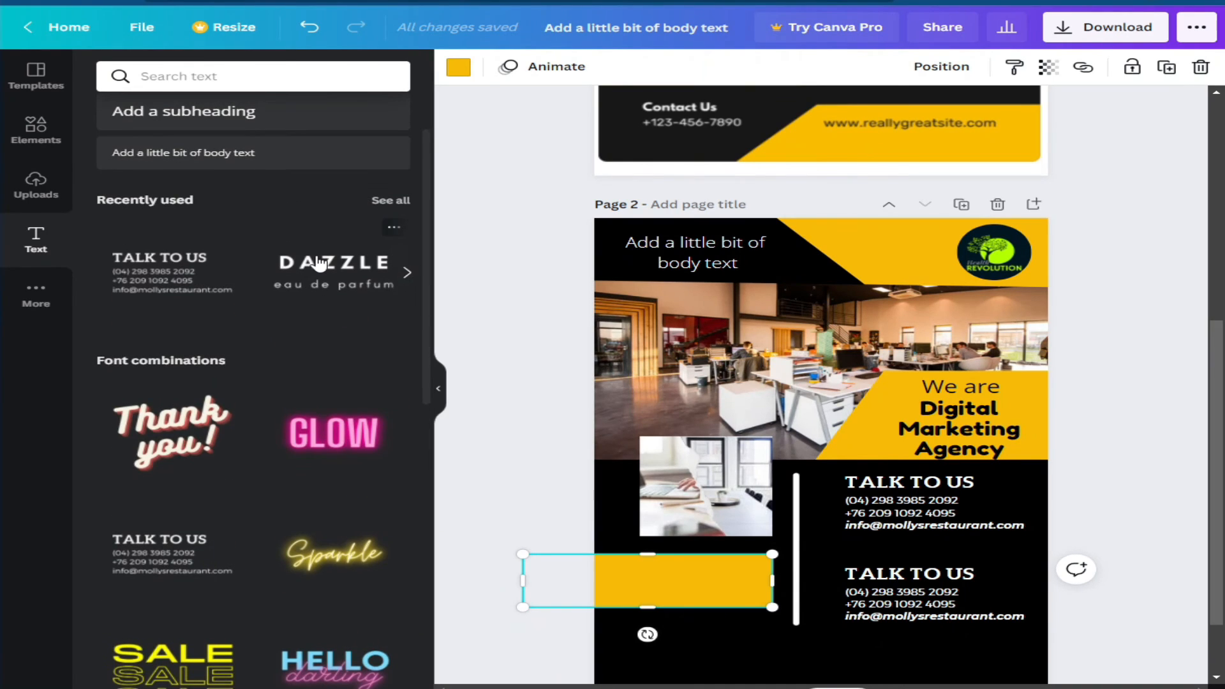
click(319, 261)
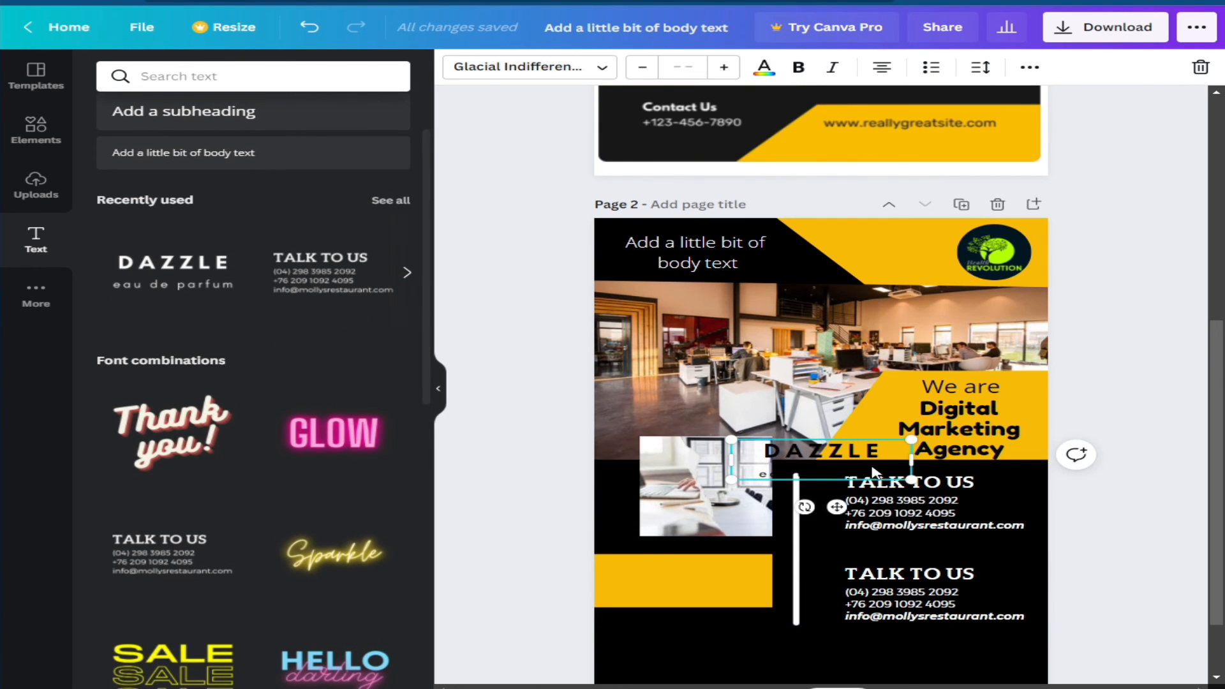
drag(861, 457, 717, 582)
click(661, 601)
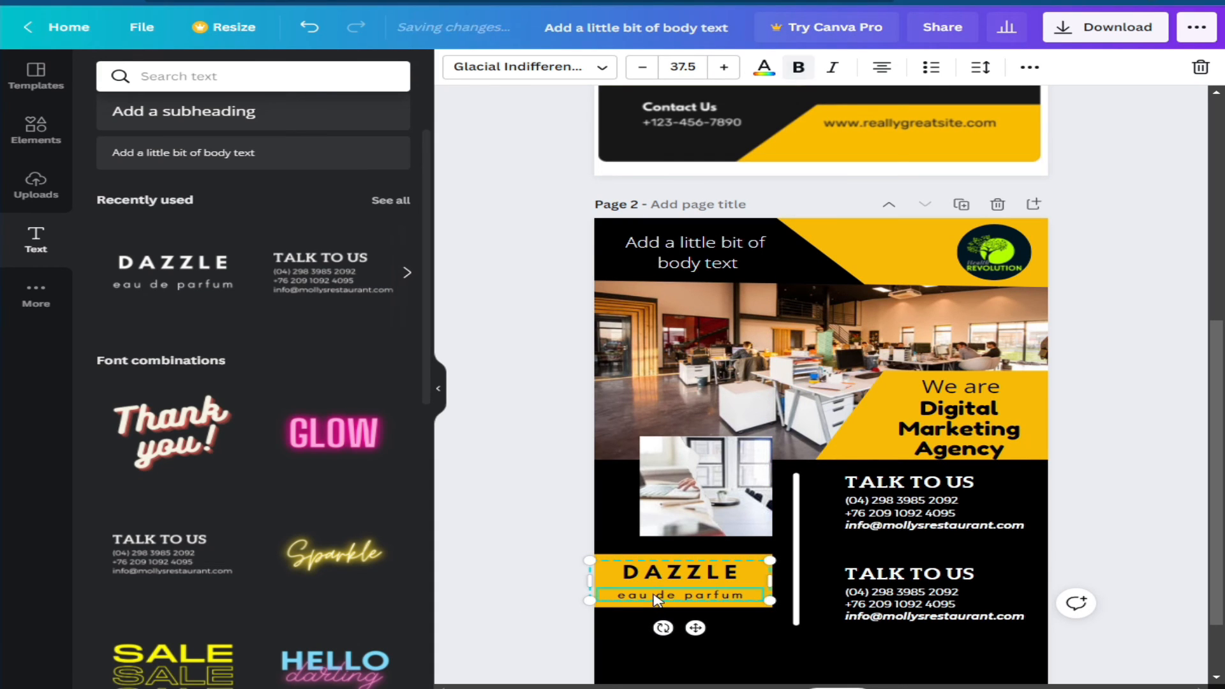
click(863, 644)
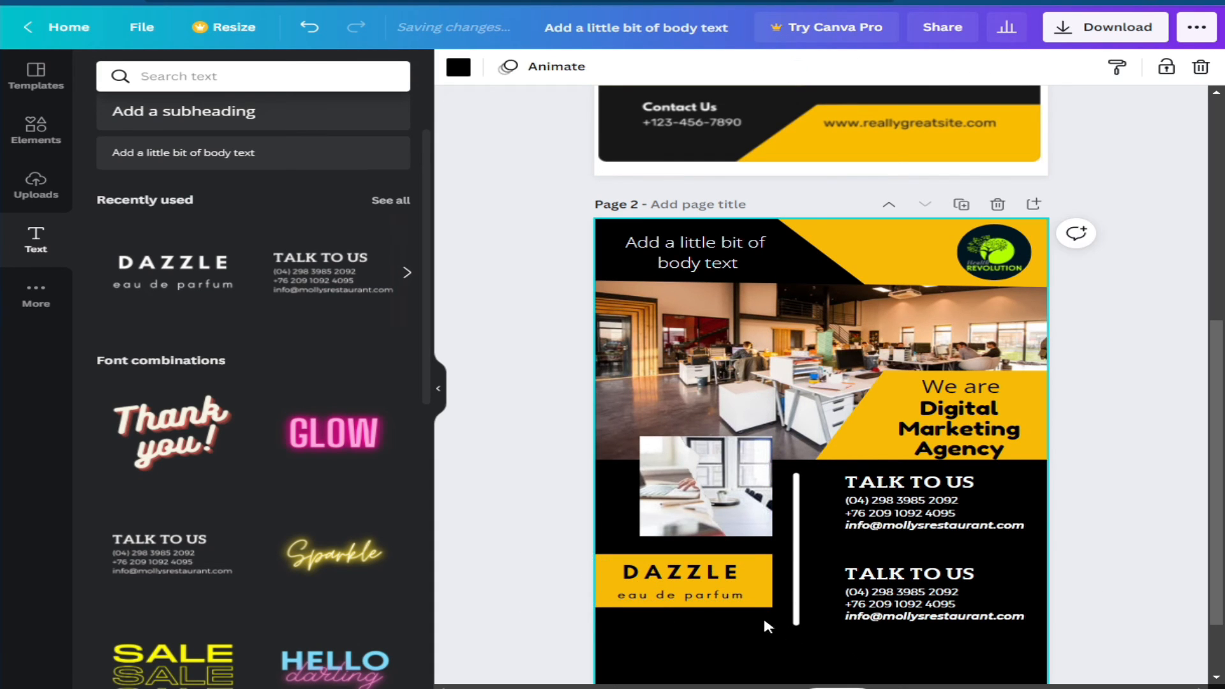
- Duplicate the lower TALK TO US text block, place the copy beneath the yellow bar in the page's lower-left corner, and shrink it slightly
scroll(767, 498, up, 4)
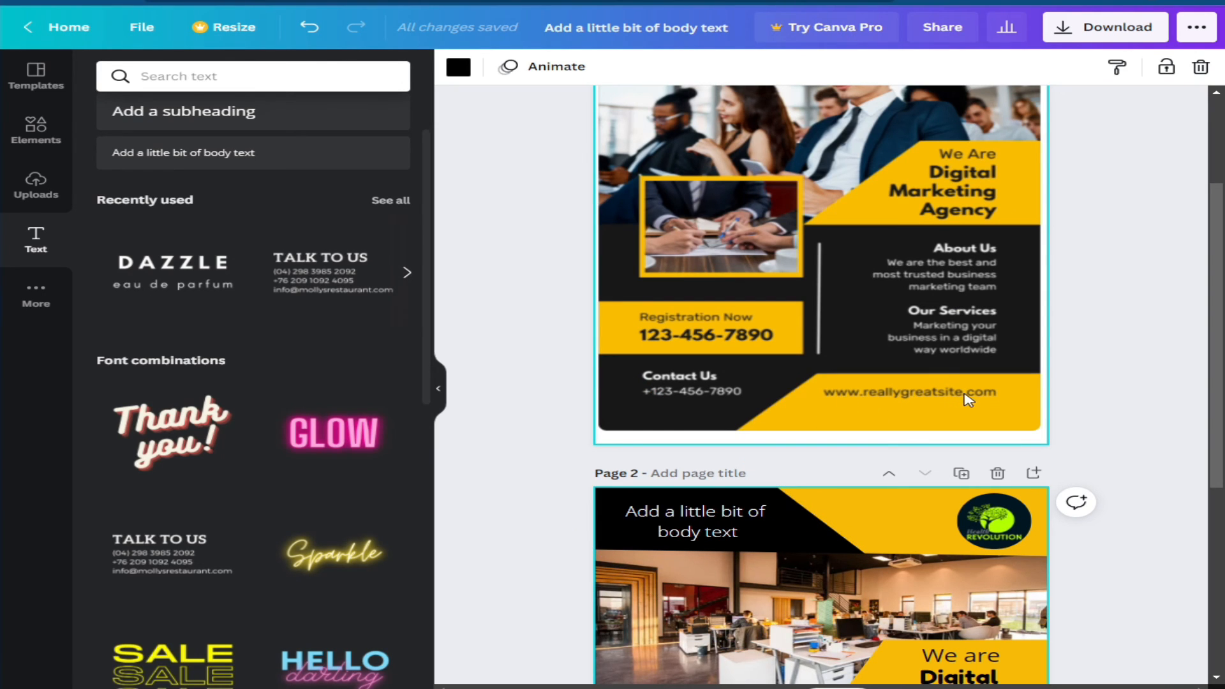
scroll(687, 393, down, 5)
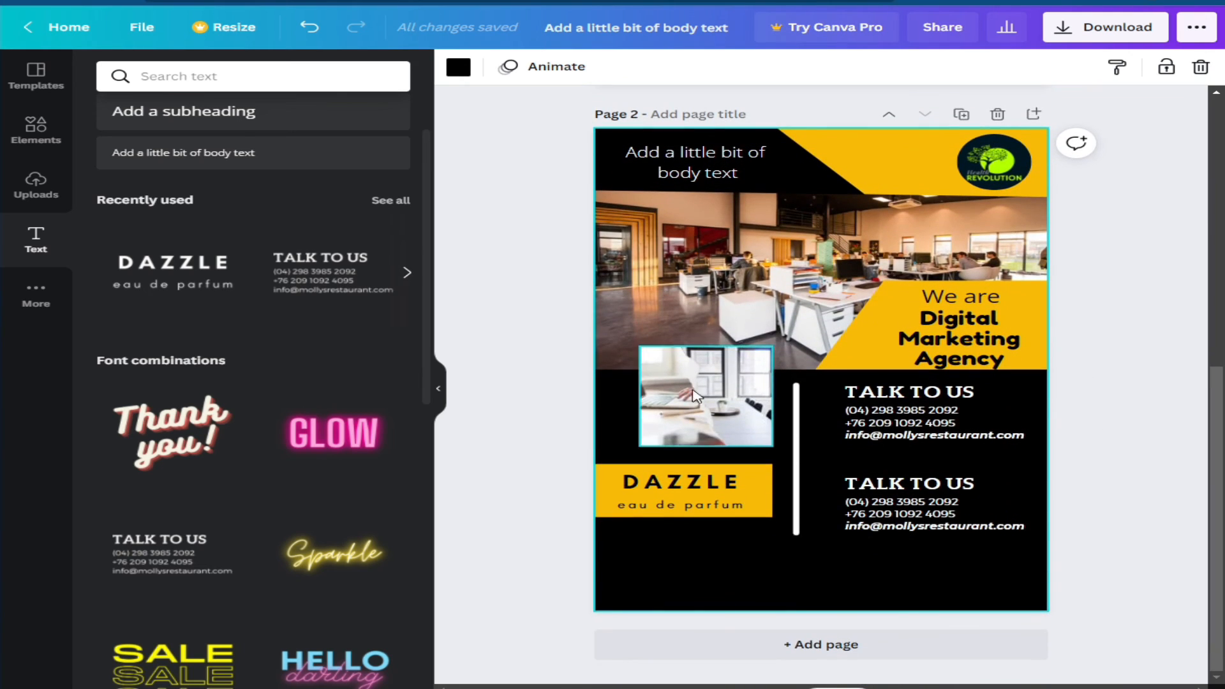
scroll(909, 496, up, 4)
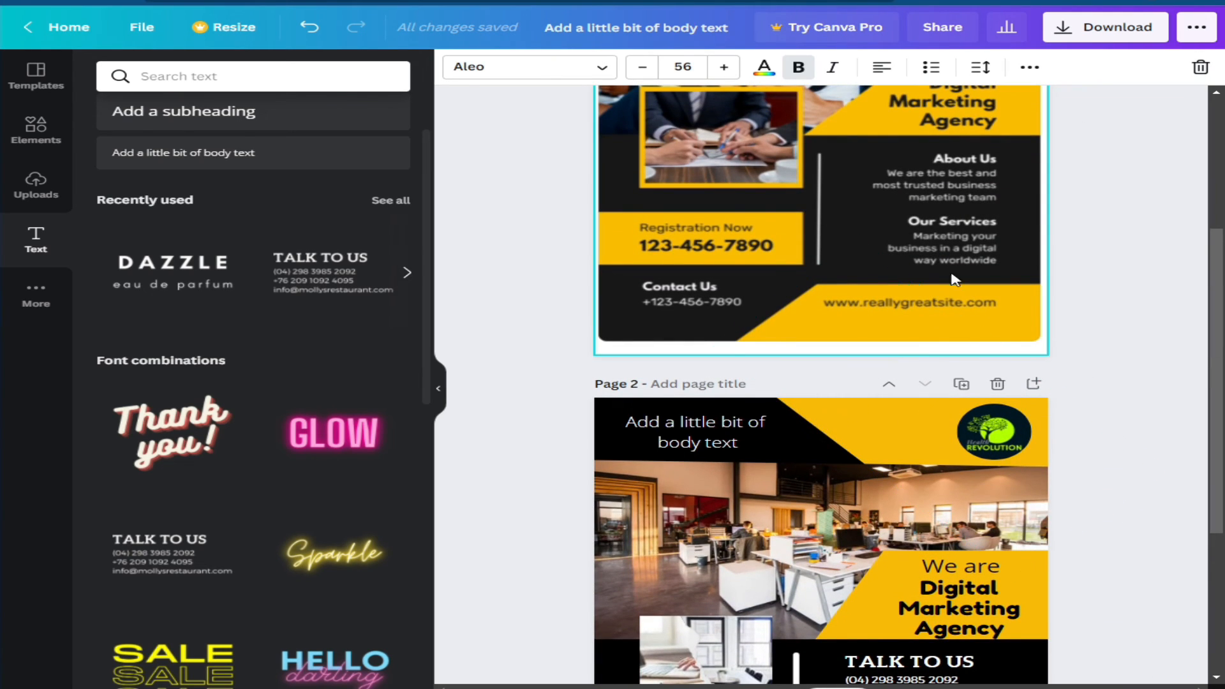
scroll(955, 280, down, 4)
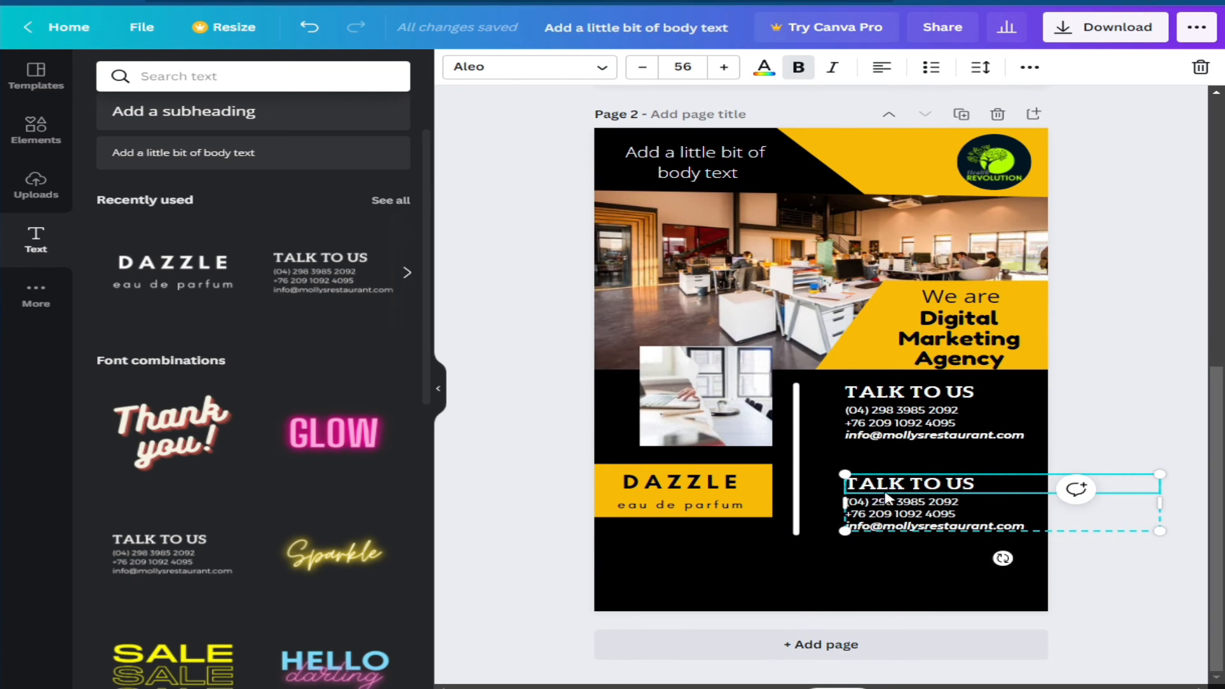
click(928, 562)
double_click(931, 513)
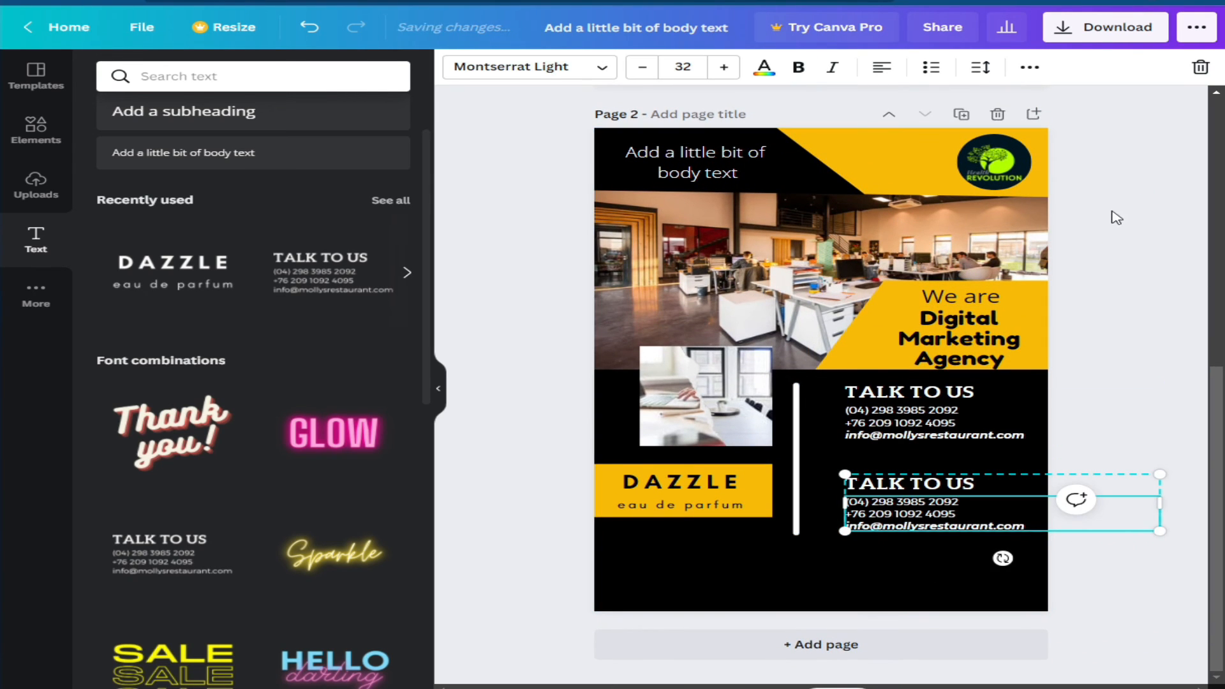
click(1029, 67)
click(1031, 107)
drag(934, 492, 693, 549)
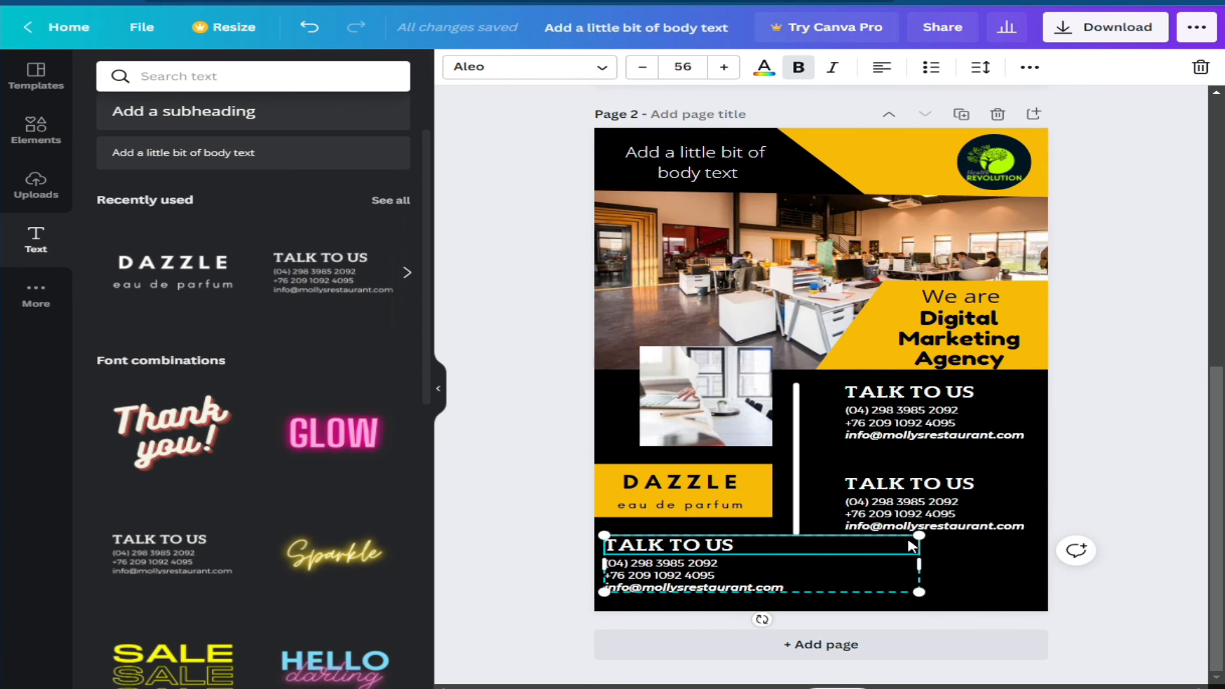
drag(916, 531, 918, 533)
click(1116, 546)
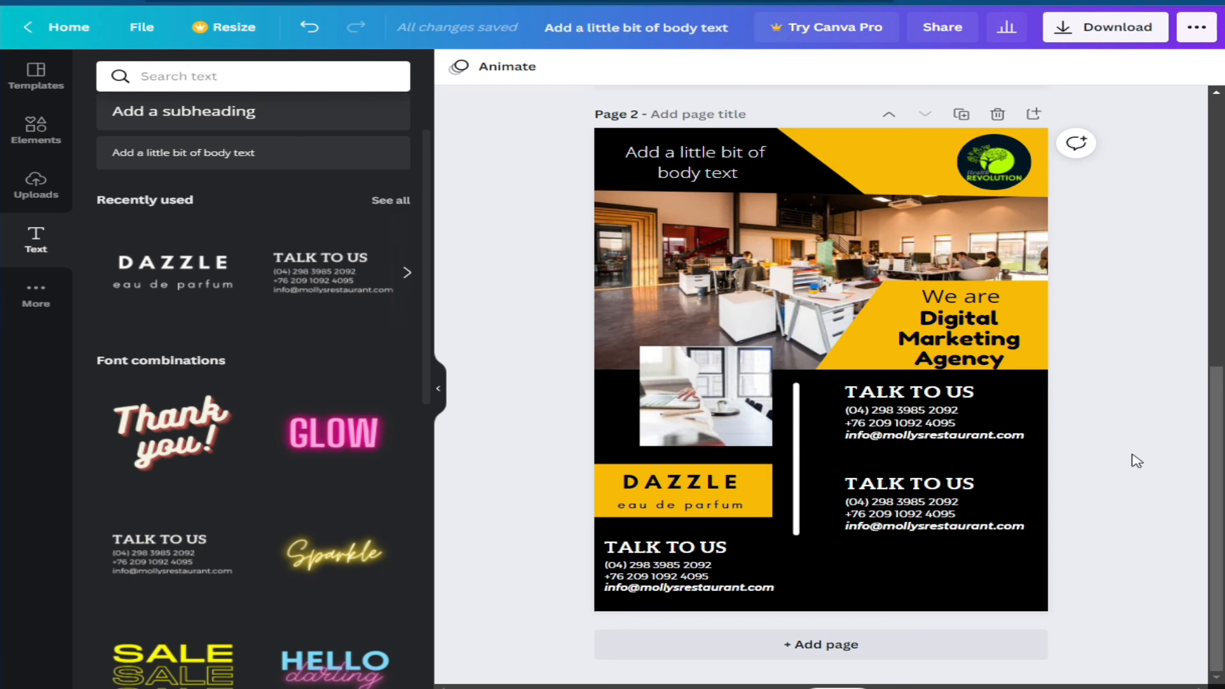
- Compare the reference poster on page 1 with page 2, examining the slanted yellow website strip along the bottom
scroll(1134, 454, up, 6)
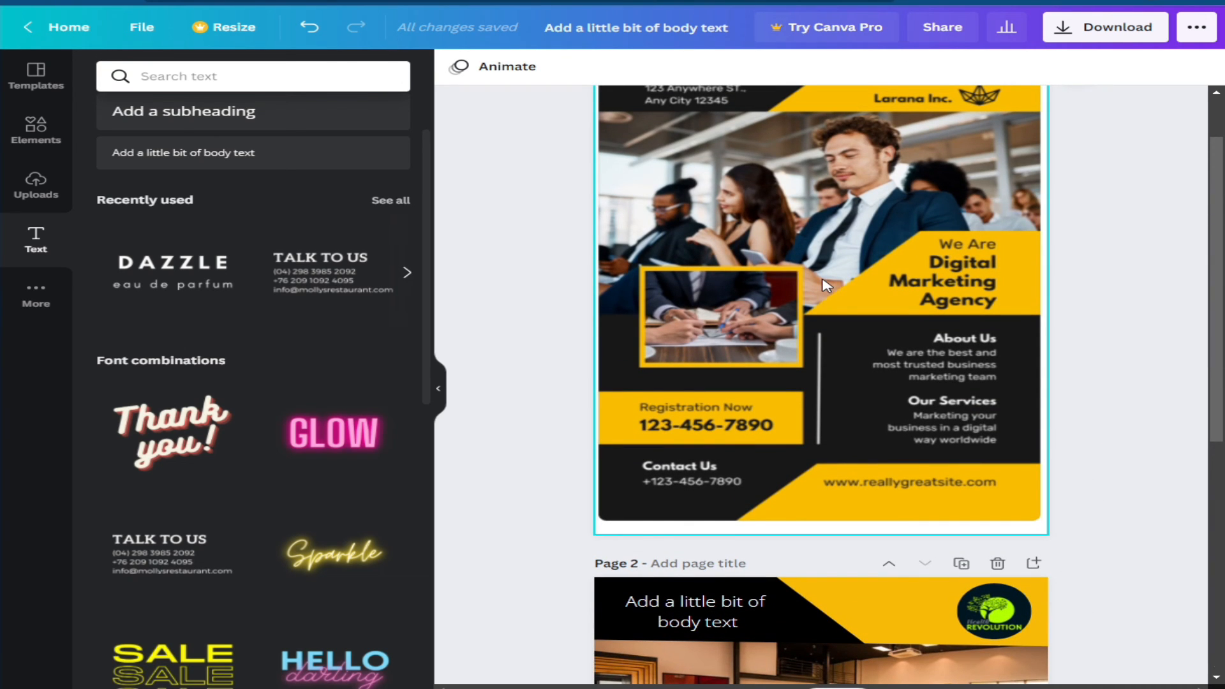
scroll(822, 284, down, 6)
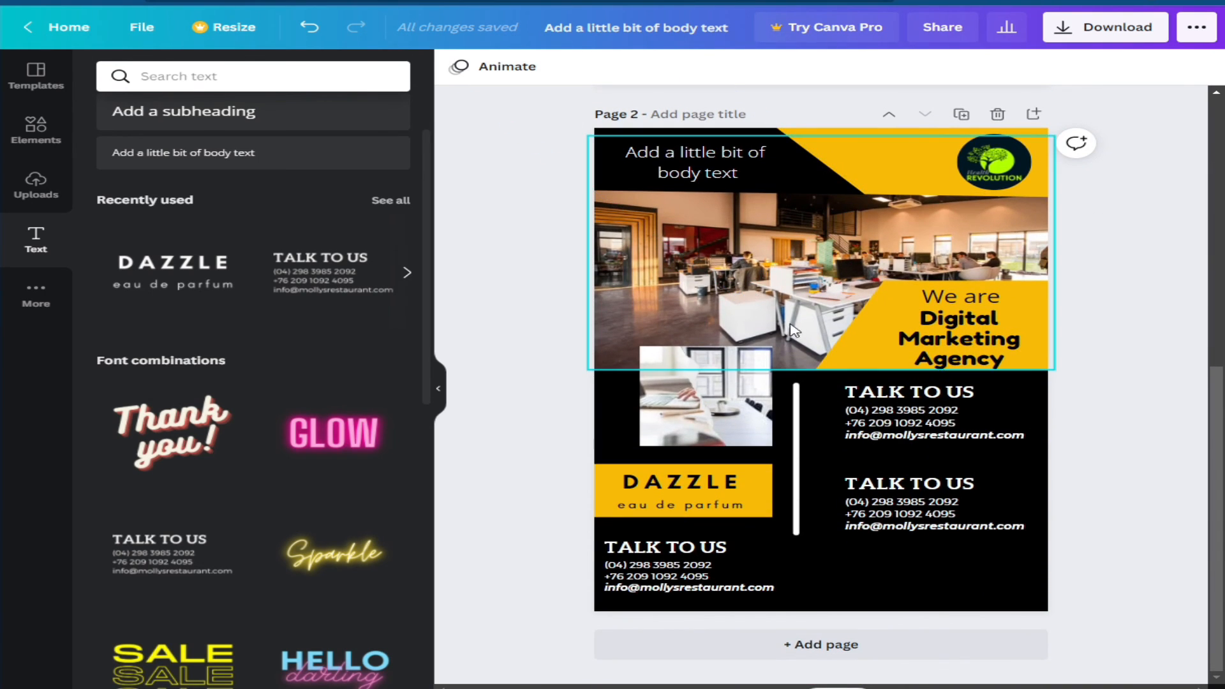
scroll(851, 348, up, 6)
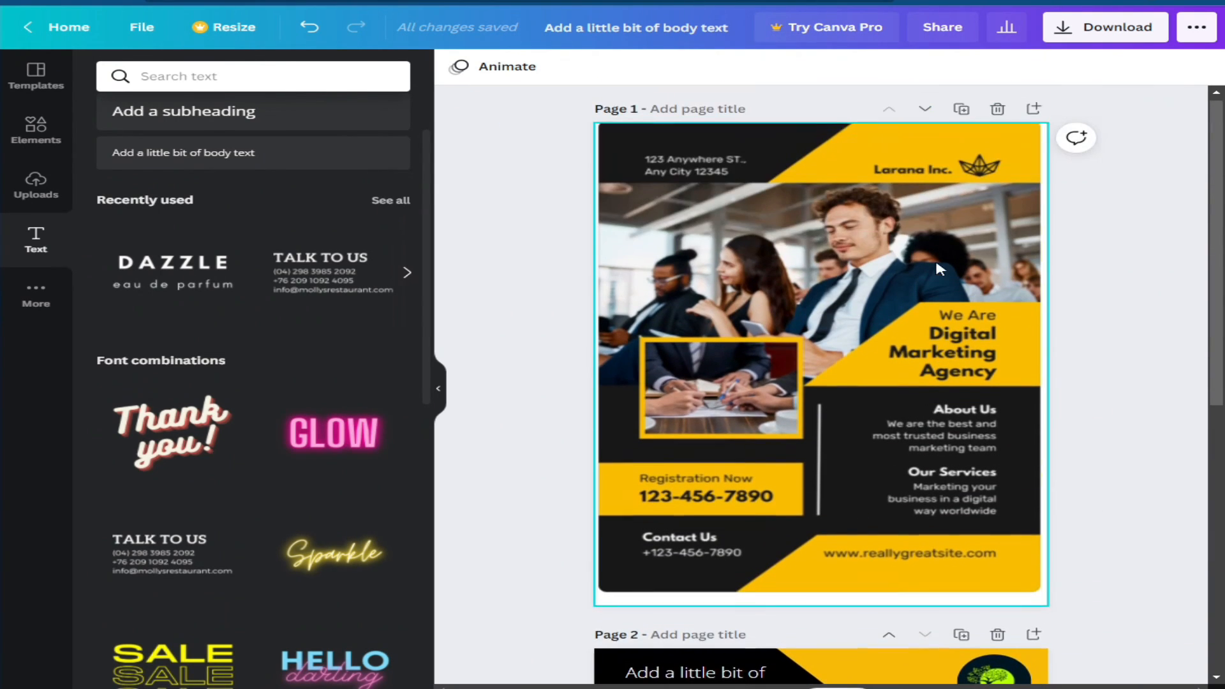
scroll(800, 250, down, 2)
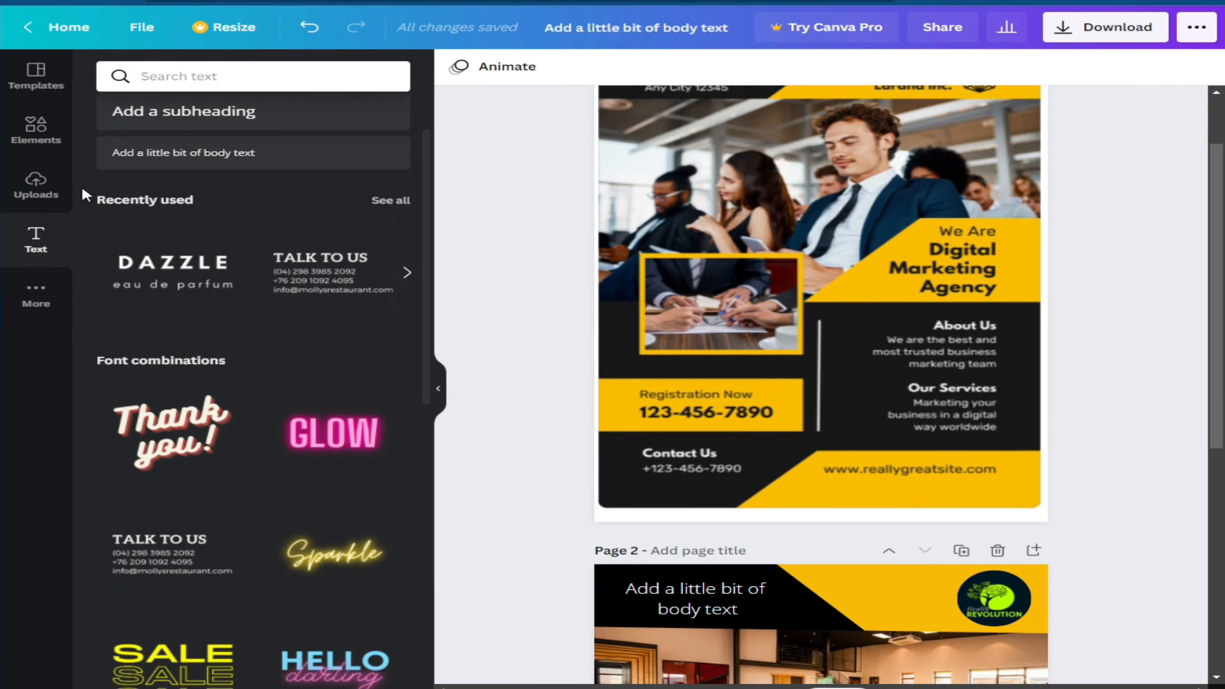
scroll(921, 296, up, 2)
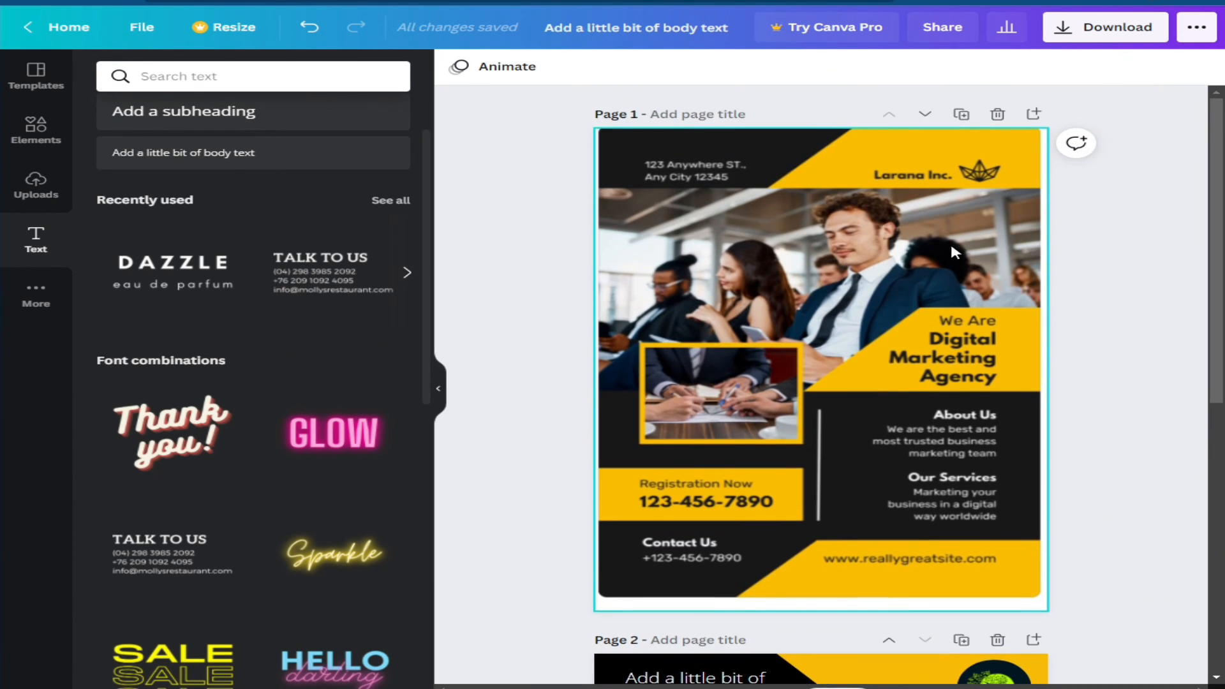
scroll(849, 516, down, 10)
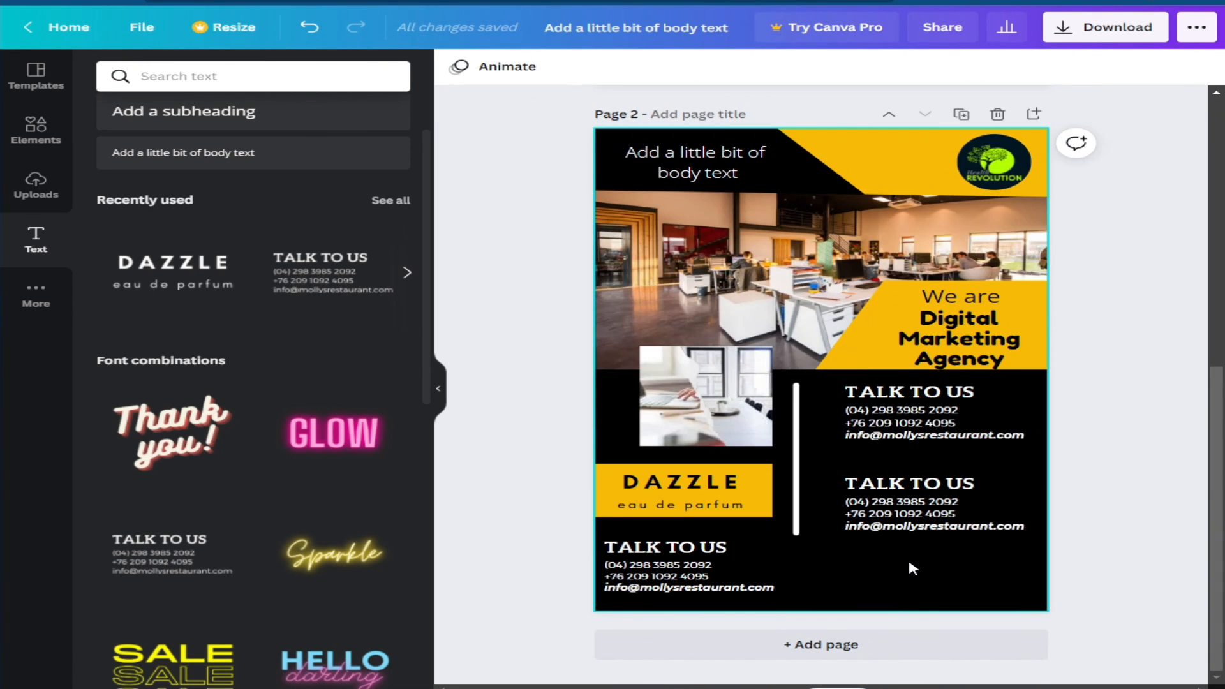
scroll(912, 567, up, 6)
scroll(912, 567, down, 5)
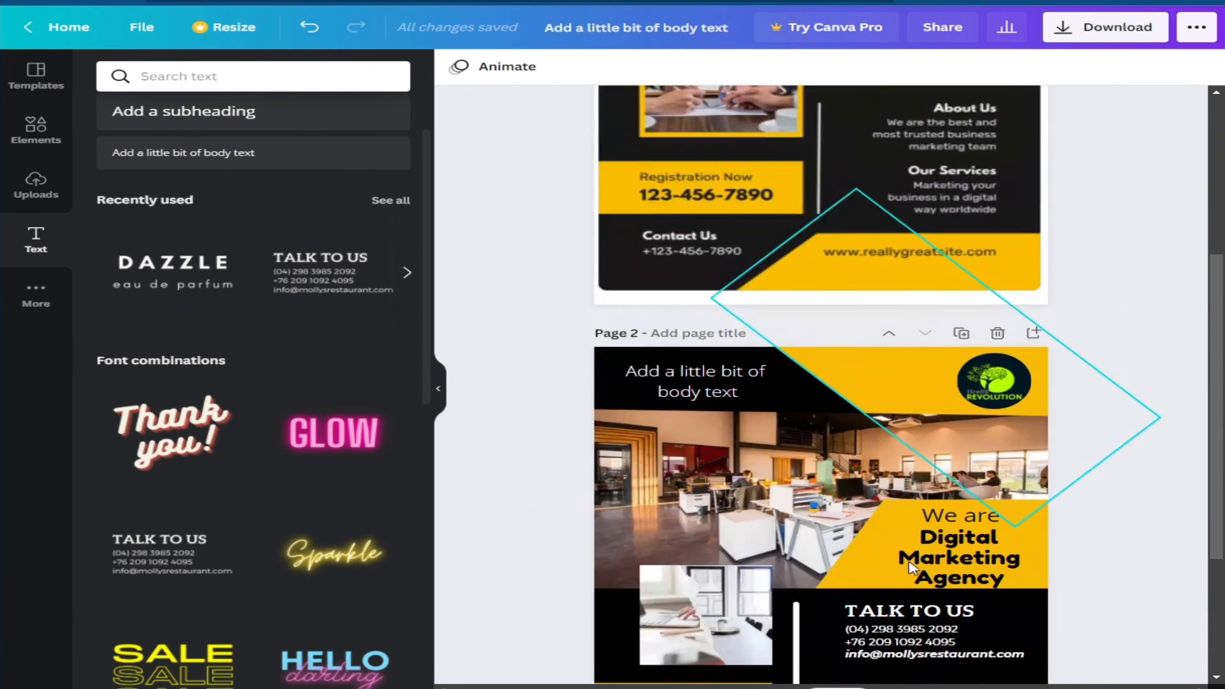
scroll(911, 567, down, 2)
scroll(842, 433, up, 7)
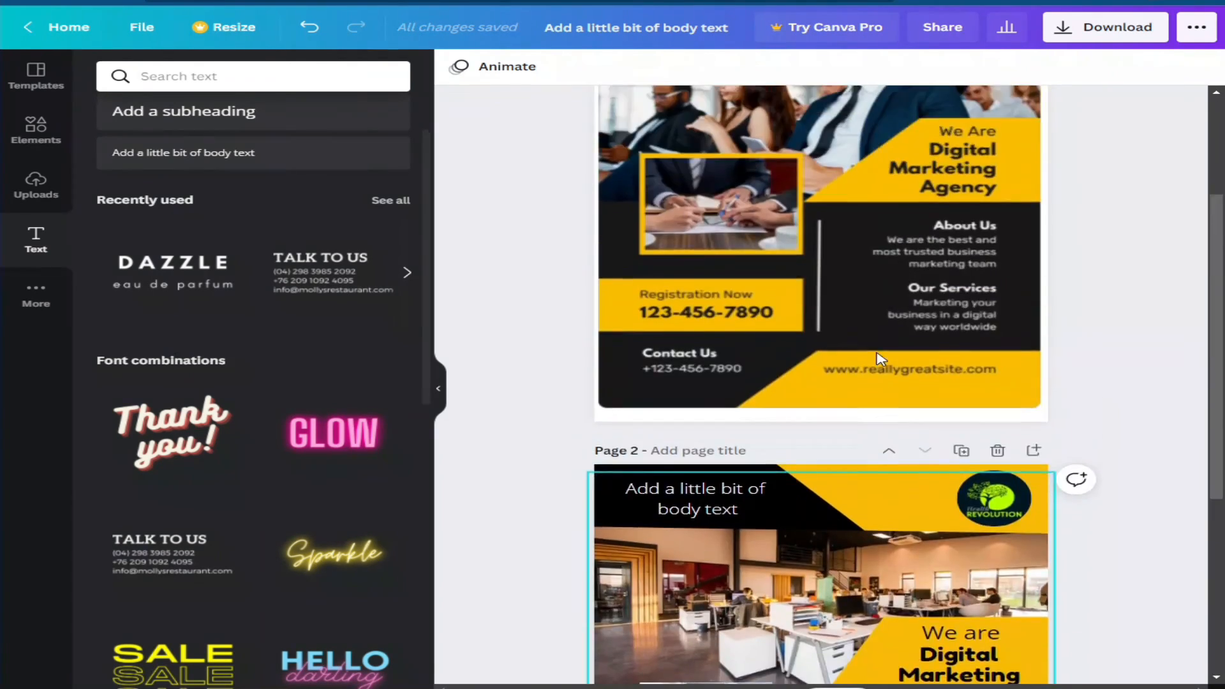
click(840, 422)
scroll(829, 412, down, 7)
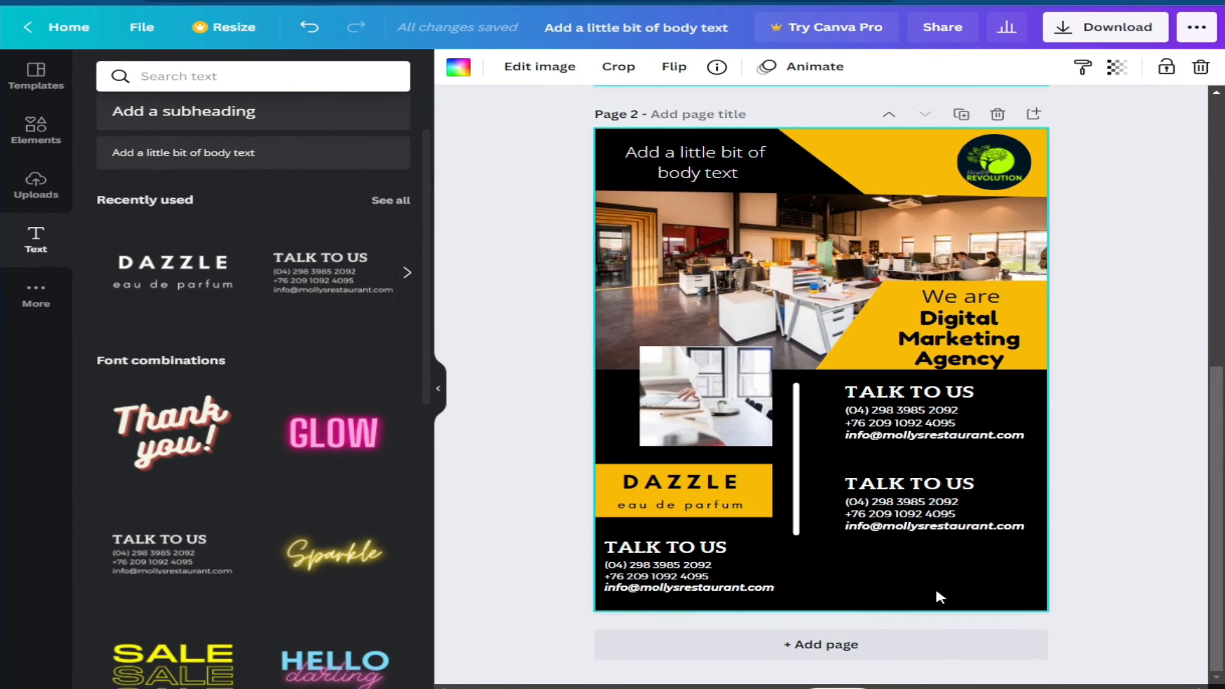
- Unlock the slanted yellow shape behind the Digital Marketing Agency heading, duplicate it, and place the copy in the page's lower-right corner
click(858, 351)
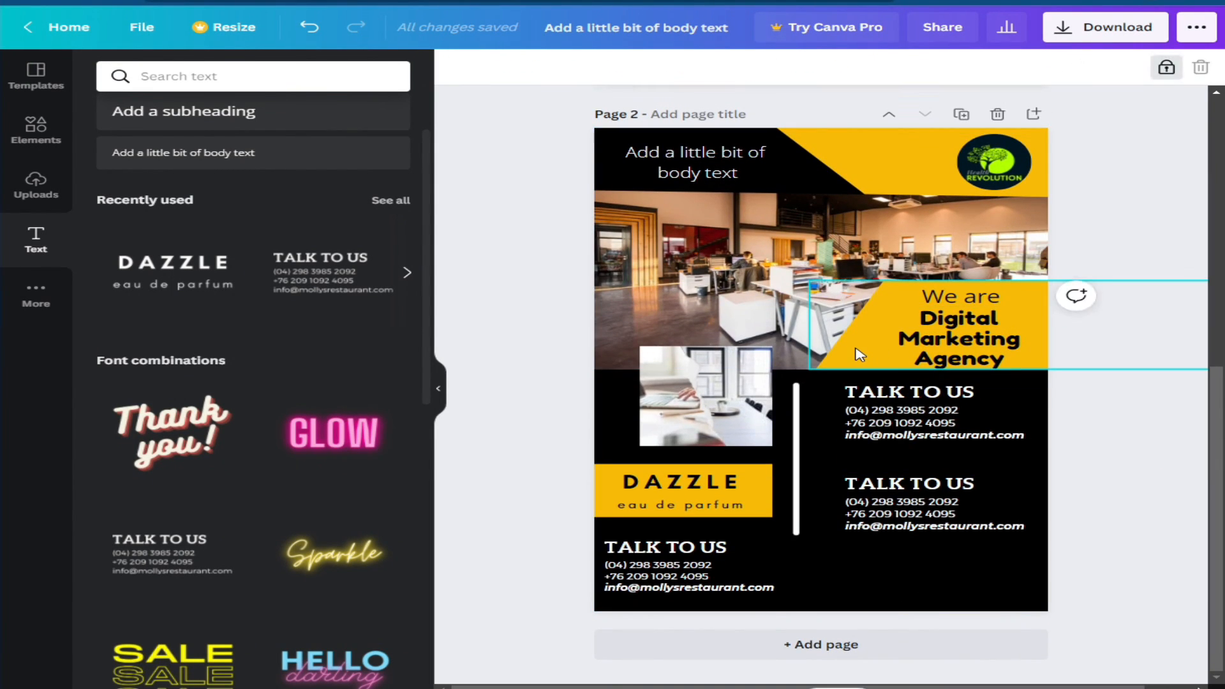
click(1165, 67)
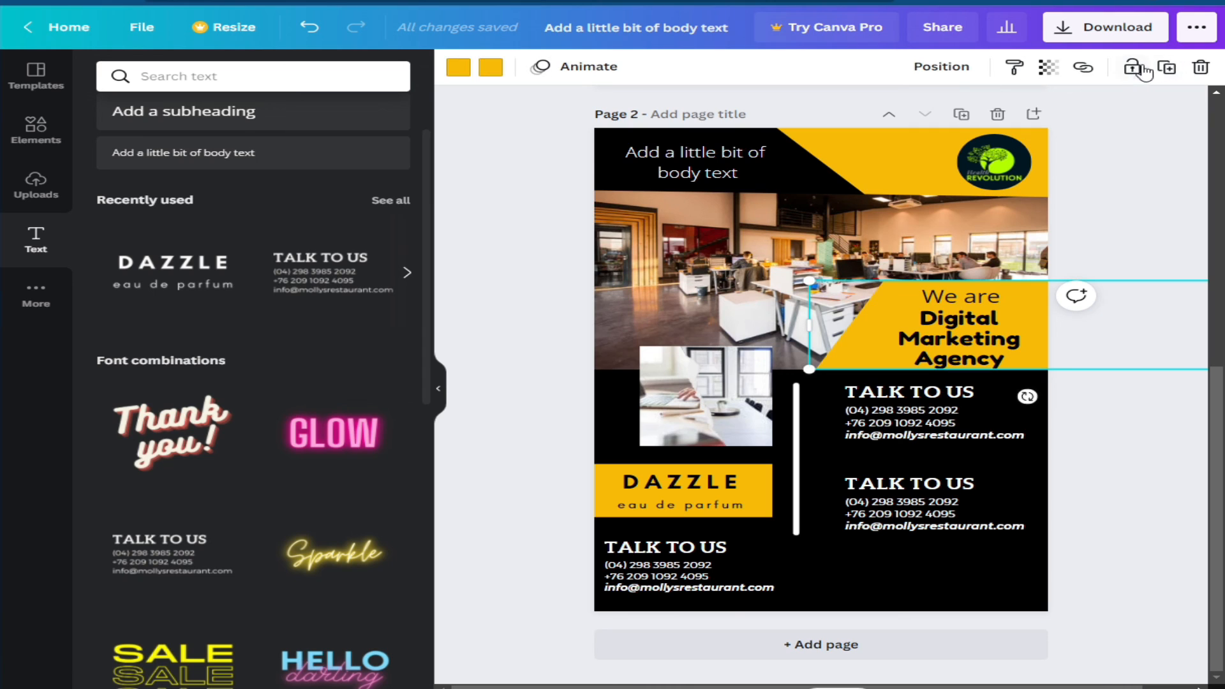
click(1166, 67)
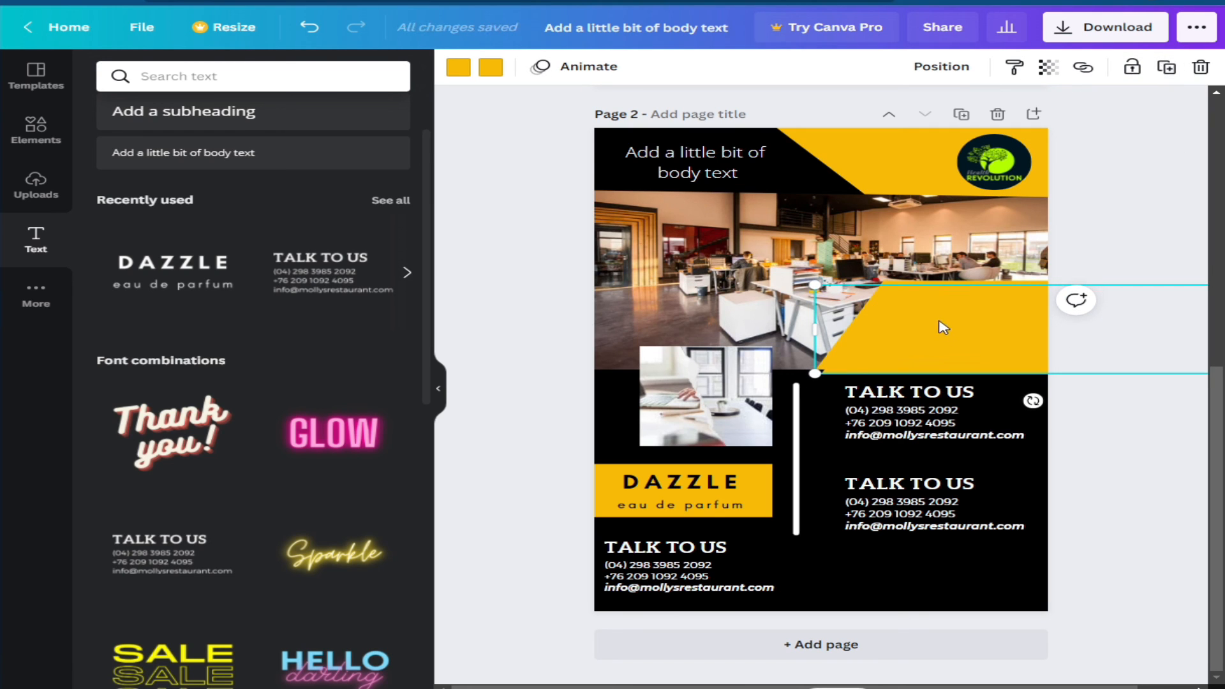
drag(940, 328, 858, 588)
click(1134, 495)
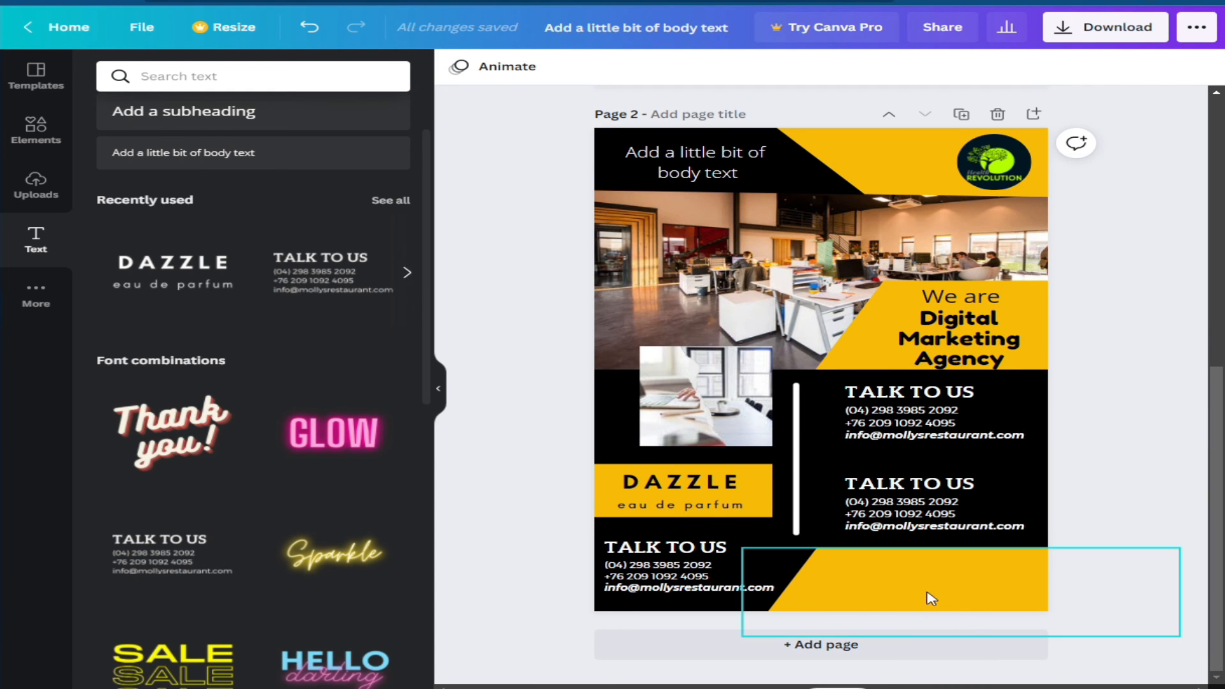
- Check the reference poster's website strip and copy the e-mail line from the upper TALK TO US block on page 2
scroll(1102, 395, up, 4)
scroll(1075, 331, down, 4)
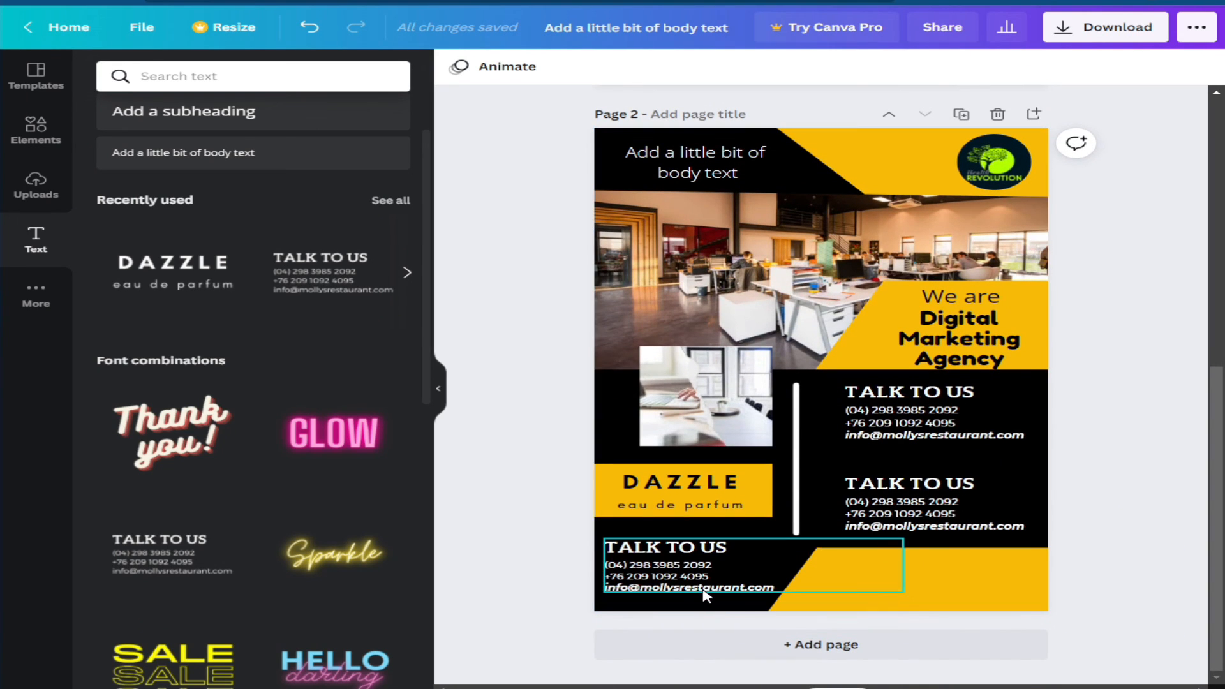
click(901, 439)
double_click(925, 439)
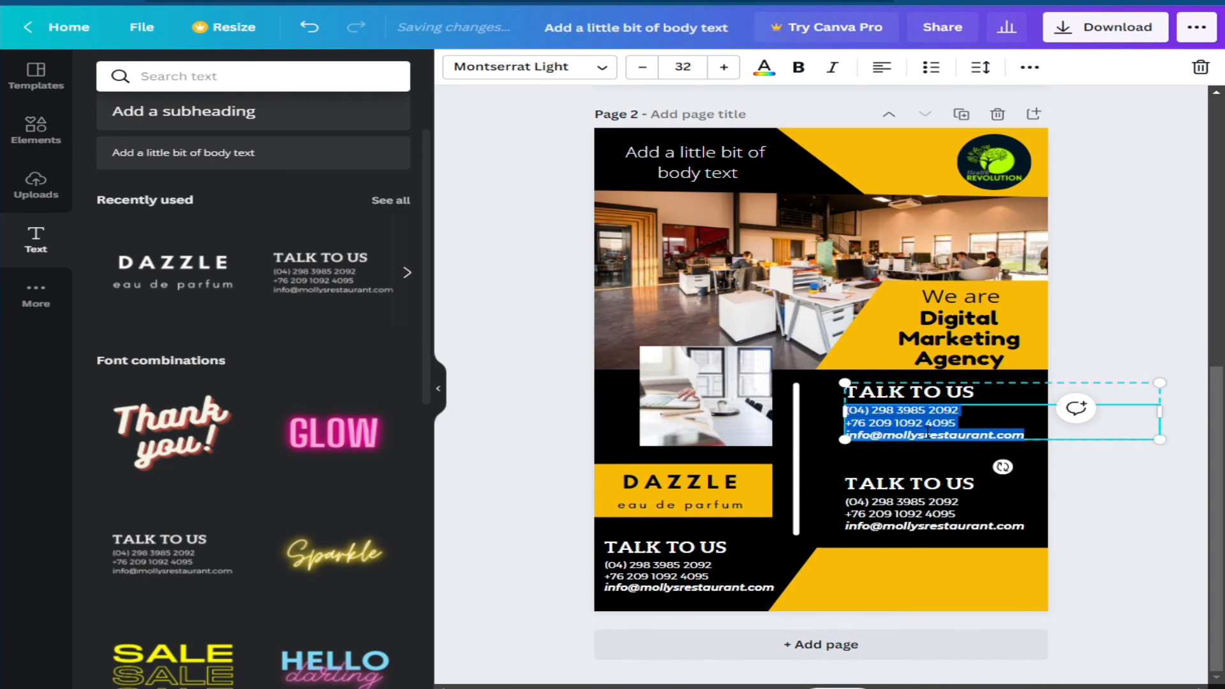
drag(1024, 436, 866, 436)
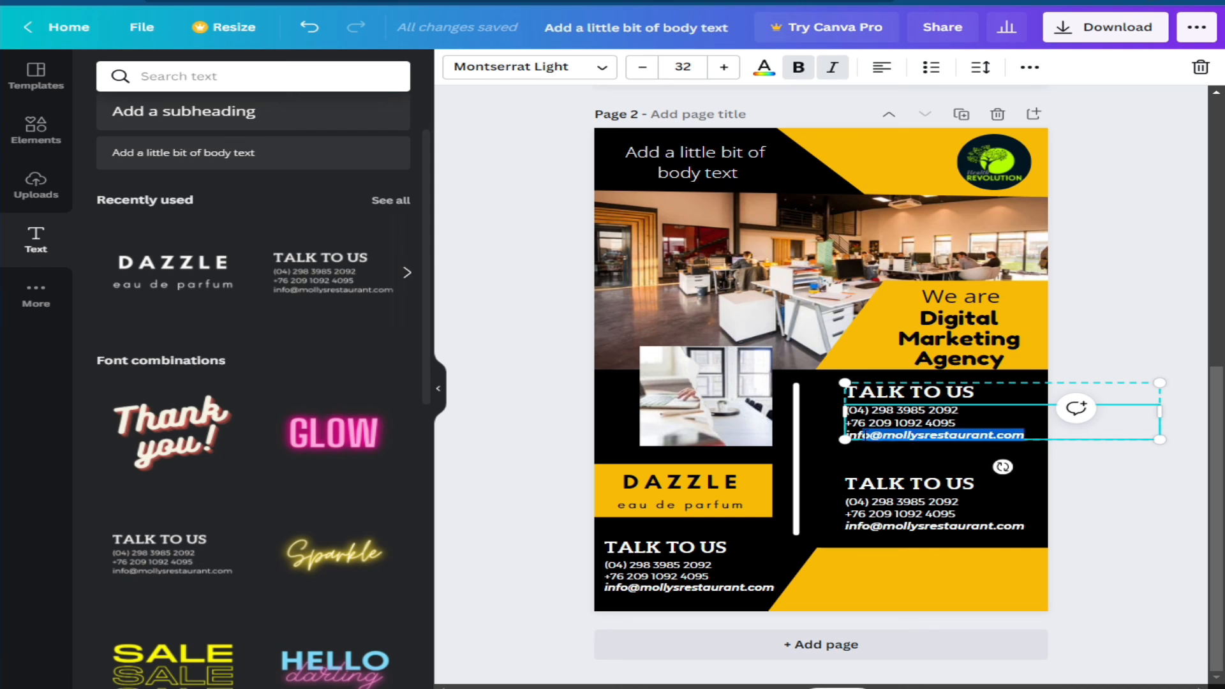
right_click(893, 436)
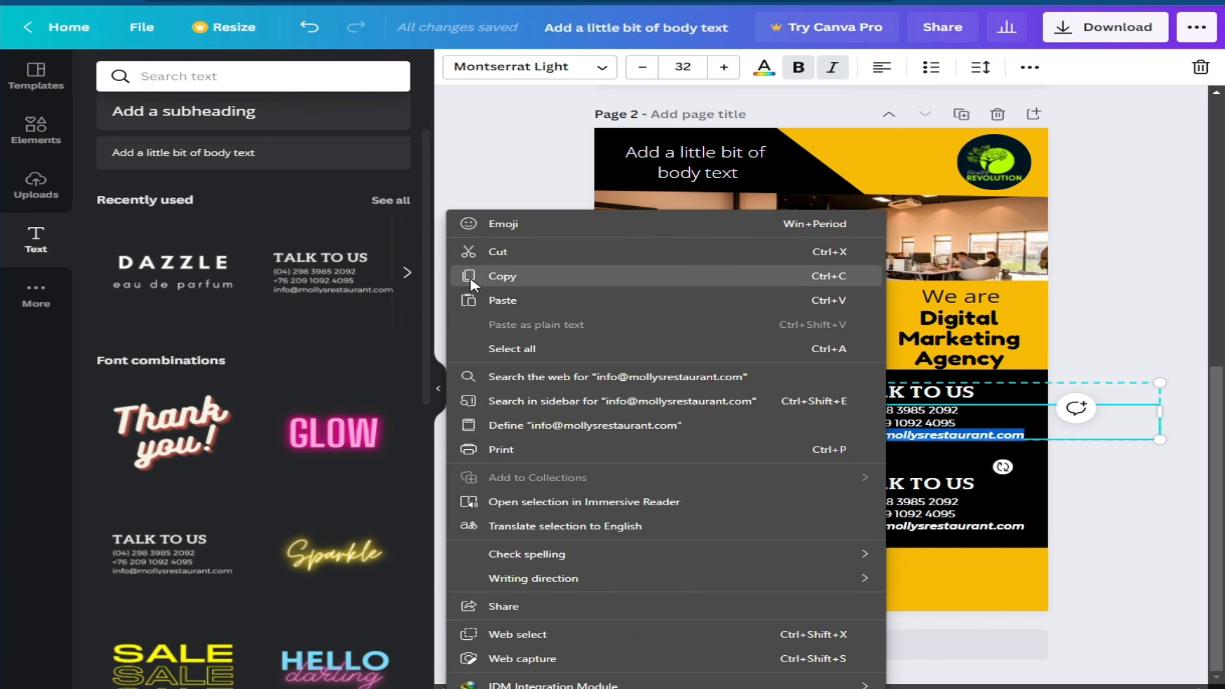
click(497, 285)
- Add a body text box to page 2 and place it on the slanted yellow shape in the lower-right corner
click(913, 593)
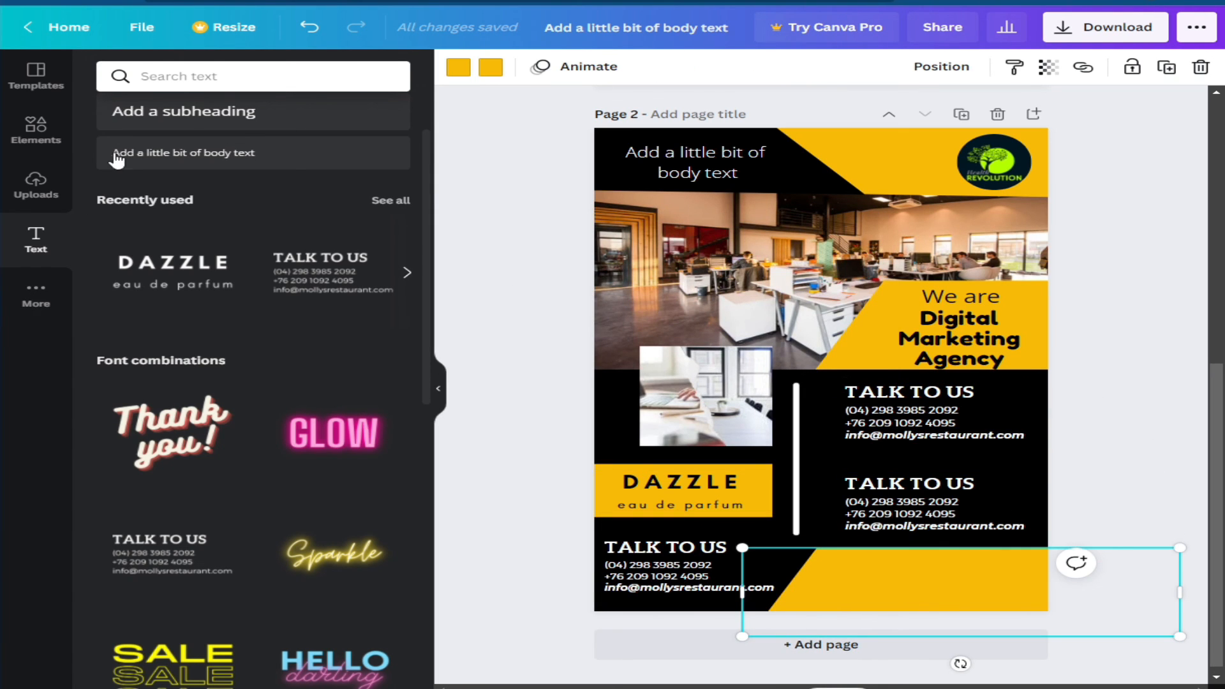
click(145, 157)
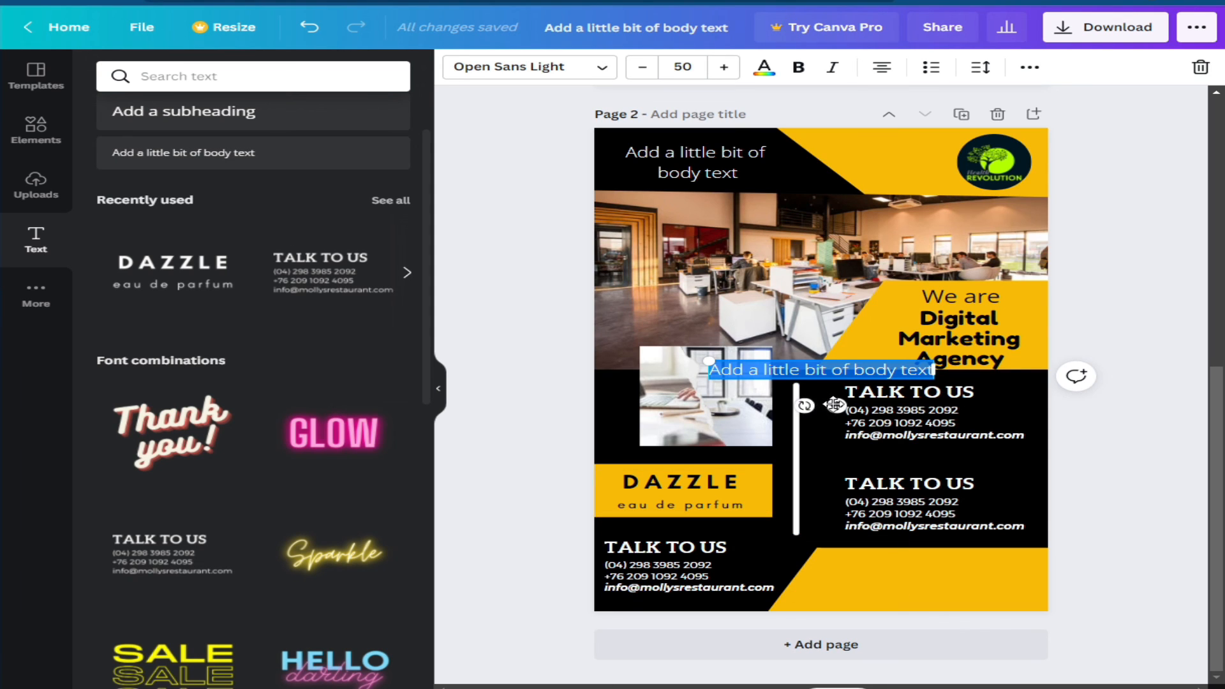
drag(829, 405, 929, 616)
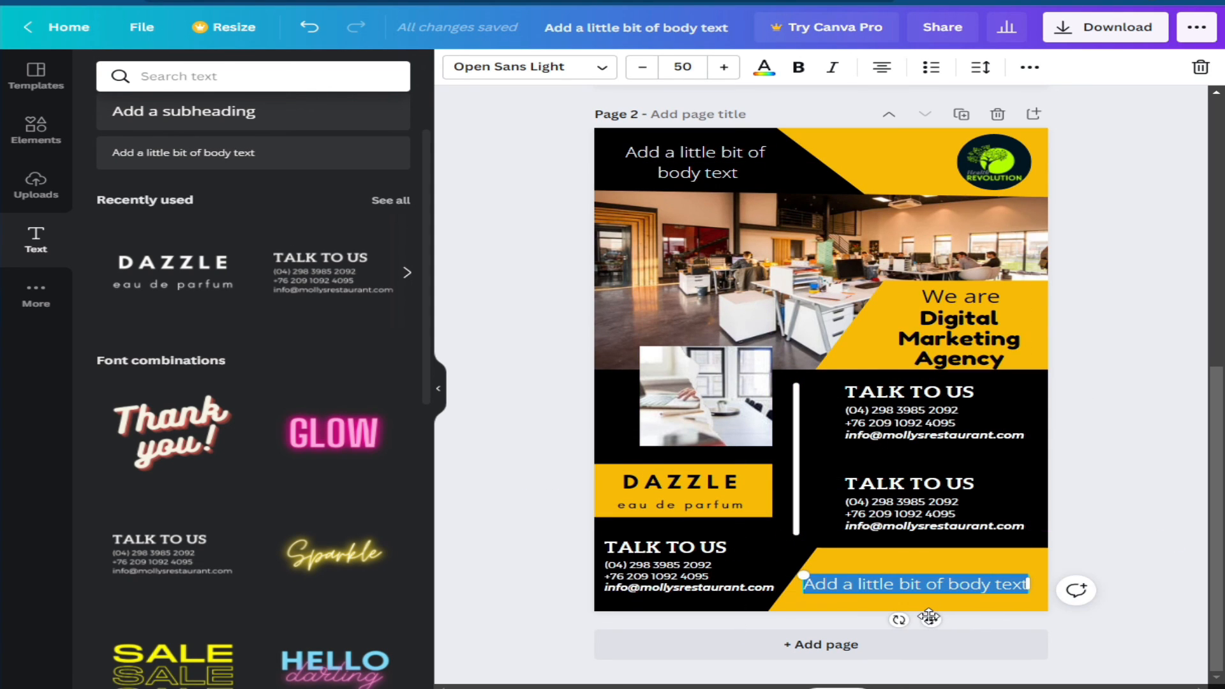
- Replace the placeholder text on the slanted yellow footer shape with the copied e-mail line, shift it slightly right, and deselect it
key(ctrl+v)
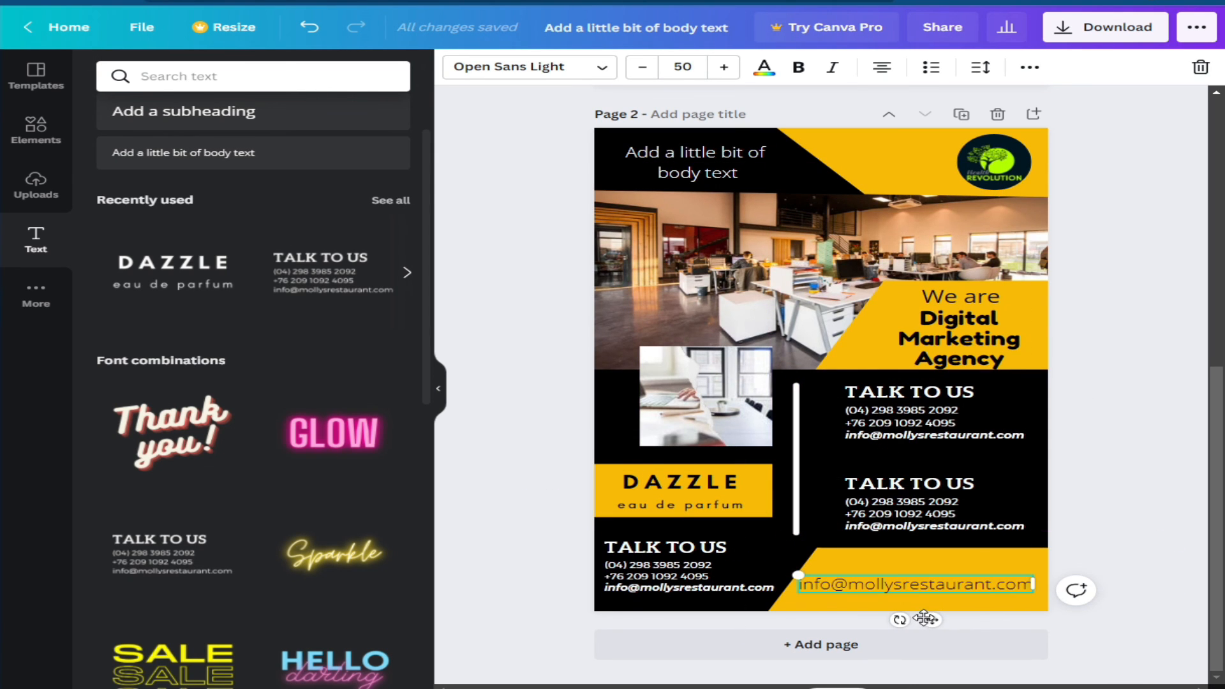
click(1161, 484)
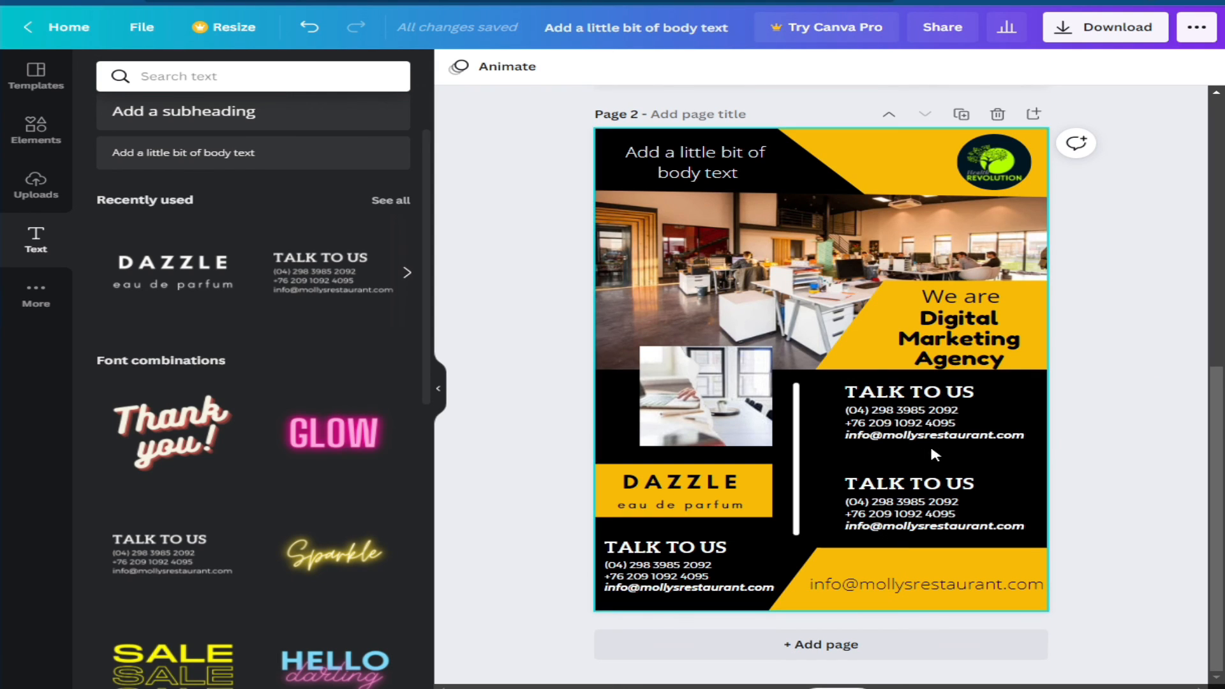
- Review the shapes, photos and text blocks of the recreated poster on page 2 and compare its layout with the reference poster on page 1
click(893, 178)
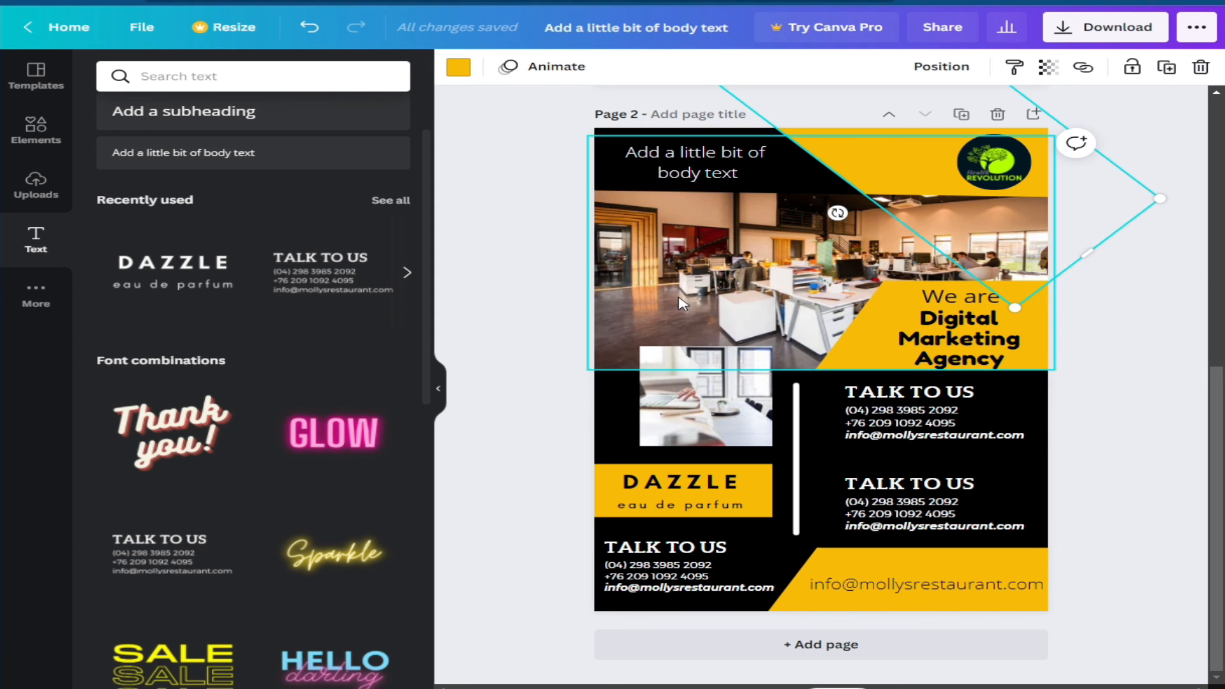
click(652, 308)
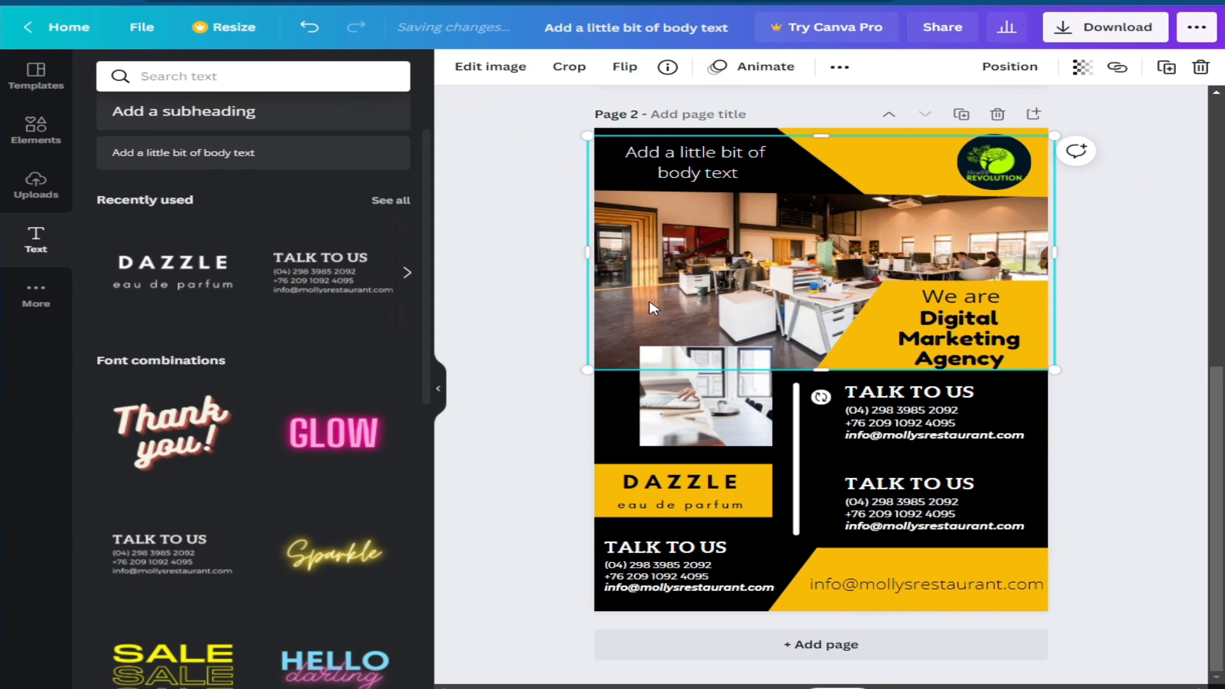
click(801, 458)
click(880, 588)
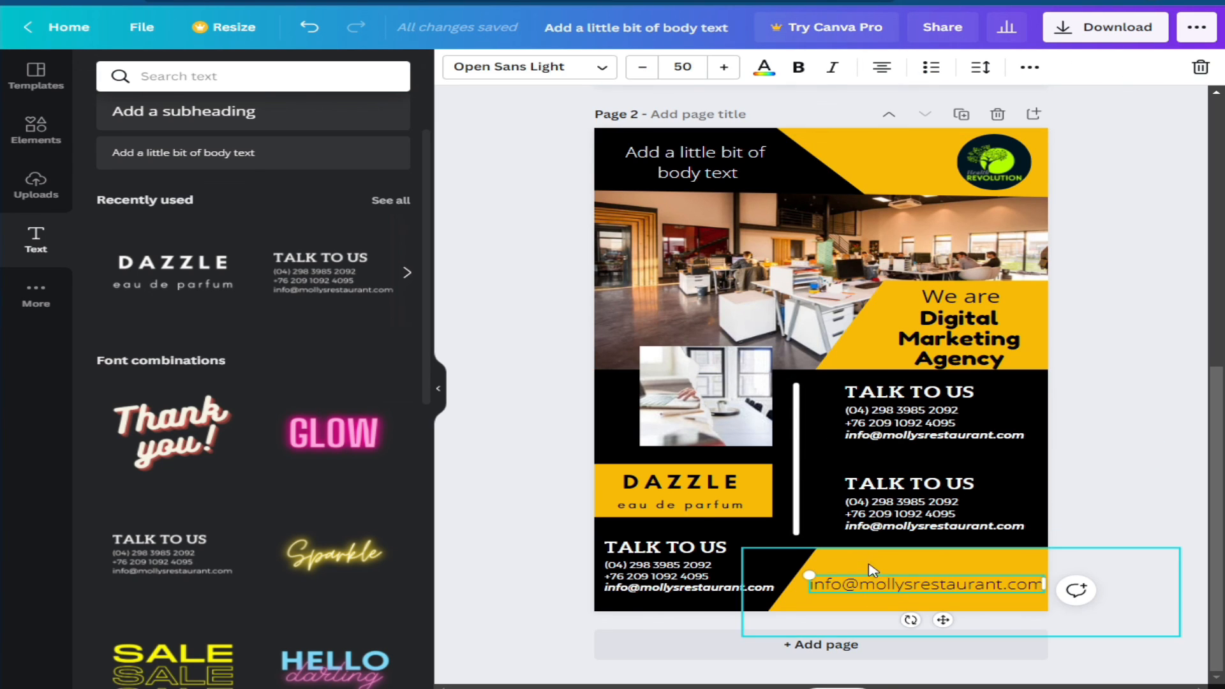
click(694, 509)
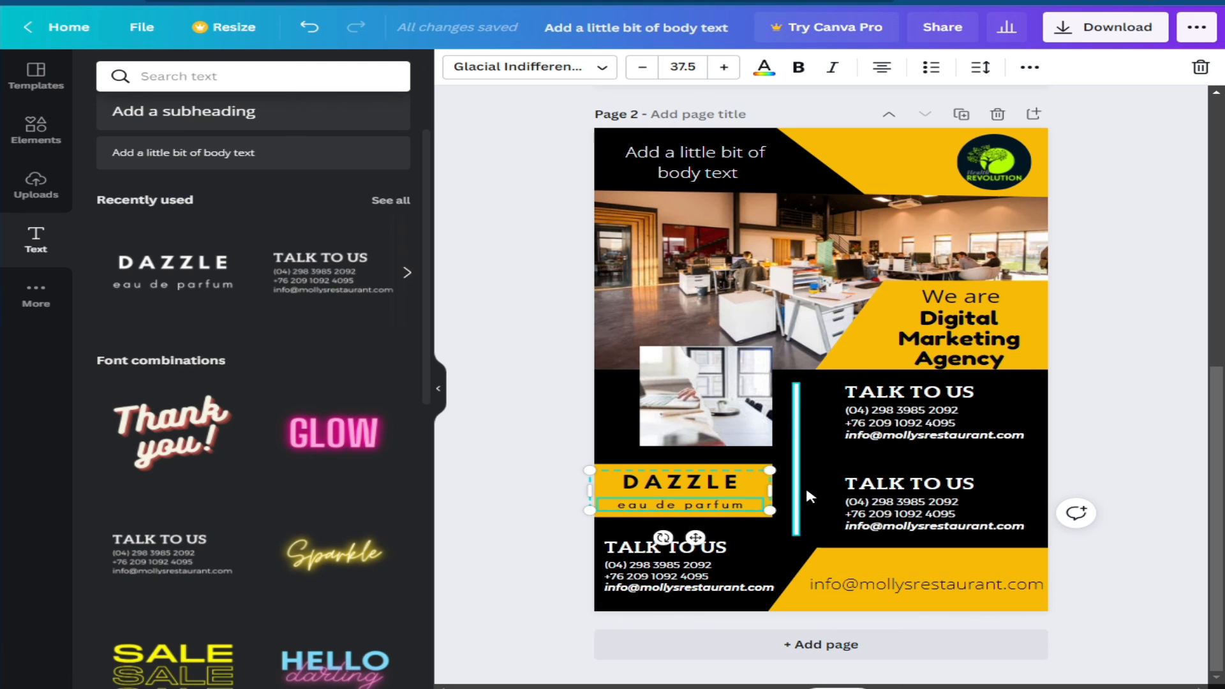
scroll(805, 485, up, 8)
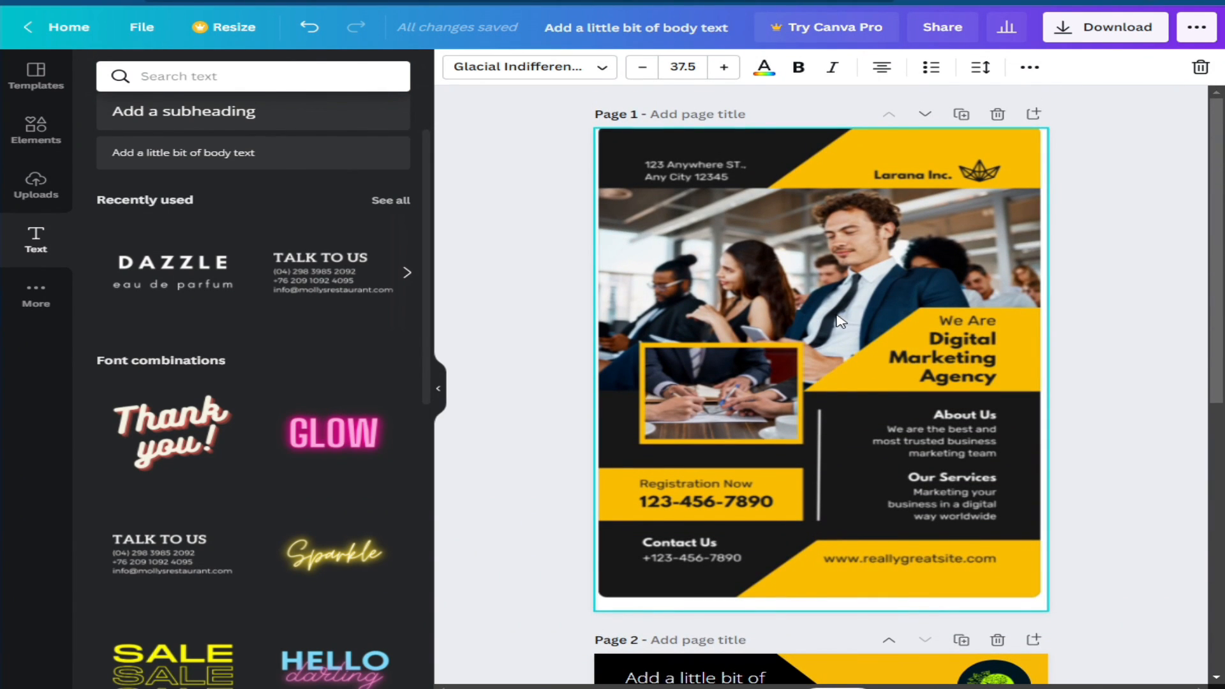
scroll(841, 321, down, 5)
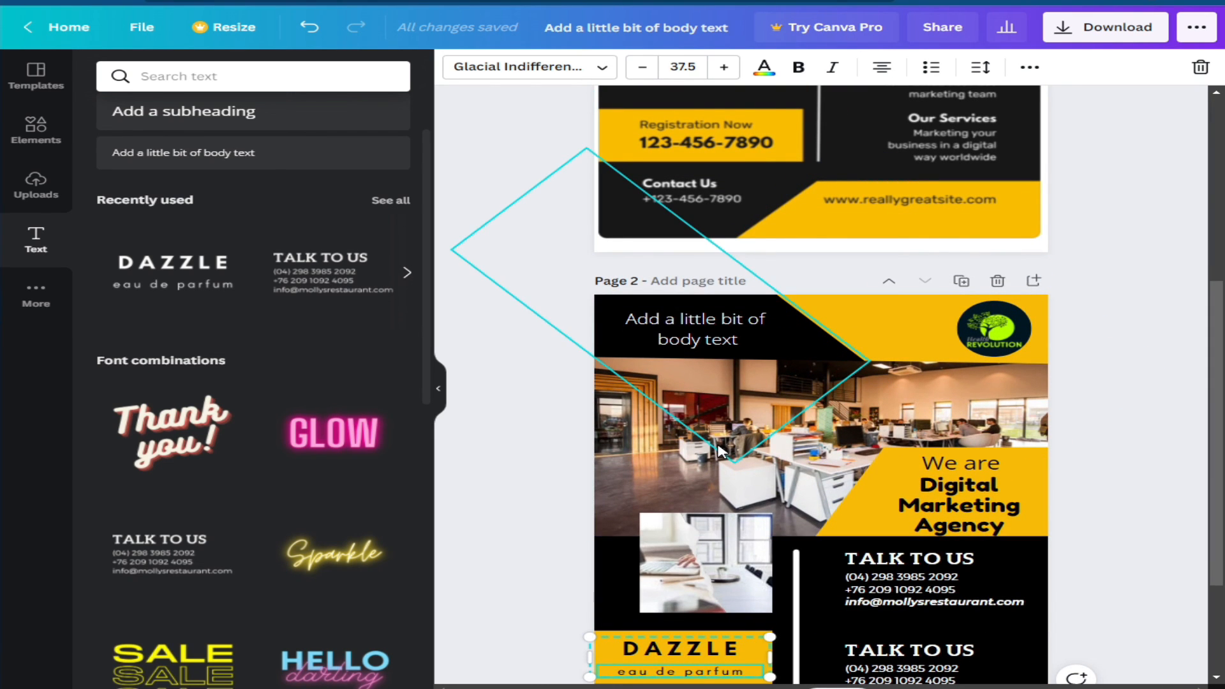
scroll(755, 483, down, 2)
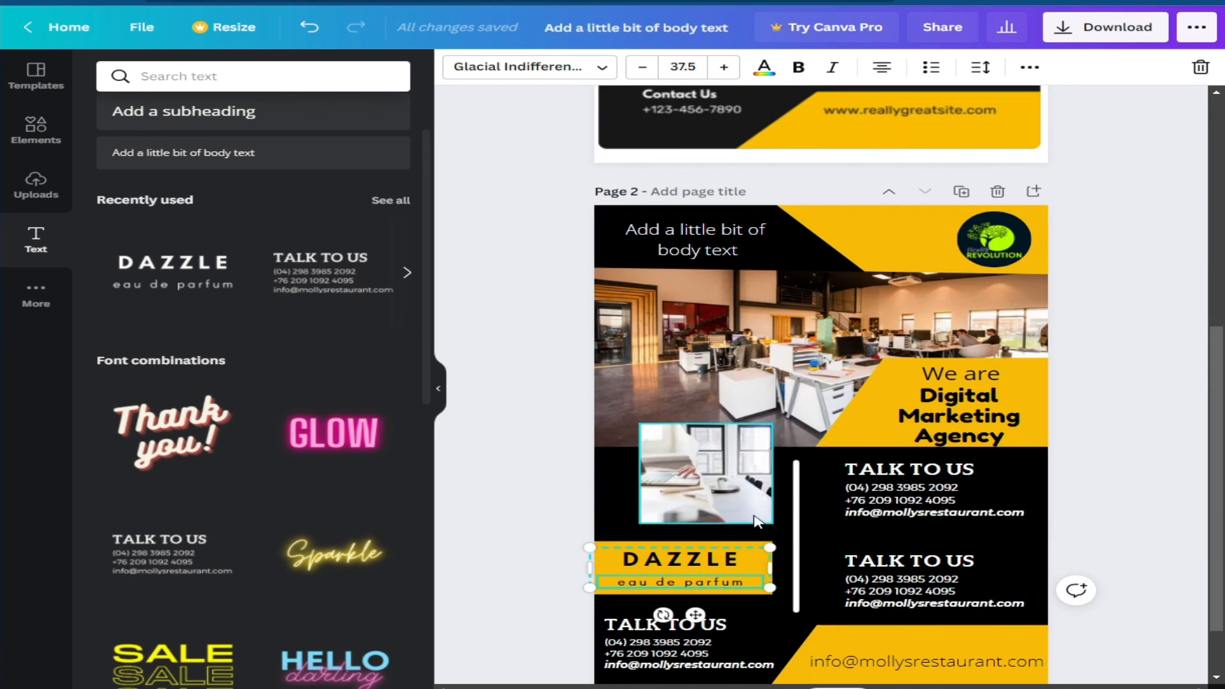
scroll(748, 371, up, 5)
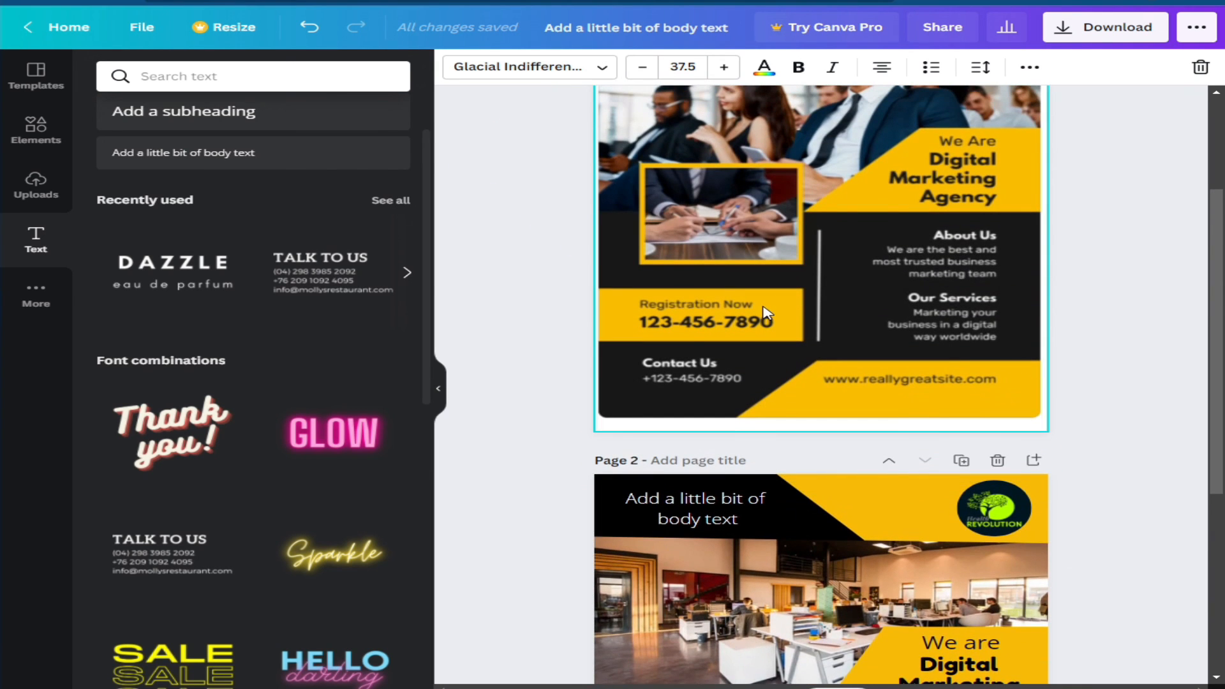
scroll(779, 312, up, 2)
scroll(780, 312, down, 4)
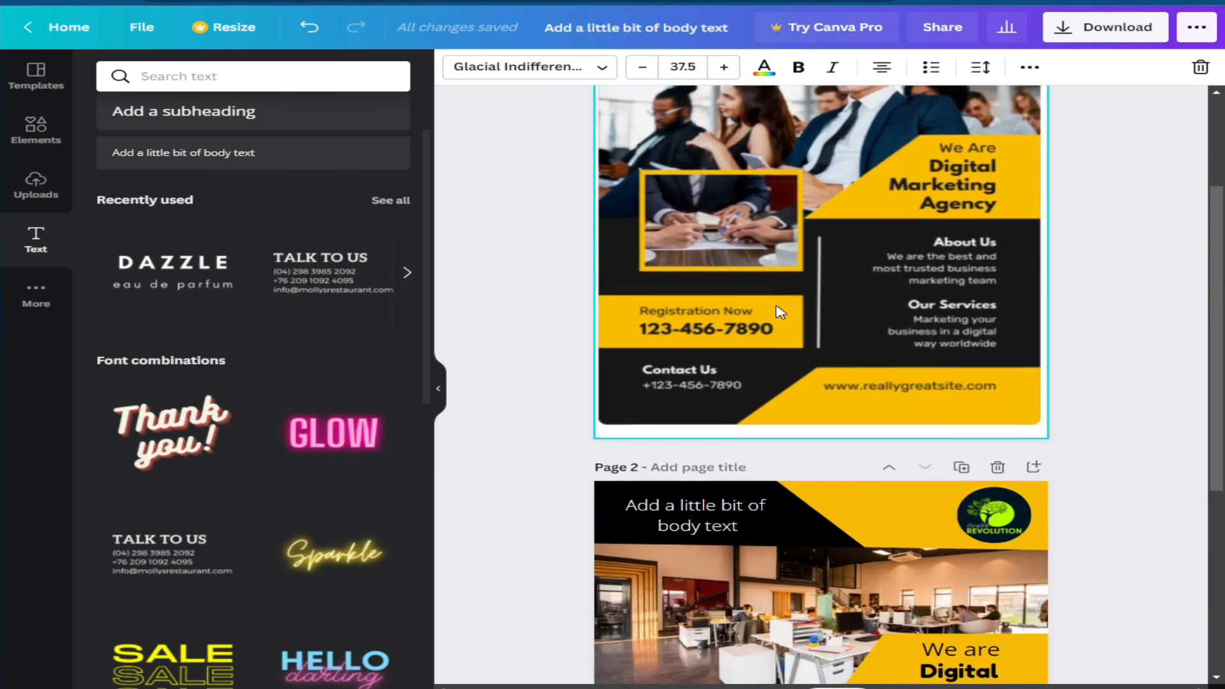
scroll(779, 313, down, 4)
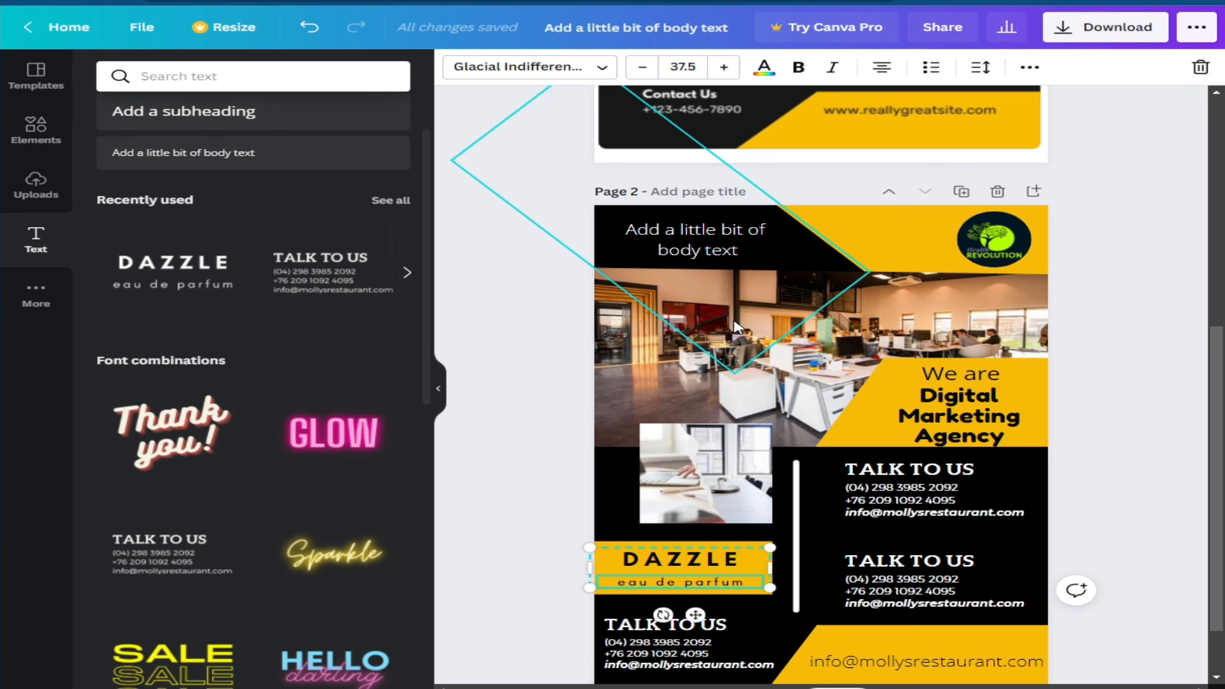
scroll(733, 327, down, 1)
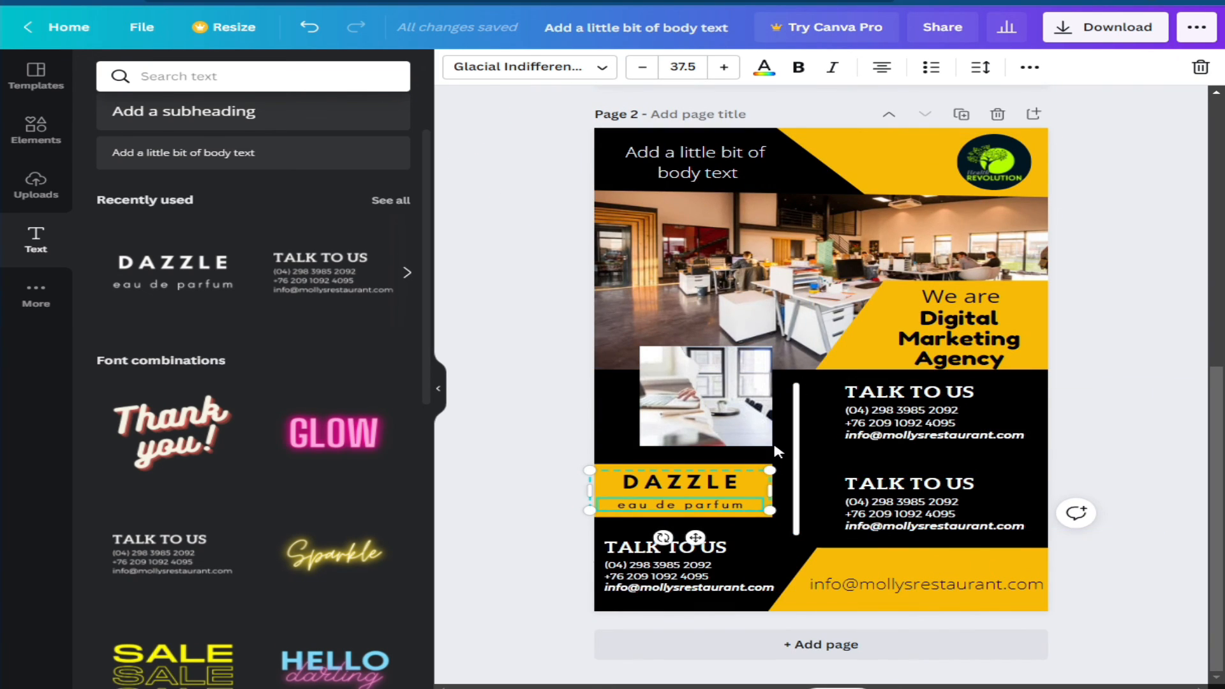
scroll(772, 439, up, 2)
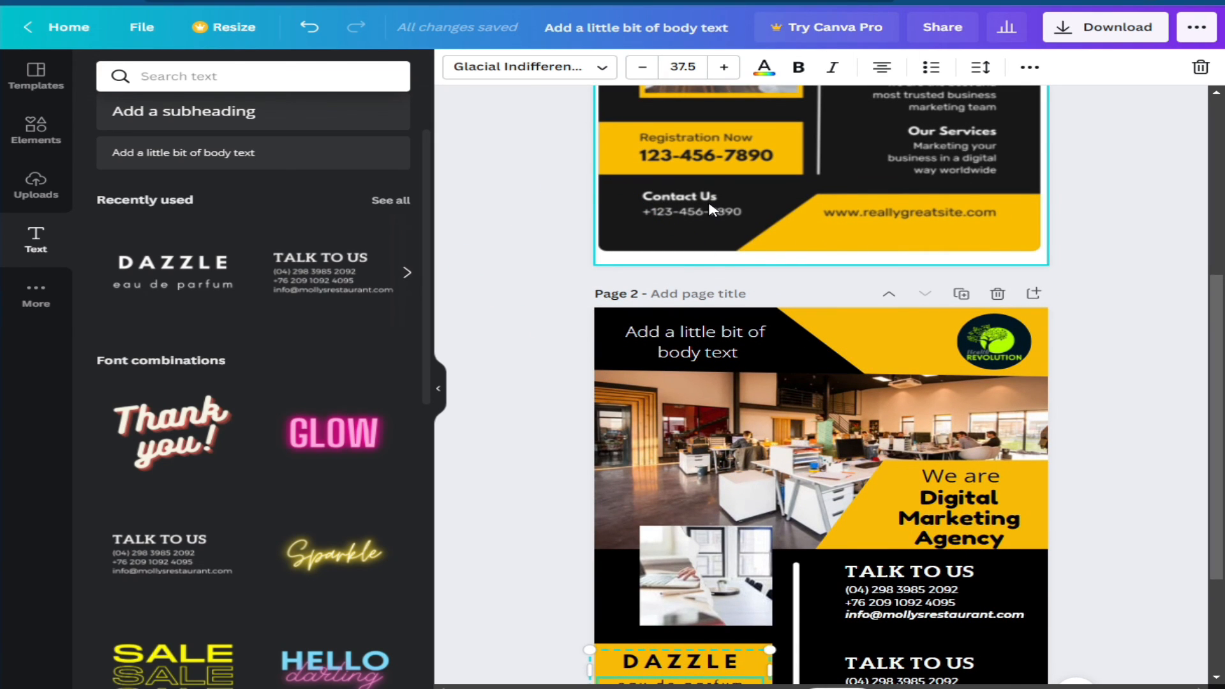
scroll(785, 365, down, 2)
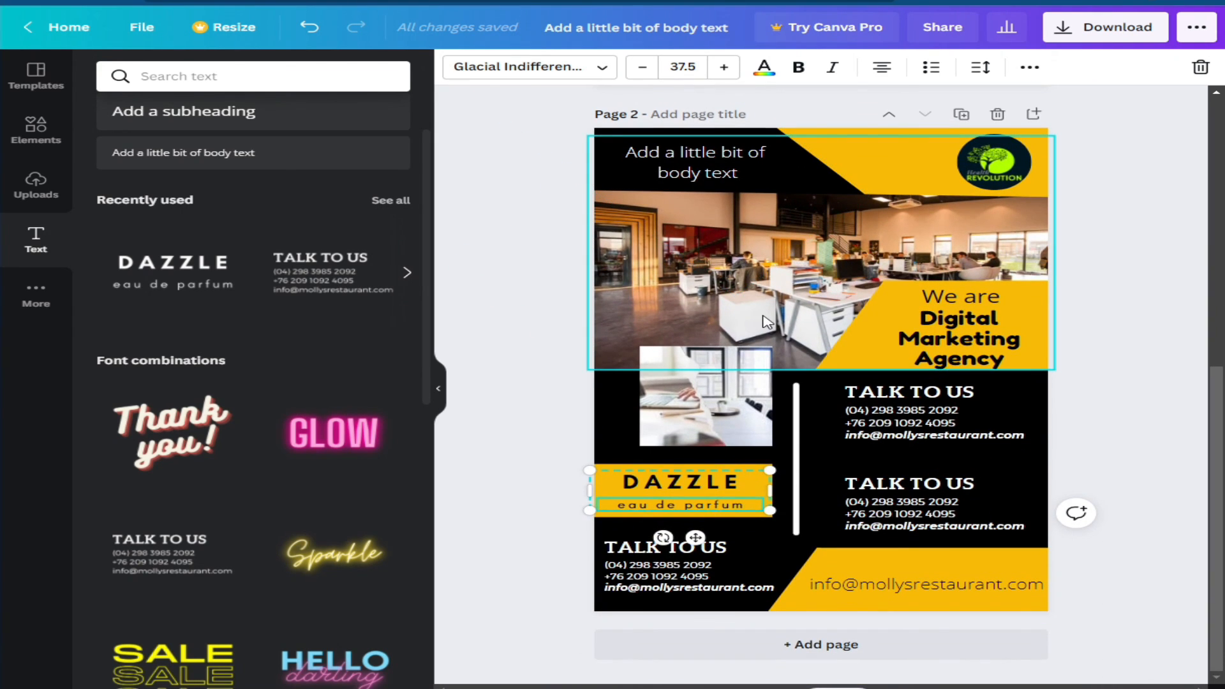